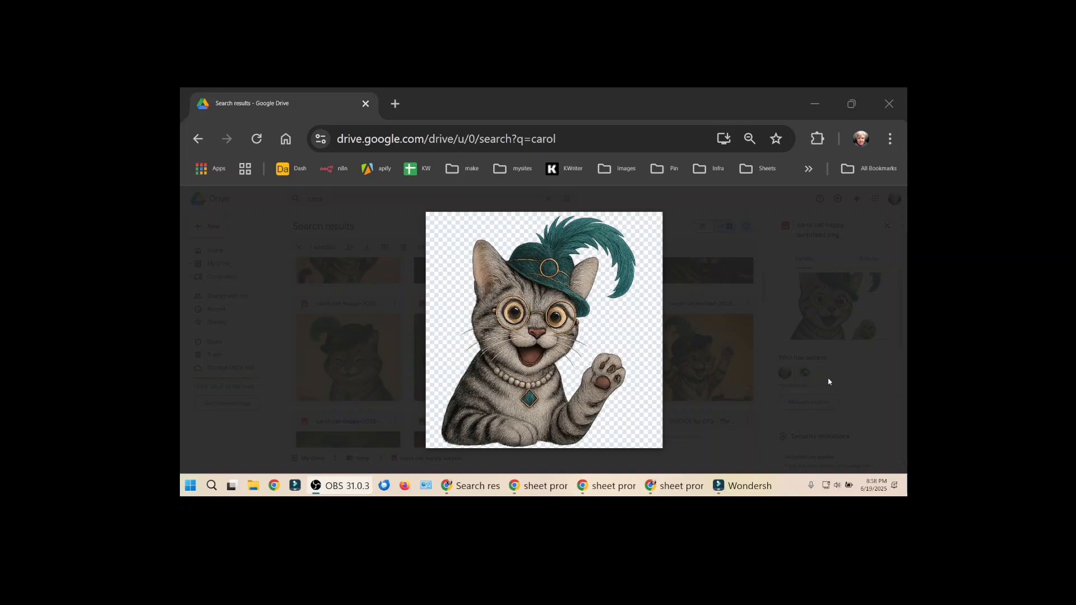
Switch to the Airtable base and look through the available Emotions options for the first ImageSeed record.
key("alt+Tab")
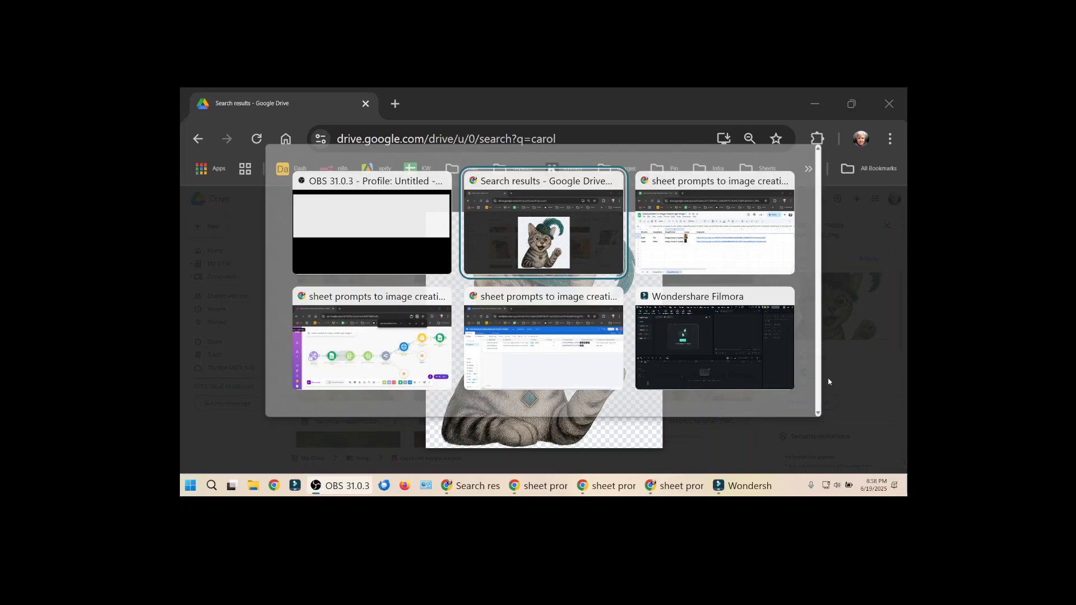
key("alt+Tab")
key("alt+Tab")
key("alt+Tab")
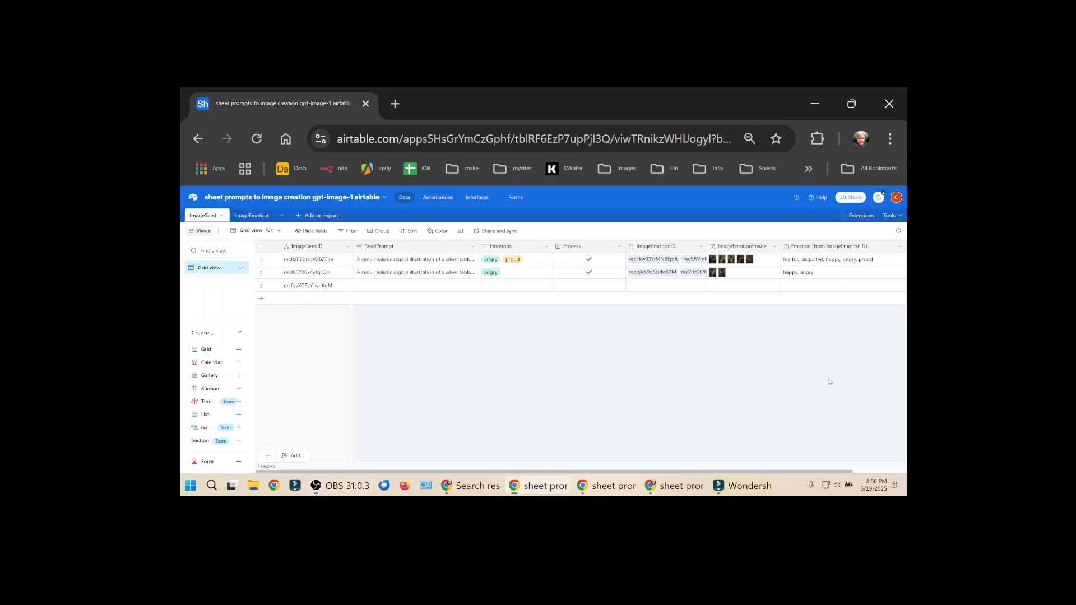
left_click(528, 266)
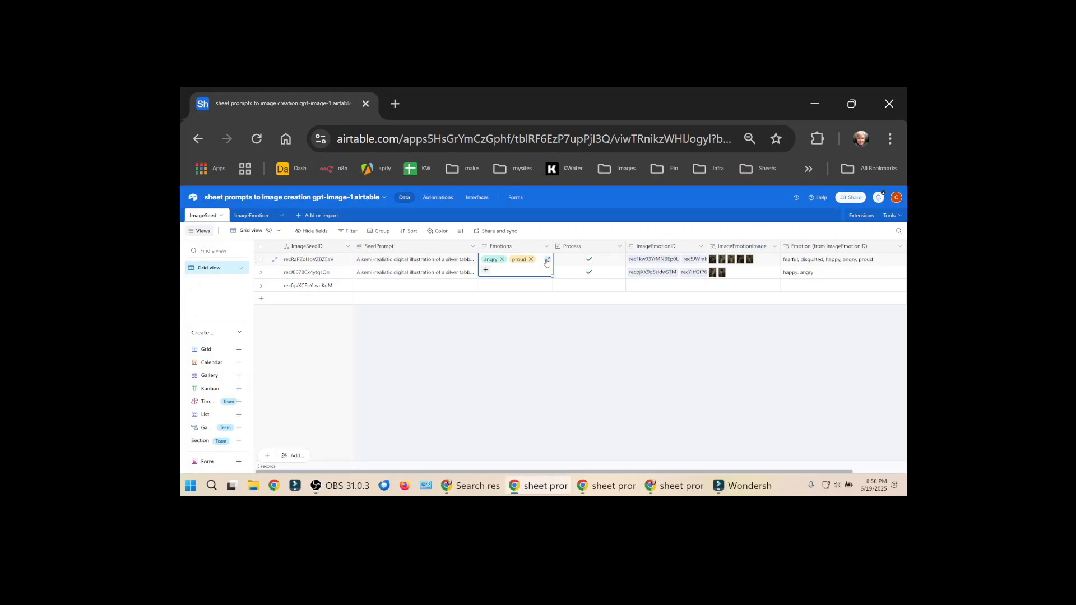
left_click(548, 259)
left_click(551, 273)
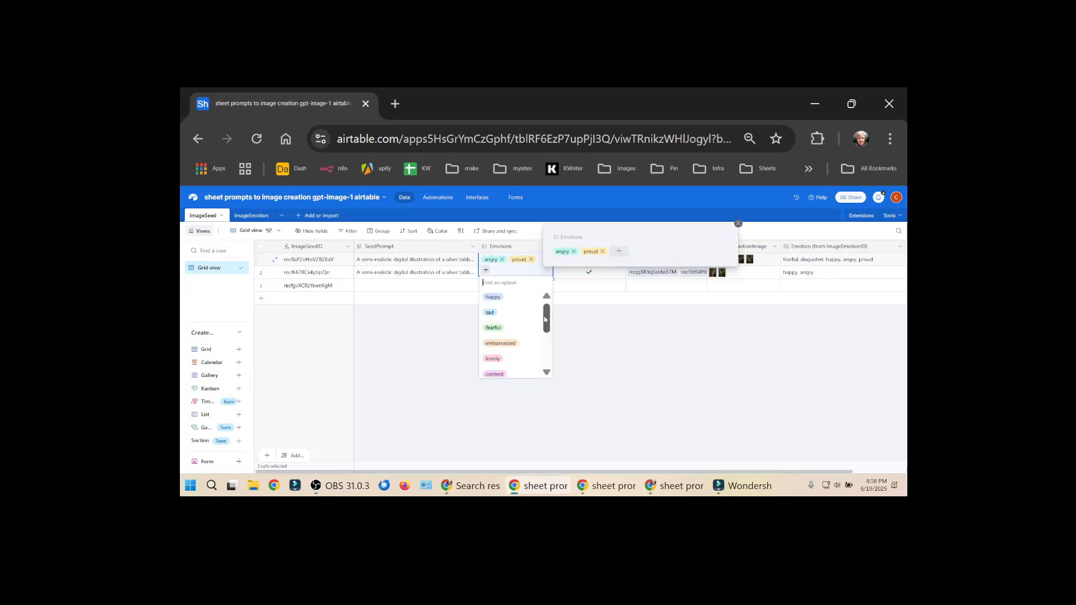
left_click_drag(544, 320, 547, 355)
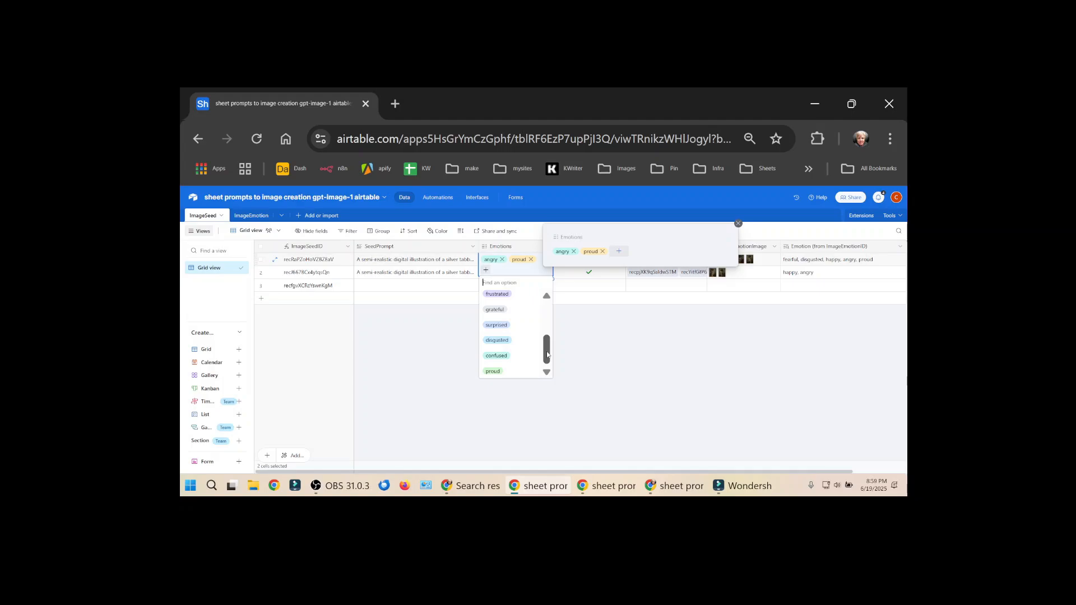
Switch to the Google Sheets spreadsheet, check the ImageSeed sheet, and enlarge rows 2 and 3 of the ImageEmotion sheet.
key("alt+Tab")
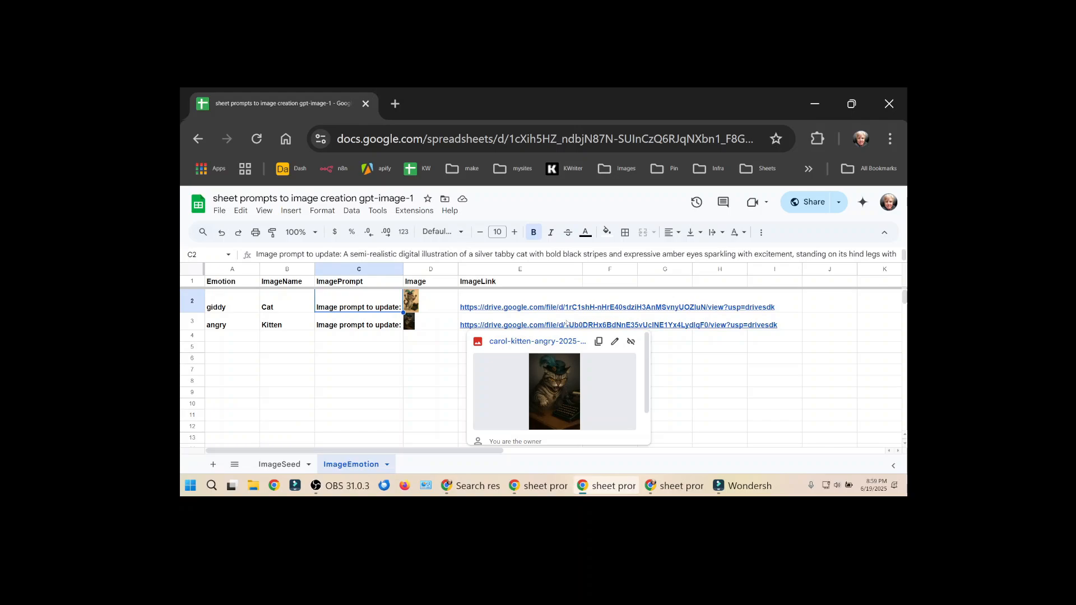
left_click(273, 465)
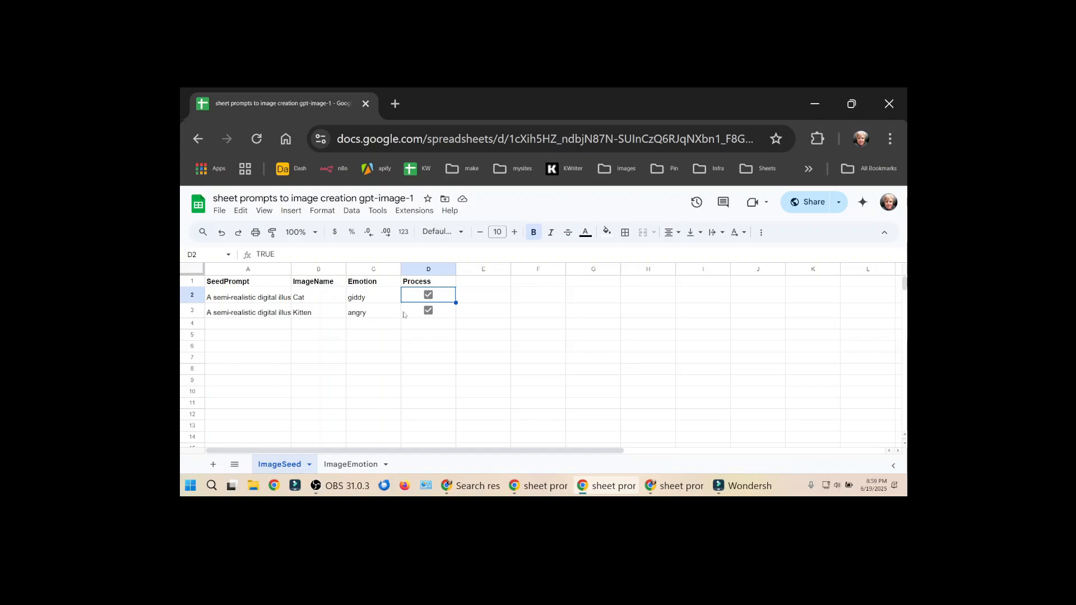
left_click(348, 466)
left_click_drag(192, 312, 192, 441)
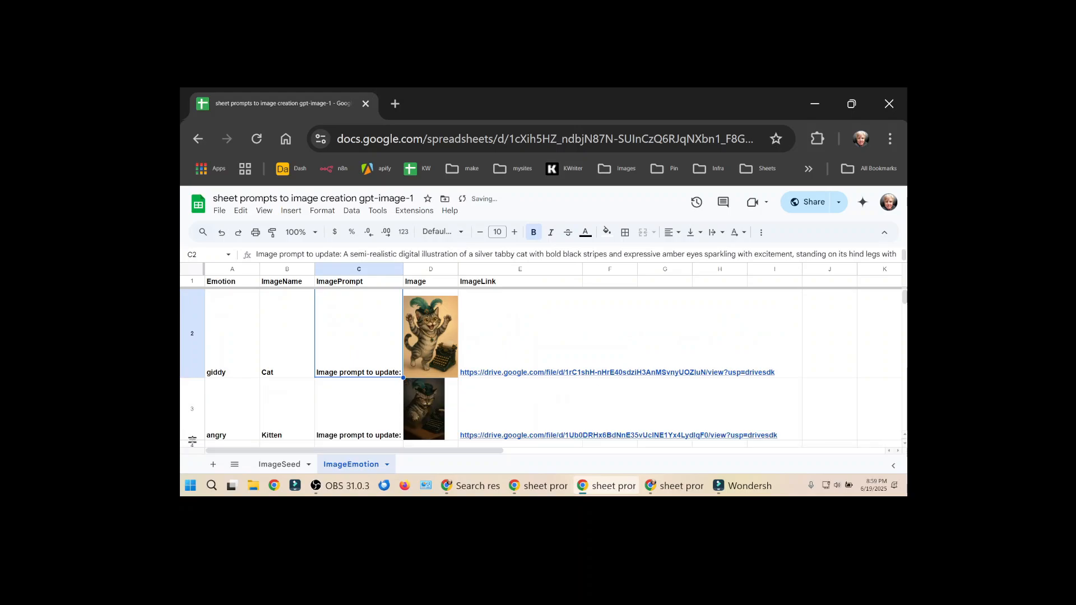
Delete the prefix "Image prompt to update:" from the giddy cat's ImagePrompt in cell C2.
double_click(347, 357)
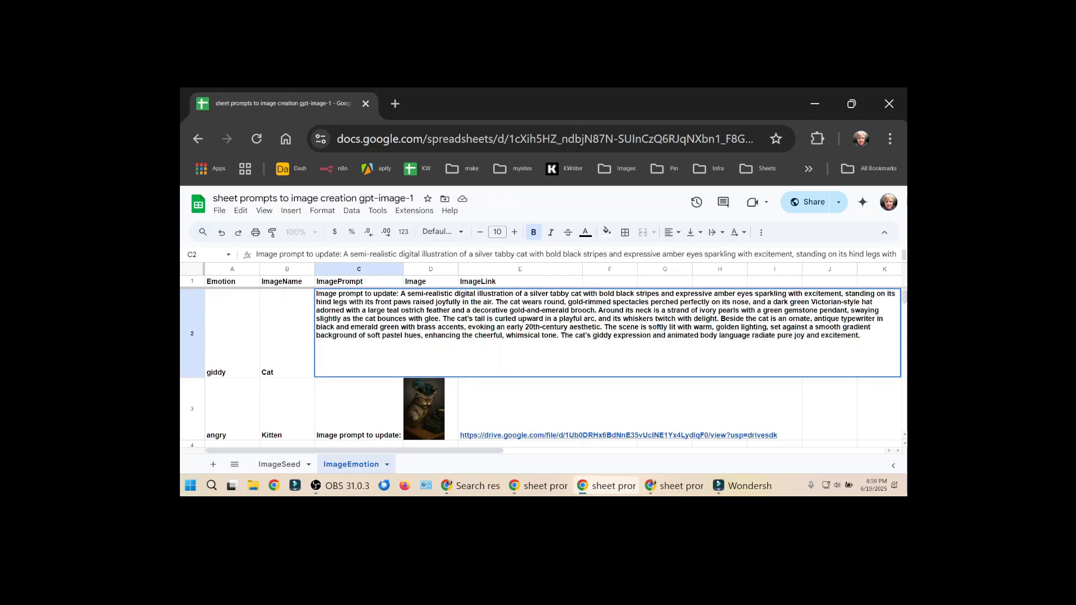
left_click_drag(398, 294, 310, 297)
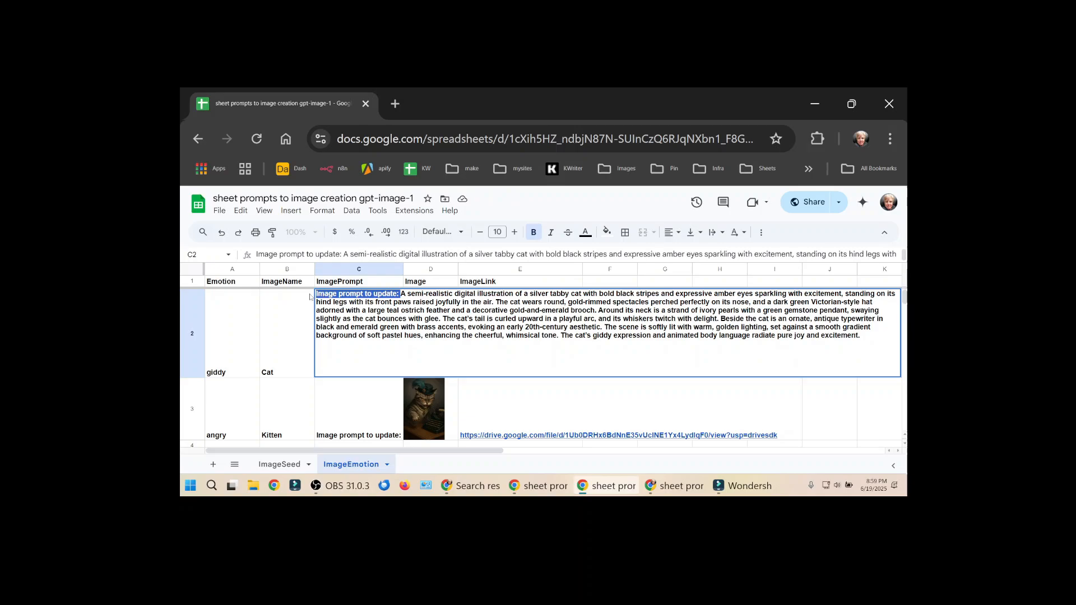
key("BackSpace")
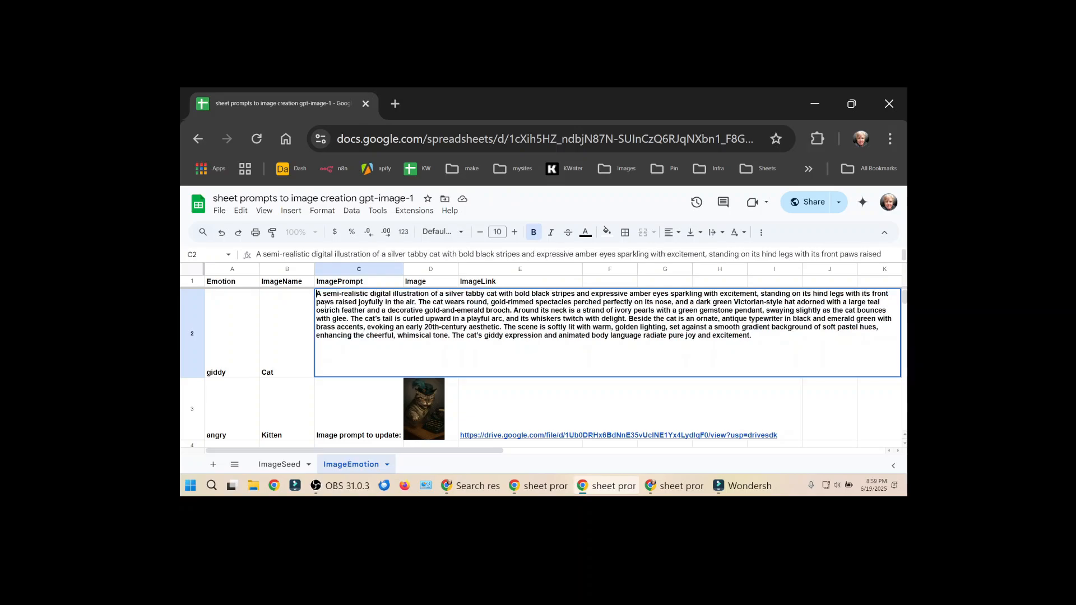
key("Return")
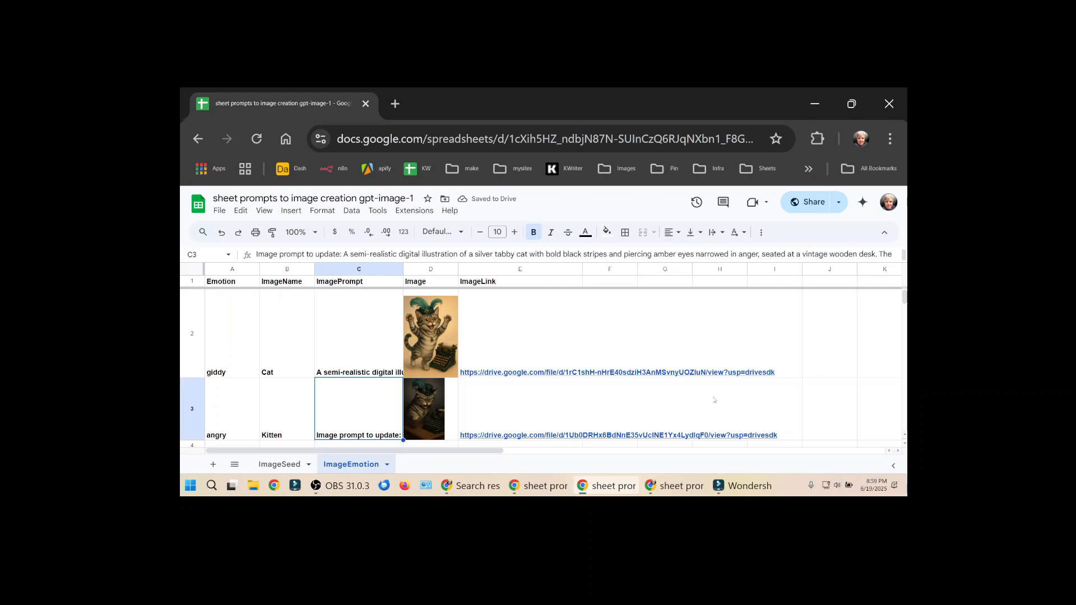
Switch to Airtable and examine the images in the first ImageSeed record's ImageEmotionImage field.
key("alt+Tab")
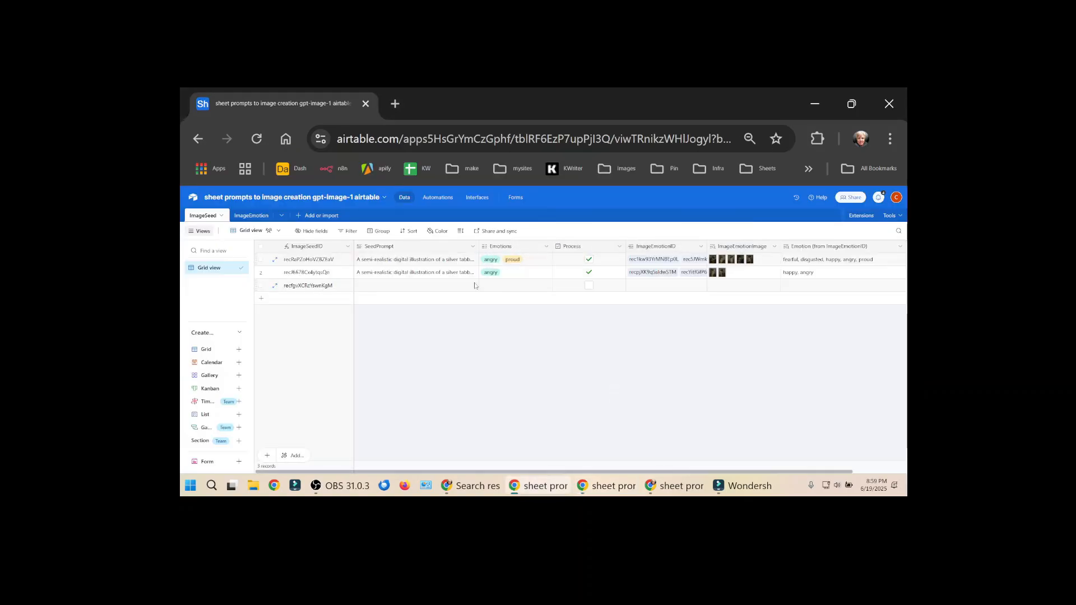
left_click(763, 264)
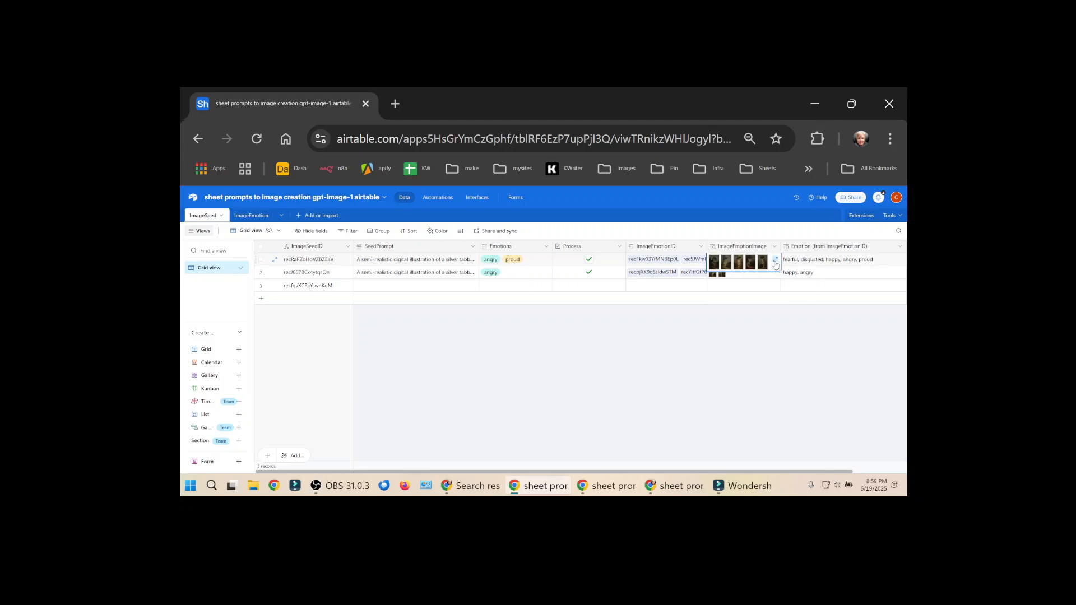
left_click(776, 262)
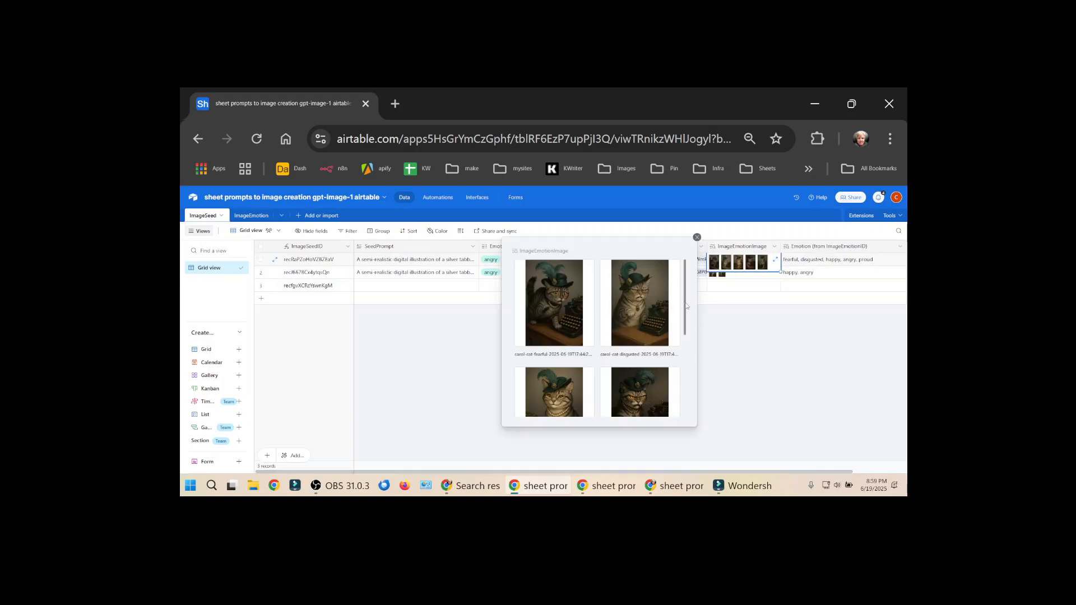
scroll(682, 349, "down", 3)
scroll(682, 350, "up", 3)
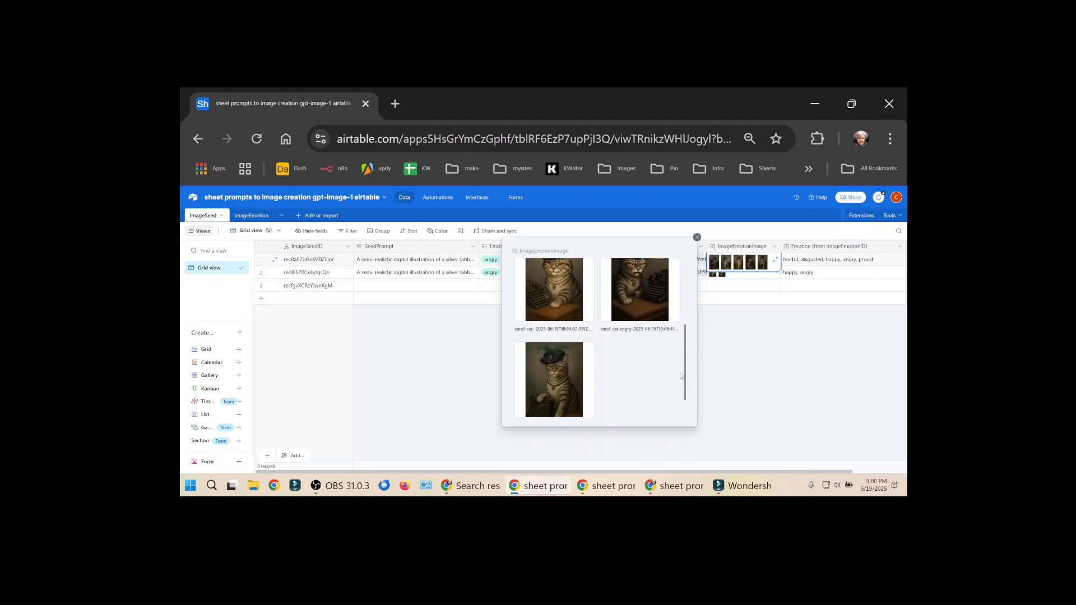
left_click(742, 320)
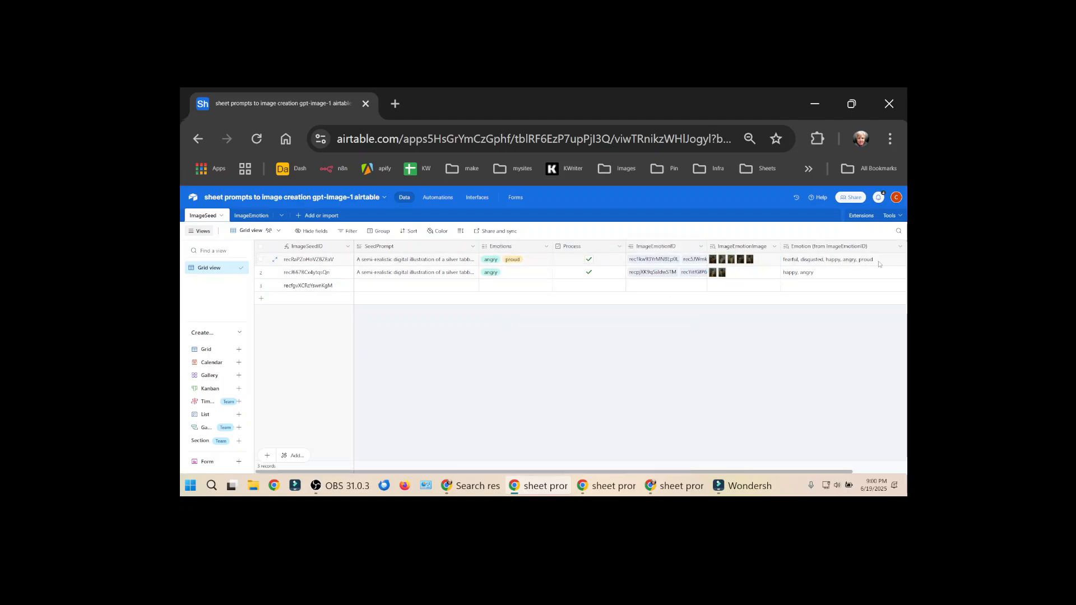
left_click(746, 260)
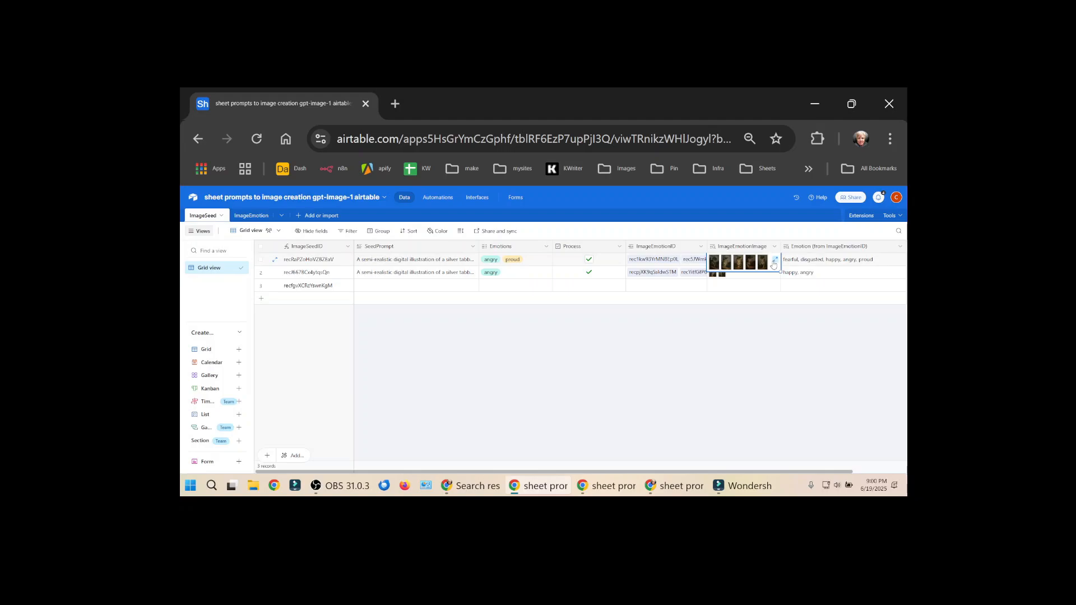
left_click(776, 260)
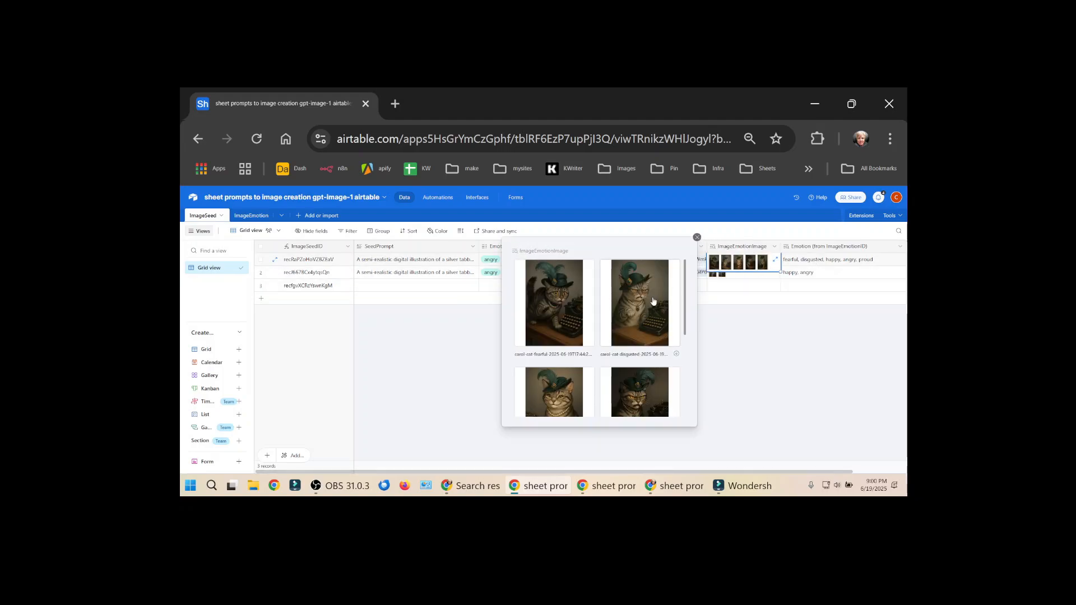
left_click(737, 318)
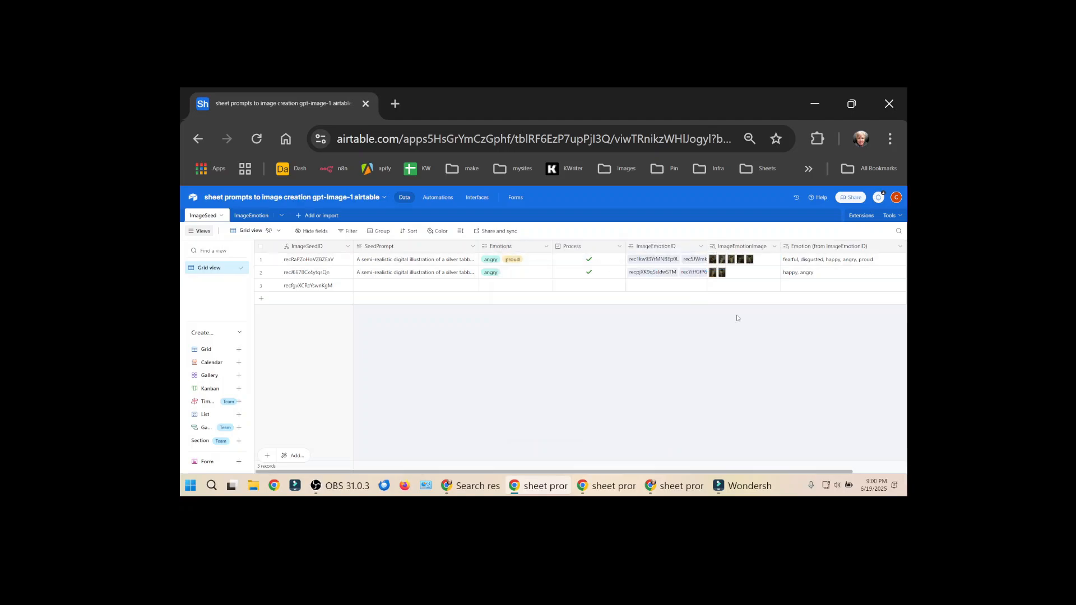
Open Airtable's ImageEmotion table and view the image attachments of the fearful and disgusted records.
key("alt+Tab")
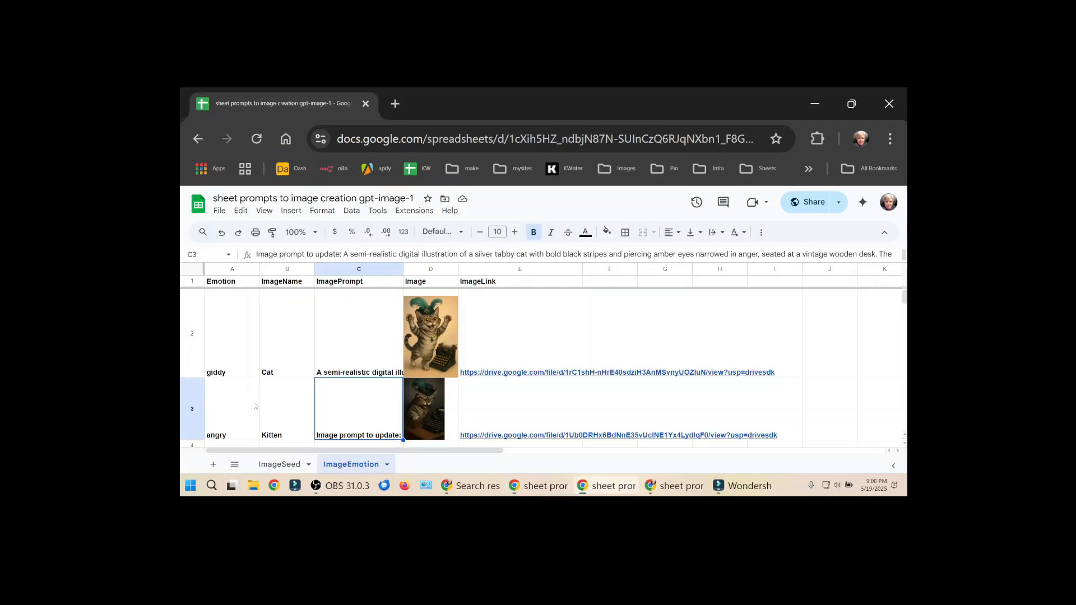
key("alt+Tab")
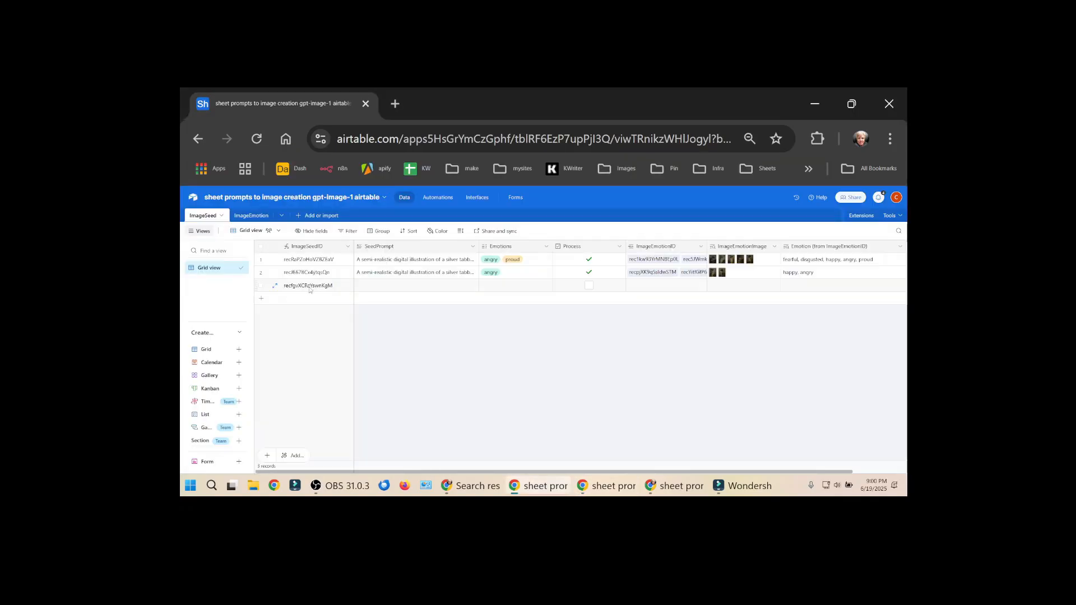
left_click(253, 216)
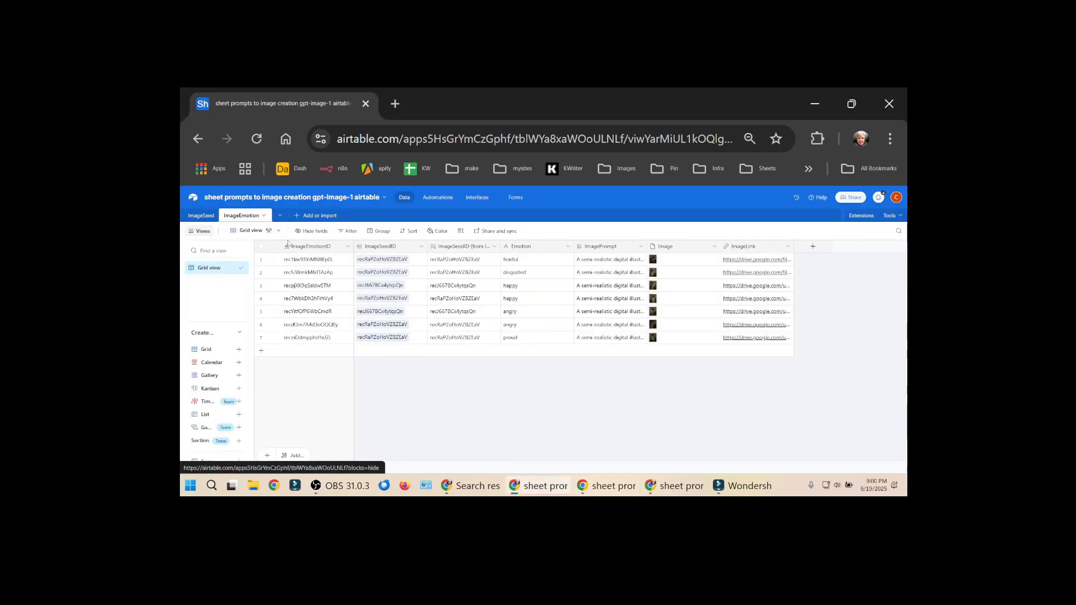
left_click(718, 263)
left_click(718, 261)
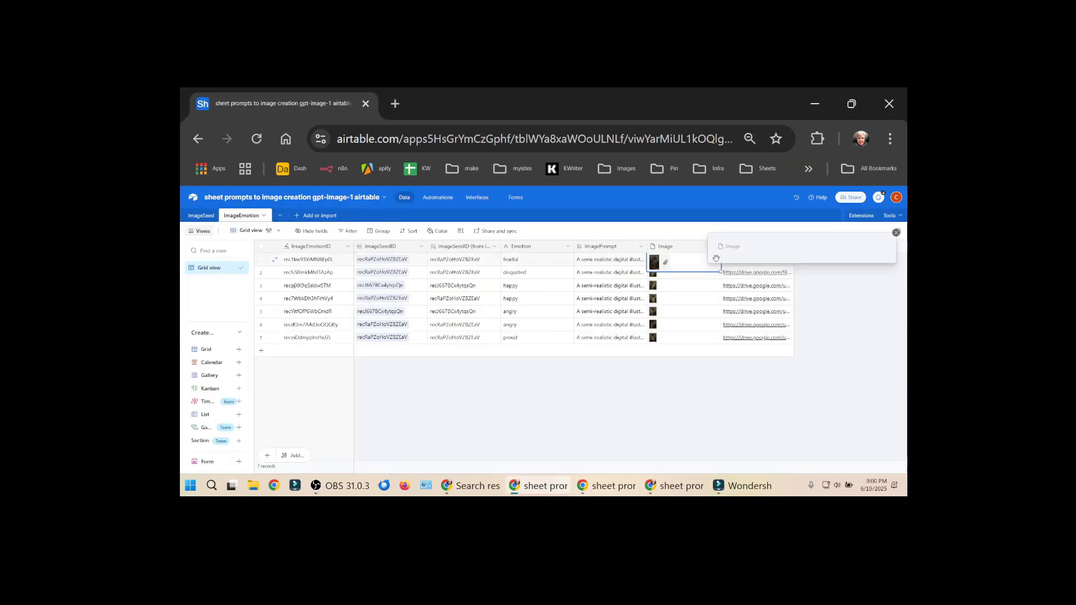
left_click(705, 276)
left_click(715, 270)
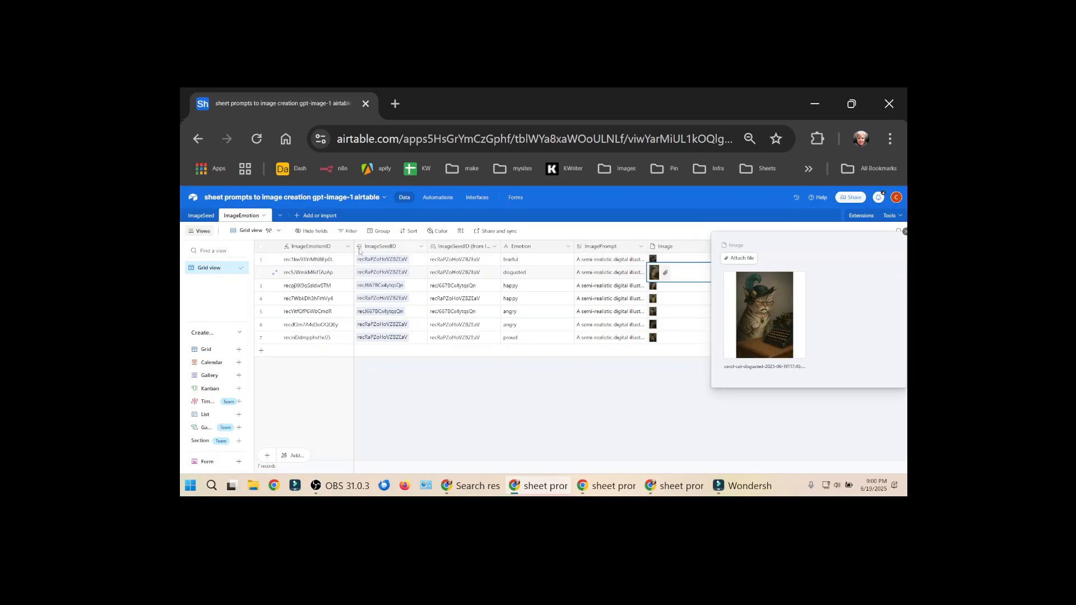
Return to the ImageSeed table and review the first record's linked emotion images again.
left_click(203, 217)
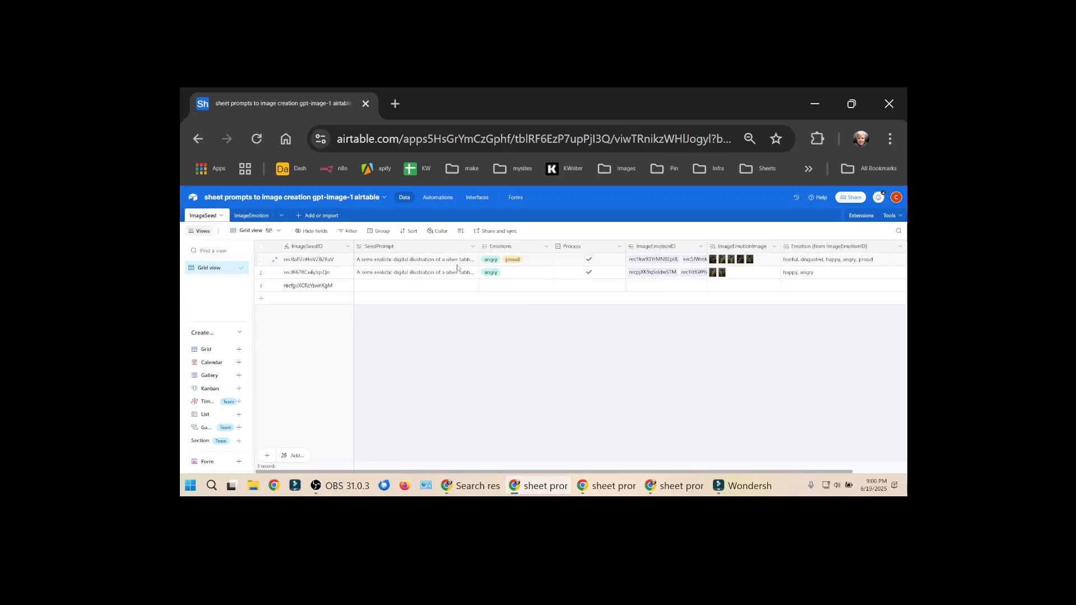
left_click(776, 259)
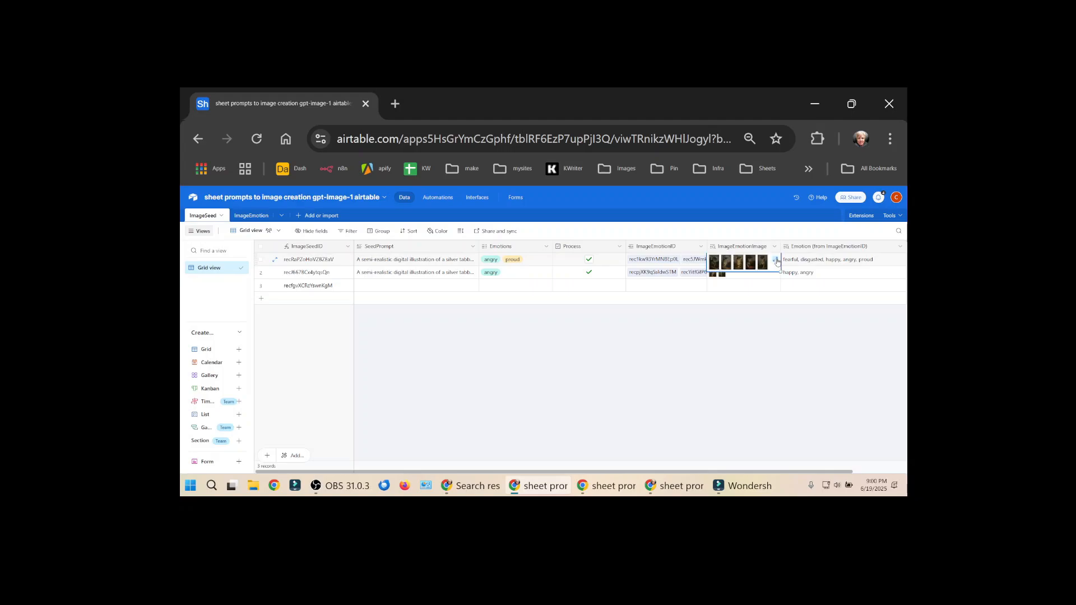
left_click_drag(685, 311, 687, 342)
left_click(708, 331)
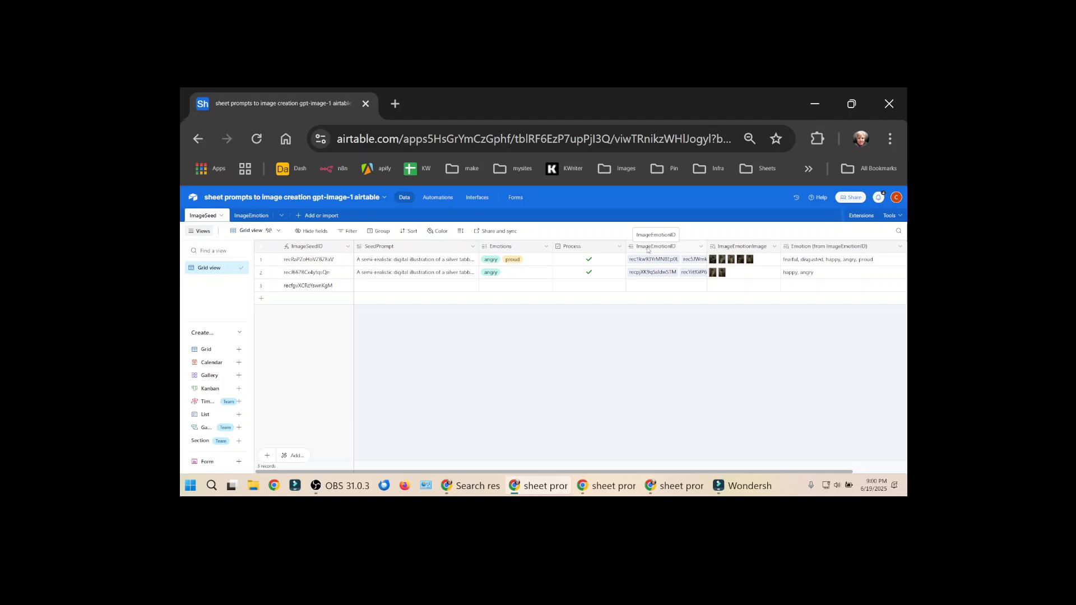
Switch to the Google Sheets spreadsheet and reduce the height of row 2 in the ImageEmotion sheet.
key("alt+Tab")
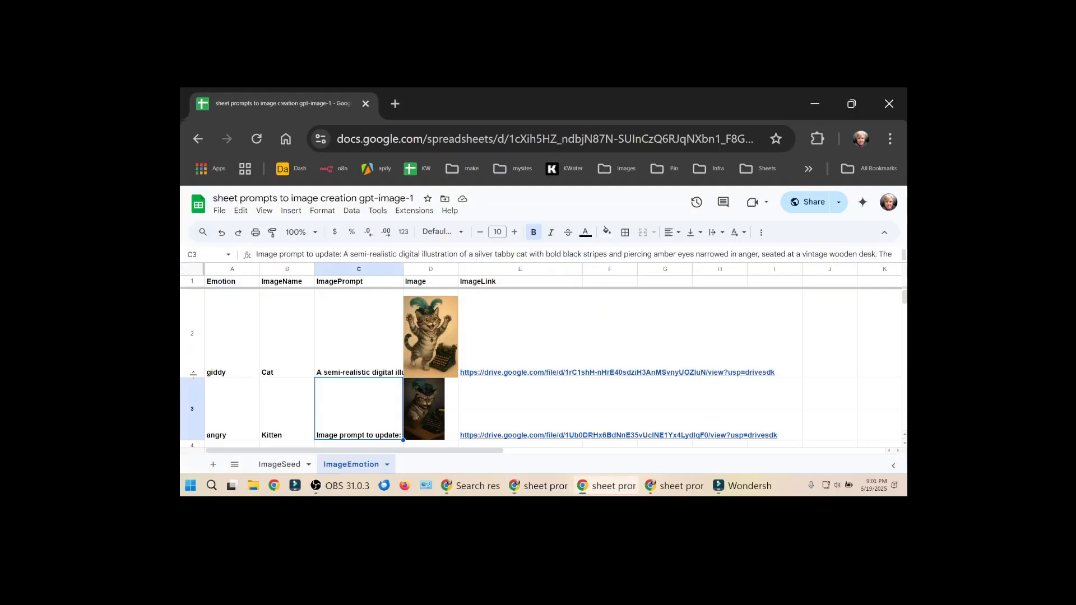
left_click_drag(193, 374, 193, 322)
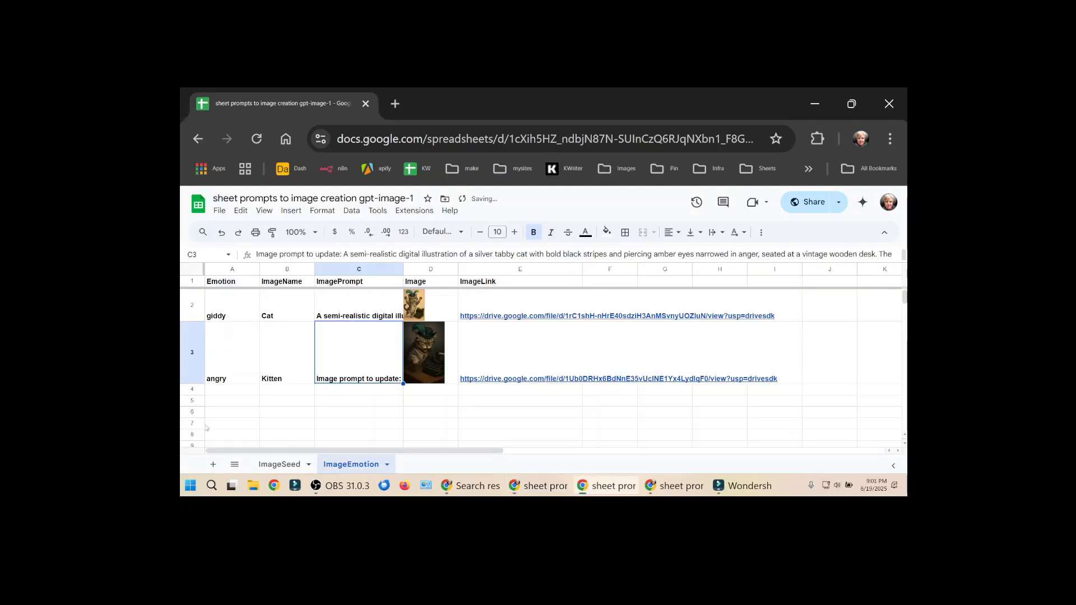
left_click(195, 383)
Review the SeedPrompt, ImageName, Emotion and Process columns in the ImageSeed sheet and open the full seed prompt in A2.
left_click(288, 467)
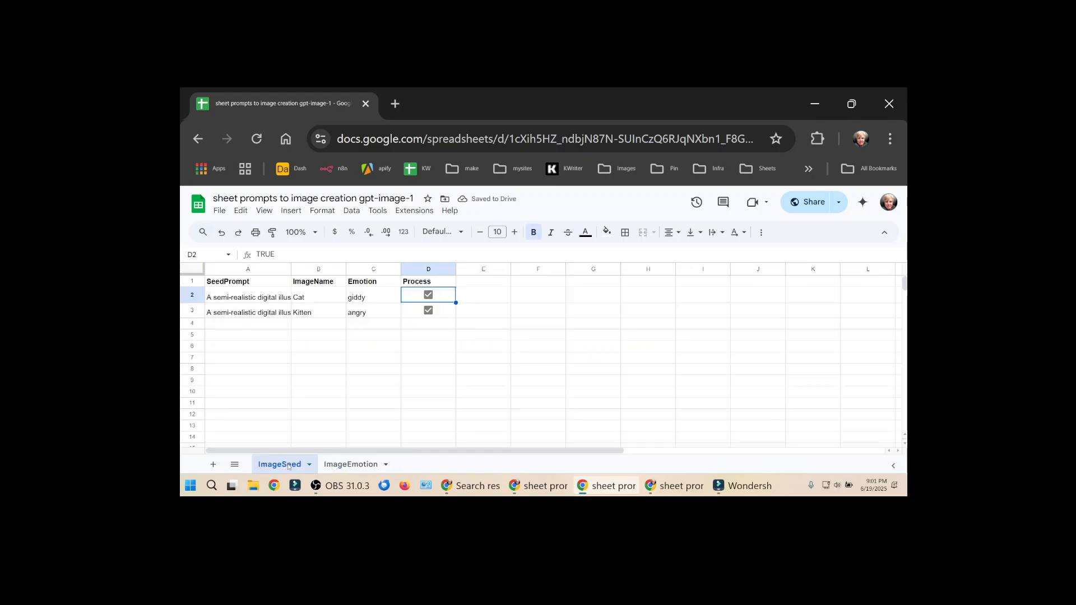
left_click(250, 286)
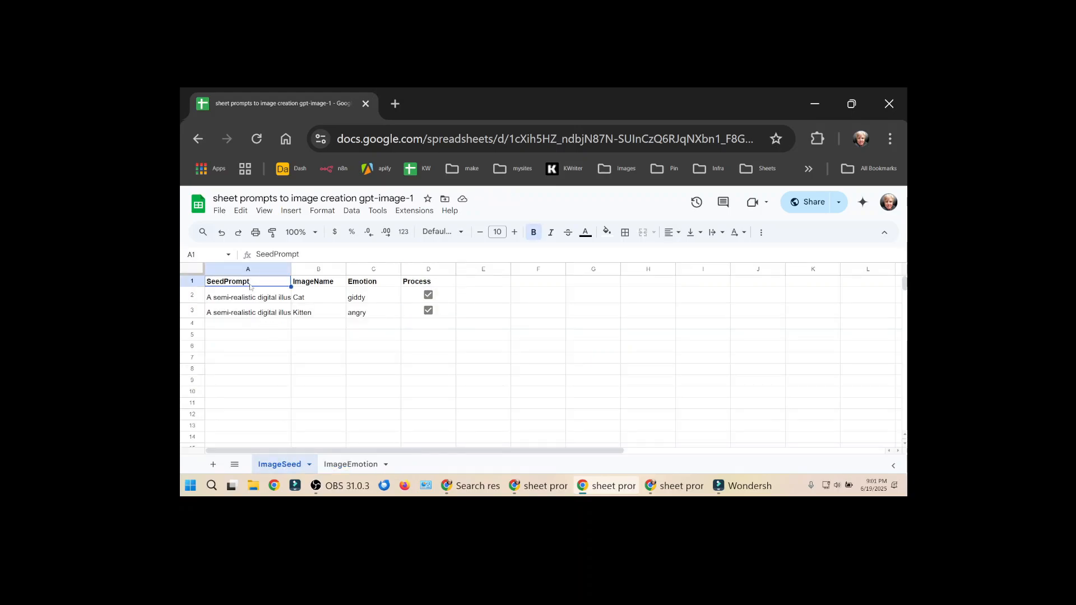
left_click(323, 284)
left_click(373, 284)
left_click(426, 281)
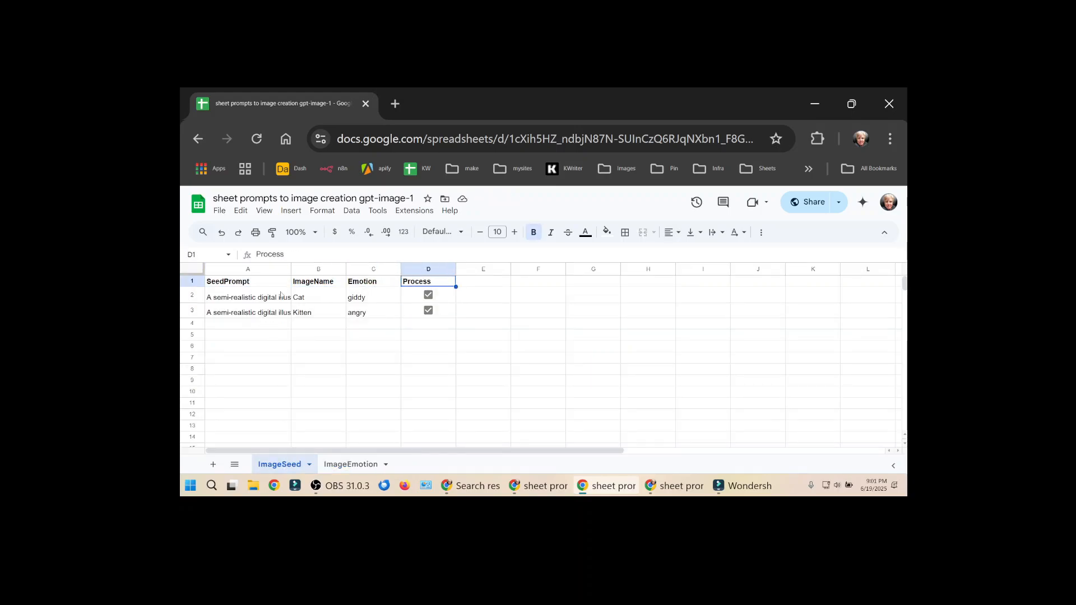
double_click(251, 302)
Switch to Google Drive to view the happy surprised cat image.
key("alt+Tab")
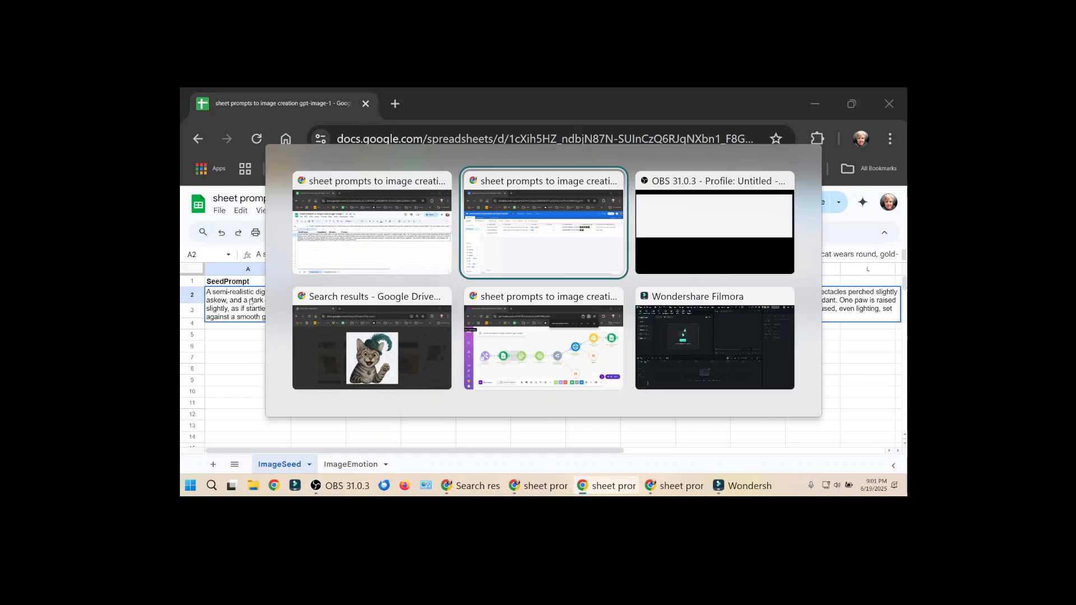
key("alt+Tab")
key("alt+Tab")
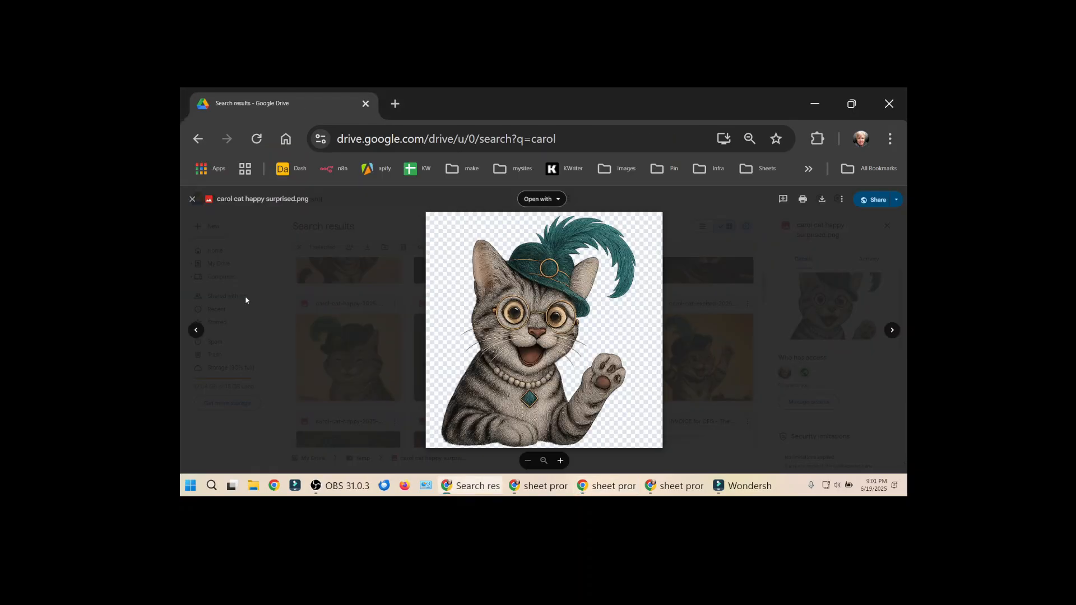
Close the cat image preview and return to the ImageSeed sheet, leaving the seed prompt in A2 unedited.
key("Escape")
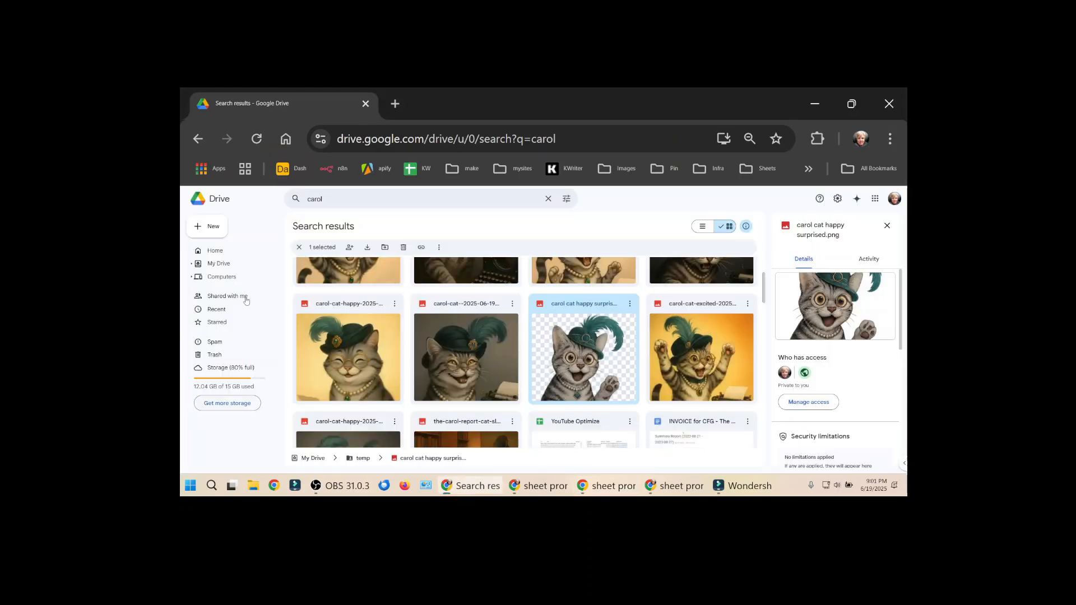
key("alt+Tab")
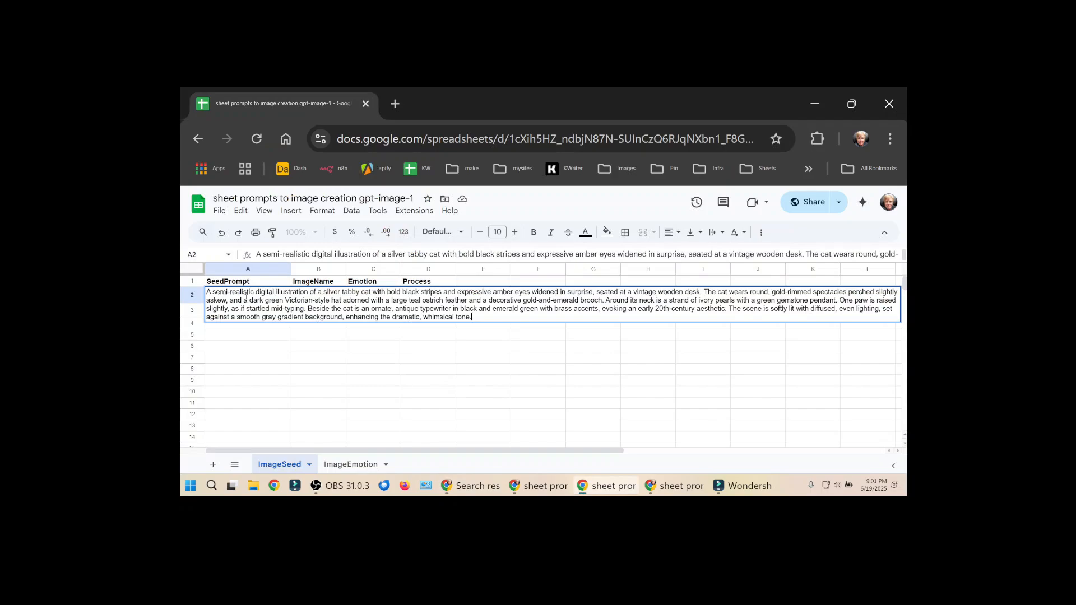
key("Escape")
left_click(308, 296)
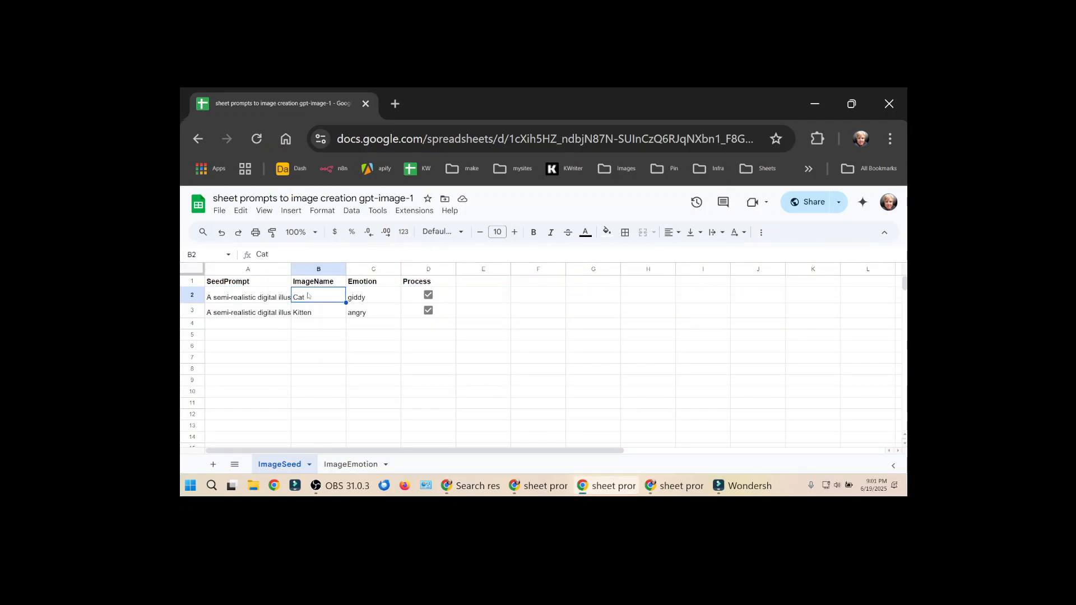
In the A3 seed prompt, replace "cat" with "kitten" after "silver tabby" and in "Beside the cat".
double_click(277, 316)
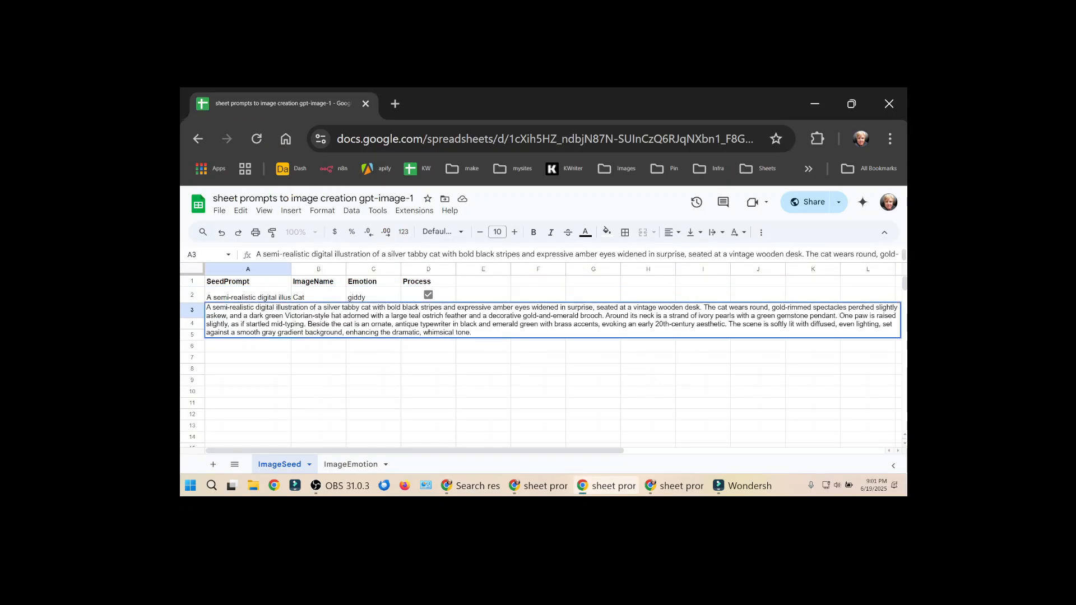
double_click(366, 308)
type("kitten")
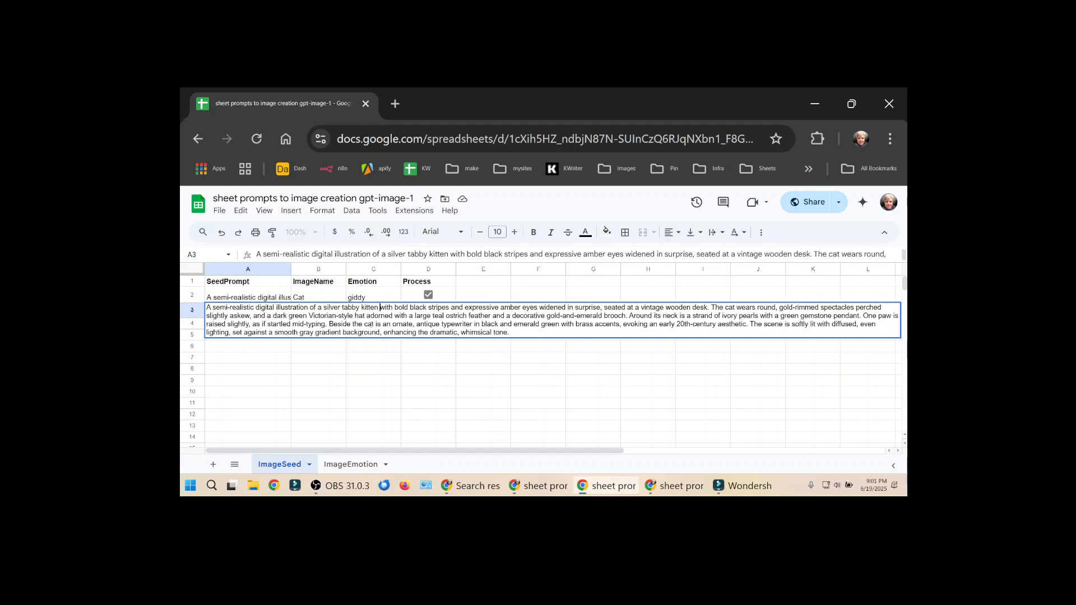
double_click(370, 324)
type("kitten")
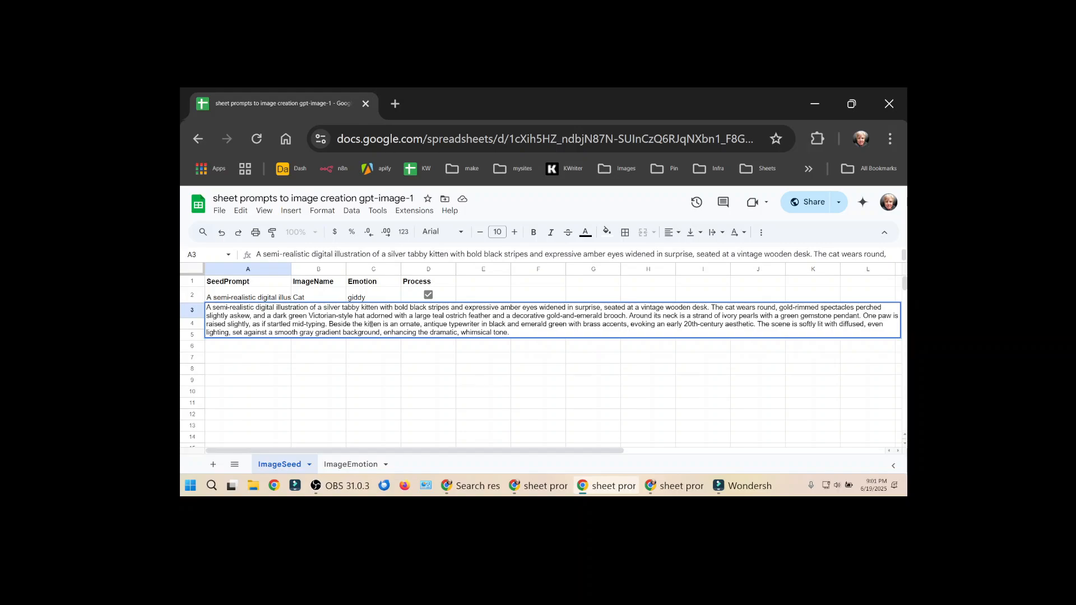
left_click(342, 351)
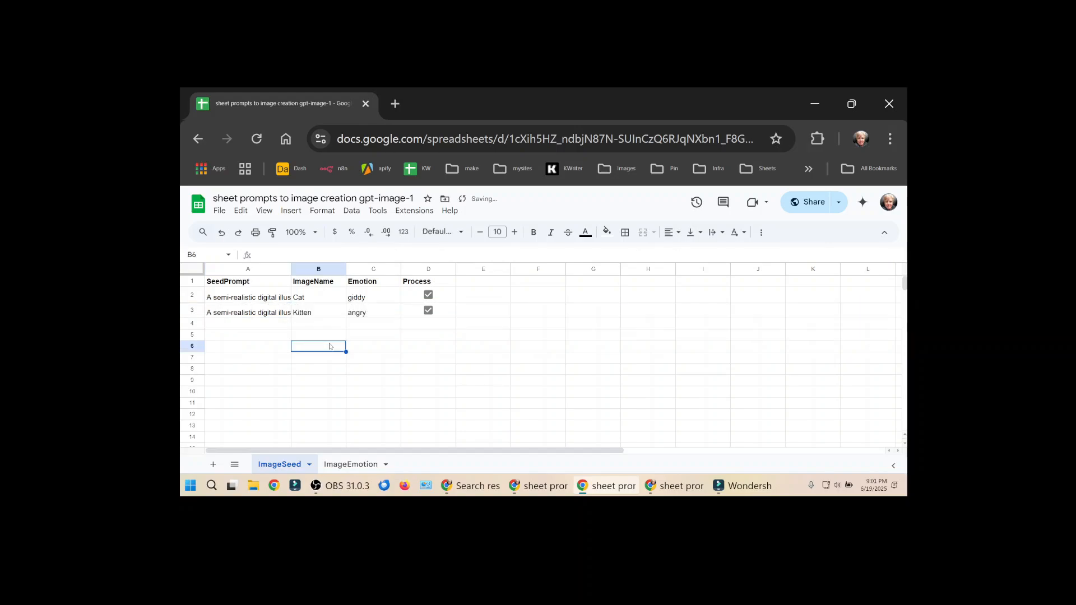
Compare the image names and emotions in ImageSeed with the rows in ImageEmotion, and inspect the angry Kitten image cell.
left_click(317, 315)
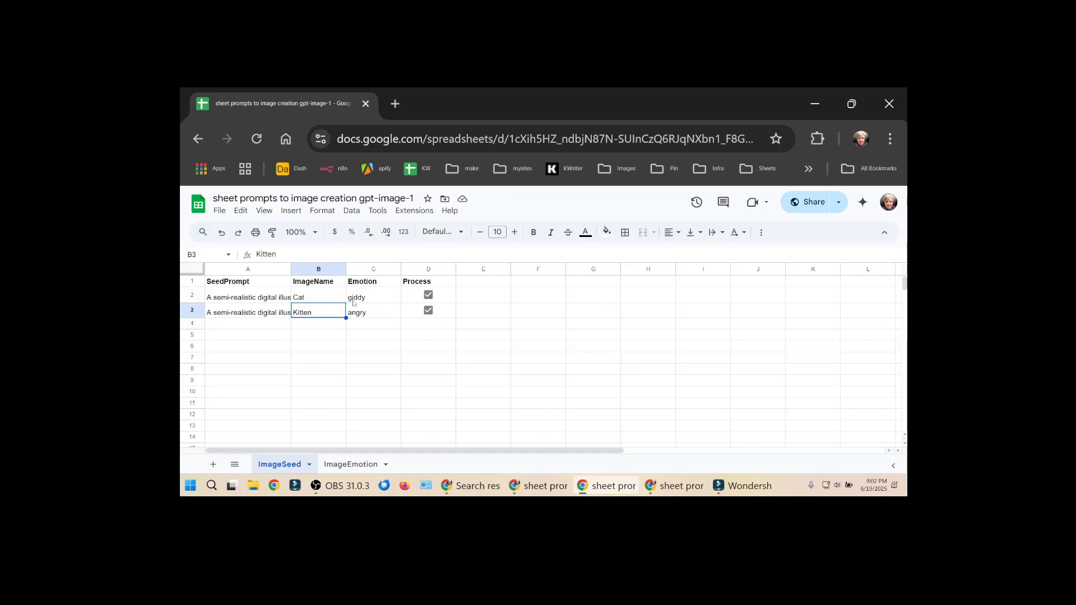
left_click(338, 467)
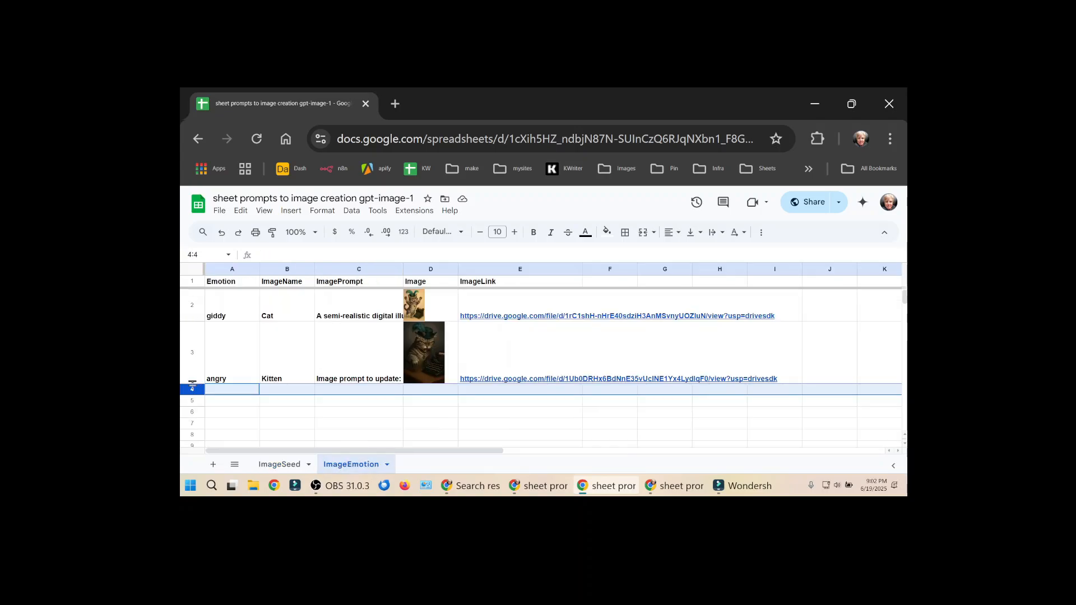
left_click(232, 313)
left_click(281, 464)
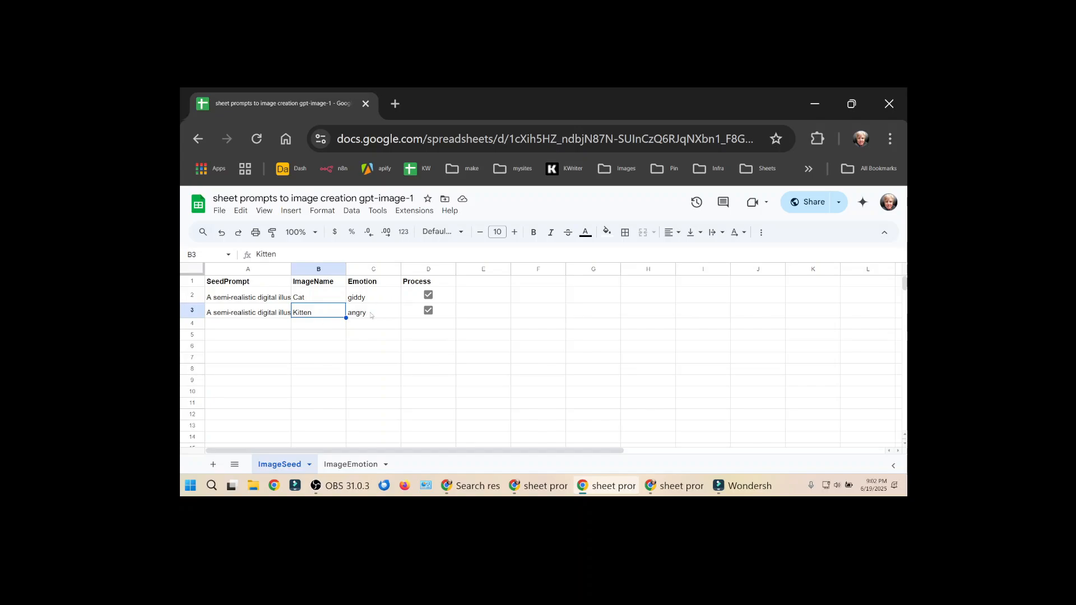
left_click(344, 466)
double_click(432, 348)
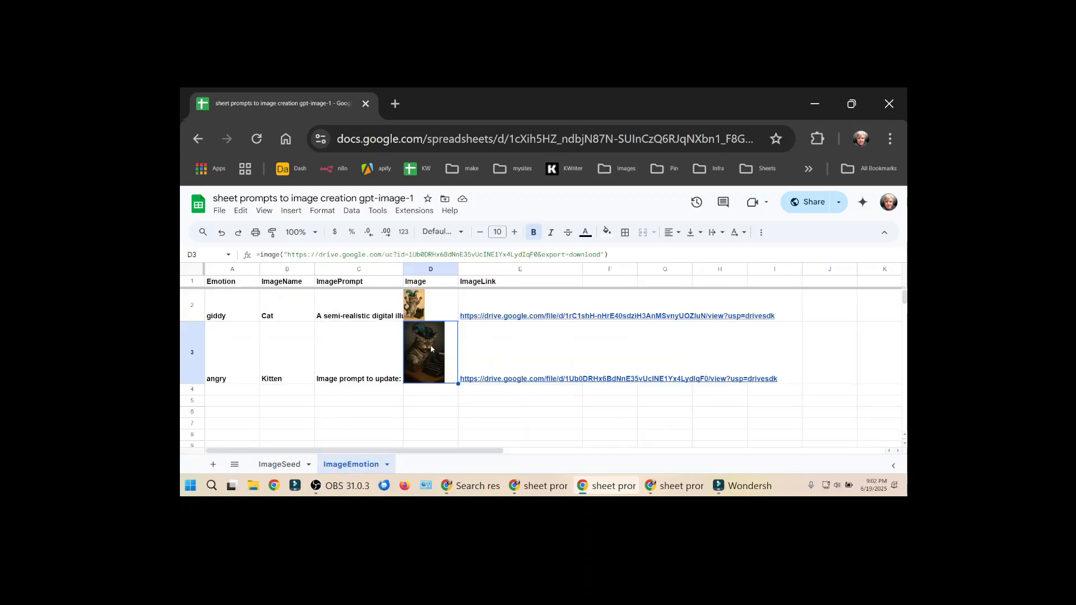
key("Escape")
Switch to the Make scenario and open the variable settings of the Auth module.
mouse_move(499, 383)
key("alt+Tab")
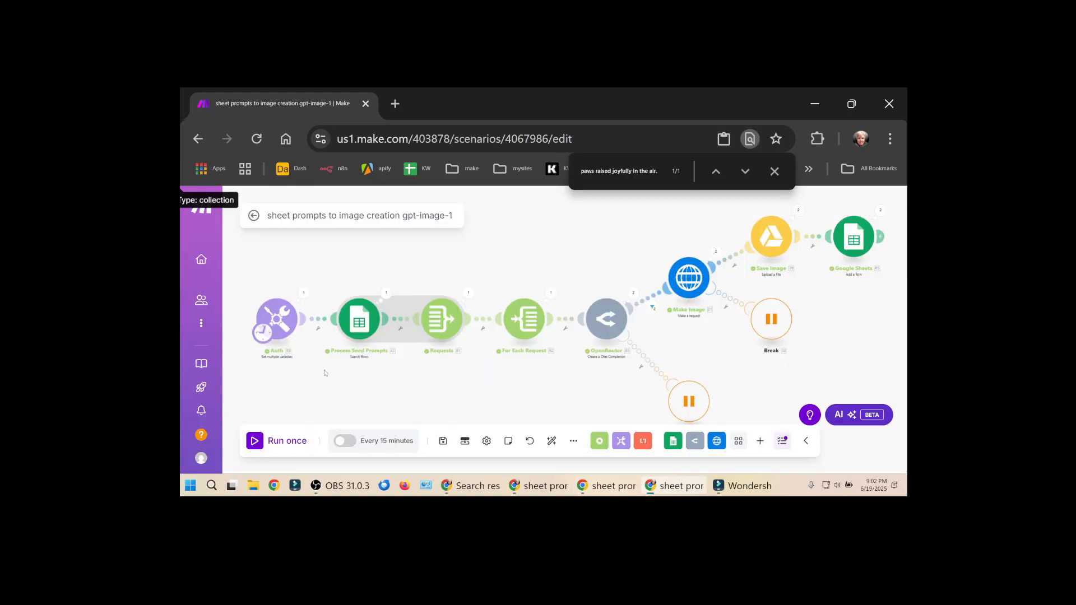
left_click(282, 328)
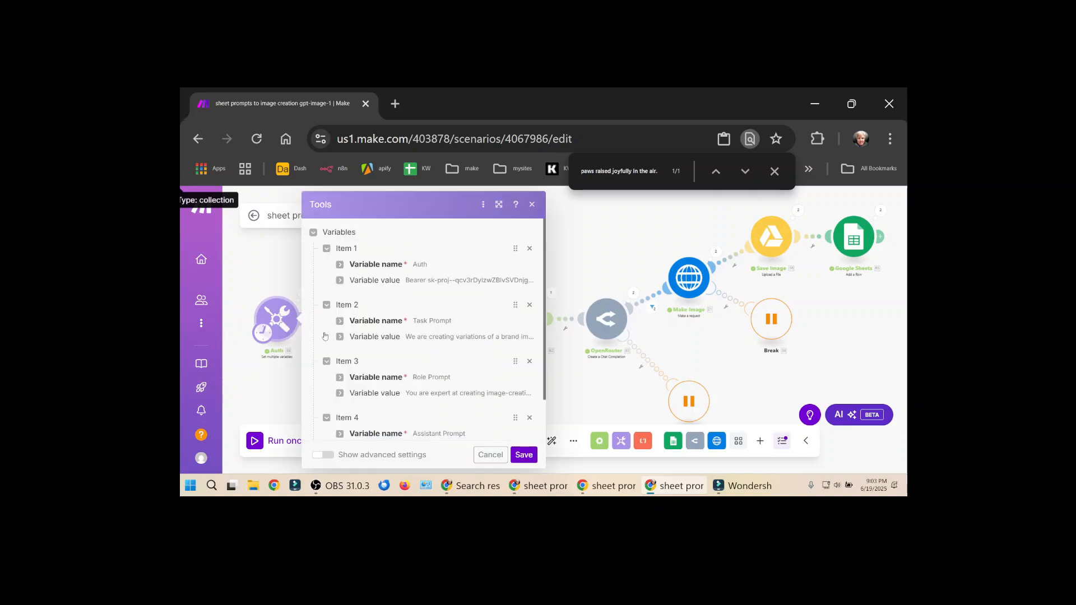
Try entering a placeholder API key after "Bearer" in the Auth variable's value.
left_click(393, 280)
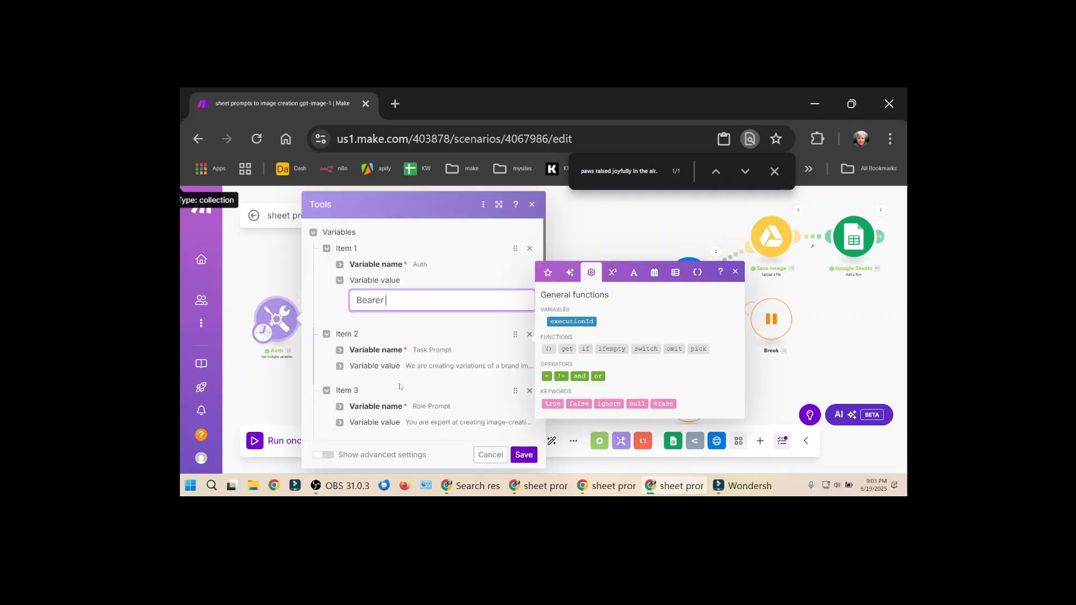
key("ctrl+v")
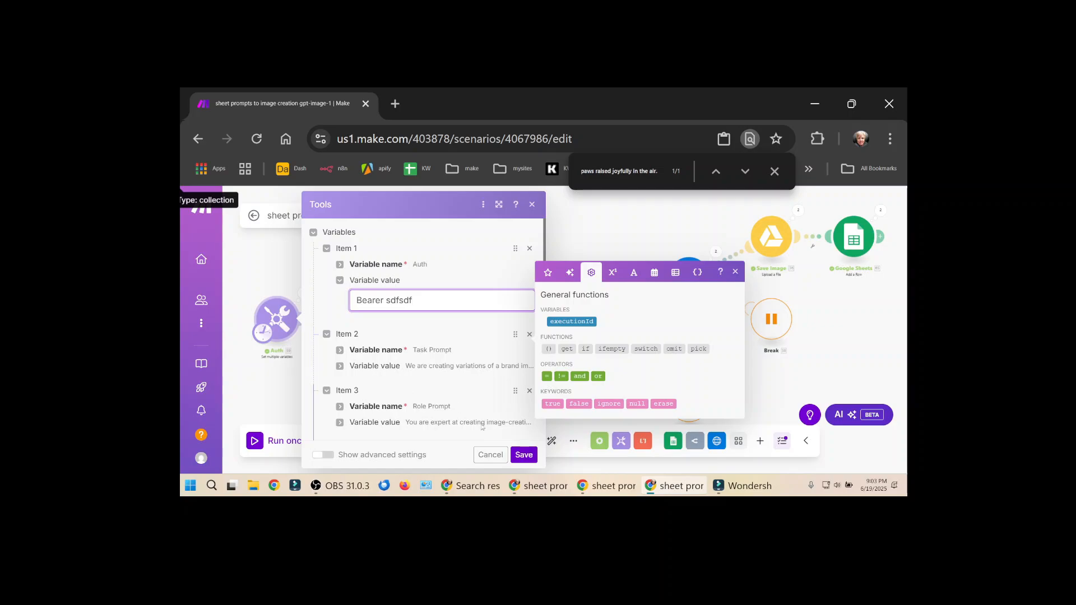
In the Task Prompt variable's rewrite instruction, replace "cat's" and "cats" with "subject's".
left_click(386, 323)
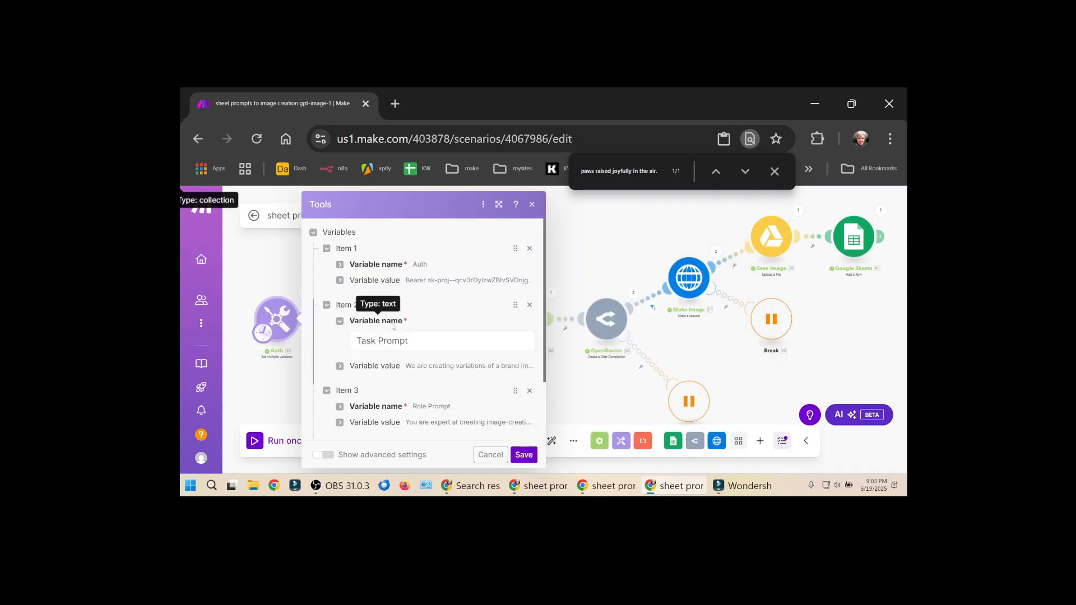
left_click(375, 366)
scroll(518, 335, "down", 1)
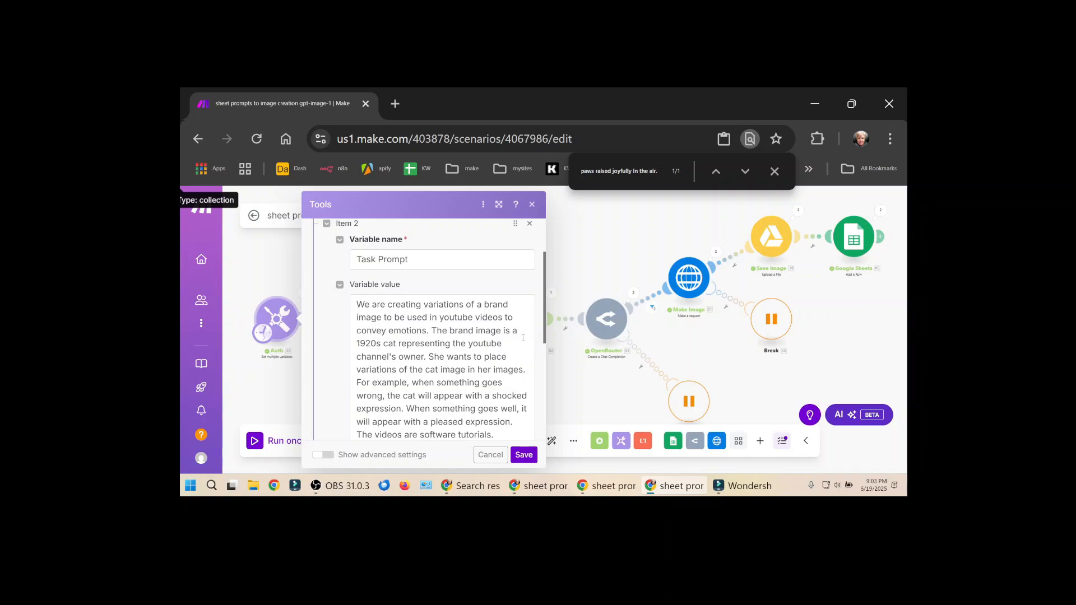
scroll(523, 337, "down", 1)
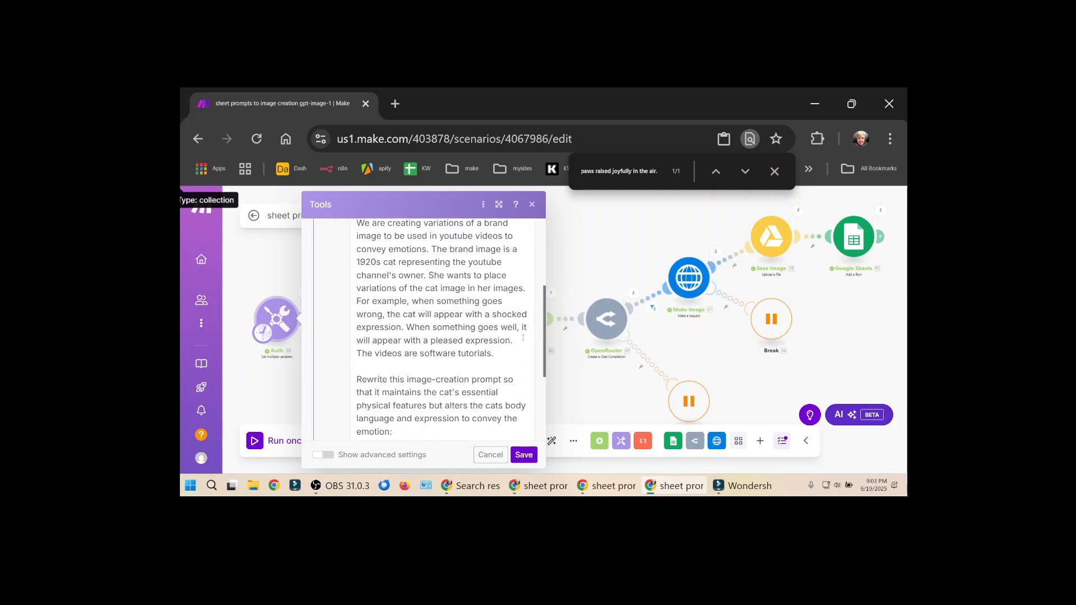
scroll(523, 338, "down", 1)
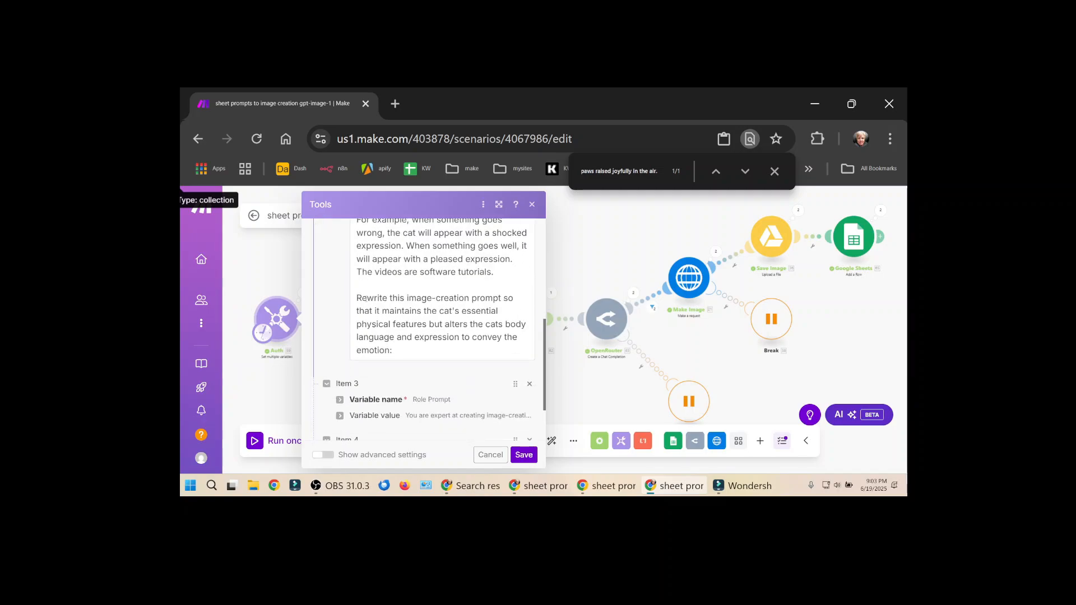
double_click(454, 312)
type("subject")
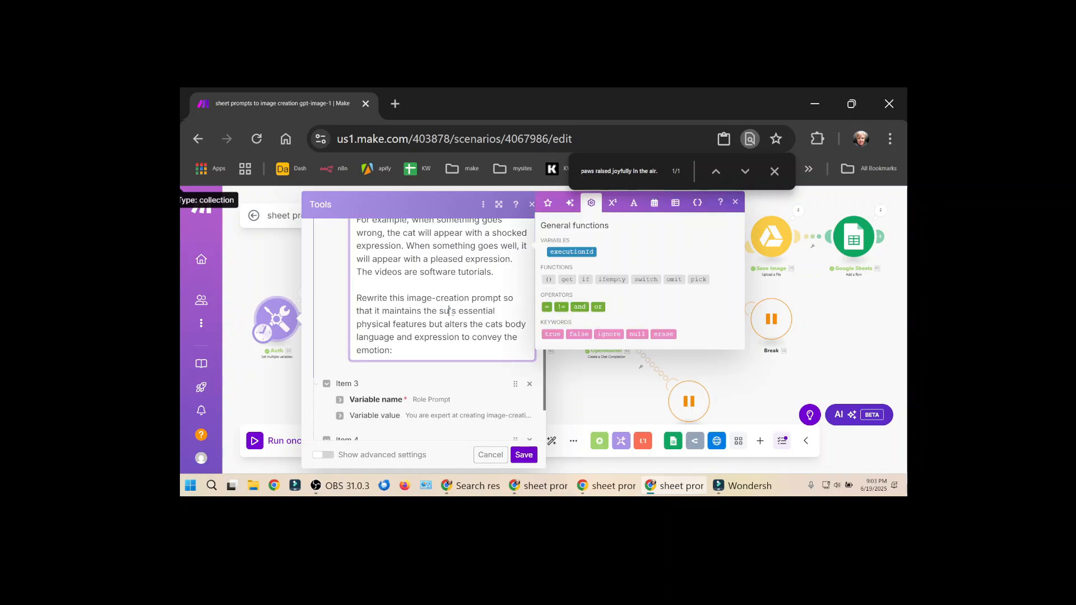
double_click(496, 324)
type("subject's")
left_click(432, 352)
key("BackSpace")
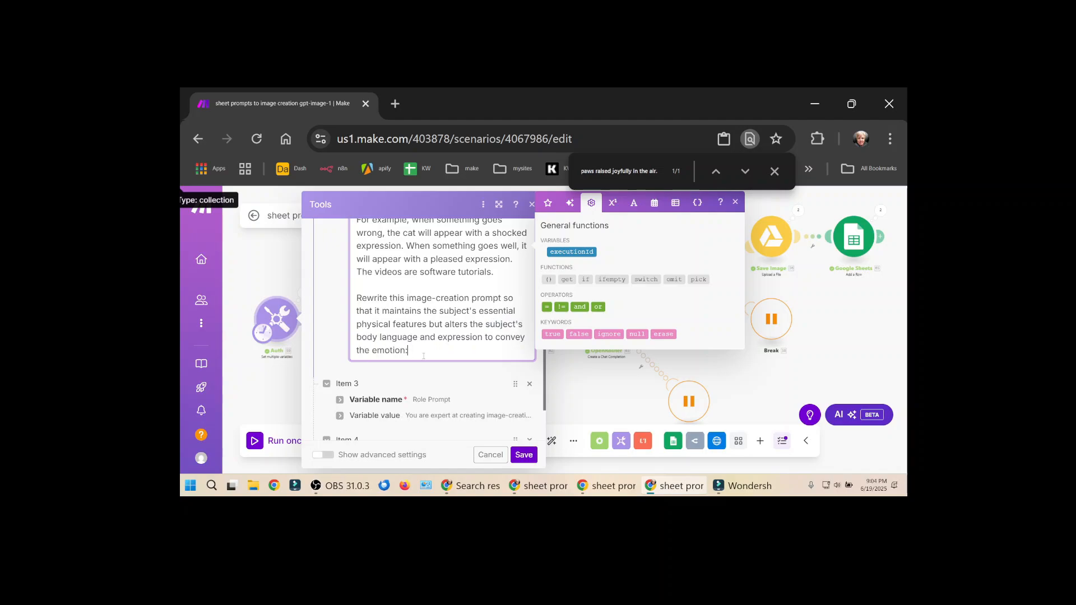
Expand and review the Role Prompt and Assistant Prompt variables, and save the Auth module.
left_click(432, 400)
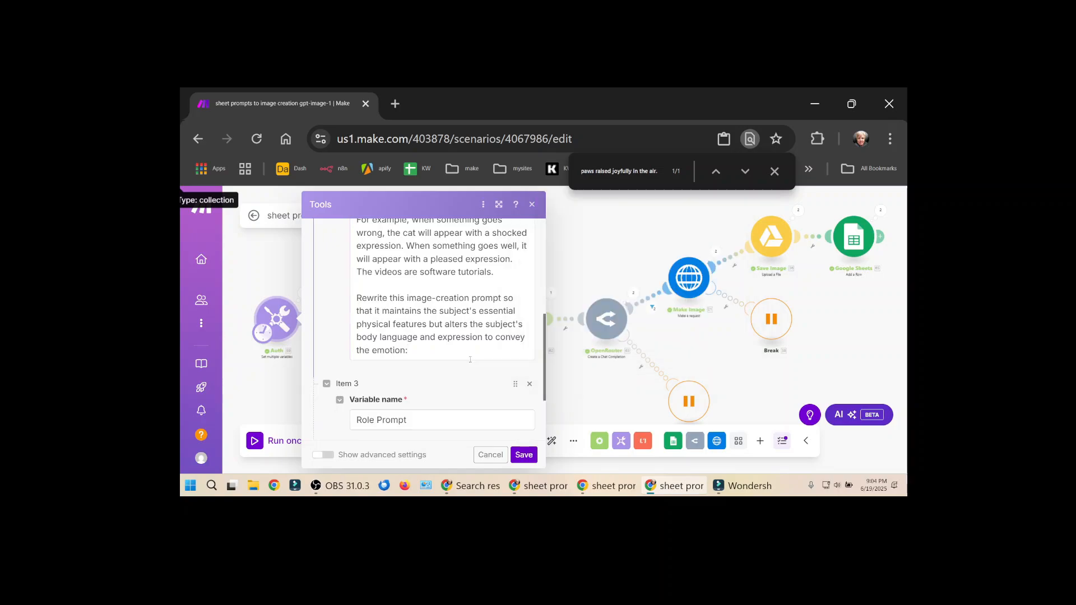
scroll(450, 367, "down", 2)
left_click(443, 347)
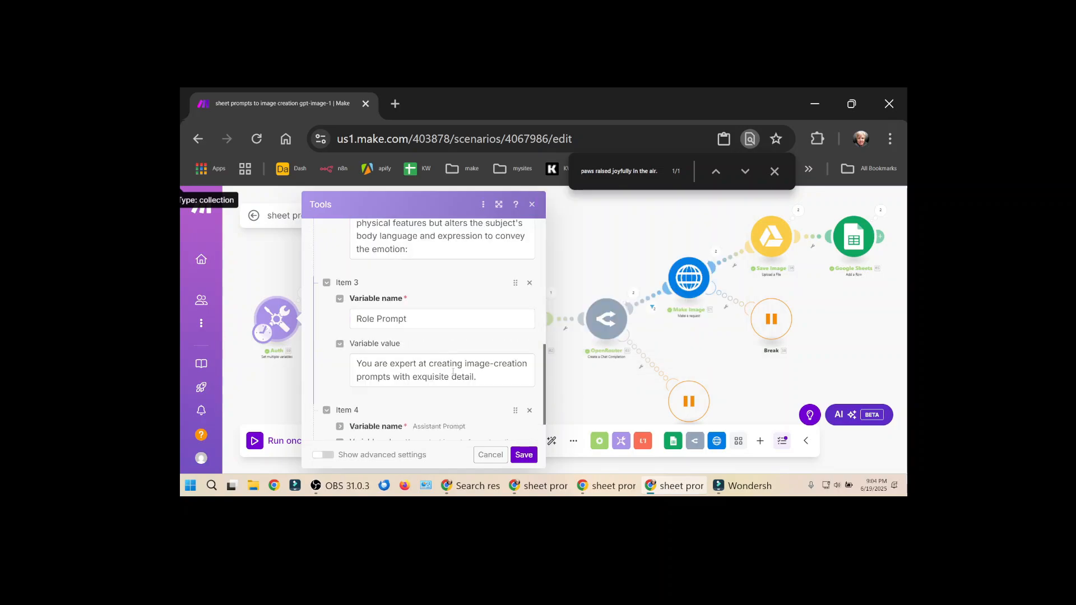
scroll(454, 402, "down", 1)
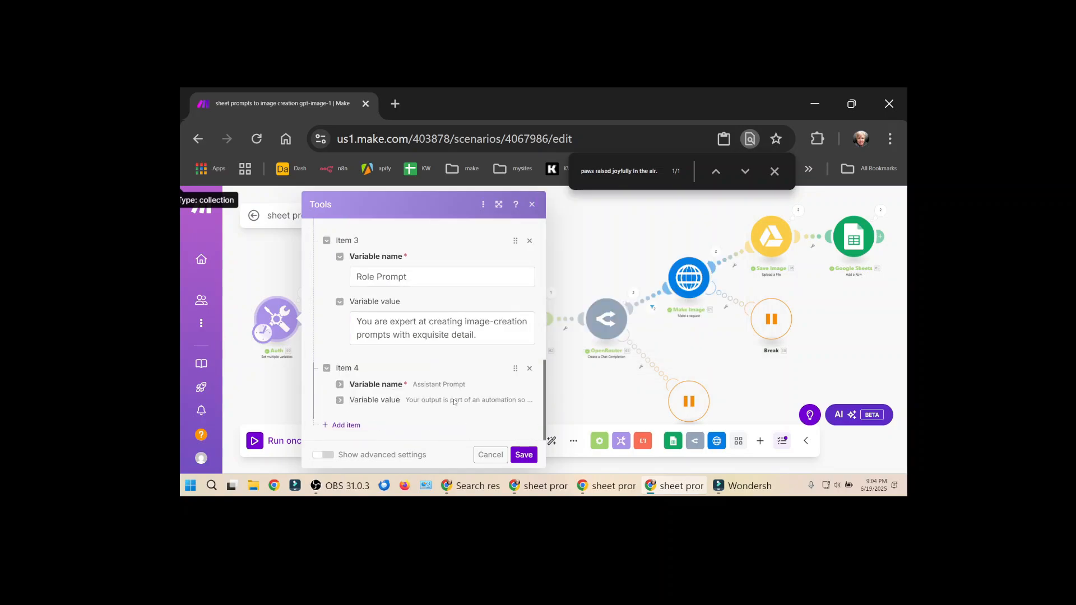
left_click(438, 386)
scroll(456, 363, "down", 1)
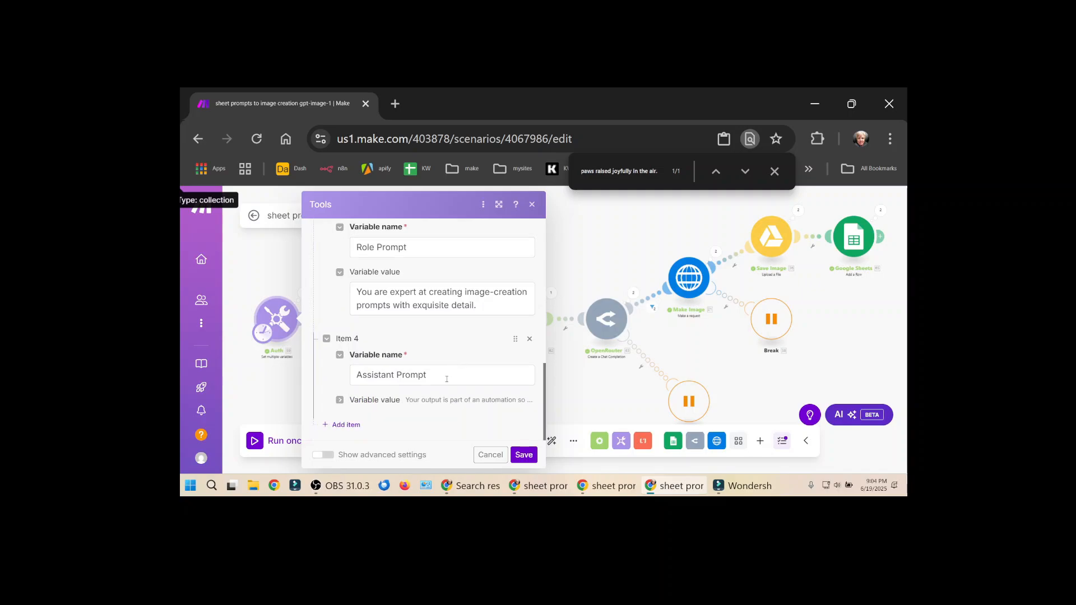
left_click(427, 403)
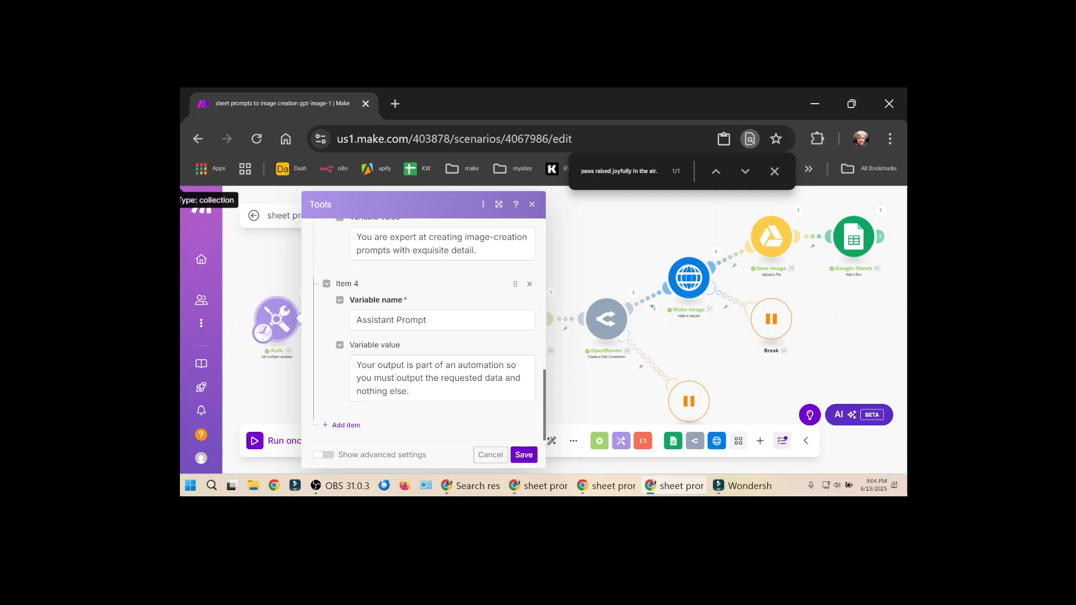
left_click(525, 454)
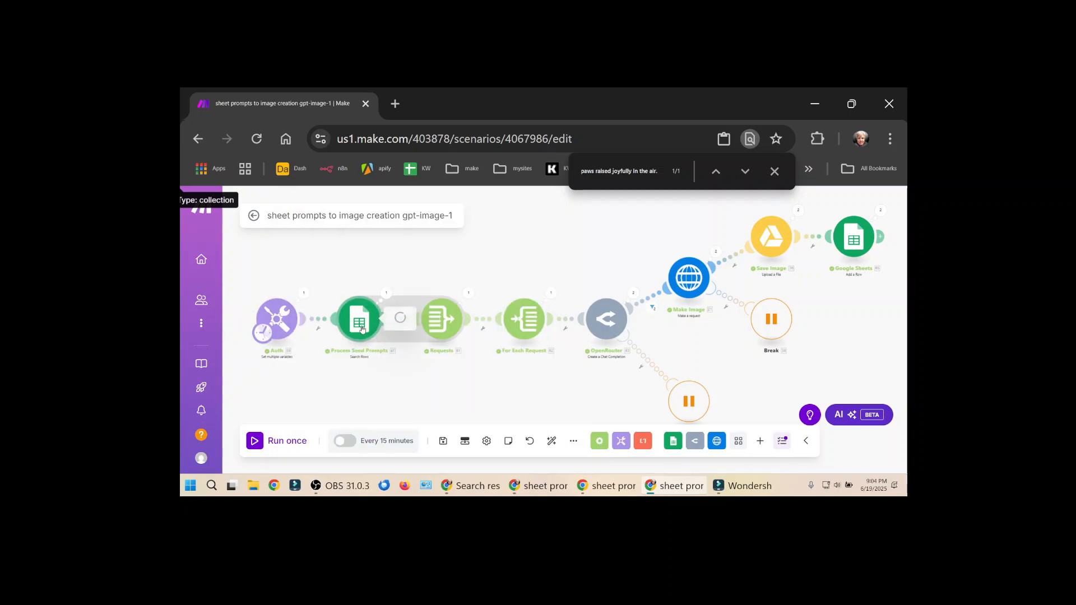
Review the Process Seed Prompts module's sheet, filter and limit settings, checking the filter against the Process column in ImageSeed.
left_click(361, 329)
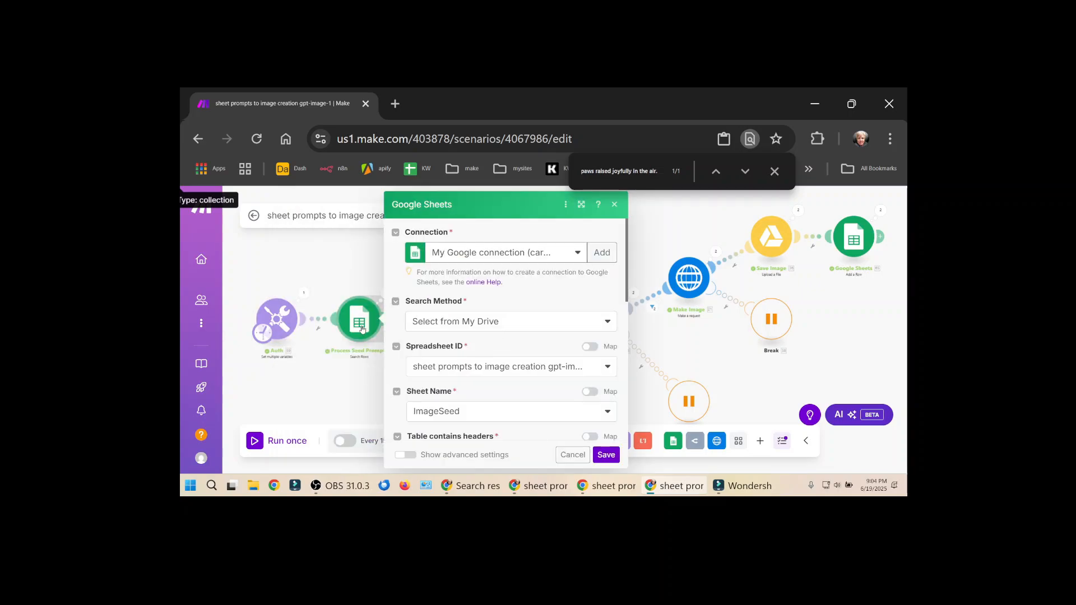
scroll(486, 373, "down", 5)
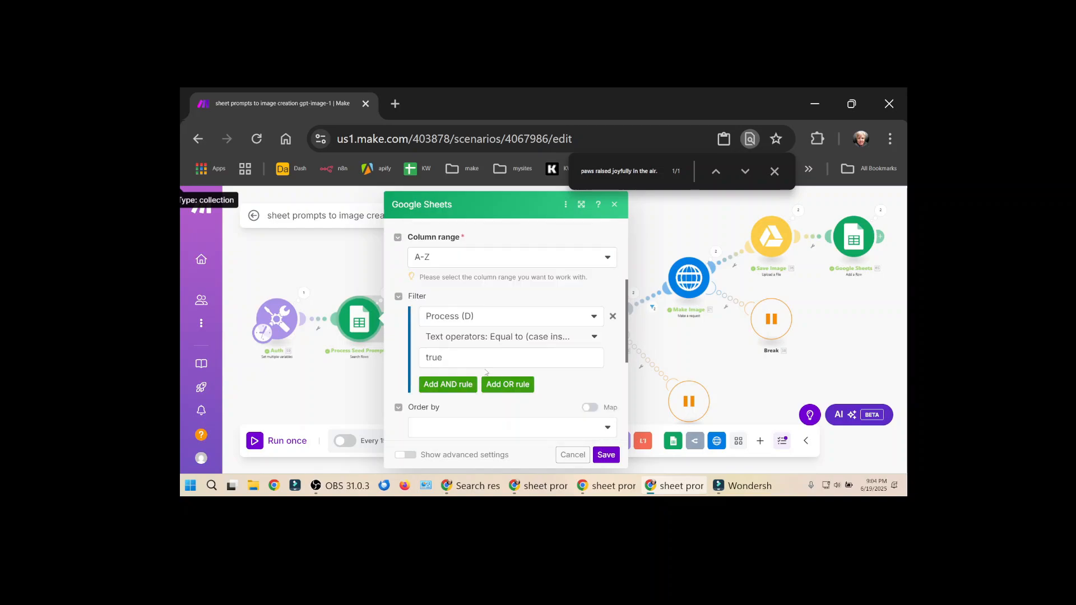
key("alt+Tab")
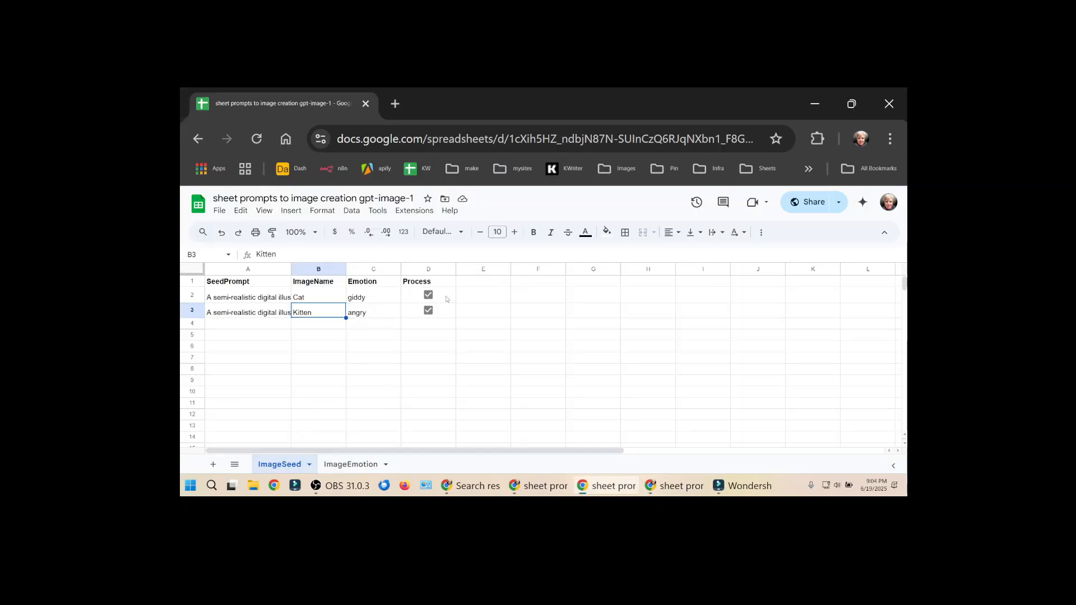
key("alt+Tab")
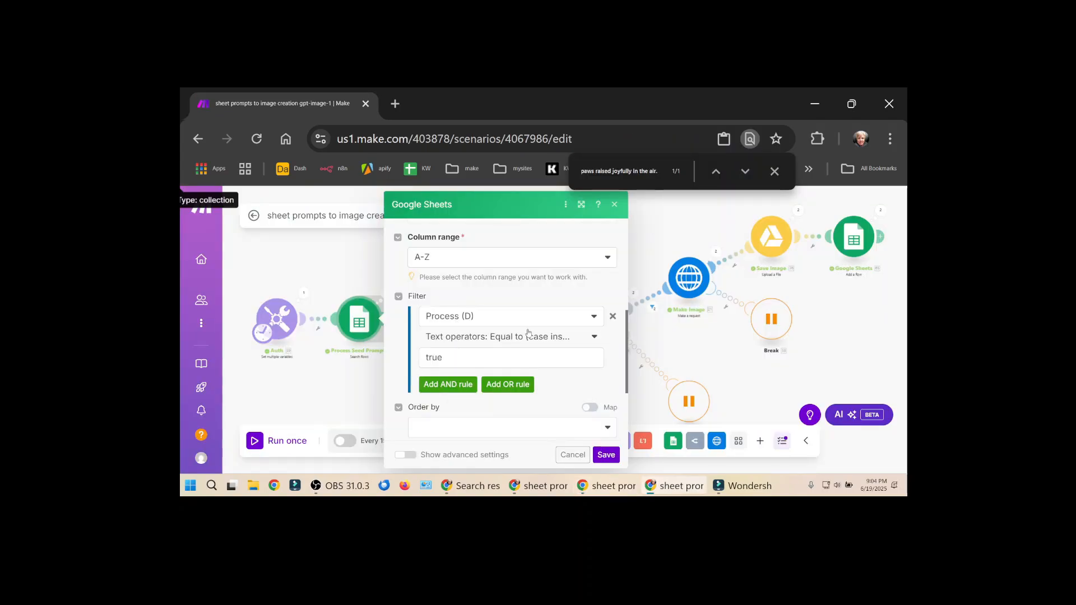
scroll(522, 336, "down", 2)
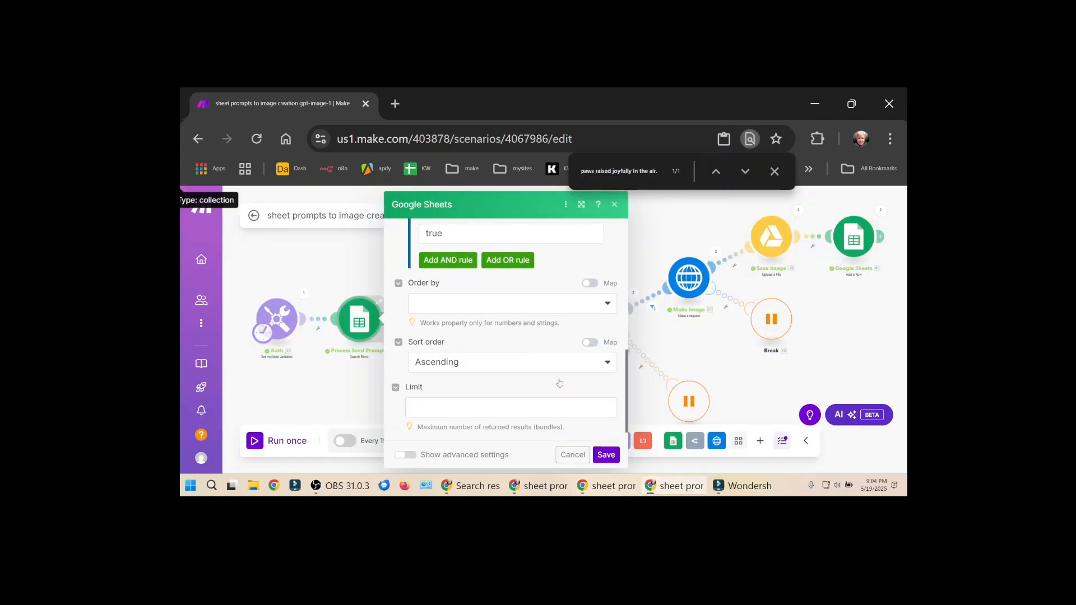
key("Escape")
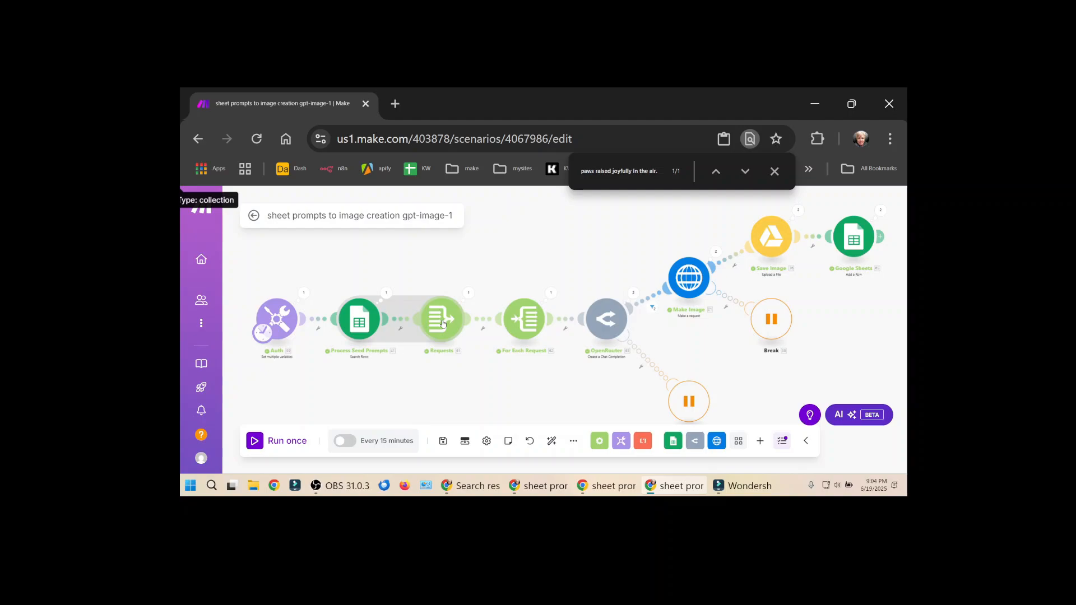
Review the Requests array aggregator's source module, target structure and aggregated fields, leaving its settings unsaved.
left_click(442, 323)
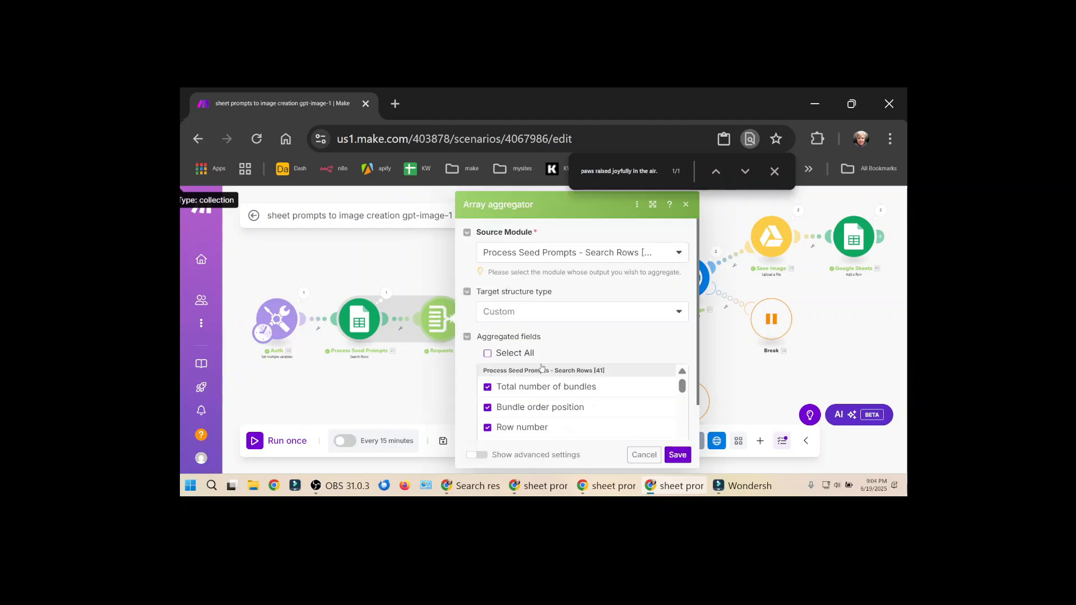
scroll(636, 402, "down", 5)
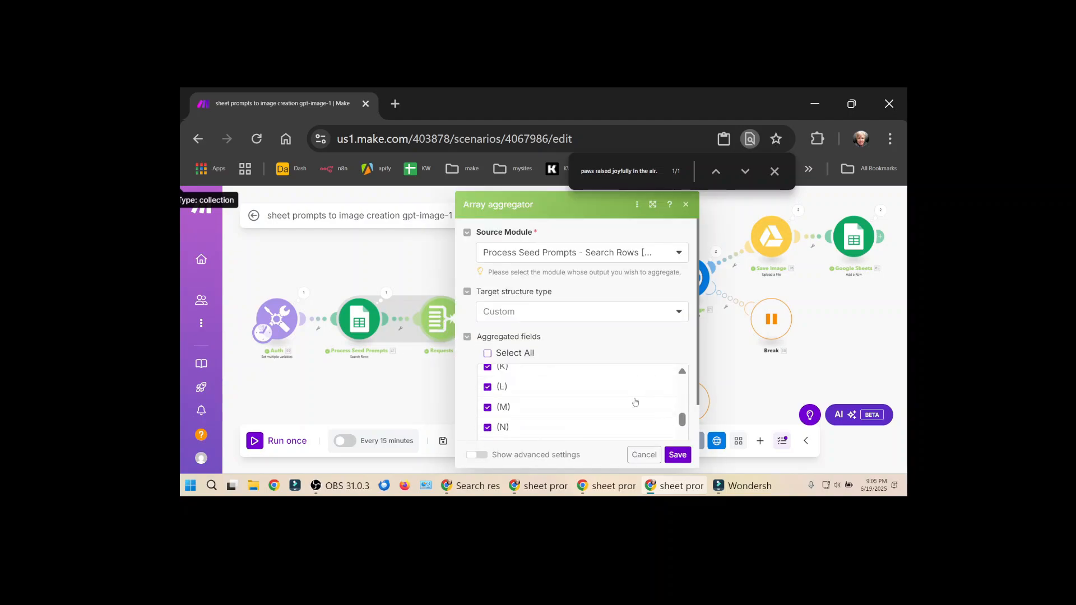
scroll(636, 402, "down", 2)
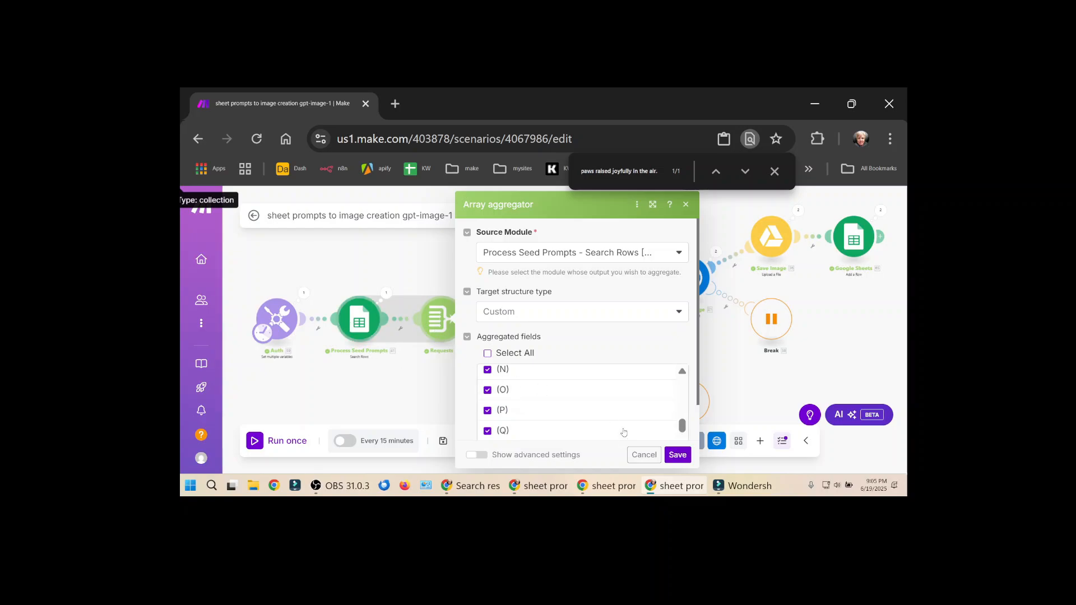
left_click(639, 456)
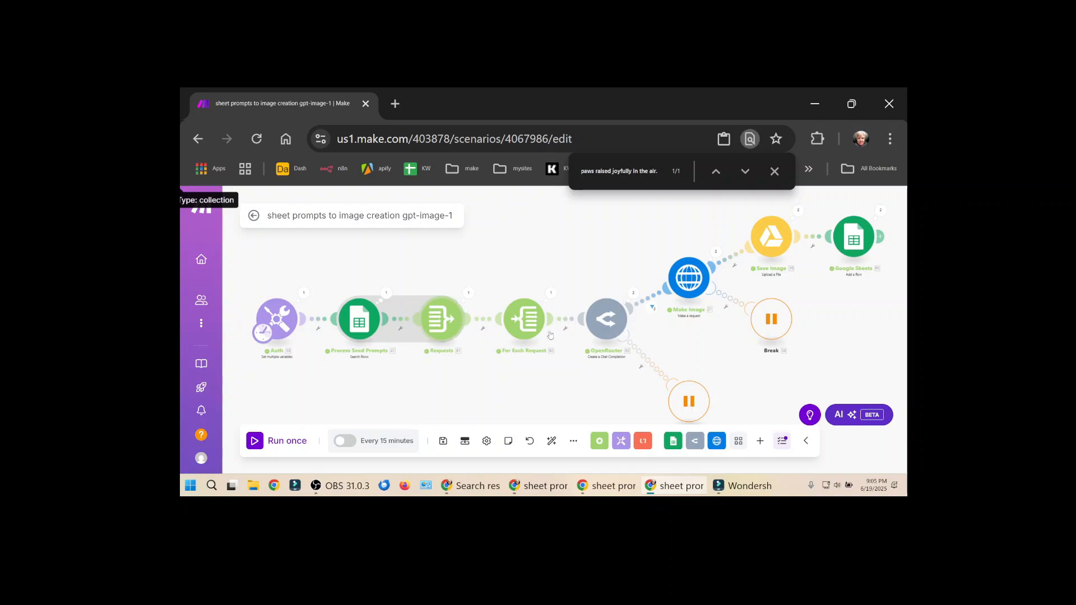
Review the array mapped in the For Each Request iterator and compare it with the rows in the ImageSeed sheet.
left_click(535, 324)
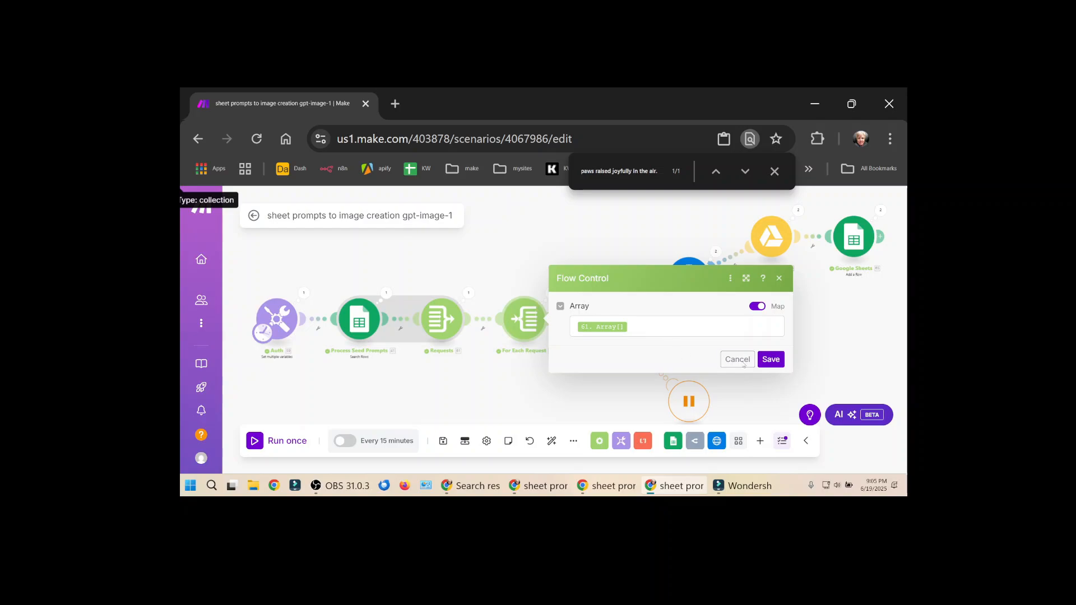
key("alt+Tab")
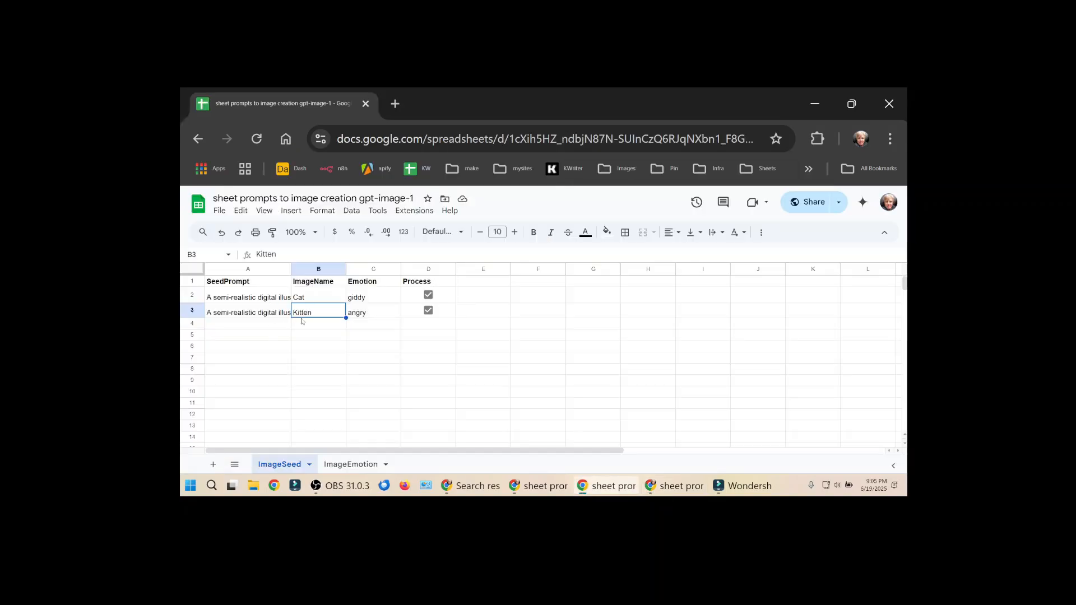
key("alt+Tab")
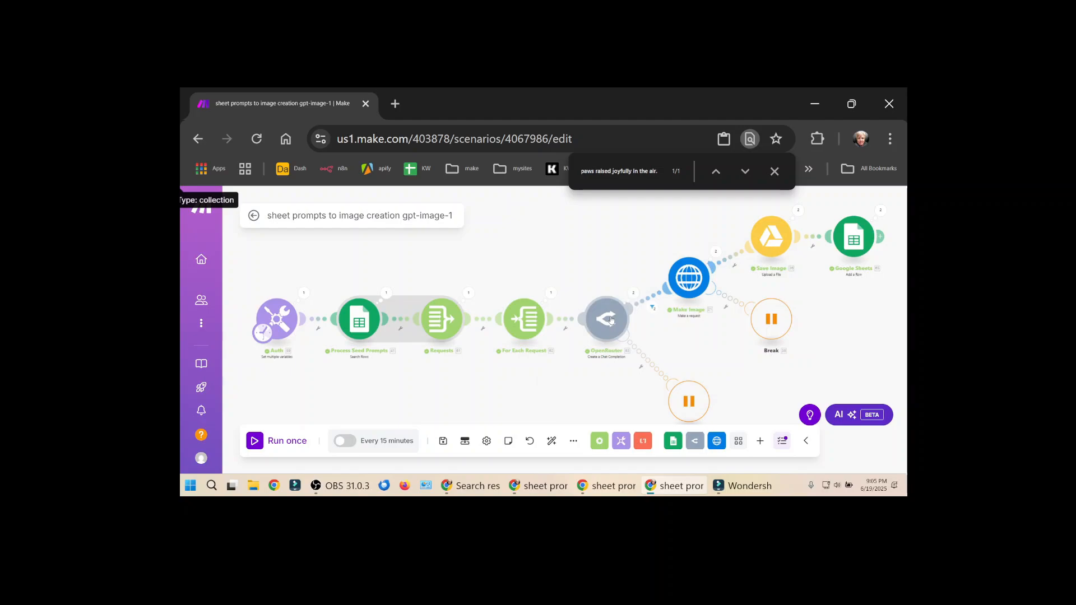
Open the OpenRouter module and view the fields for creating a new connection without adding one.
left_click(609, 319)
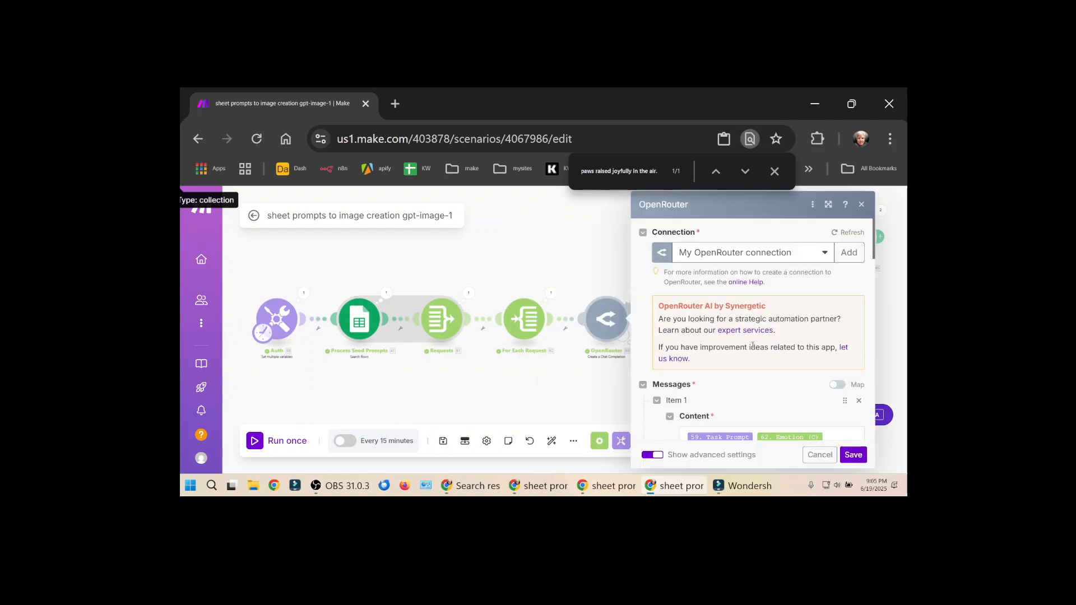
left_click(846, 253)
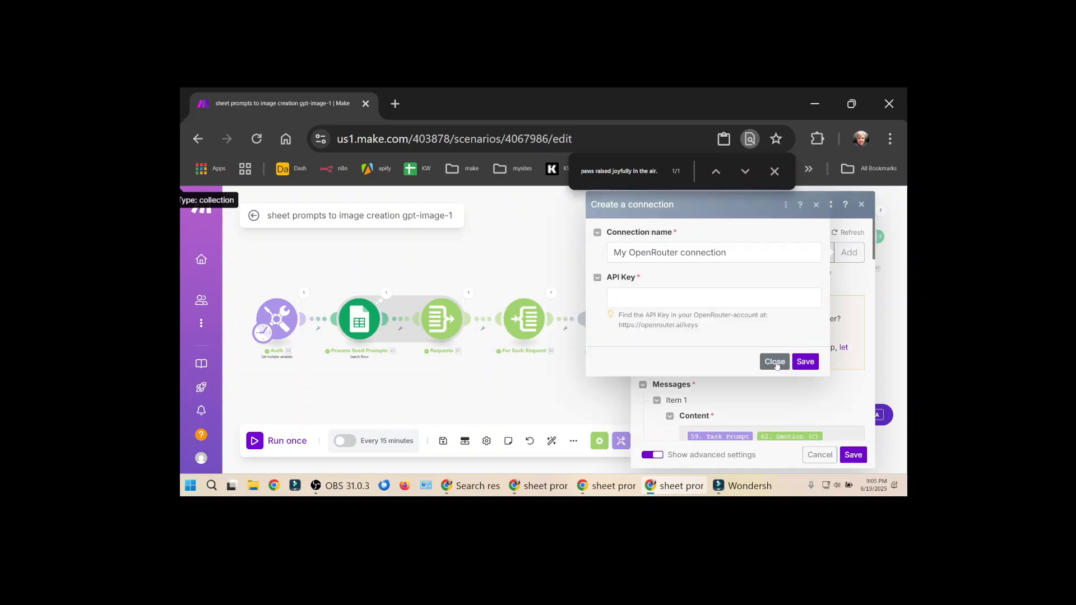
left_click(776, 363)
Review the OpenRouter module's first two messages, checking their Task Prompt, Emotion and SeedPrompt mappings against the ImageSeed sheet.
scroll(777, 366, "down", 3)
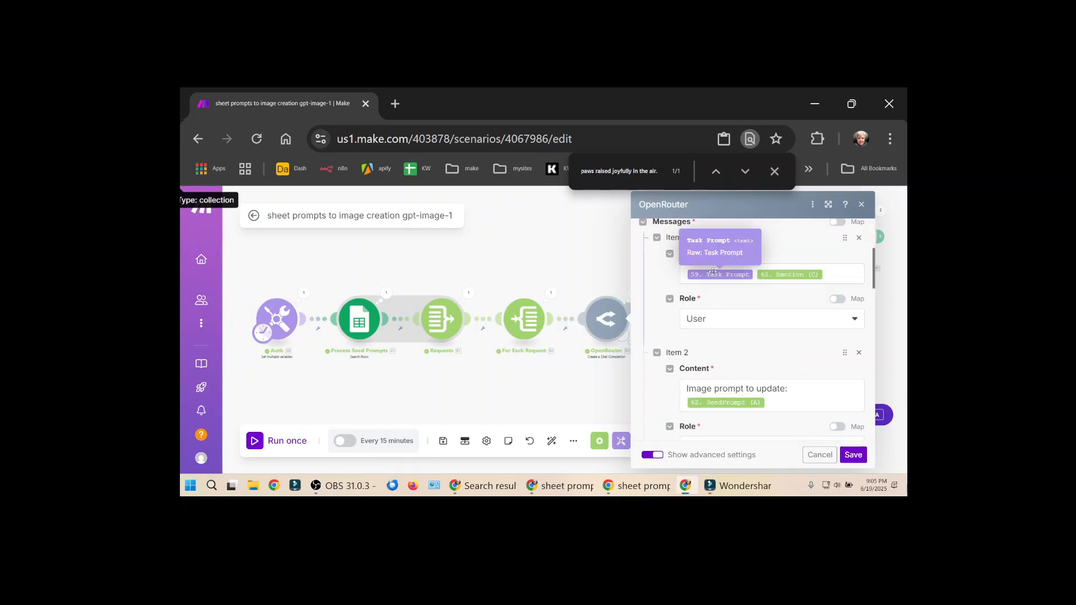
left_click(836, 278)
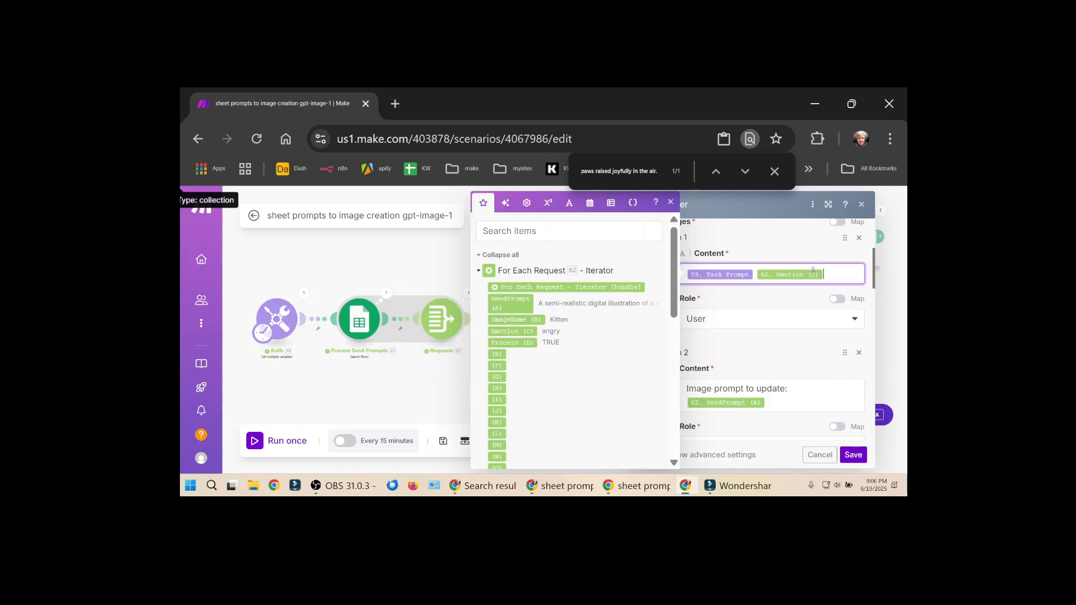
left_click(770, 339)
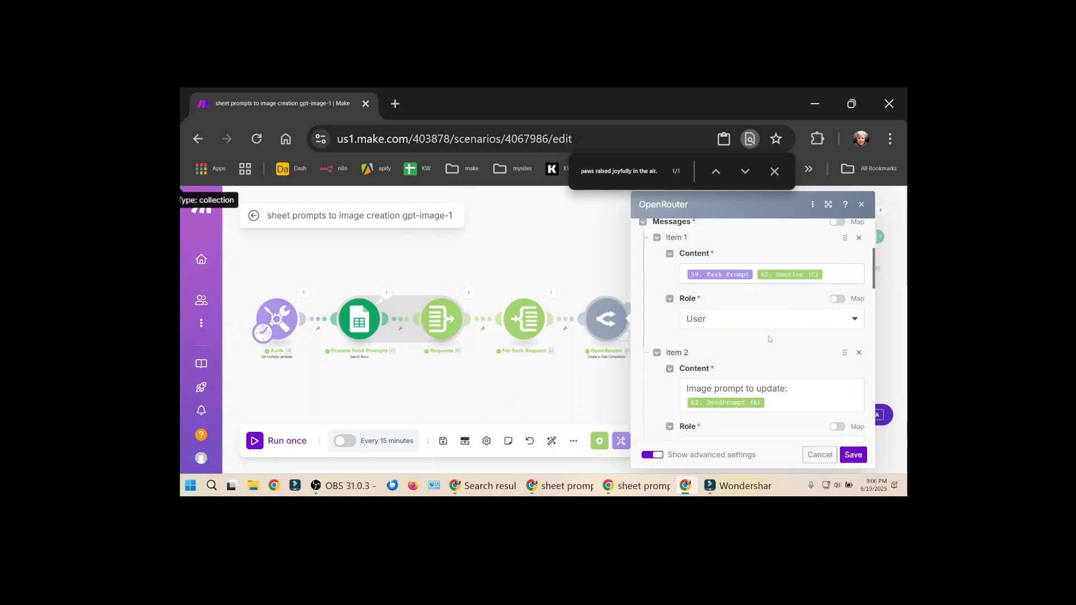
scroll(732, 321, "down", 2)
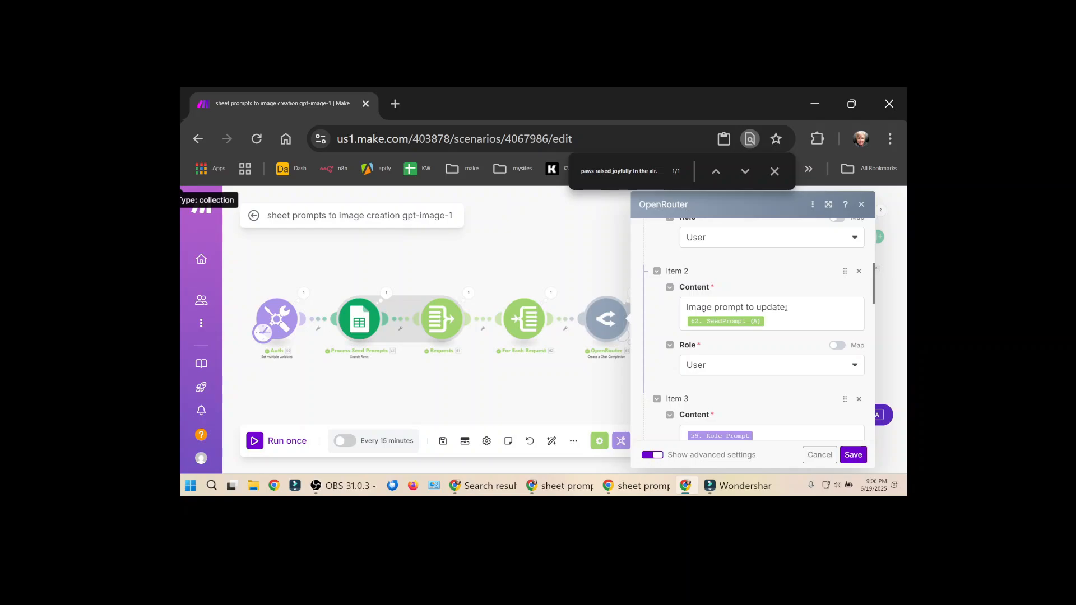
key("alt+Tab")
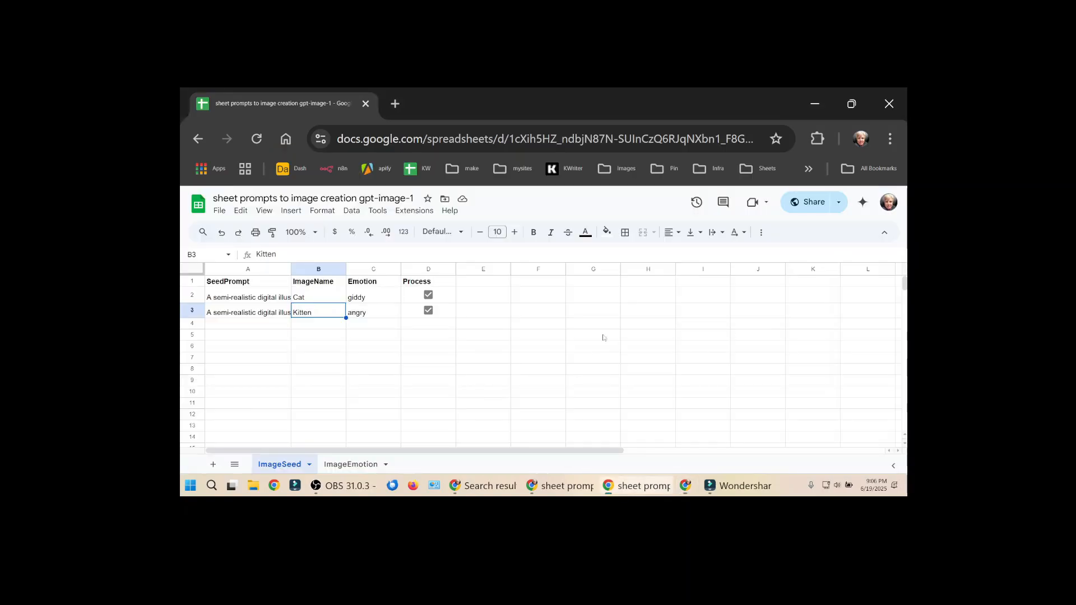
left_click(238, 301)
key("alt+Tab")
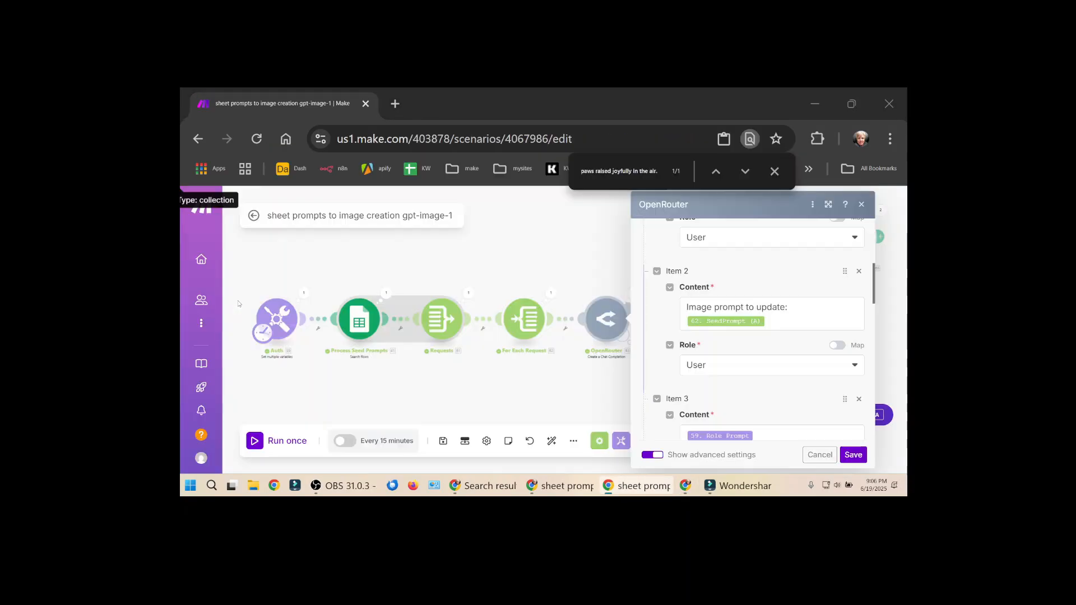
Review the OpenRouter module's Role Prompt message, model, fallback, JSON mode, token and temperature settings, and leave without saving.
scroll(718, 348, "down", 3)
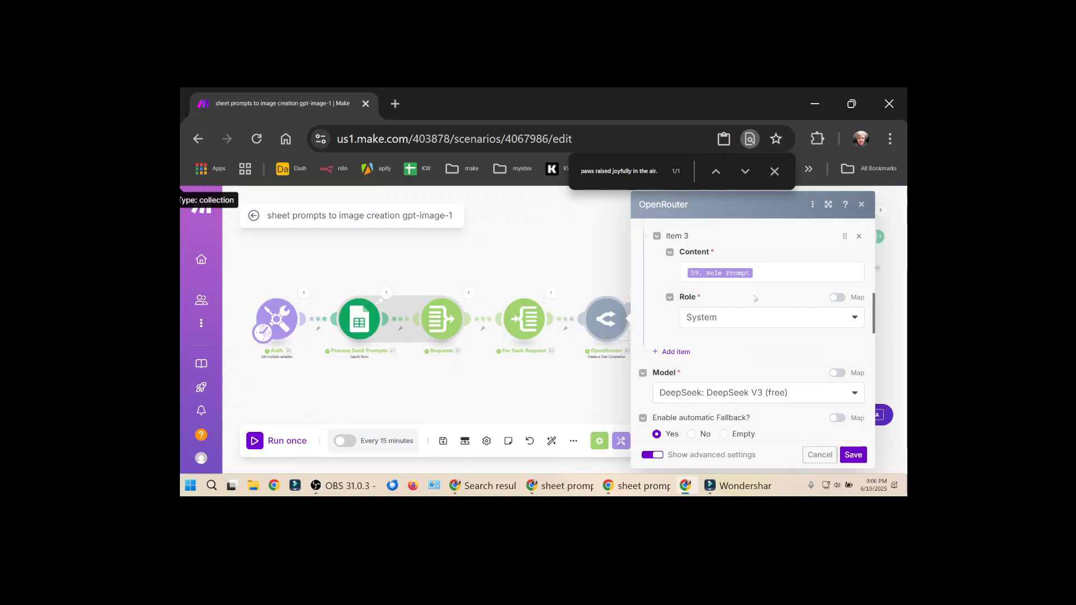
scroll(755, 299, "down", 2)
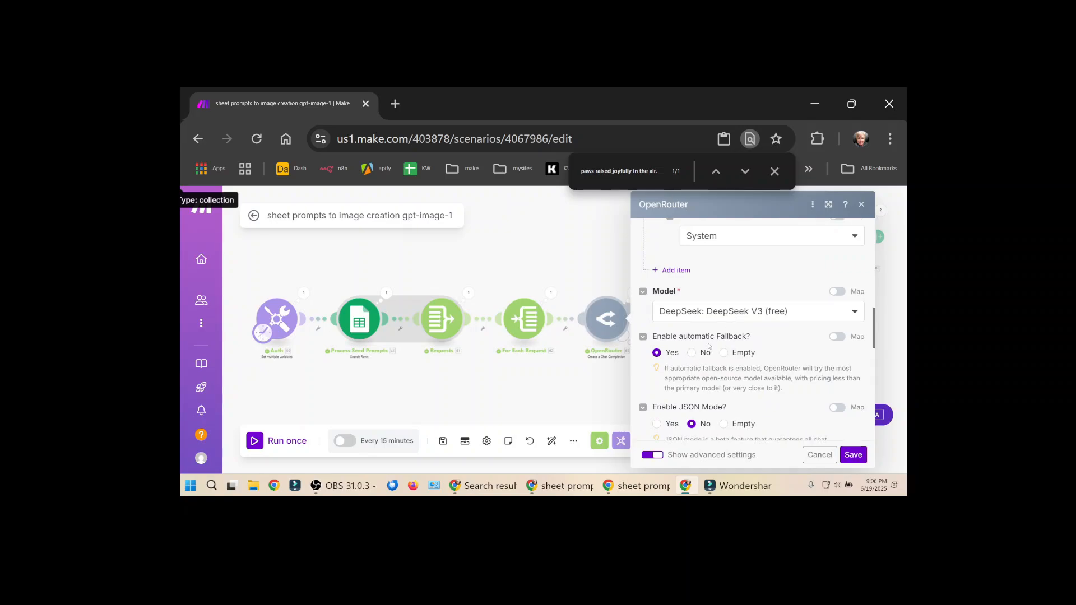
scroll(709, 346, "down", 2)
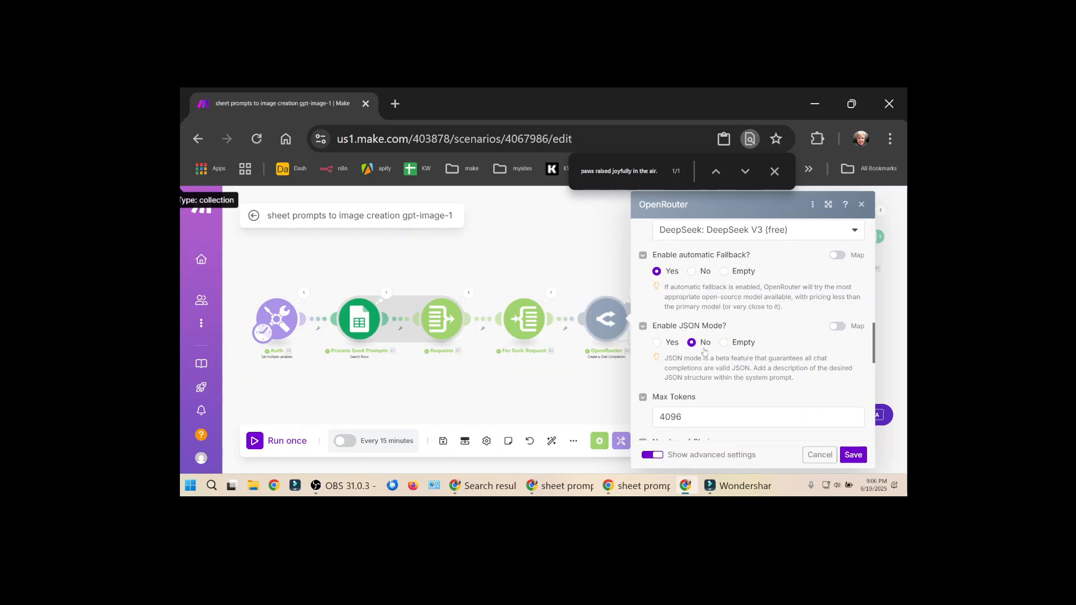
scroll(705, 351, "down", 2)
scroll(704, 351, "down", 5)
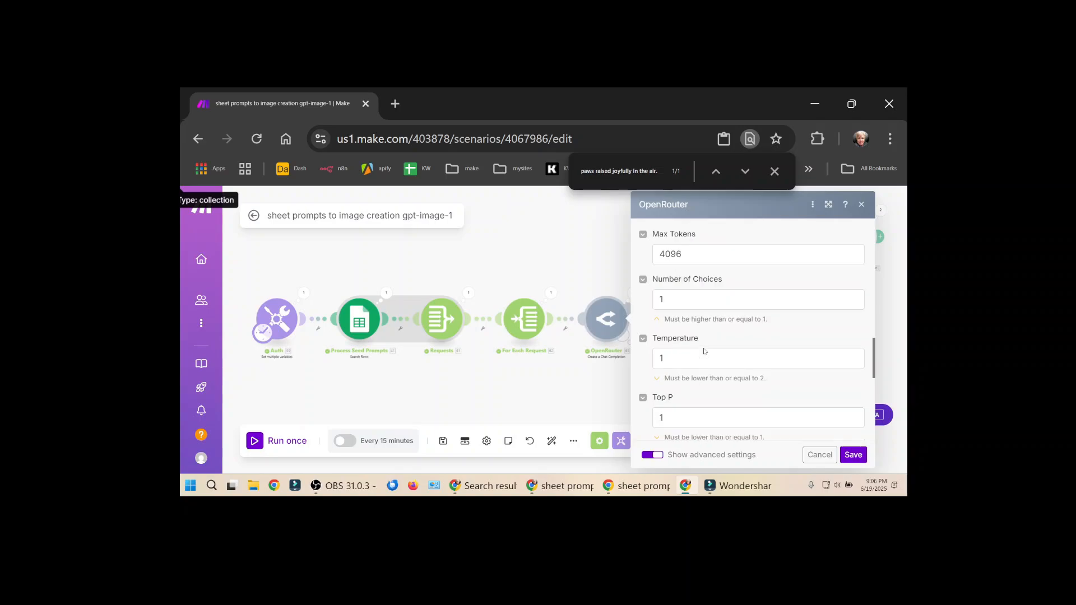
scroll(705, 351, "down", 2)
left_click(823, 457)
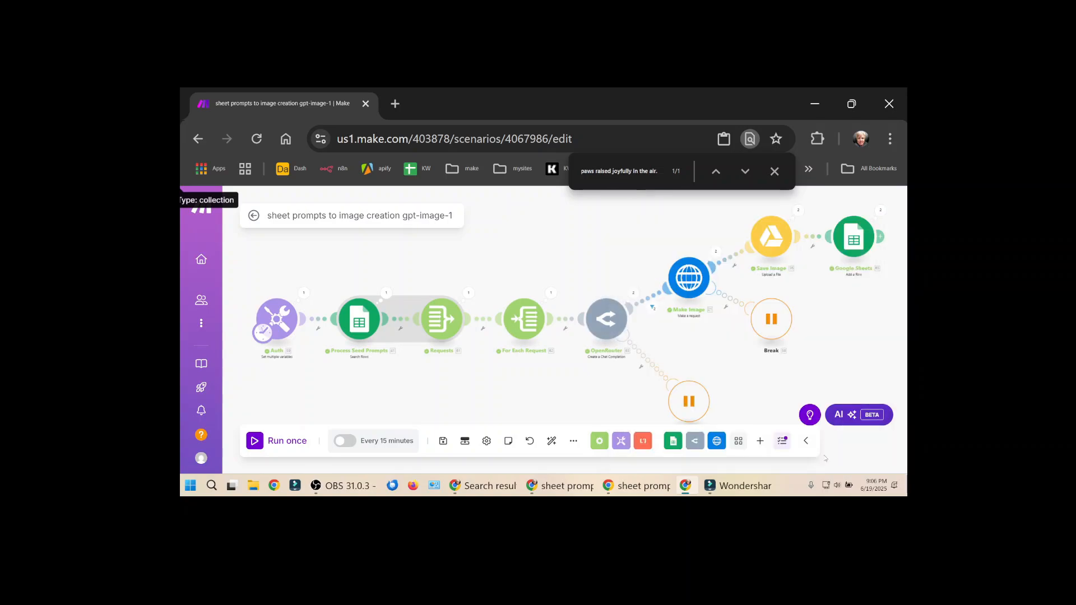
Check the automatic completion setting of the Break error handler attached to OpenRouter, leaving it unsaved.
left_click_drag(690, 354, 665, 306)
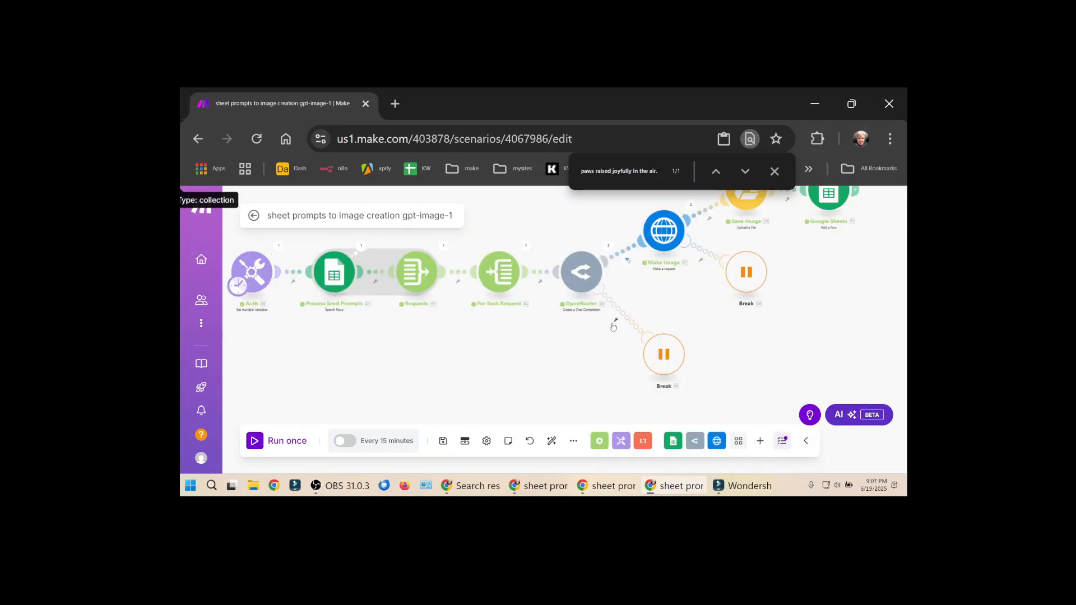
left_click(660, 361)
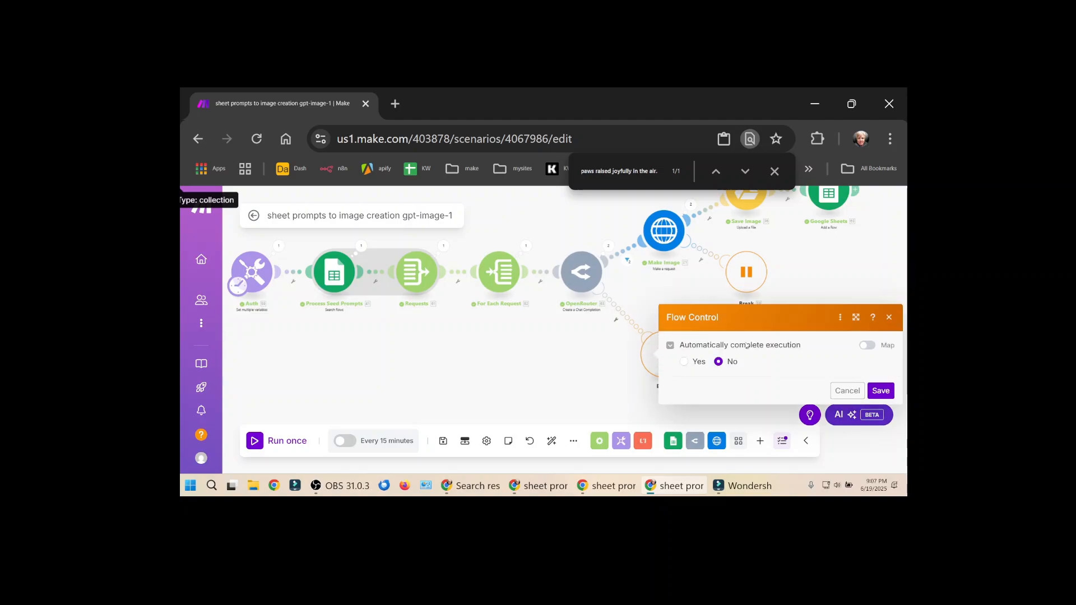
left_click(849, 392)
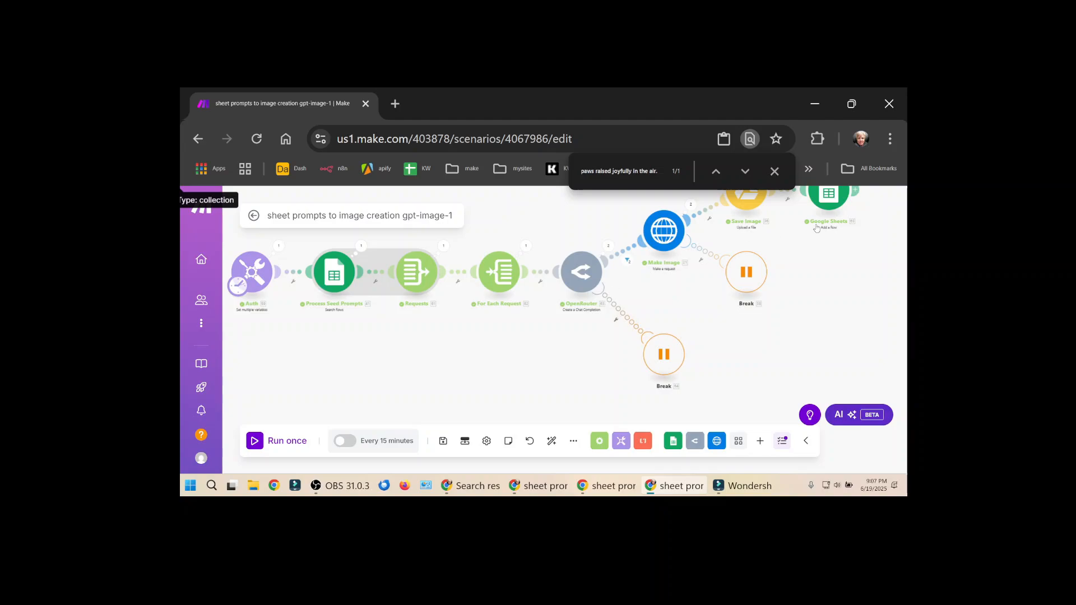
left_click_drag(644, 287, 642, 334)
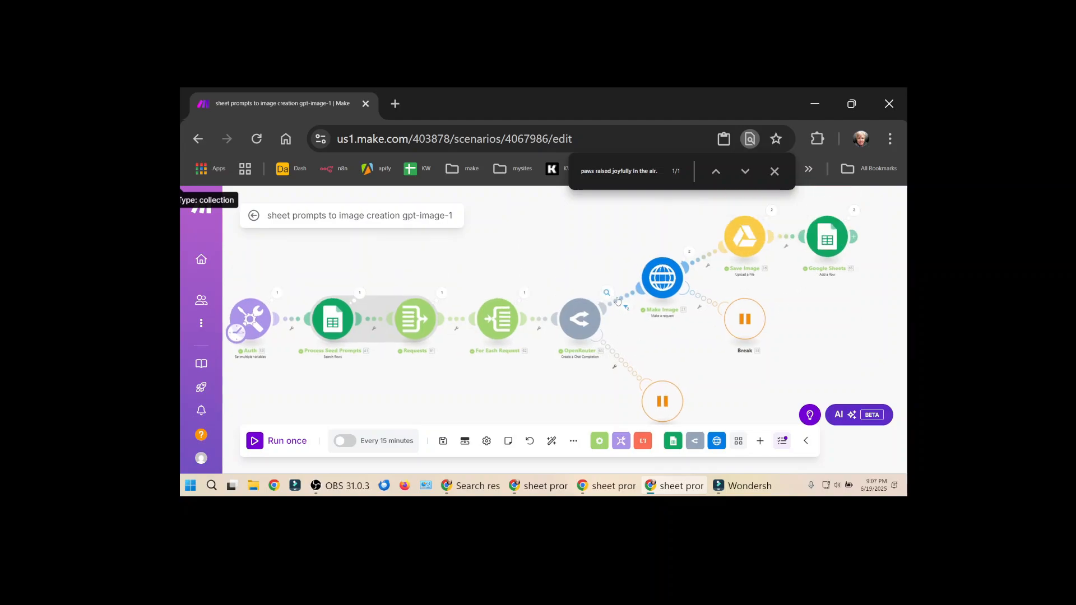
Inspect OpenRouter's first operation, expanding its input messages and the output message content to read the updated image prompt.
left_click(617, 302)
left_click(688, 289)
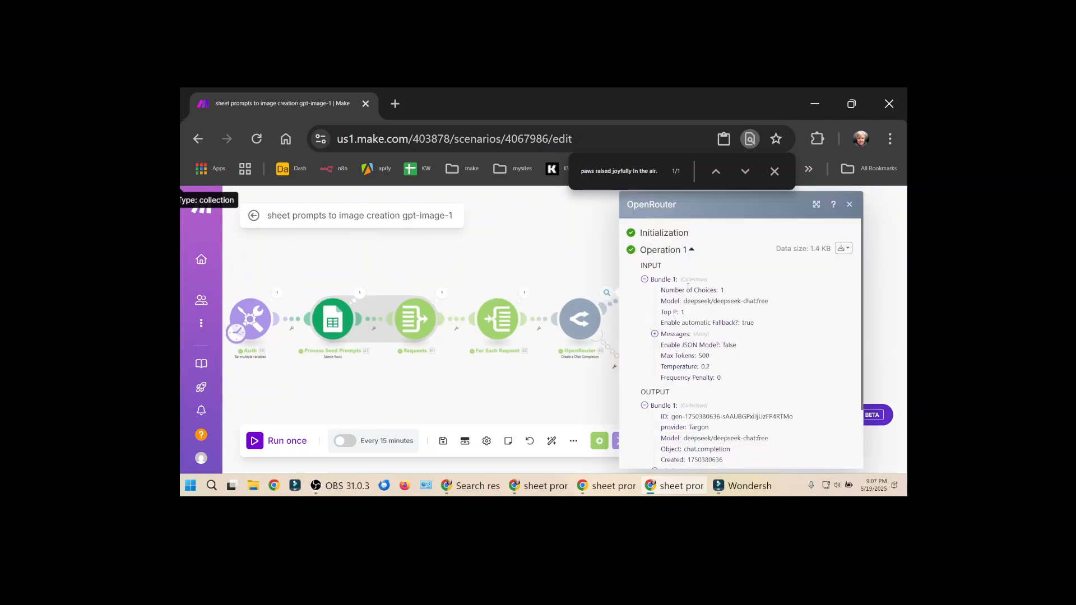
left_click(654, 334)
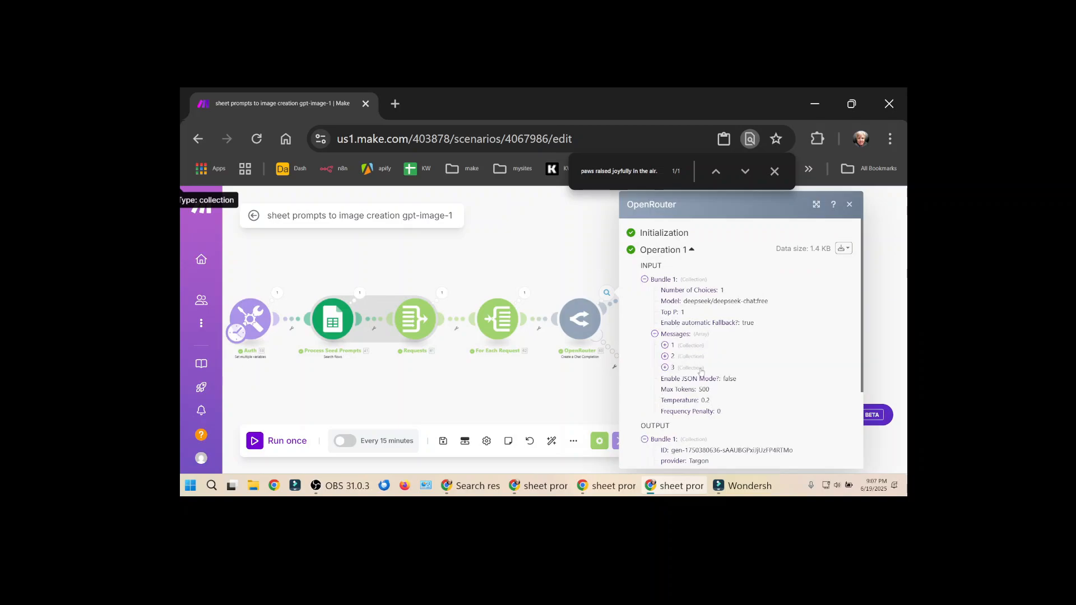
left_click(665, 368)
scroll(699, 389, "down", 3)
left_click(675, 395)
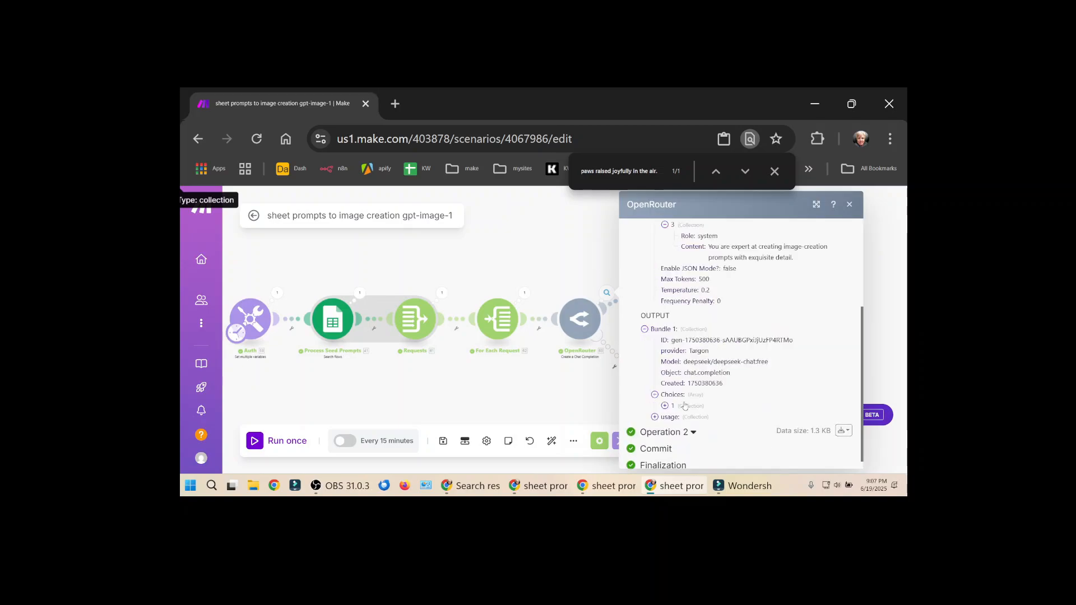
left_click(677, 407)
left_click(694, 399)
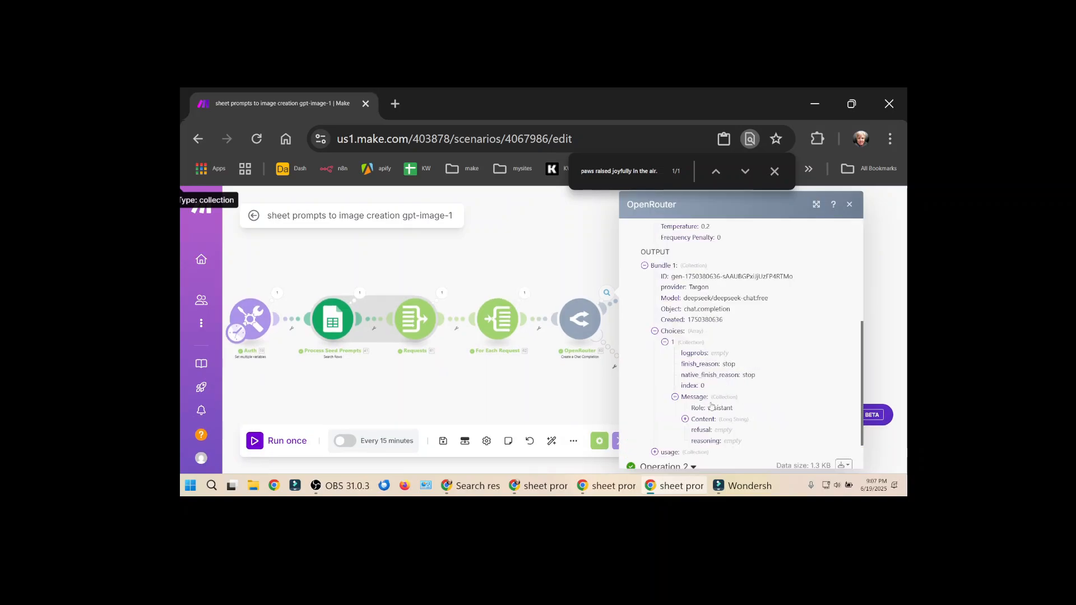
scroll(709, 409, "down", 1)
left_click(708, 375)
scroll(718, 381, "down", 1)
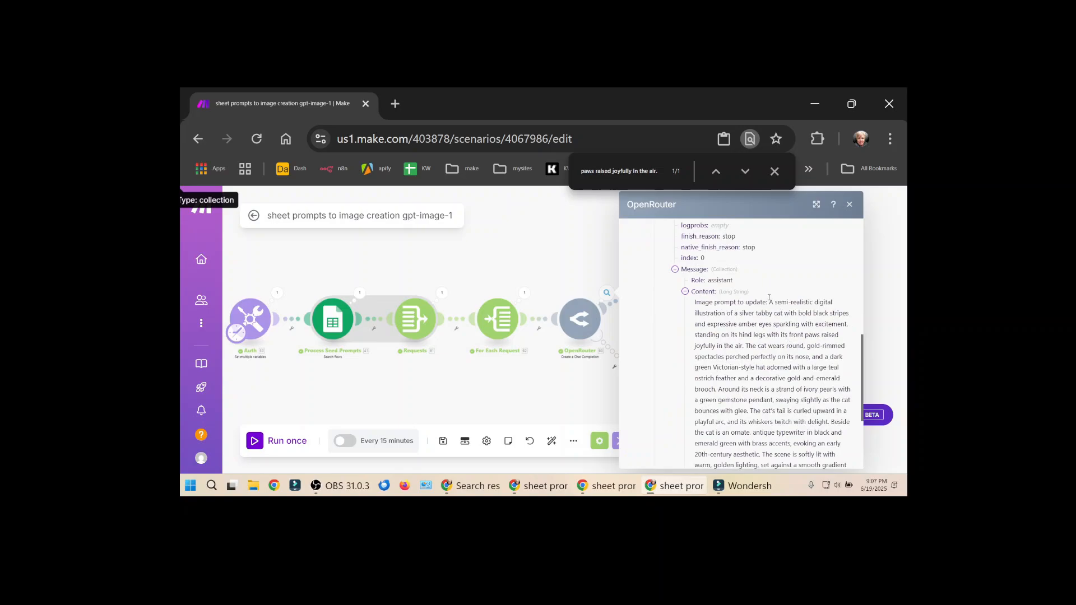
left_click_drag(770, 298, 694, 307)
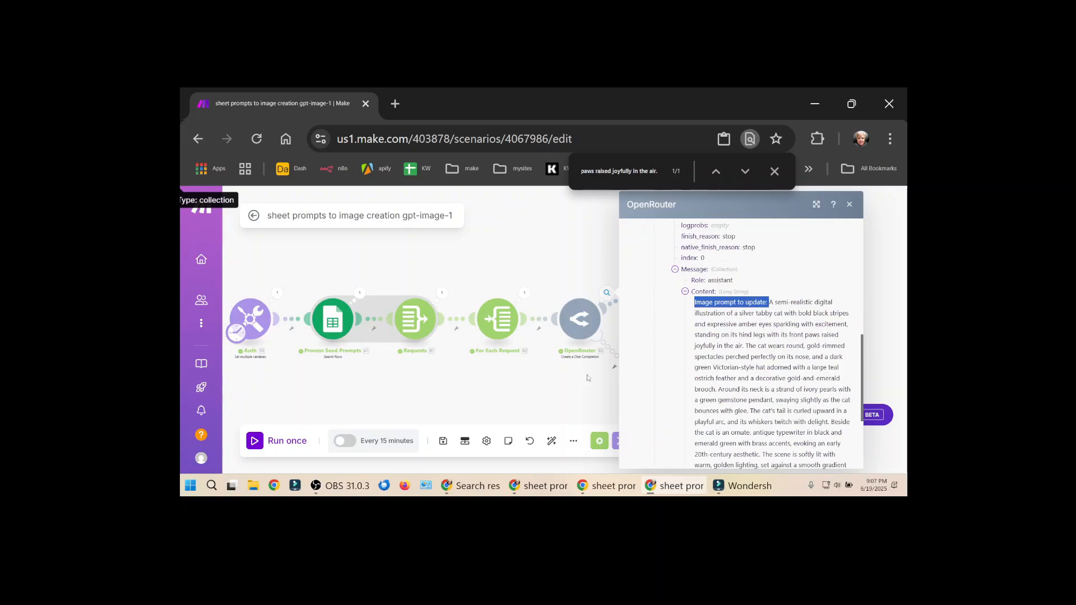
left_click(588, 378)
Check the filter condition between OpenRouter and Make Image.
left_click(622, 301)
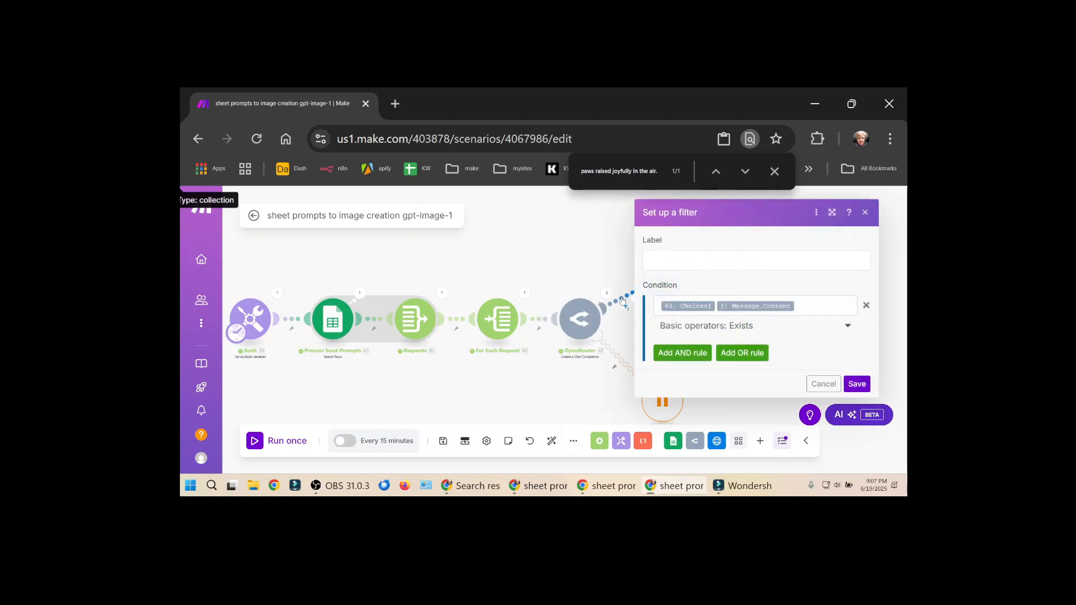
left_click(613, 240)
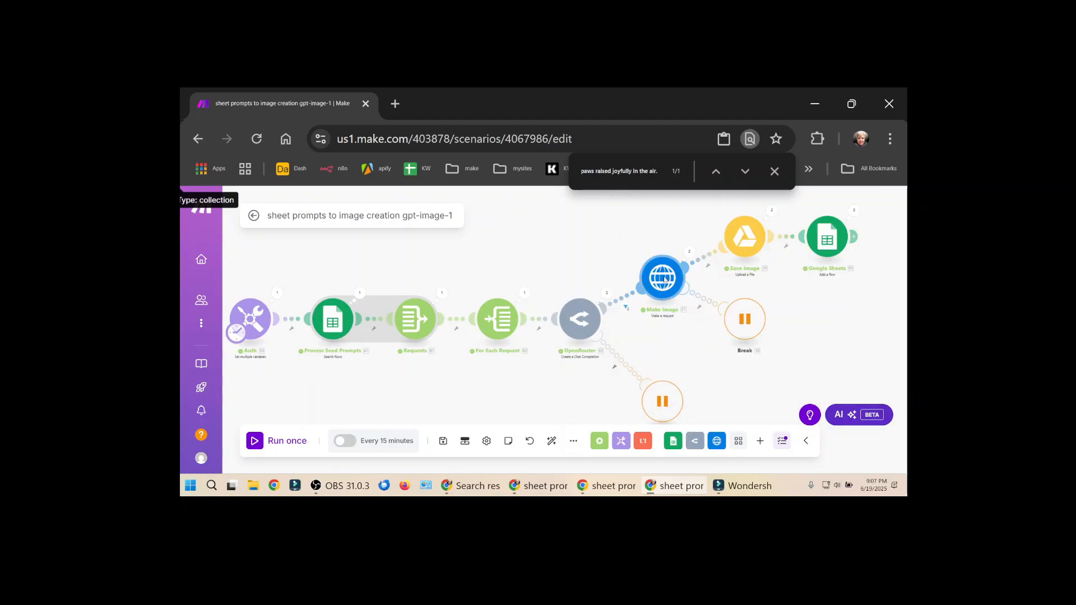
Review the Make Image HTTP module's URL, POST method, authorization and content-type headers, and body settings.
left_click(663, 278)
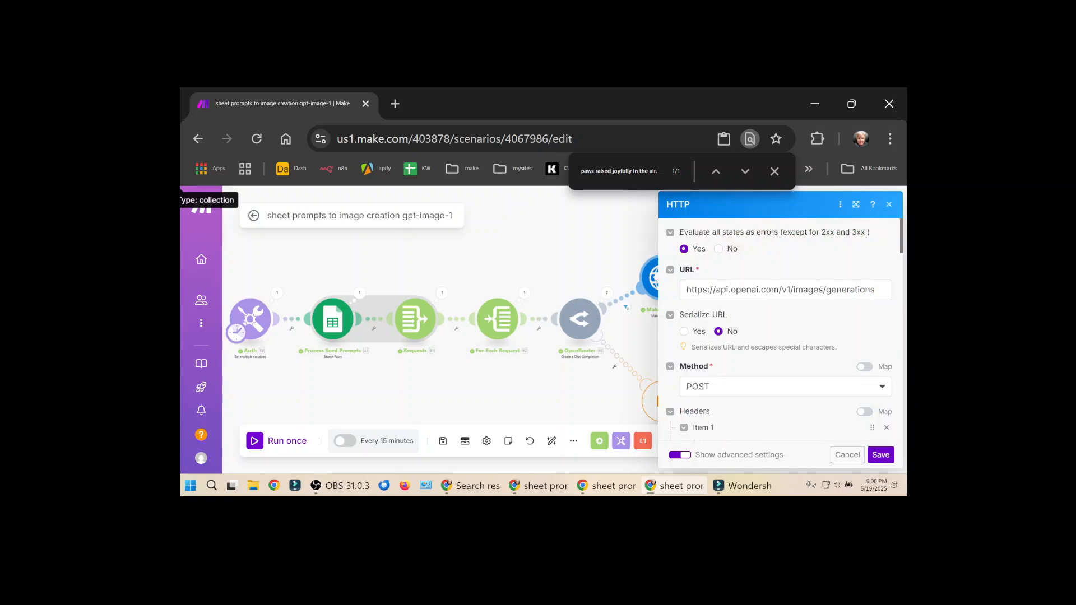
scroll(821, 290, "down", 2)
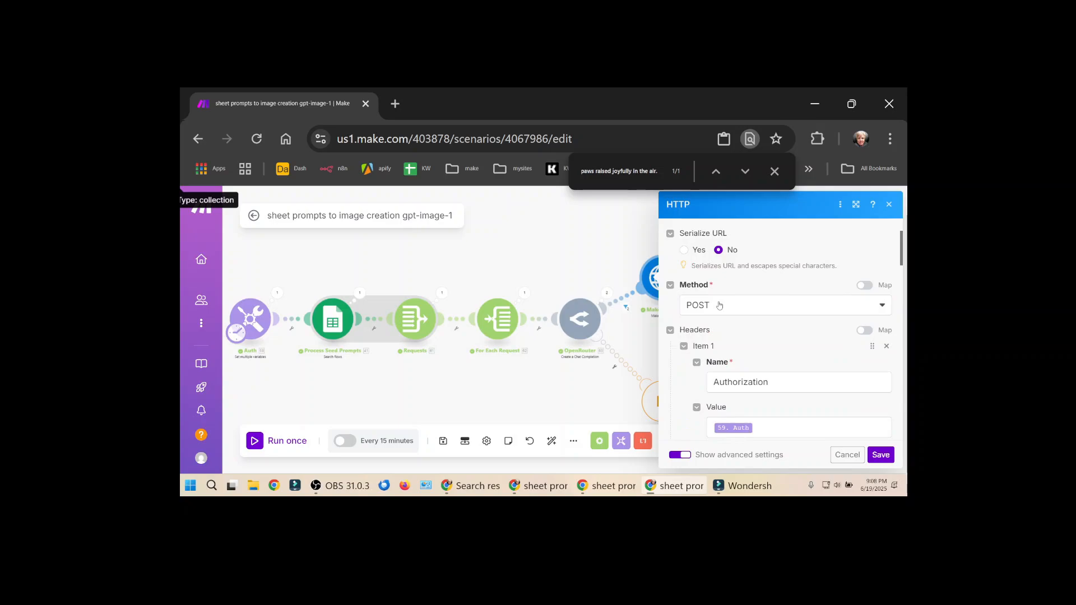
scroll(720, 306, "down", 3)
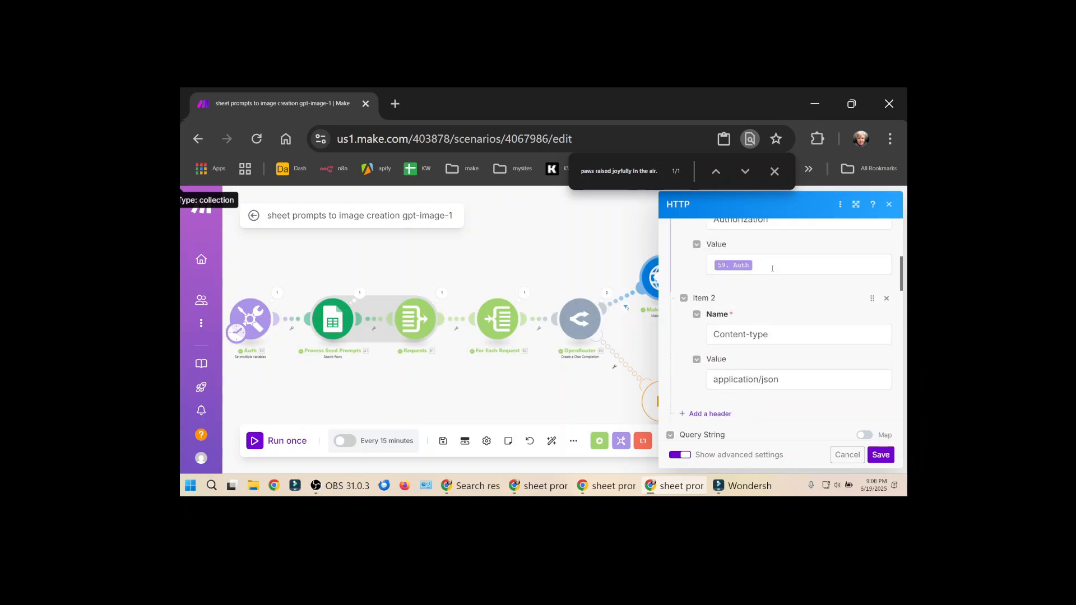
scroll(772, 270, "down", 2)
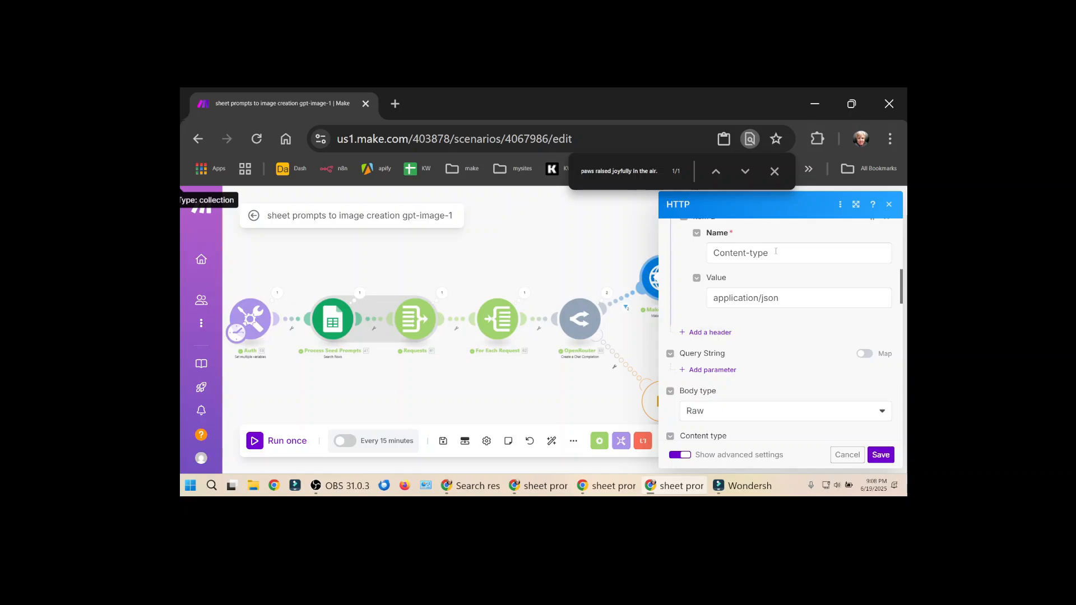
scroll(774, 300, "down", 4)
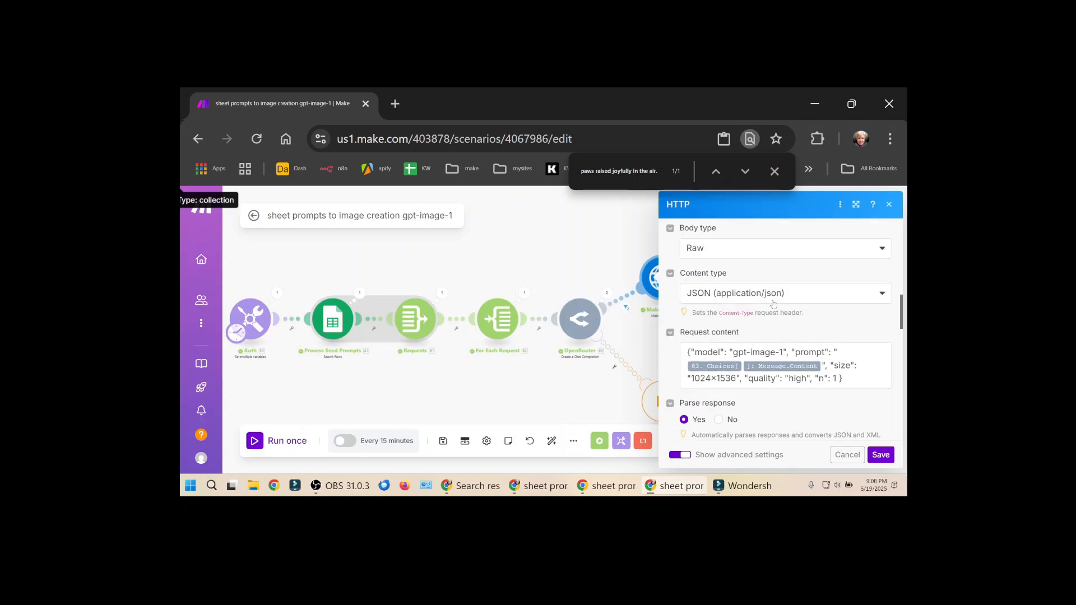
scroll(774, 304, "up", 4)
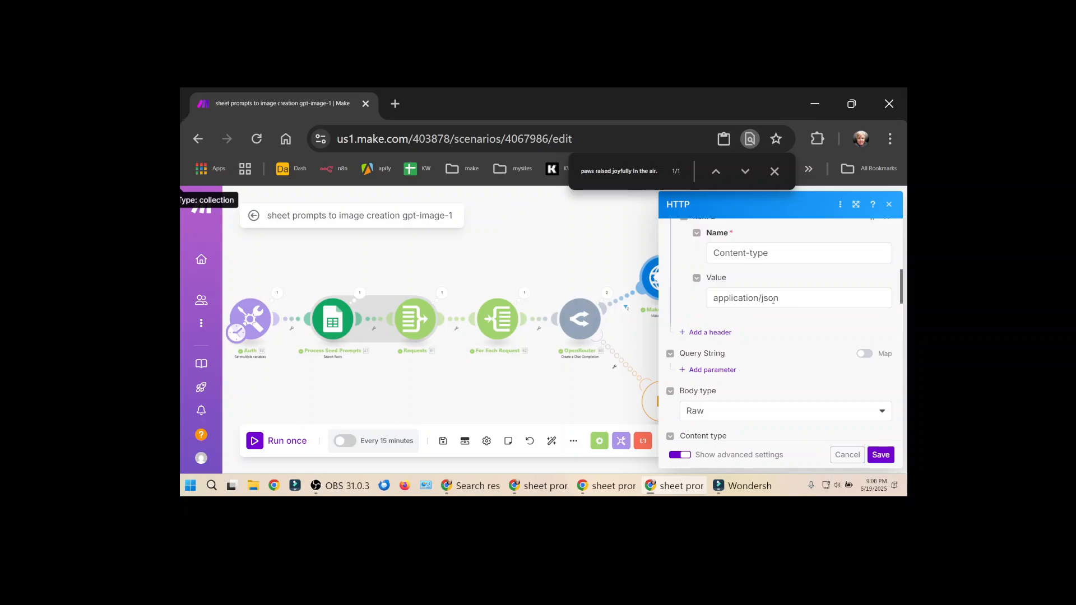
scroll(774, 302, "up", 2)
Examine Make Image's JSON request content and response parsing setting, and save the module as it is.
scroll(774, 304, "down", 6)
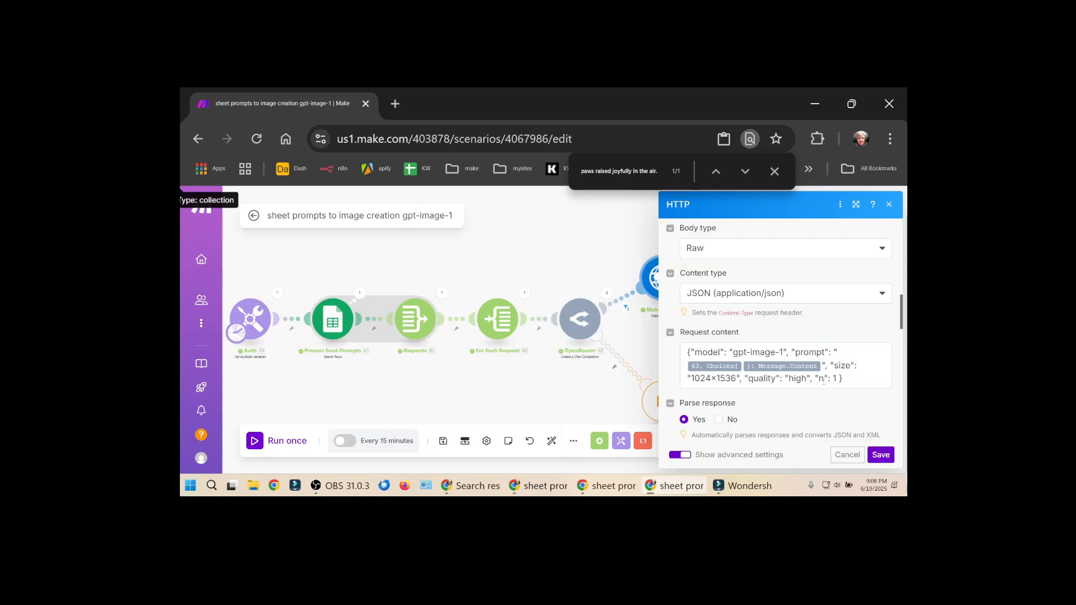
left_click(823, 381)
scroll(784, 408, "down", 2)
left_click(777, 407)
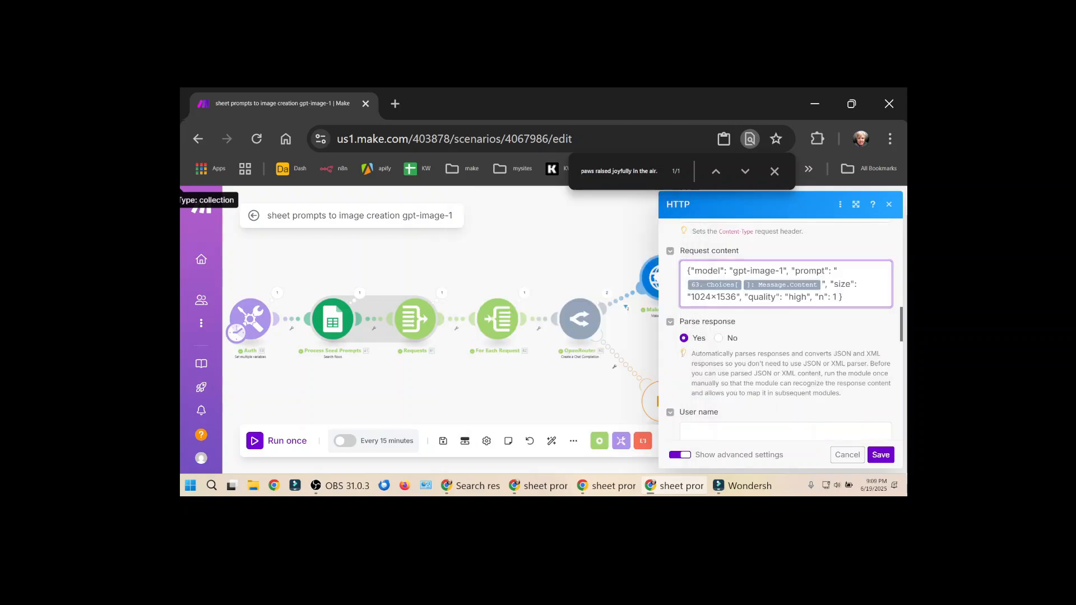
left_click(876, 453)
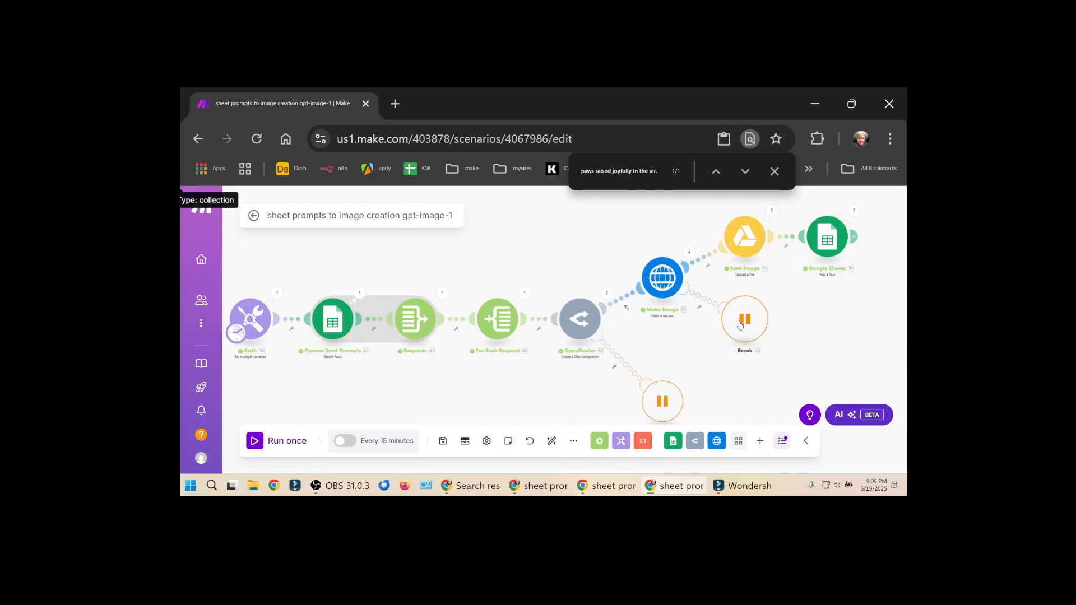
Review the Save Image module's connection, folder location, file name expression and base64 data conversion.
left_click(742, 236)
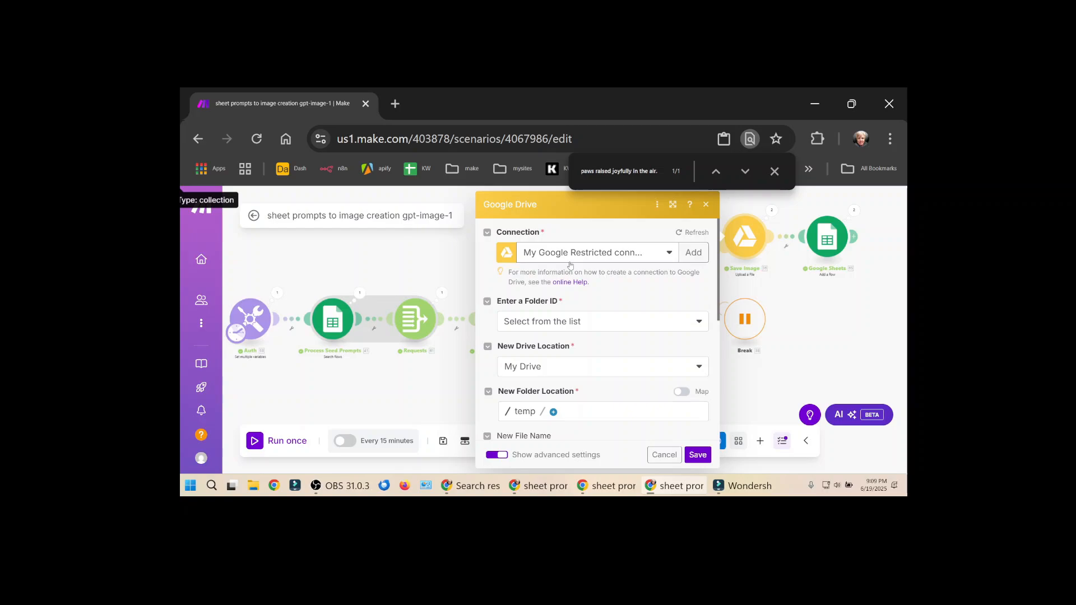
scroll(594, 299, "down", 3)
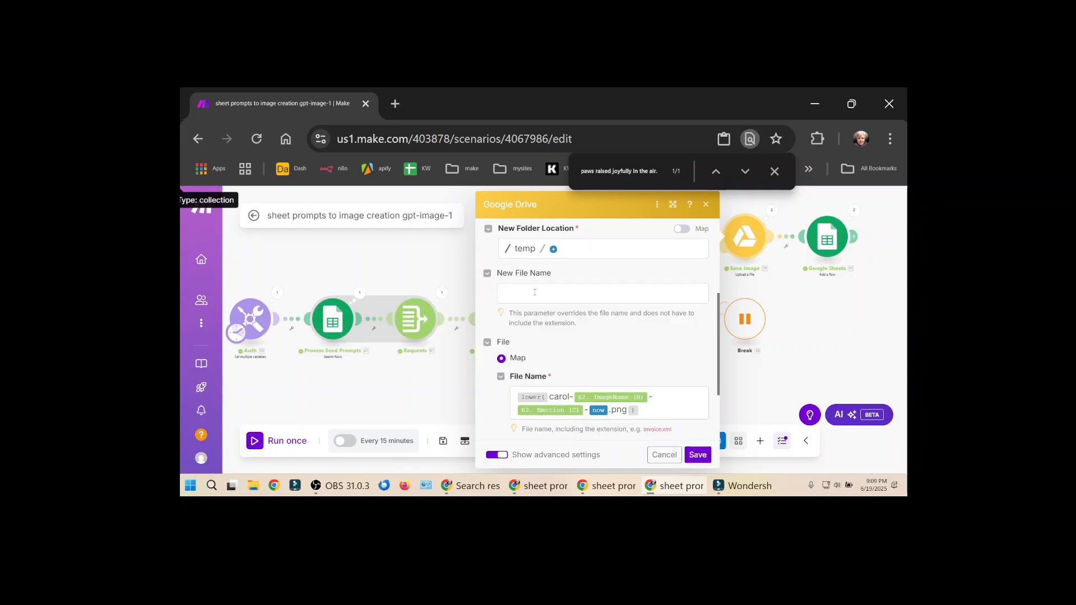
scroll(535, 292, "down", 2)
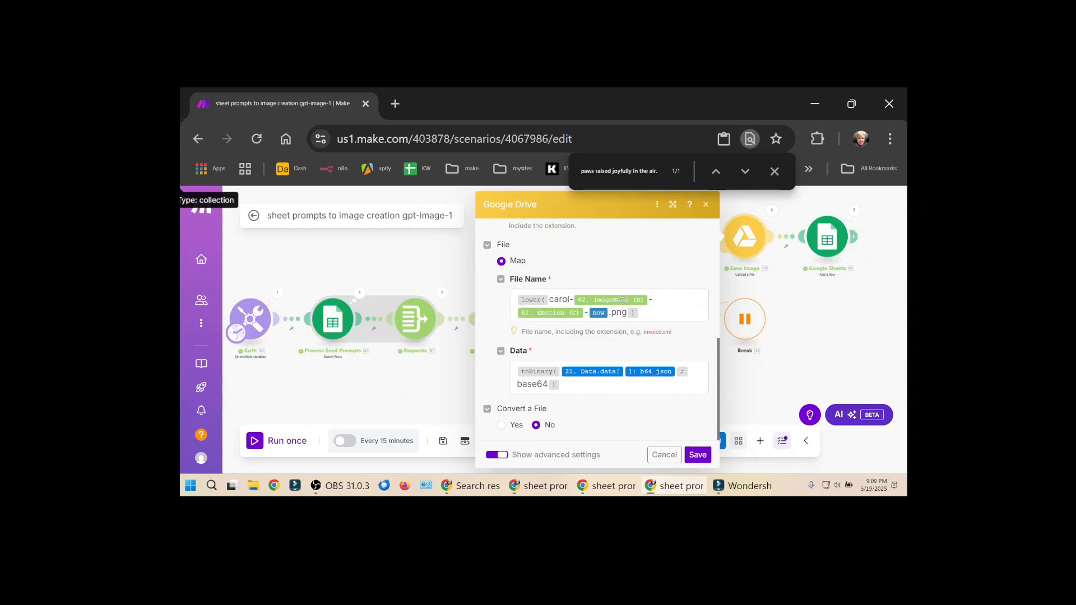
left_click(673, 295)
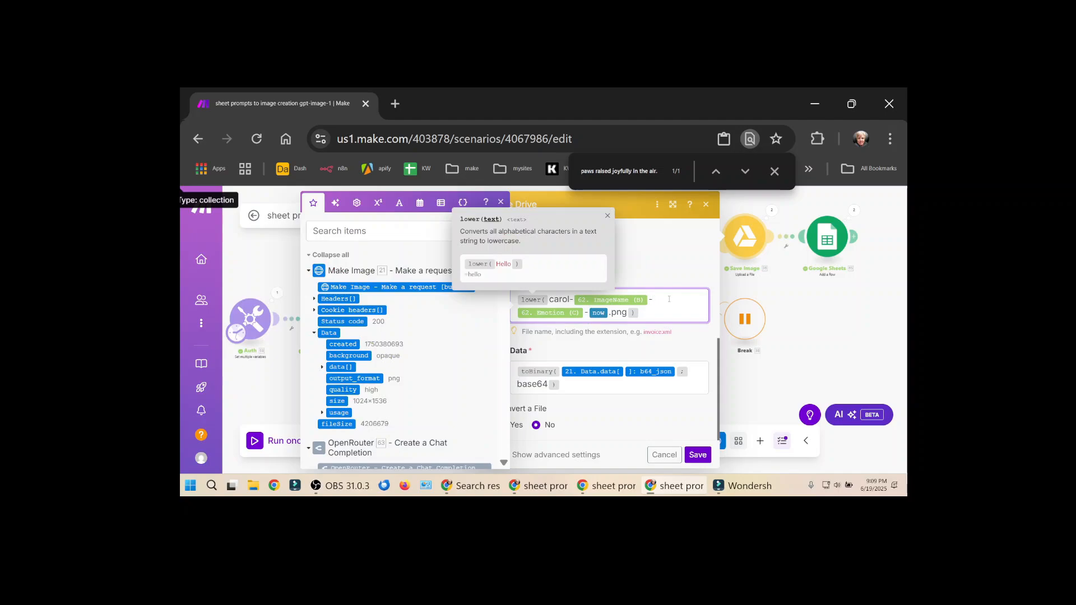
Browse the mappable outputs of Make Image, OpenRouter and For Each Request, expanding the OpenRouter message, and save the Save Image module unchanged.
scroll(383, 352, "down", 3)
scroll(383, 351, "down", 4)
scroll(392, 348, "up", 5)
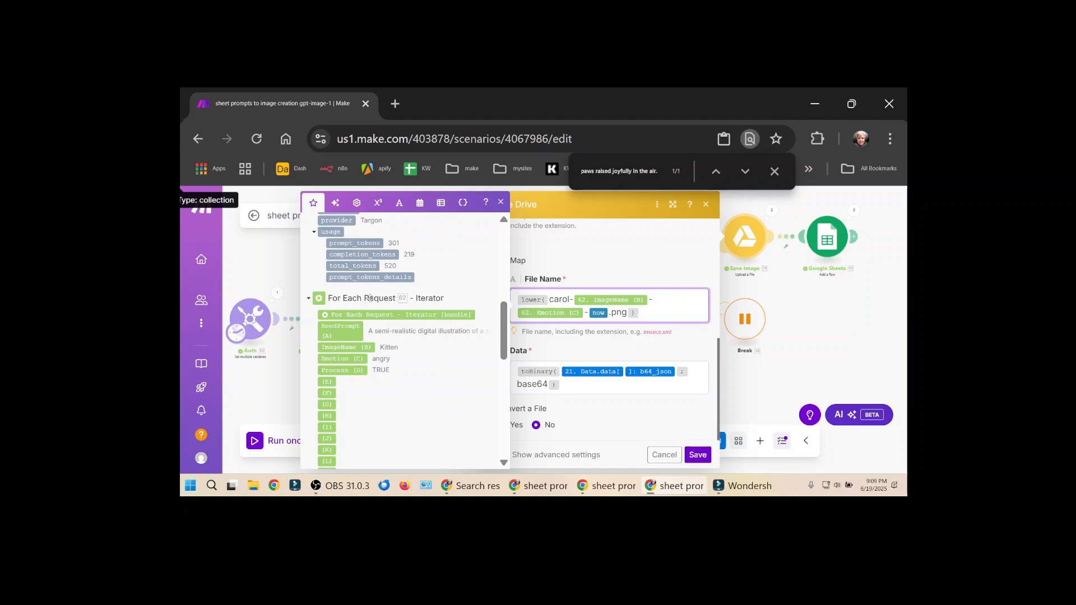
scroll(369, 297, "up", 2)
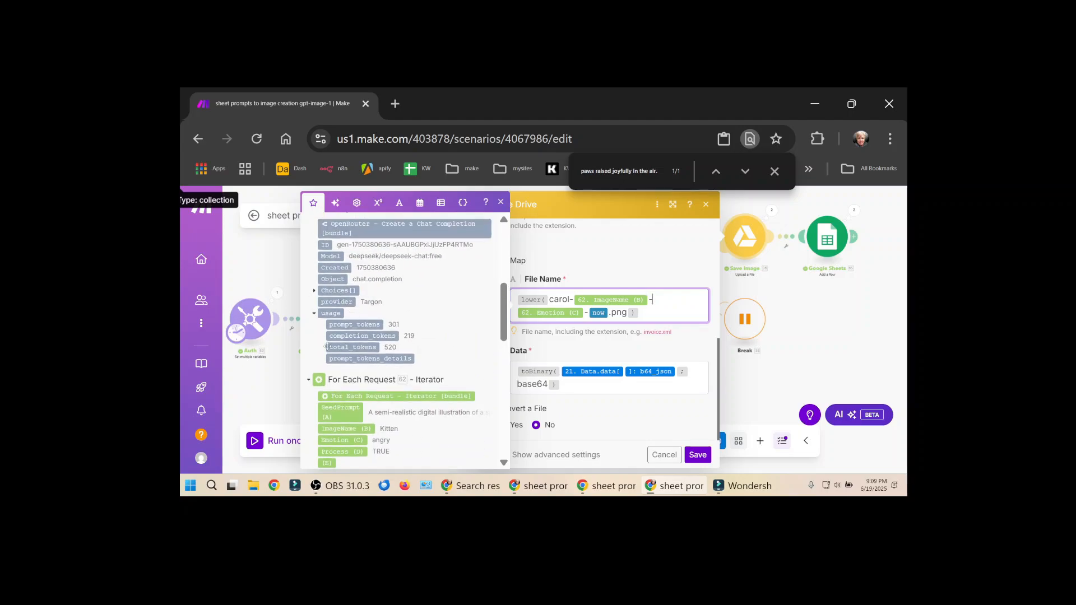
left_click(314, 291)
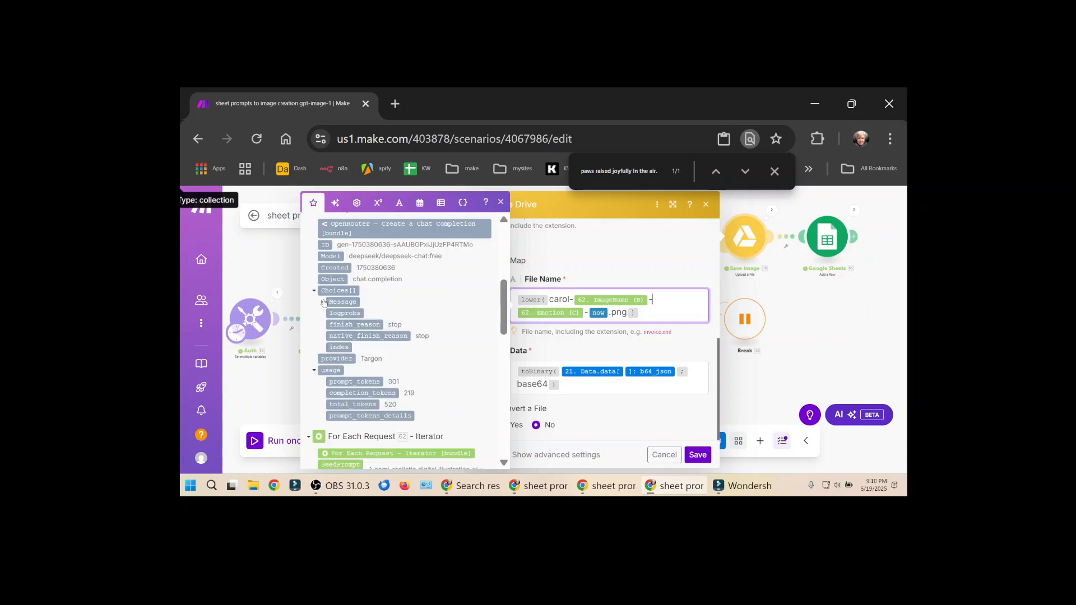
left_click(323, 302)
scroll(428, 341, "down", 2)
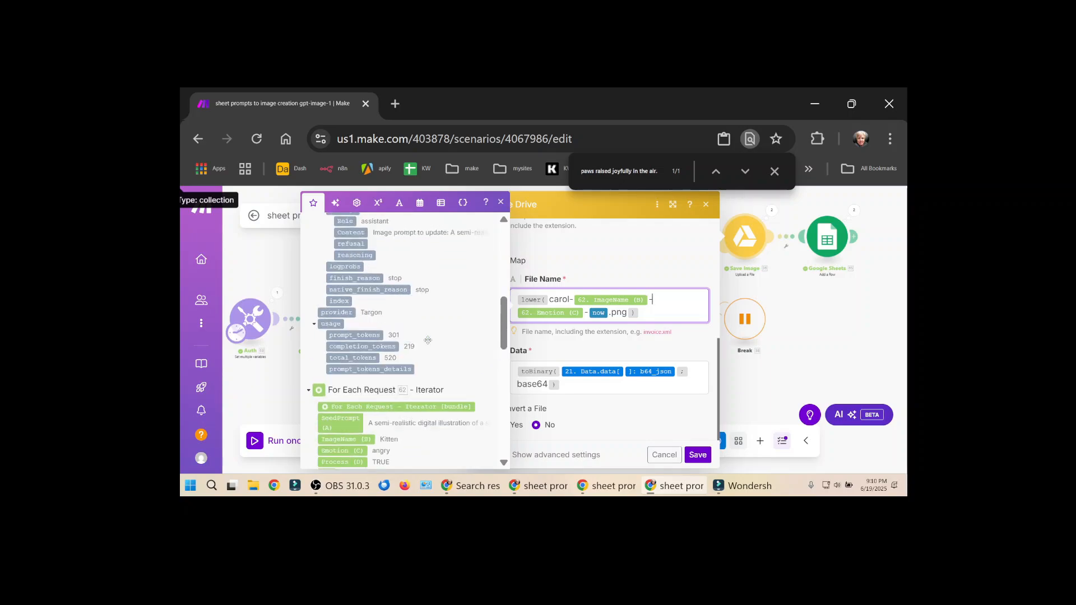
scroll(428, 340, "up", 5)
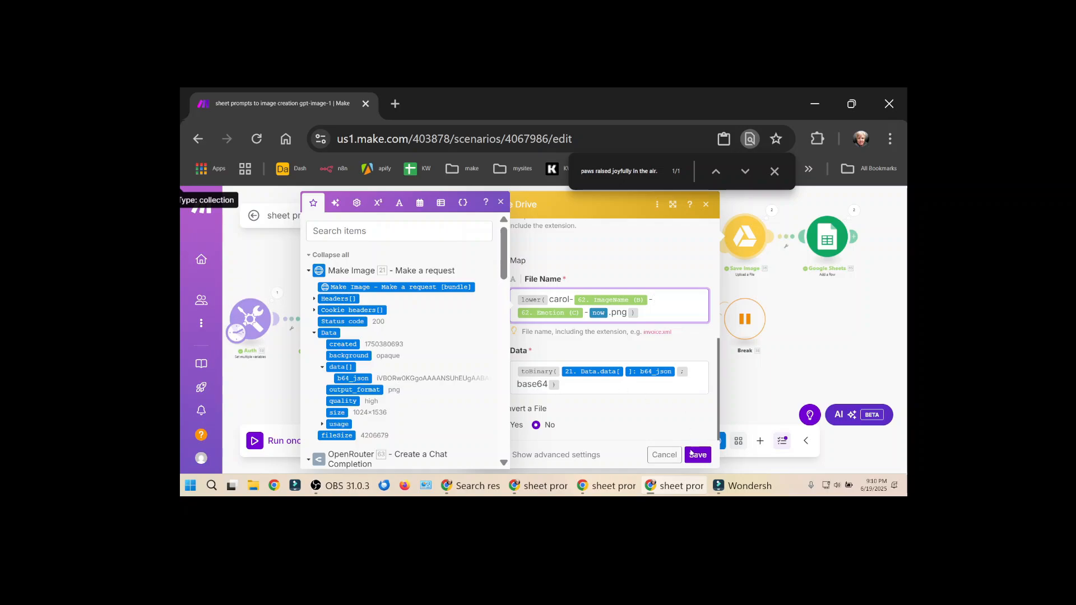
left_click(692, 454)
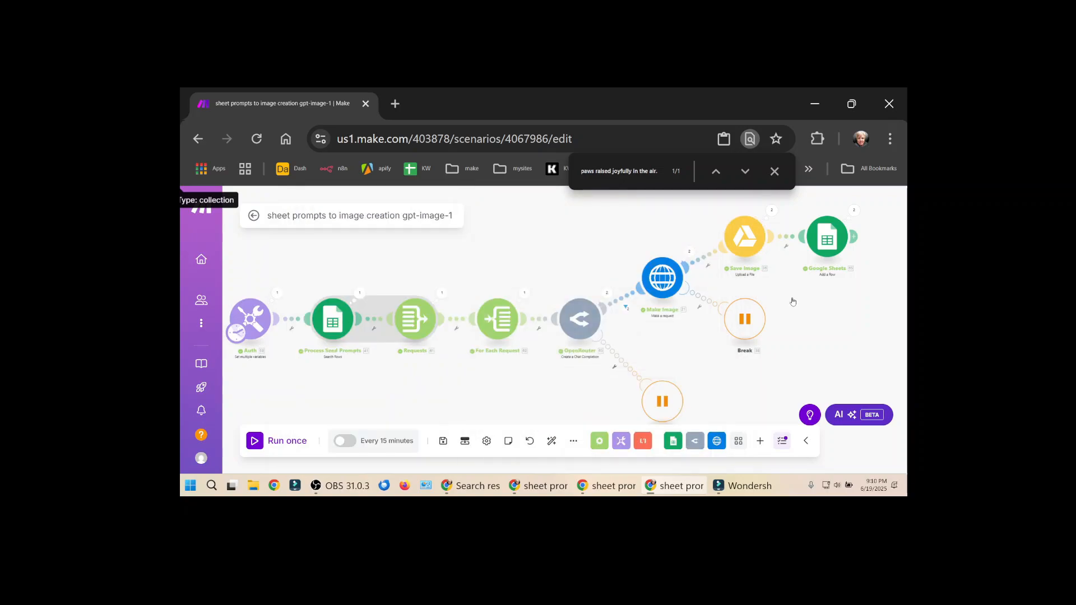
Open the final Google Sheets module, and in the spreadsheet's ImageEmotion sheet inspect row 2's image prompt, image formula and image link.
left_click(827, 240)
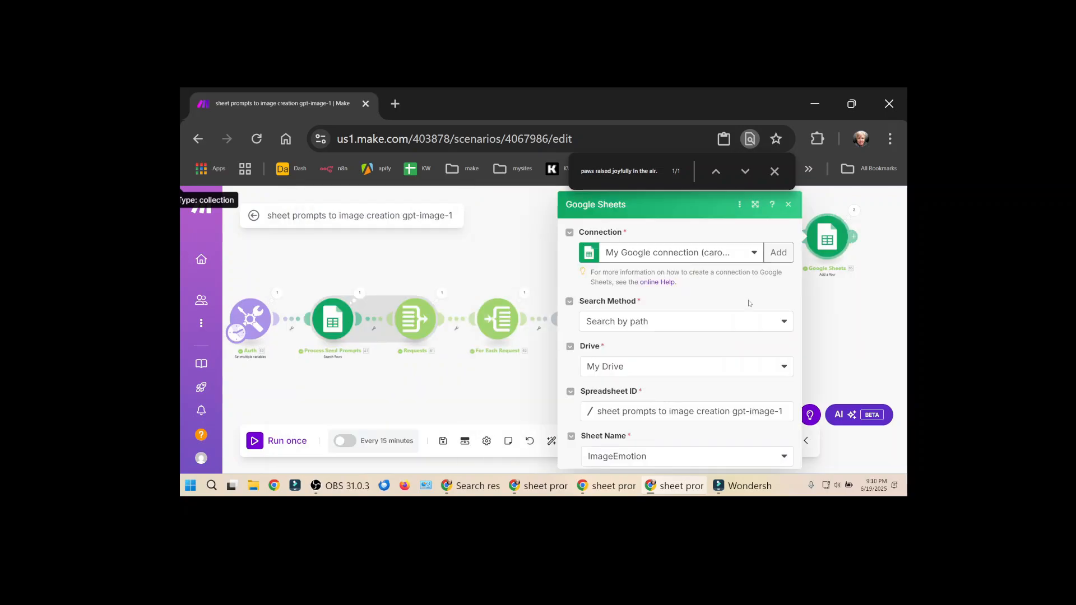
key("alt+Tab")
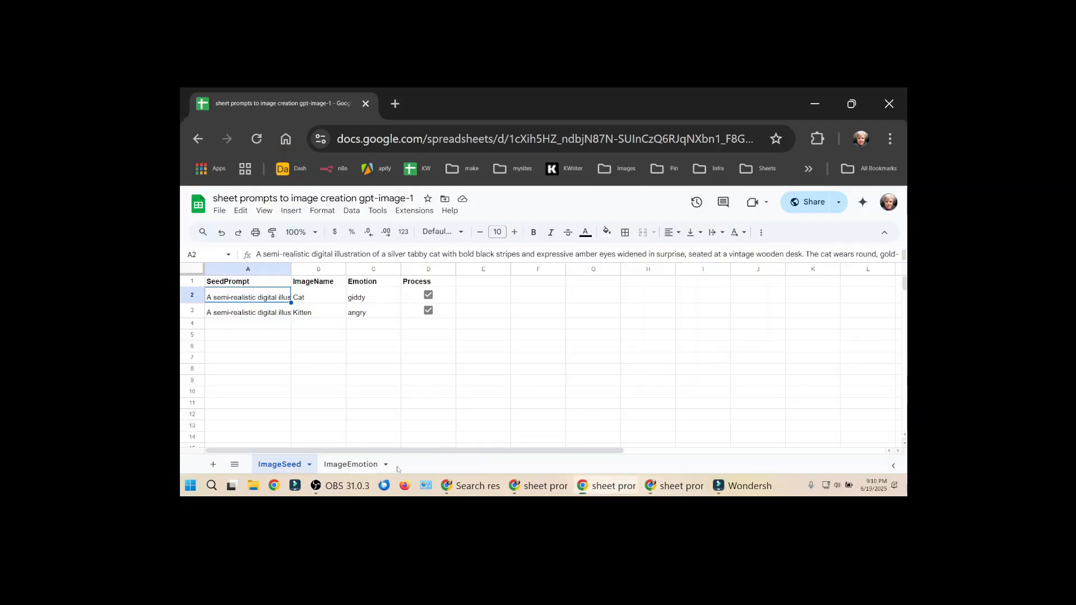
left_click(340, 465)
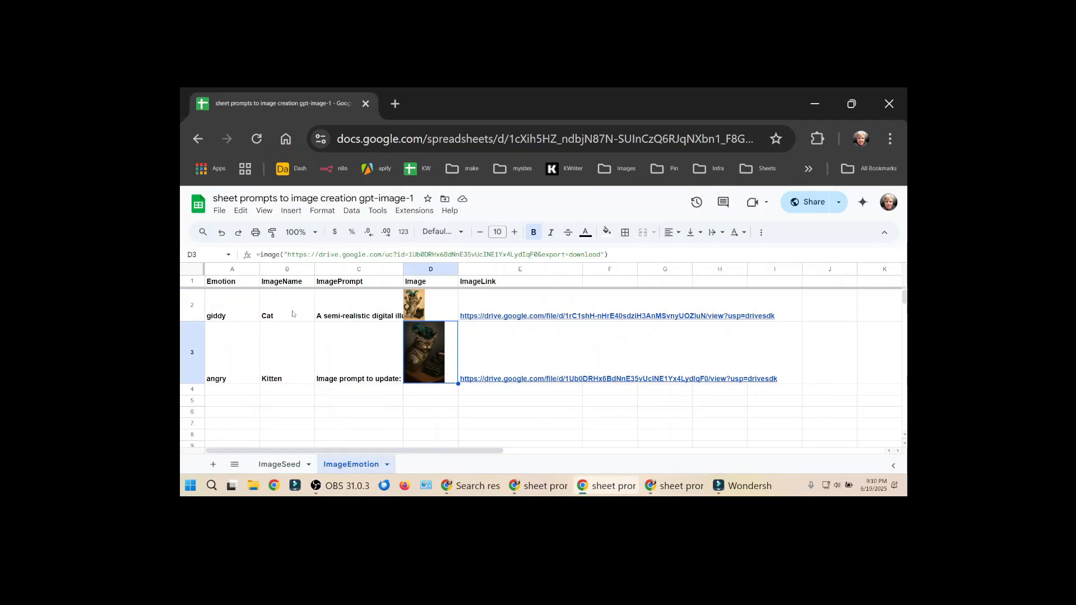
left_click(366, 307)
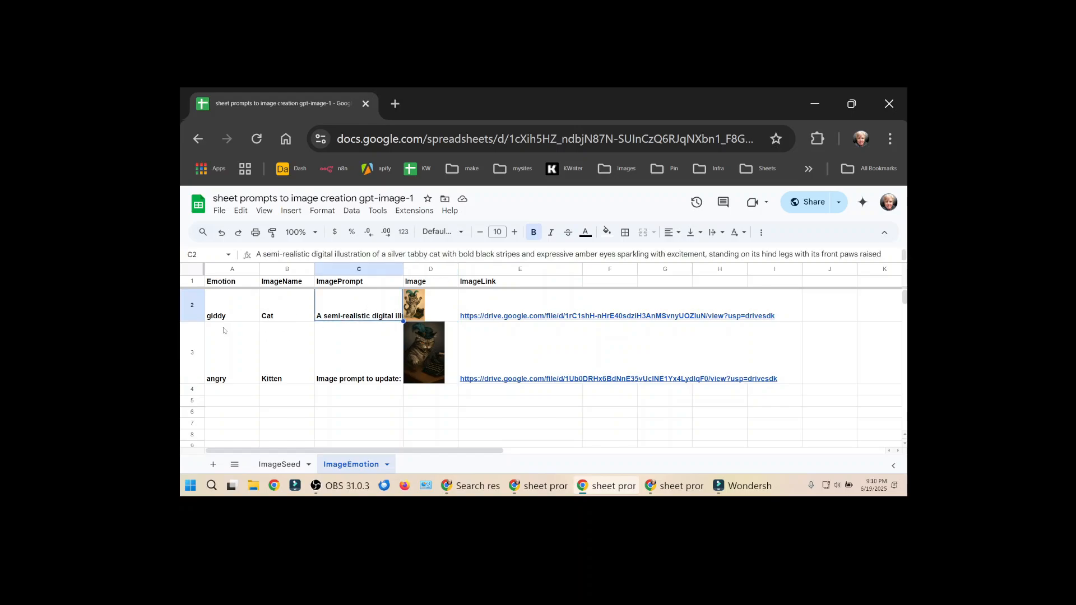
double_click(435, 321)
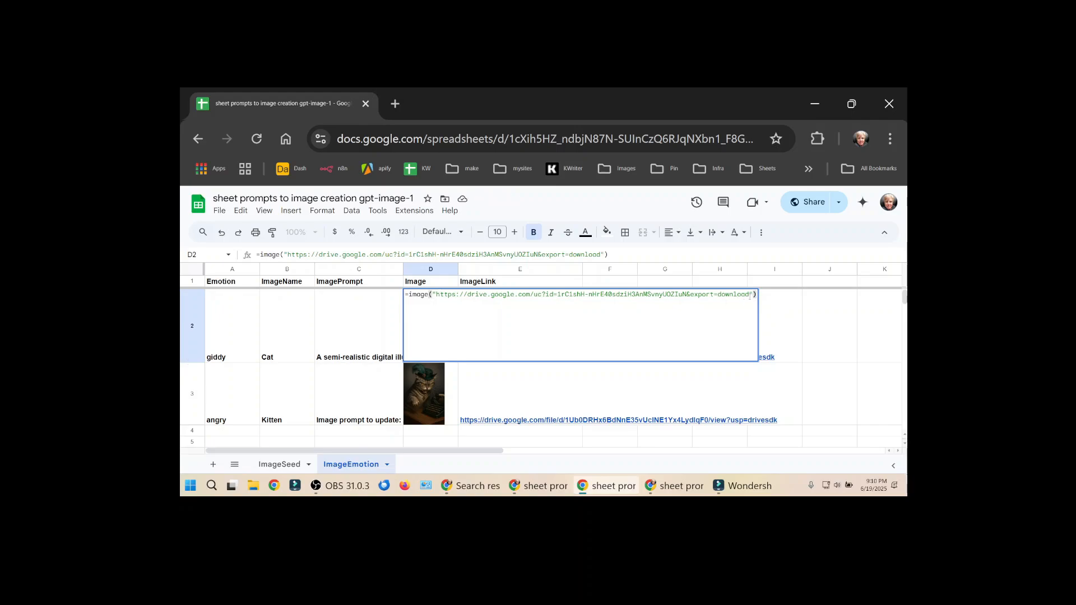
left_click_drag(751, 296, 435, 297)
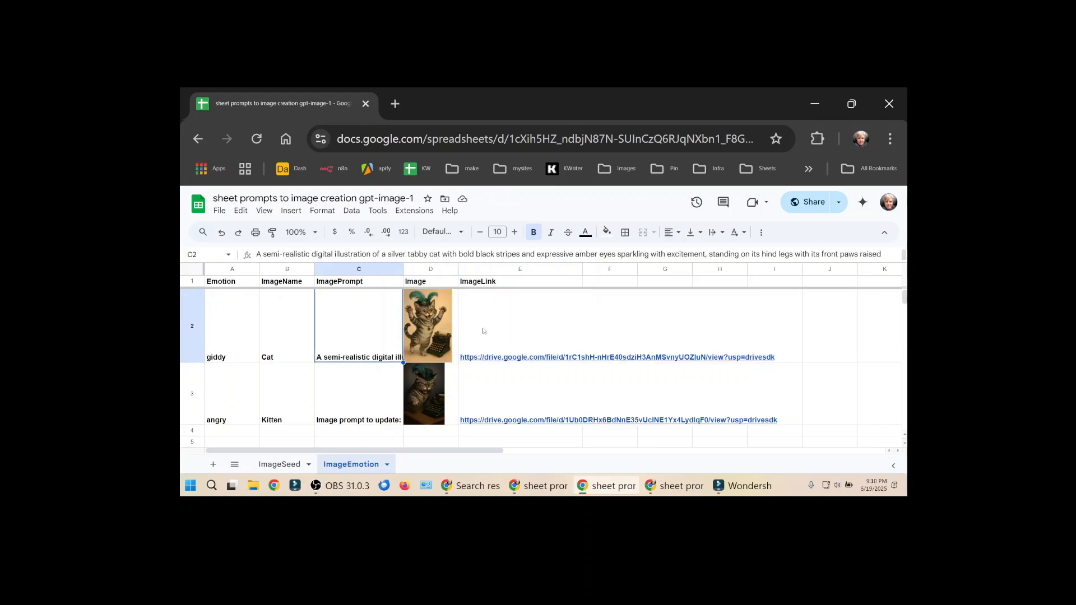
left_click(482, 330)
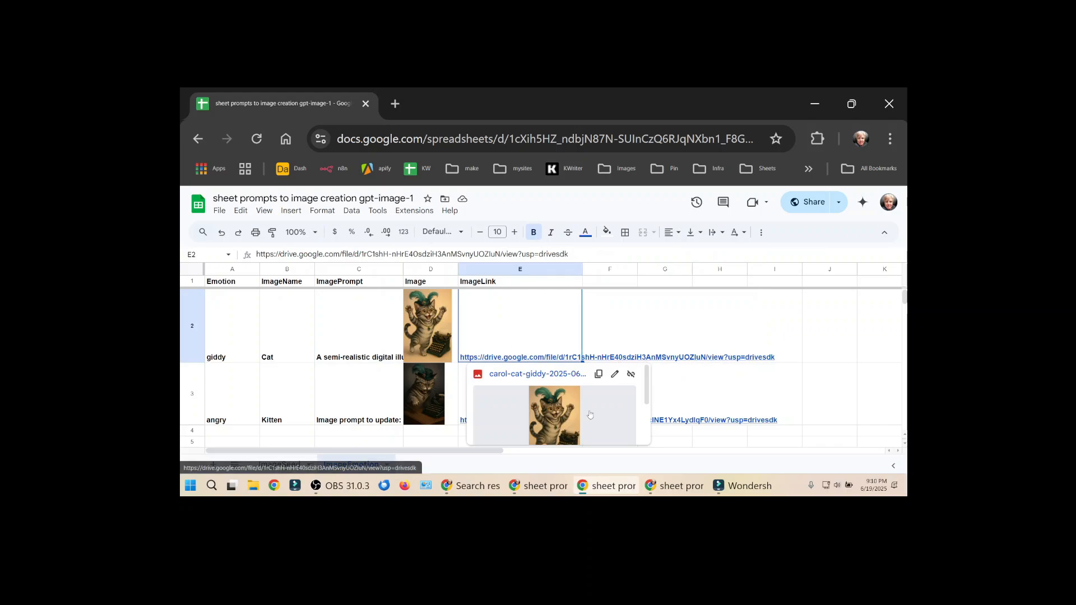
Return to Make and review the Google Sheets module's mappings for the Emotion, ImageName, ImagePrompt and Image columns.
key("alt+Tab")
scroll(690, 327, "down", 5)
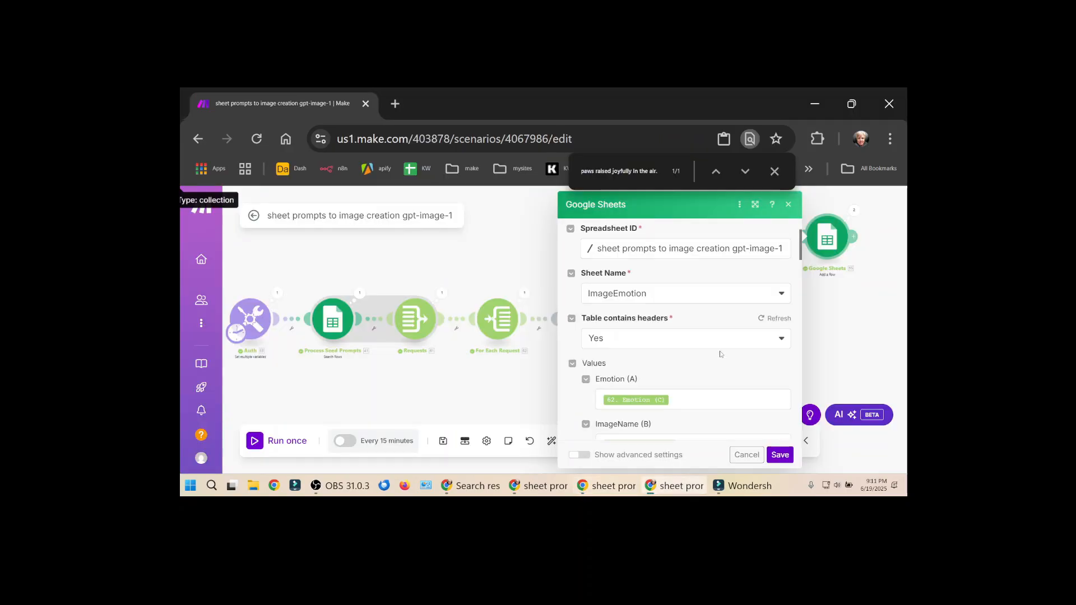
left_click(691, 318)
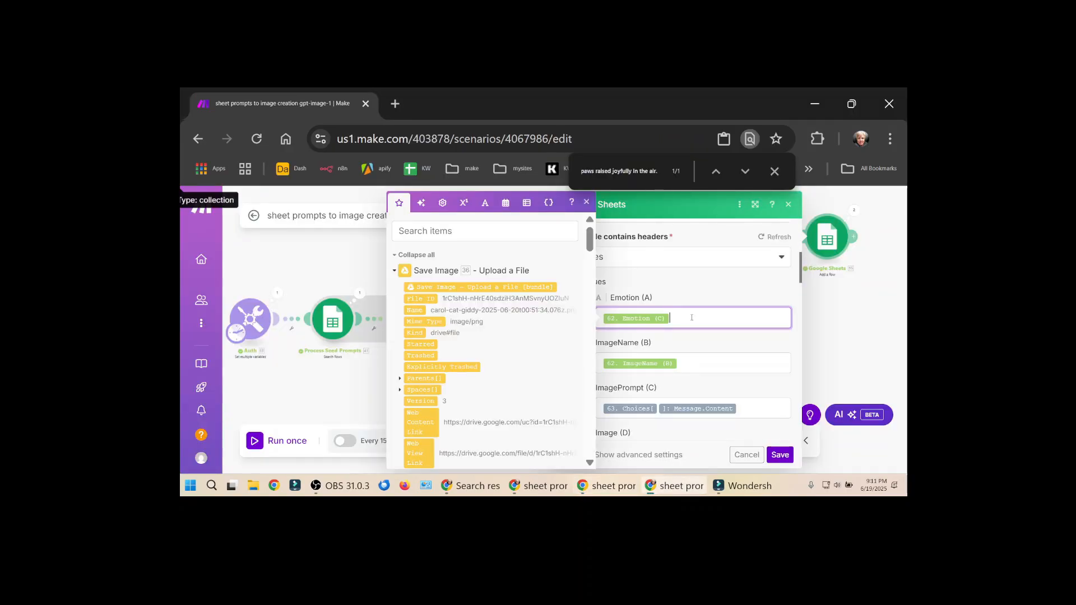
left_click(691, 363)
scroll(691, 364, "down", 1)
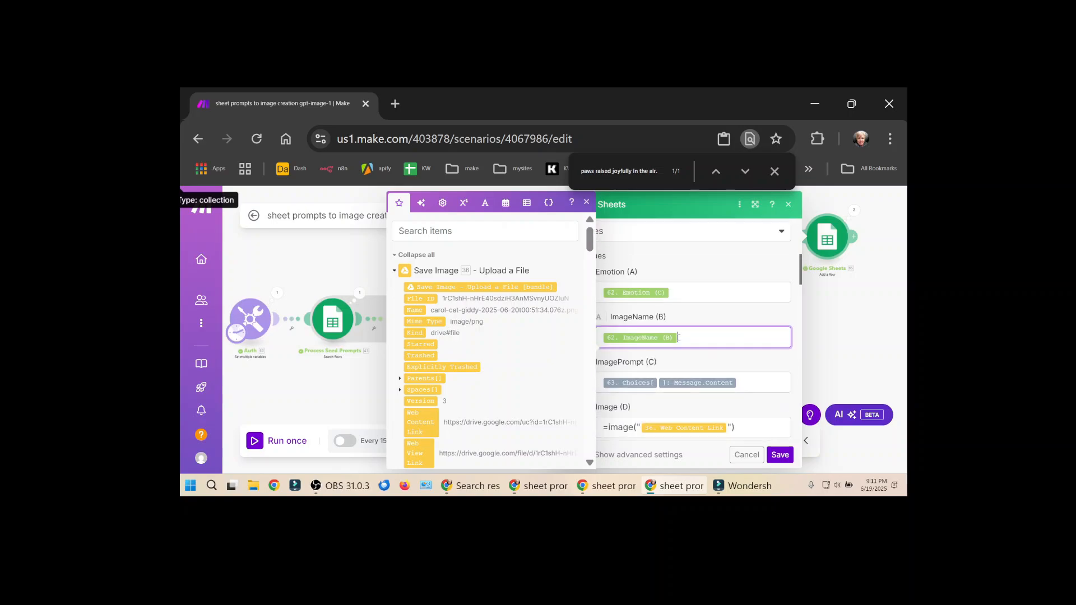
scroll(679, 338, "down", 2)
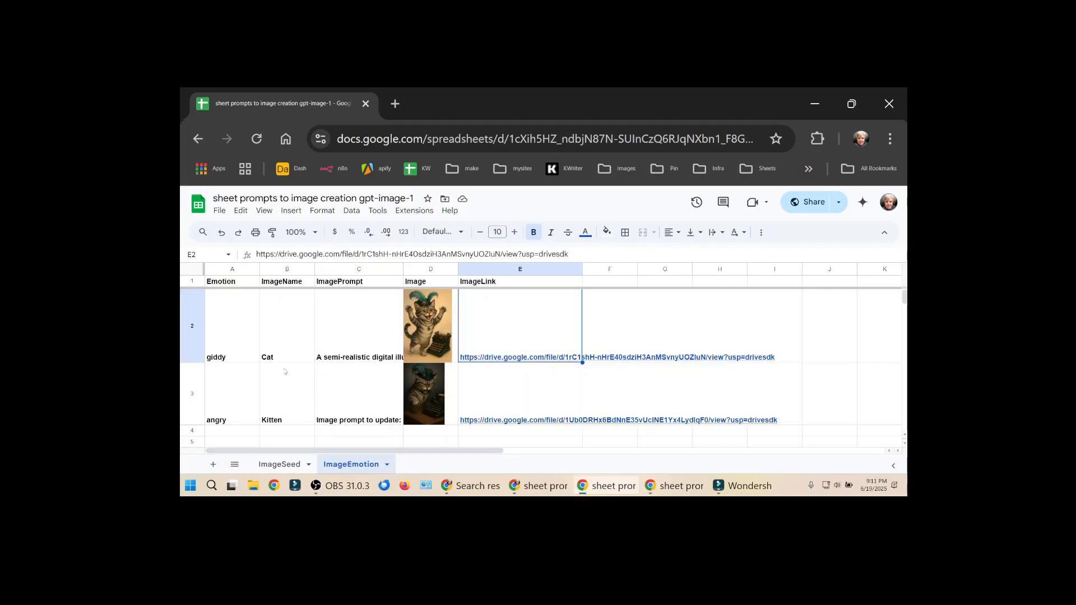
In the spreadsheet's ImageSeed sheet, set the Emotion of both the Cat and Kitten rows to "proud".
left_click(280, 464)
left_click(371, 303)
type("proud")
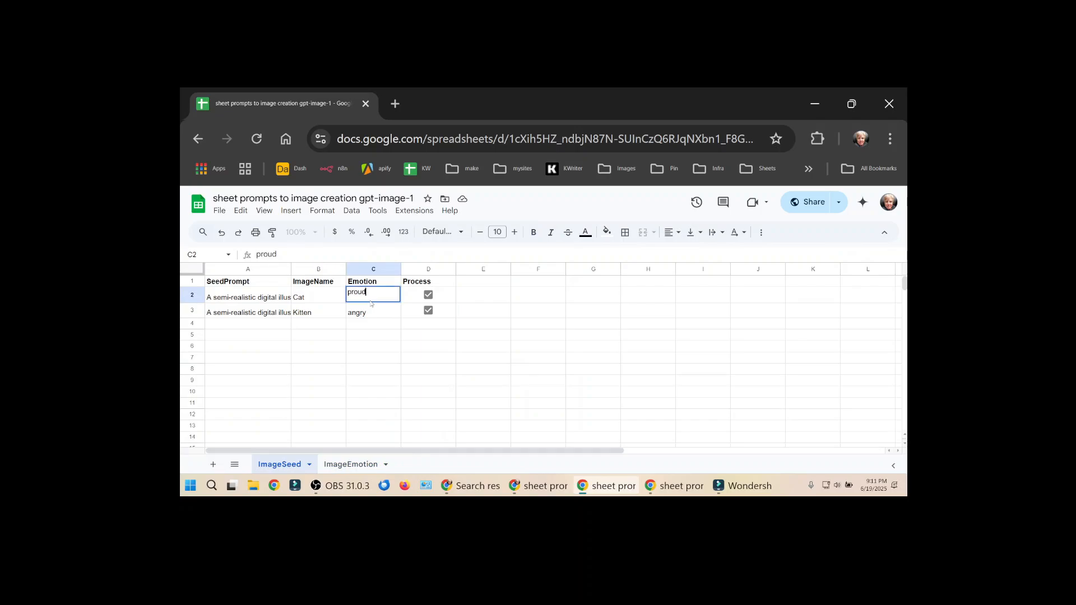
key("Return")
type("proud")
key("Return")
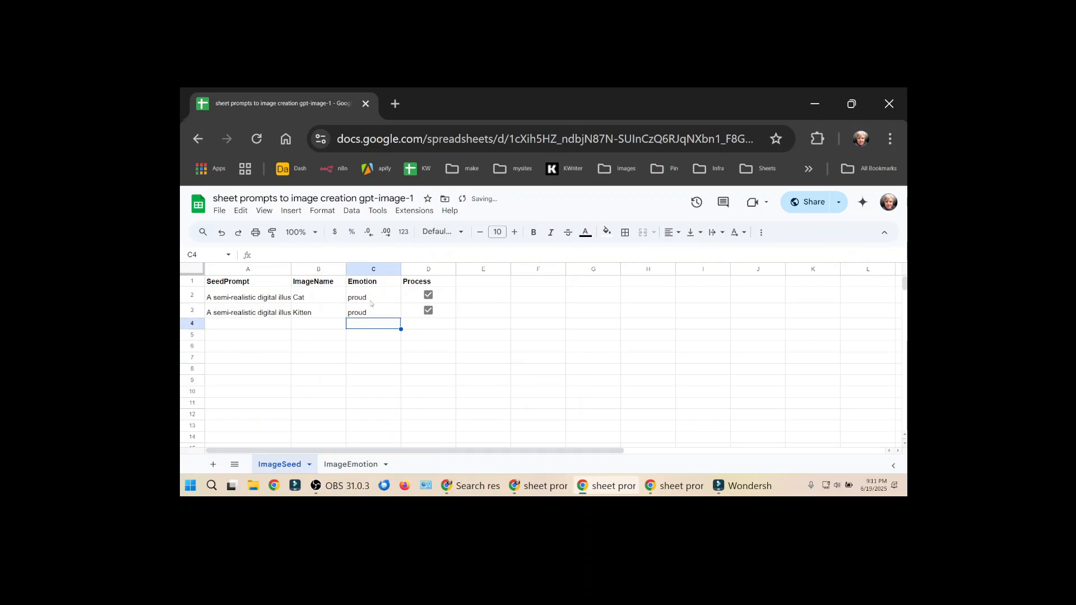
Run the Make scenario once and switch back to the spreadsheet.
key("alt+Tab")
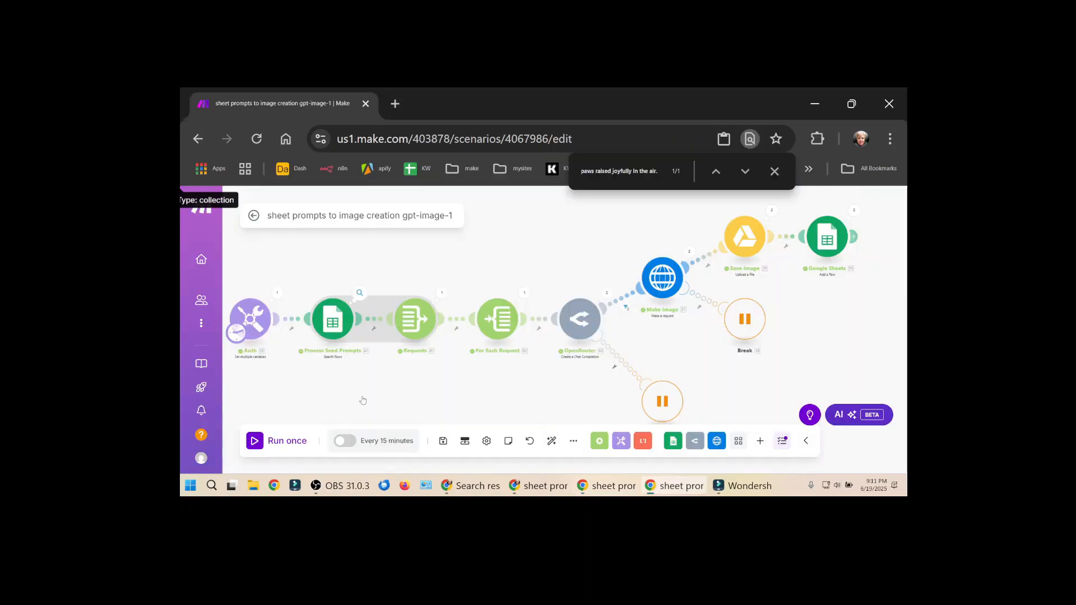
left_click(284, 442)
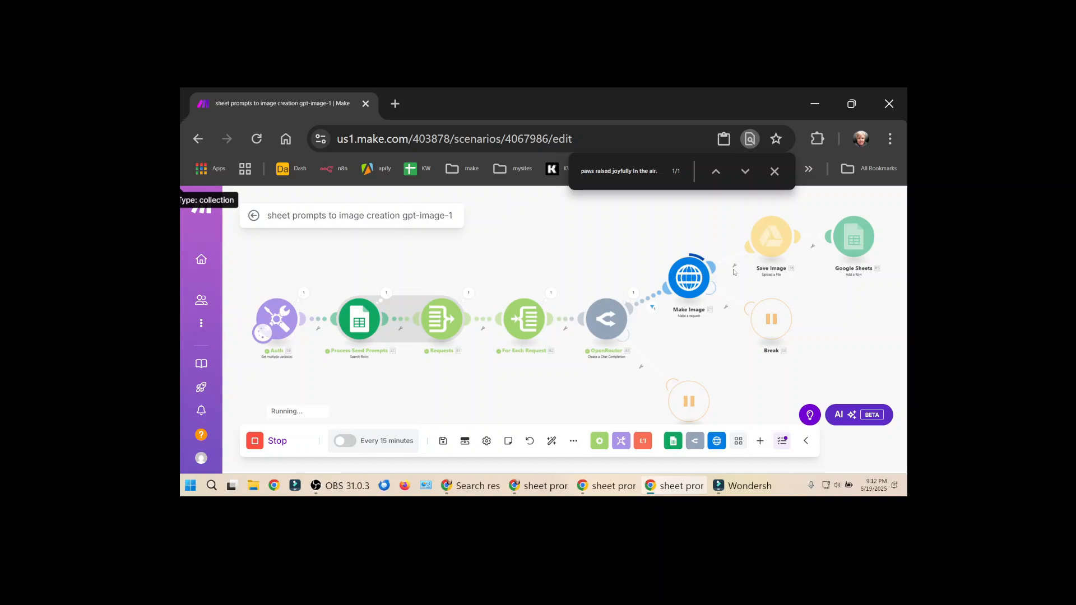
key("alt+Tab")
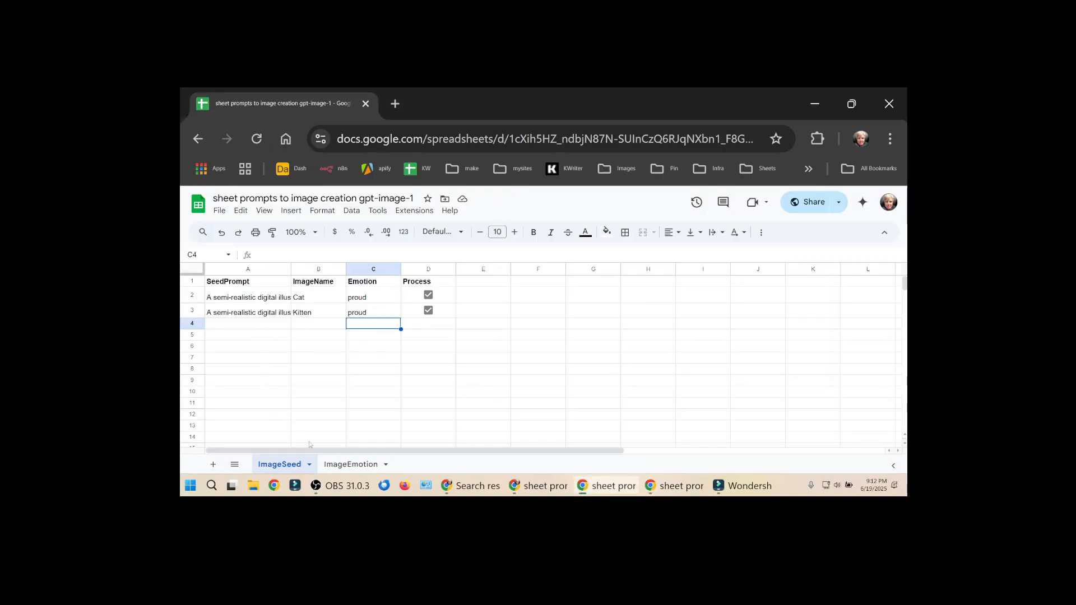
Open the spreadsheet's ImageEmotion sheet, try resizing its image rows, and undo the resize.
left_click(351, 464)
left_click_drag(190, 362, 199, 318)
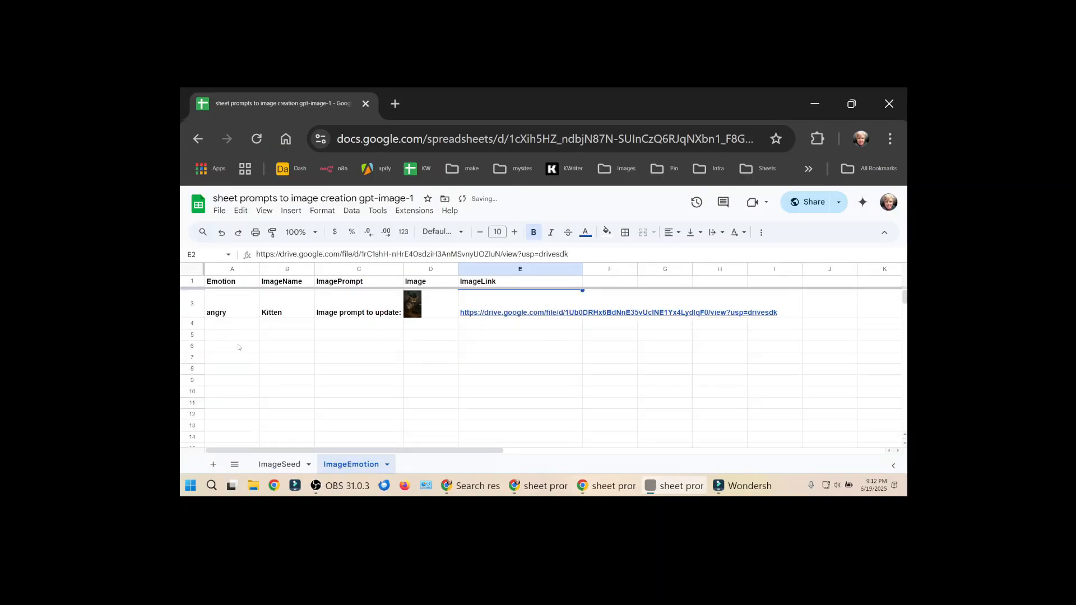
key("ctrl+z")
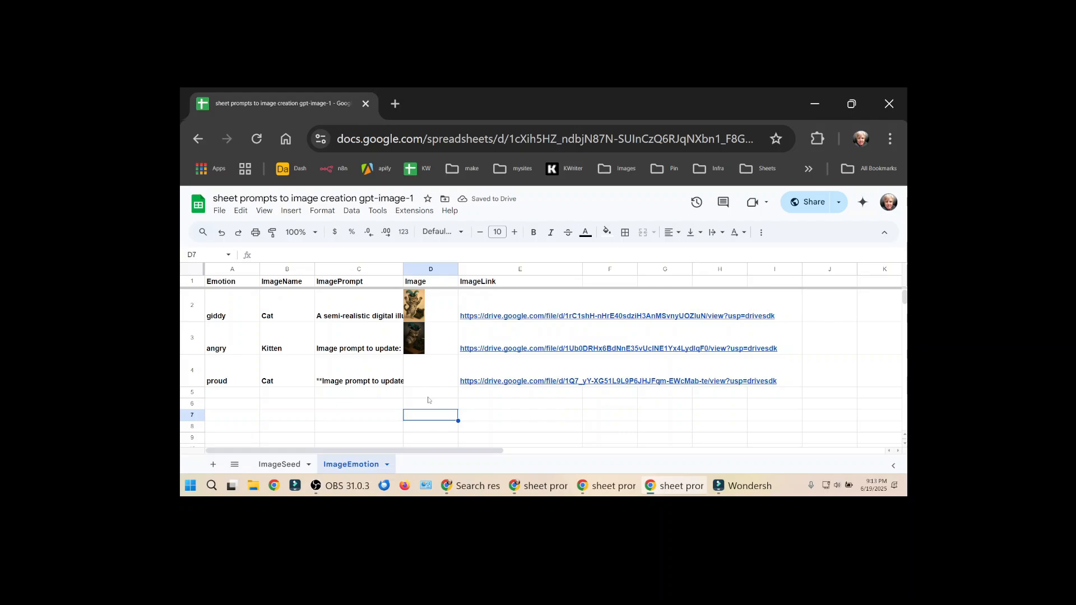
Inspect the image prompt in the proud Cat row, highlighting the text after "**Image prompt to update:**", and leave the cell unedited.
double_click(346, 377)
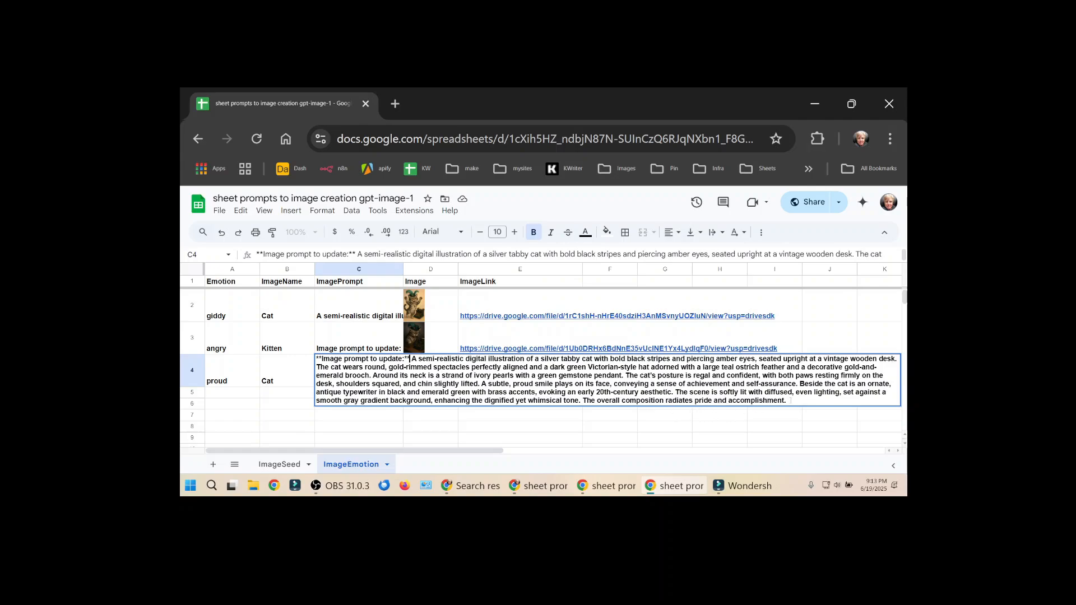
left_click_drag(787, 401, 411, 358)
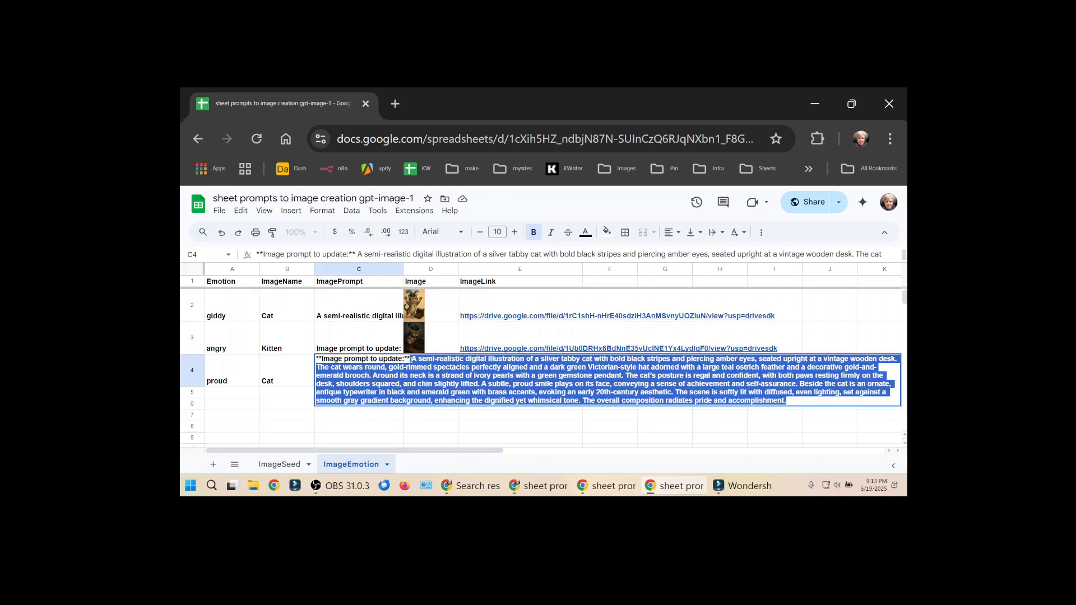
left_click(319, 359)
left_click(411, 360)
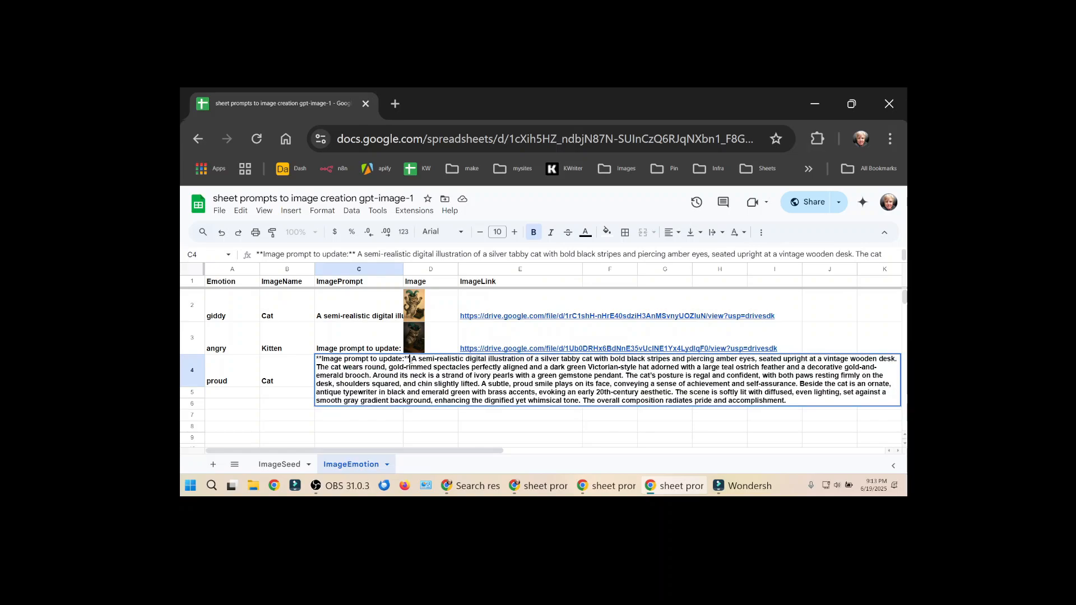
left_click(298, 378)
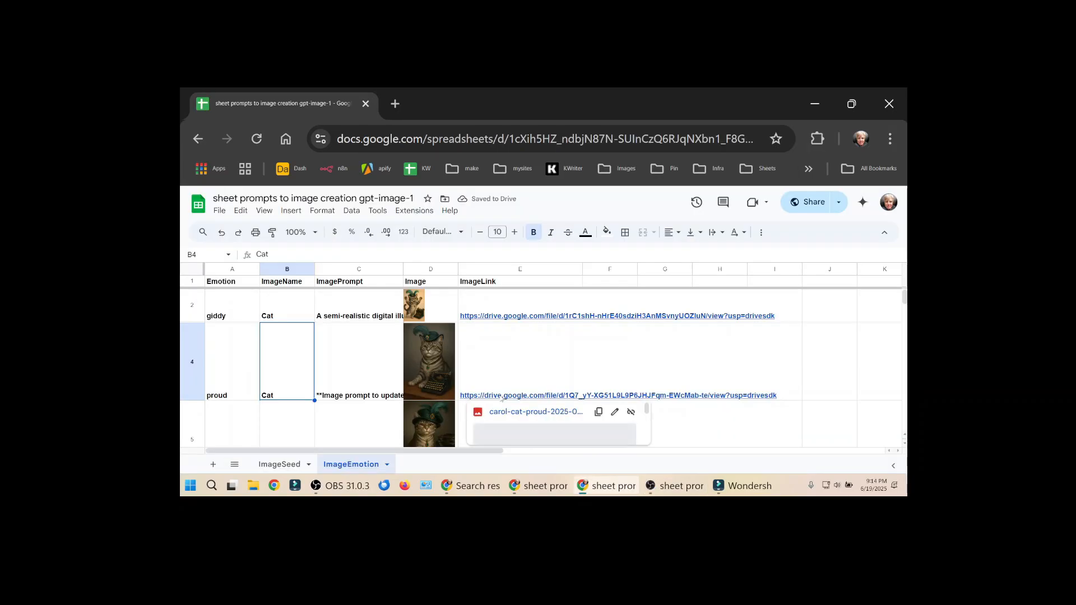
Reduce the height of row 2, the giddy Cat row, in the ImageEmotion sheet.
scroll(502, 399, "down", 2)
scroll(502, 399, "up", 2)
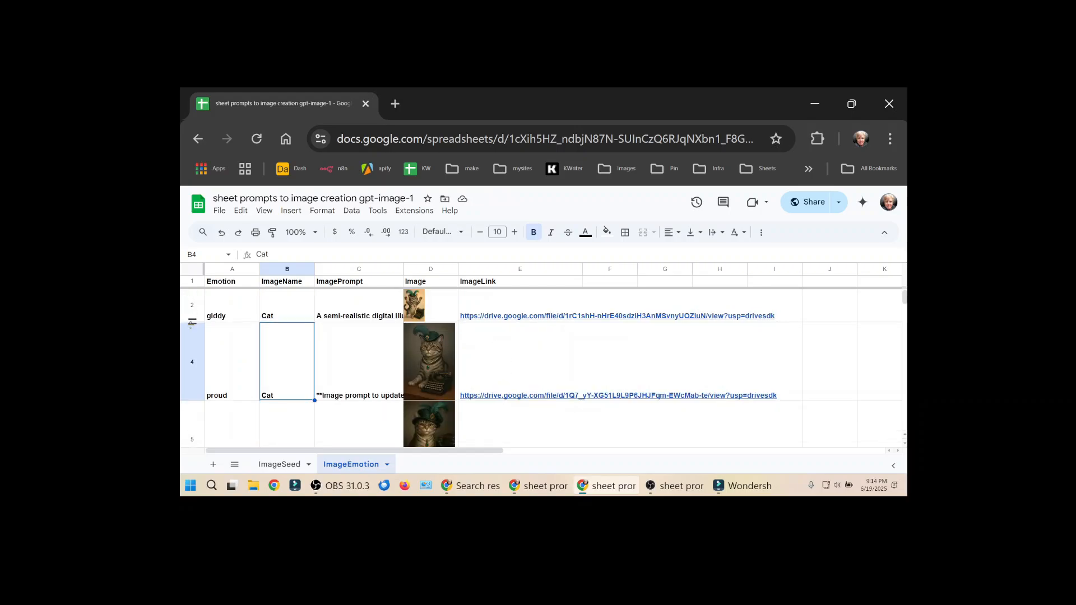
left_click_drag(192, 324, 192, 304)
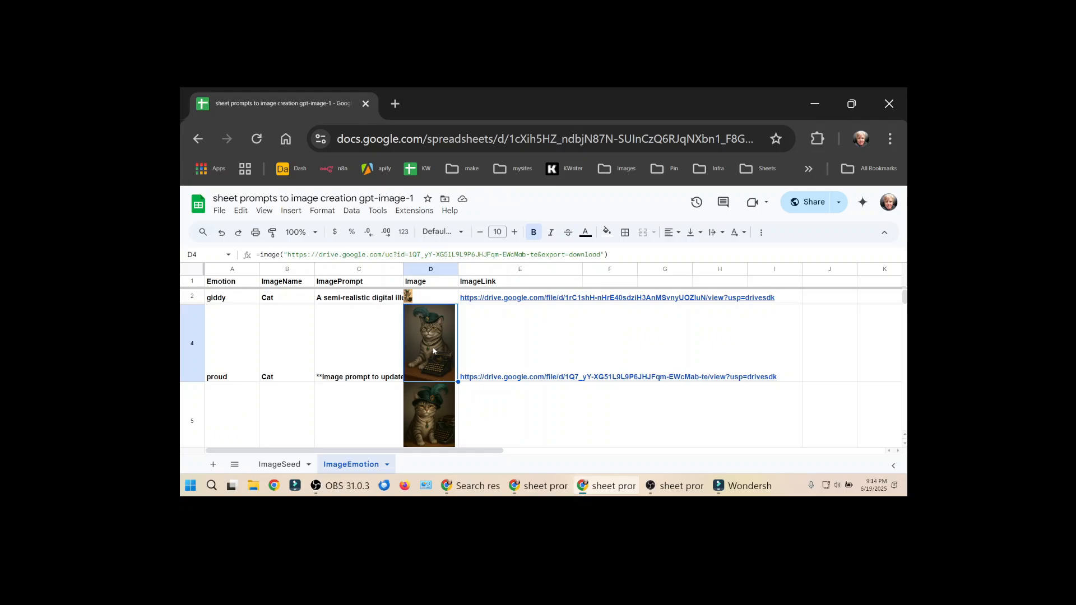
Switch to Make, open the OpenRouter module's run details, and read the first input message of the first operation.
key("alt+Tab")
key("alt+Tab")
key("alt+Tab")
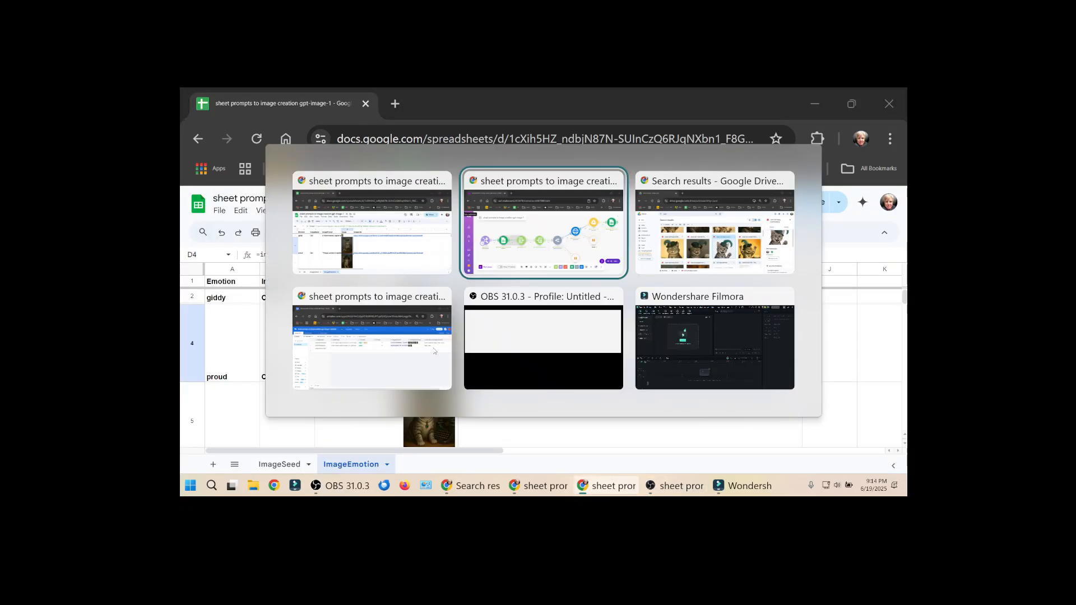
left_click(610, 321)
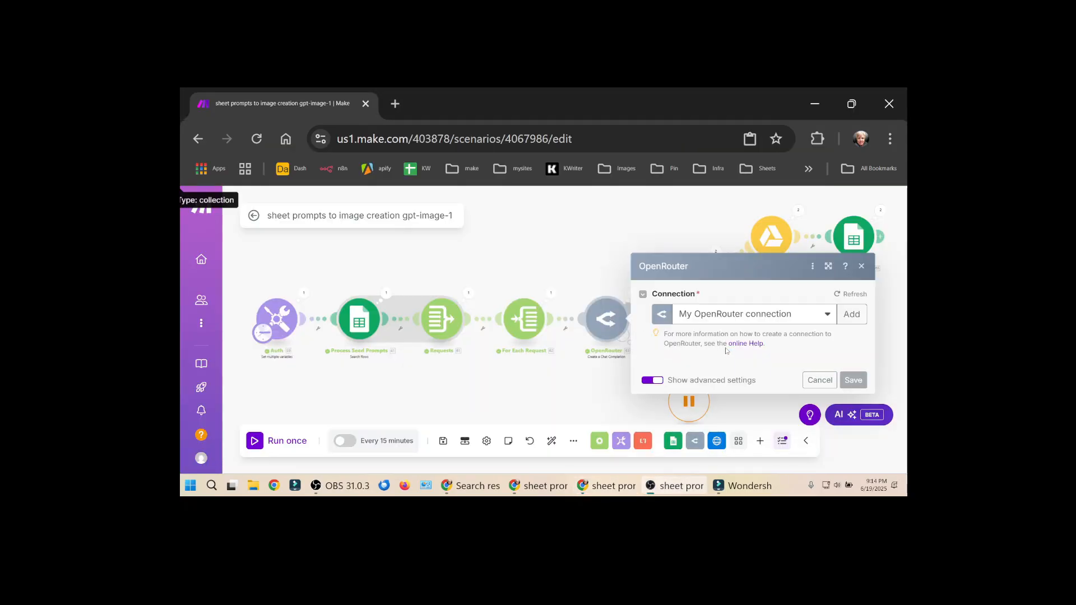
key("Escape")
left_click(633, 293)
scroll(728, 337, "down", 5)
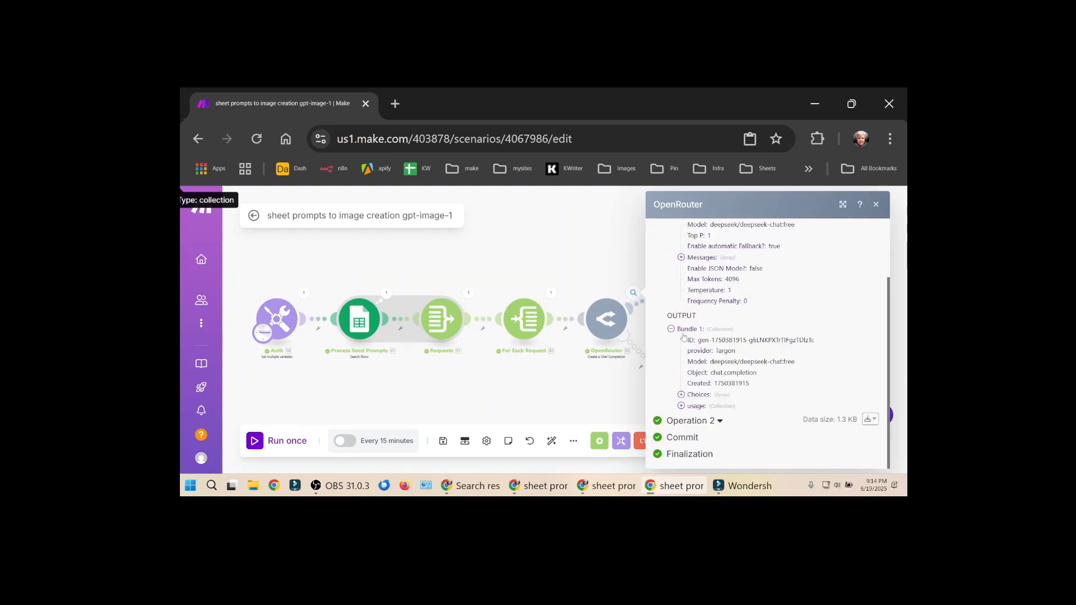
left_click(681, 257)
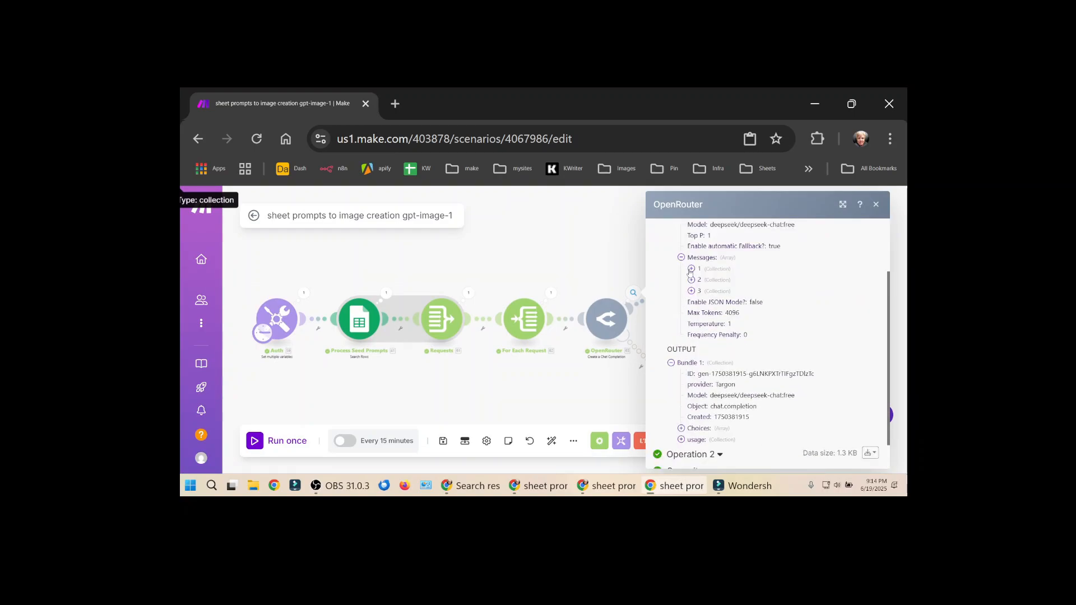
left_click(692, 269)
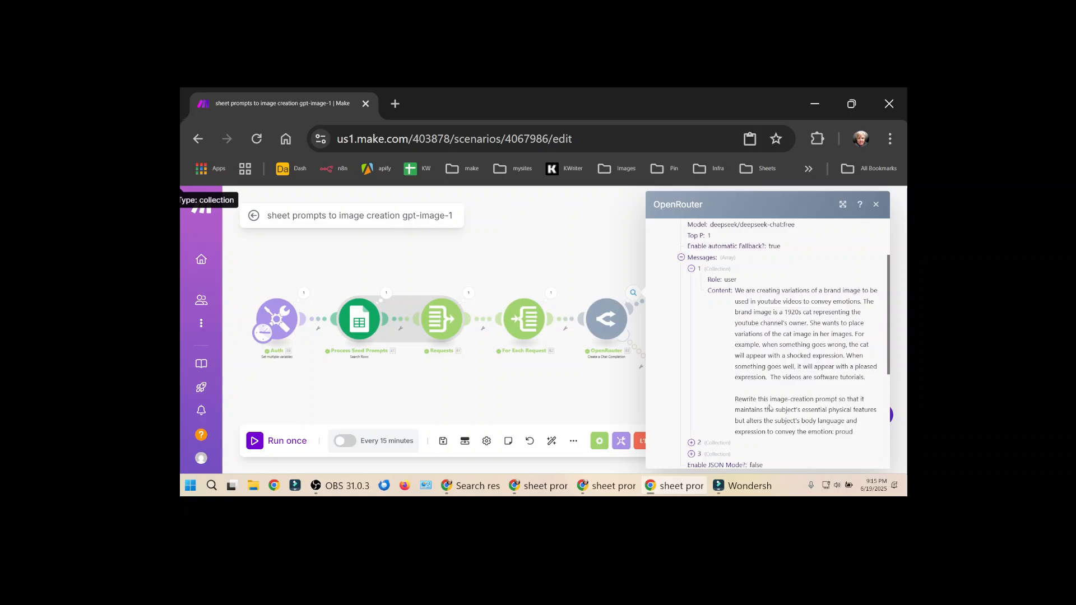
scroll(832, 406, "down", 2)
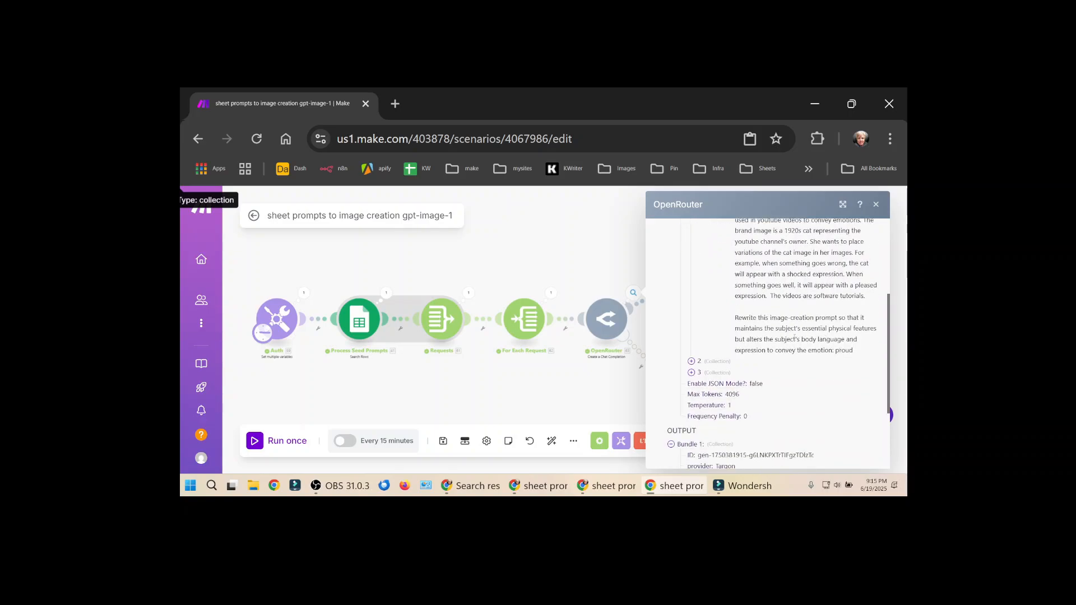
Review the OpenRouter module's second and third input messages, highlighting the "Image prompt to update:" prefix in the second.
left_click(693, 362)
scroll(789, 387, "down", 2)
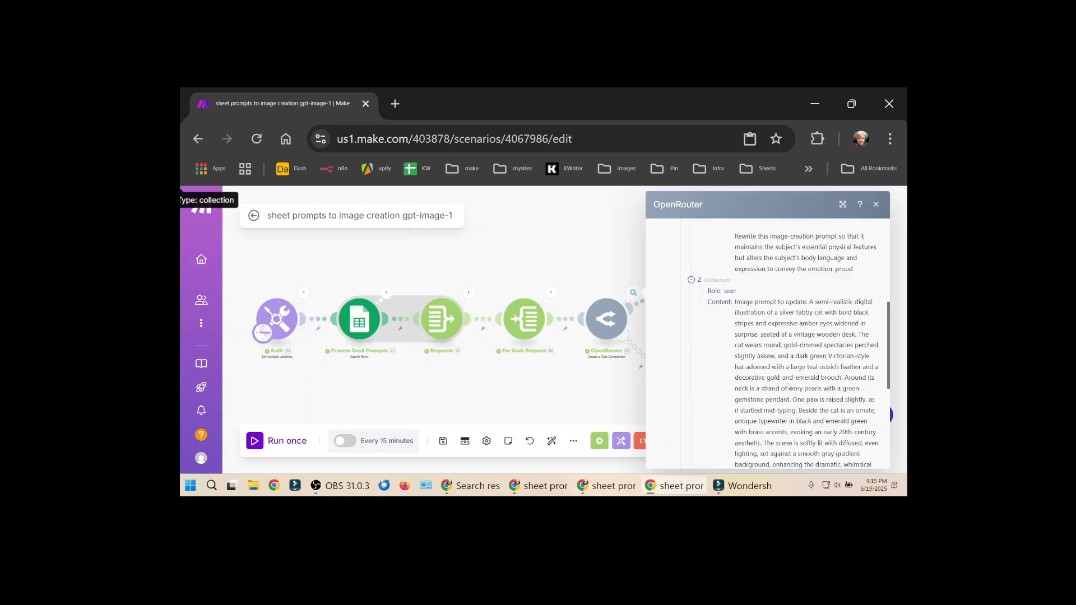
scroll(789, 387, "down", 2)
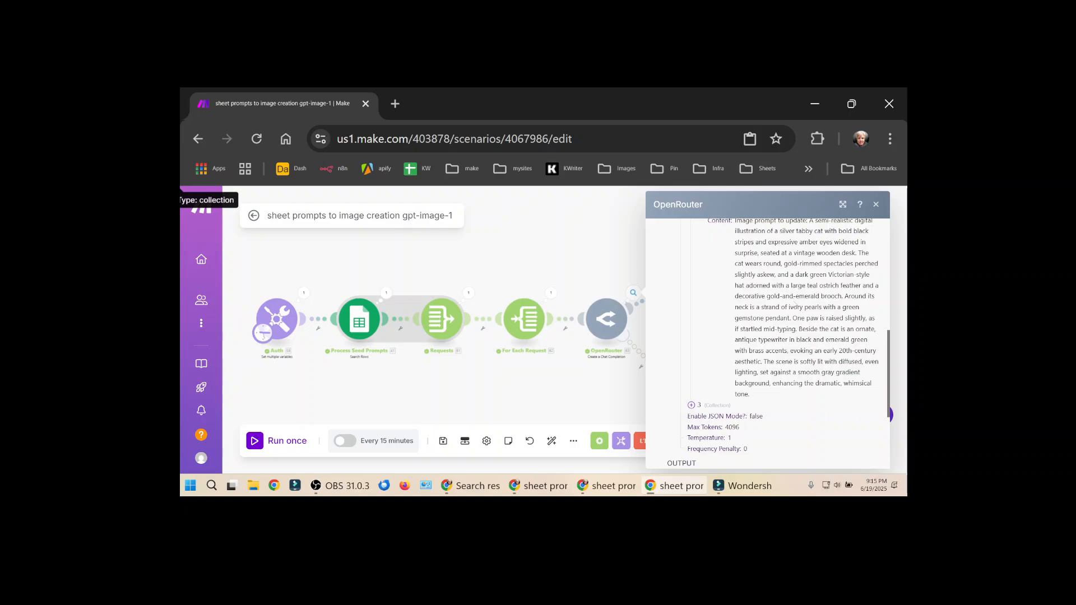
scroll(796, 305, "up", 2)
left_click_drag(810, 303, 737, 303)
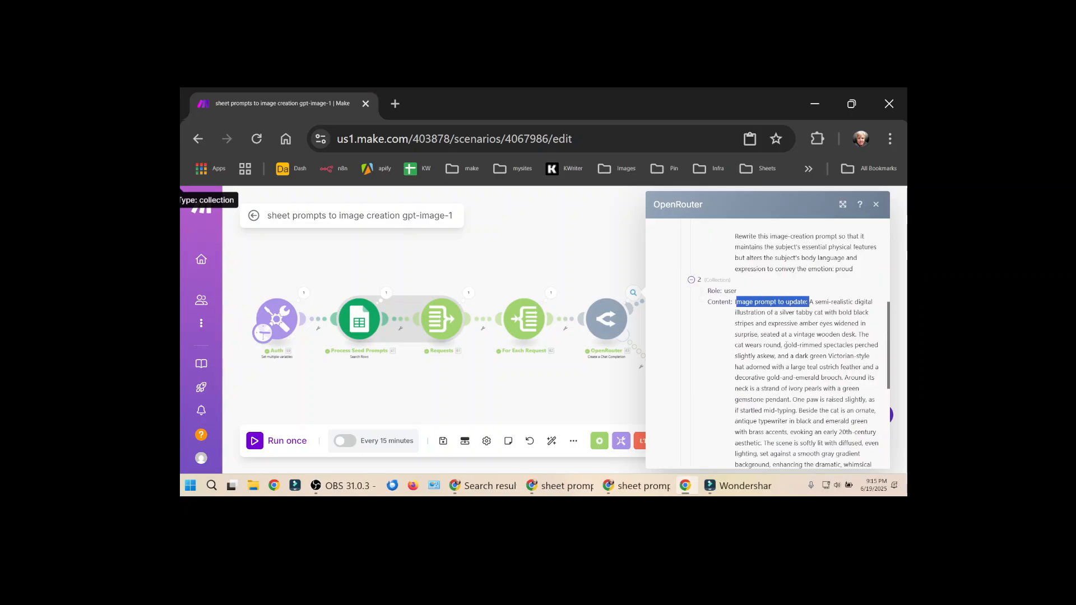
scroll(789, 355, "down", 5)
scroll(797, 356, "up", 1)
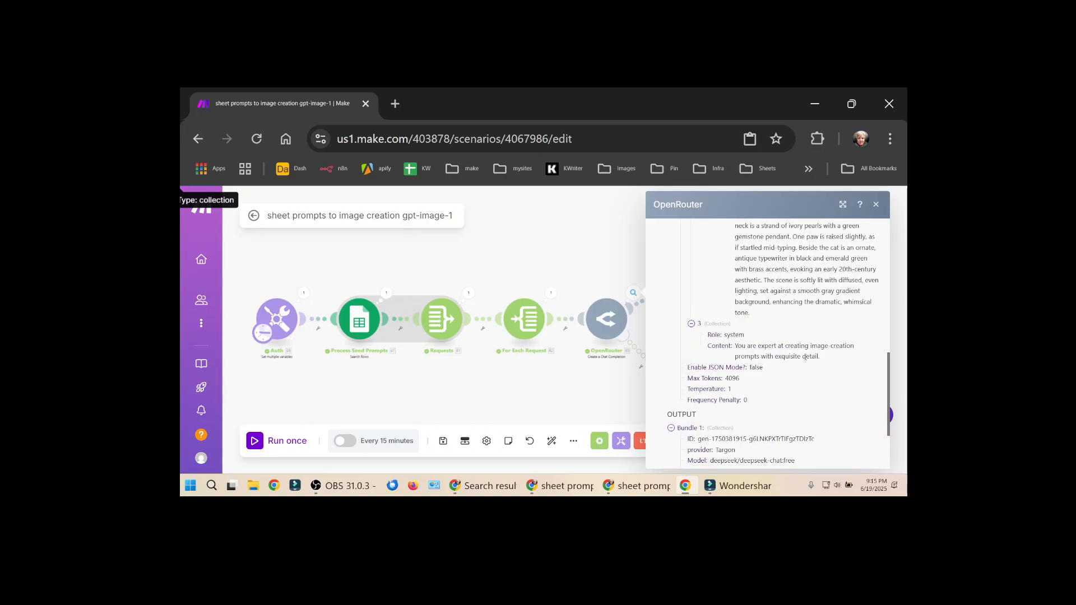
Expand the first choice's message in the OpenRouter output and highlight its "**Image prompt to update:**" prefix.
scroll(805, 356, "down", 3)
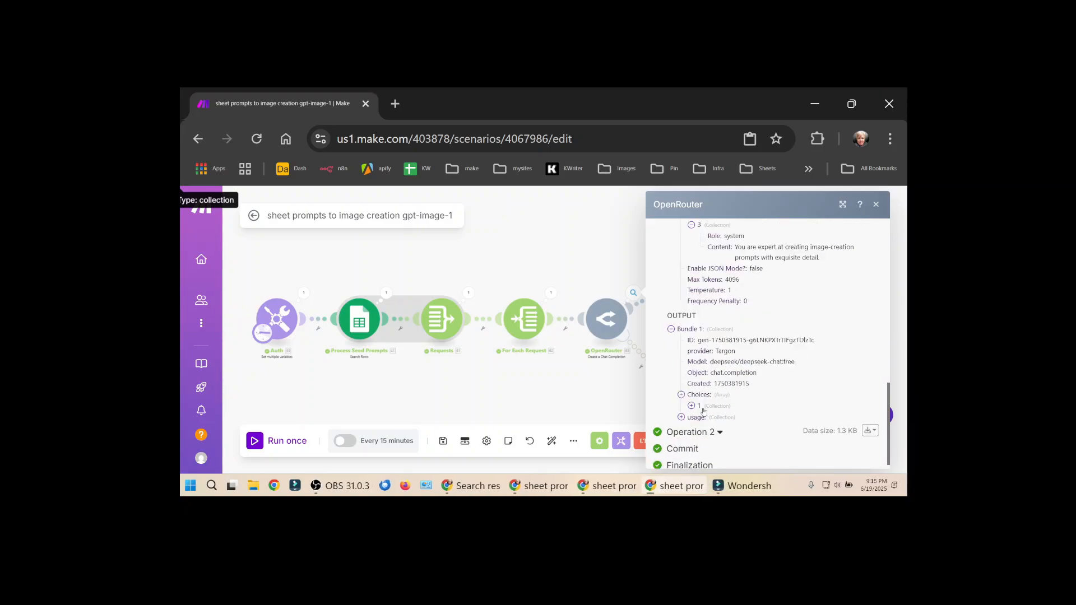
left_click(698, 409)
left_click(723, 396)
scroll(819, 341, "down", 2)
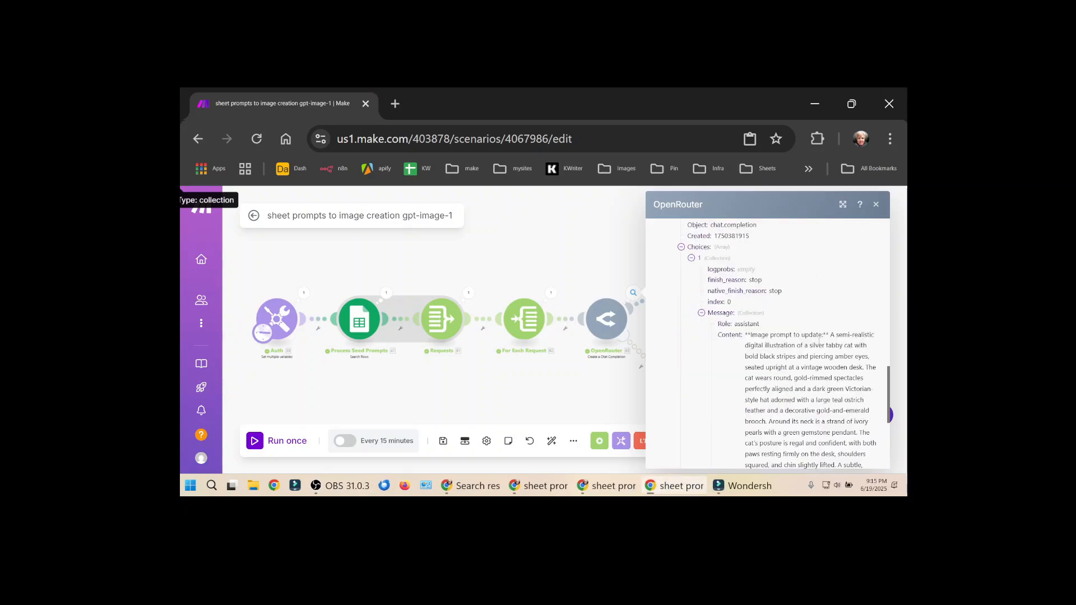
left_click_drag(832, 334, 745, 335)
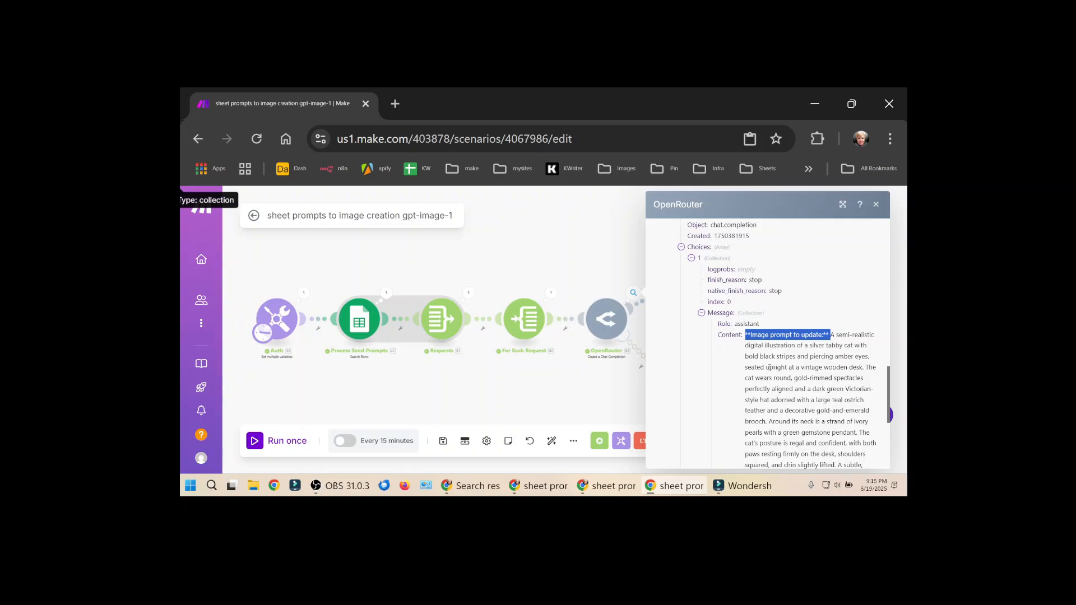
Save the Make scenario and switch back to the spreadsheet's ImageEmotion sheet.
left_click(443, 441)
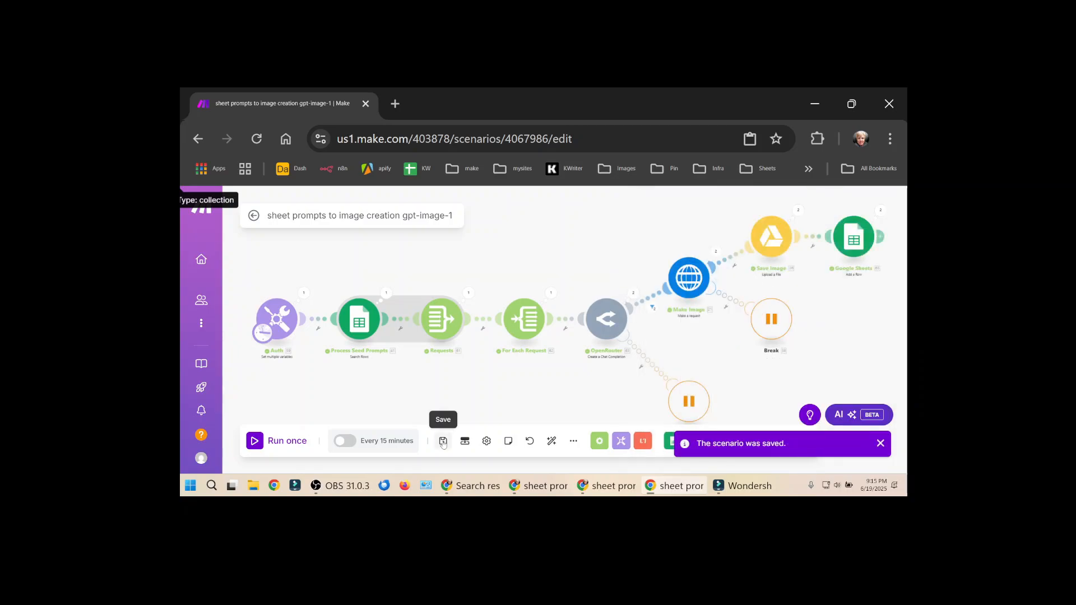
key("alt+Tab")
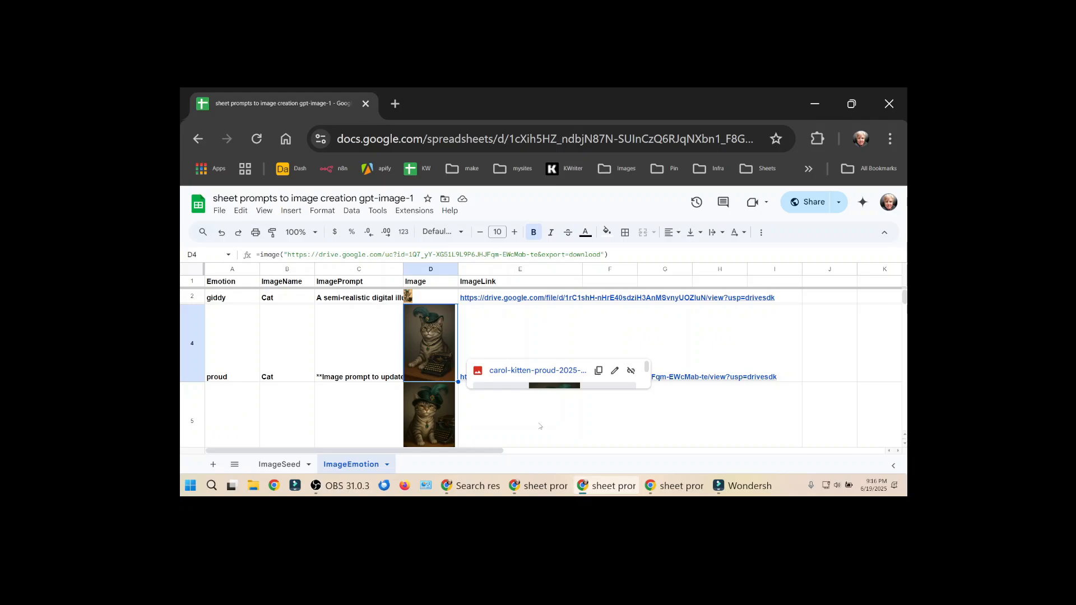
Switch to the Airtable base, reset the page zoom, and inspect the ImageSeedID and SeedPrompt field configurations in the ImageSeed table.
key("alt+Tab")
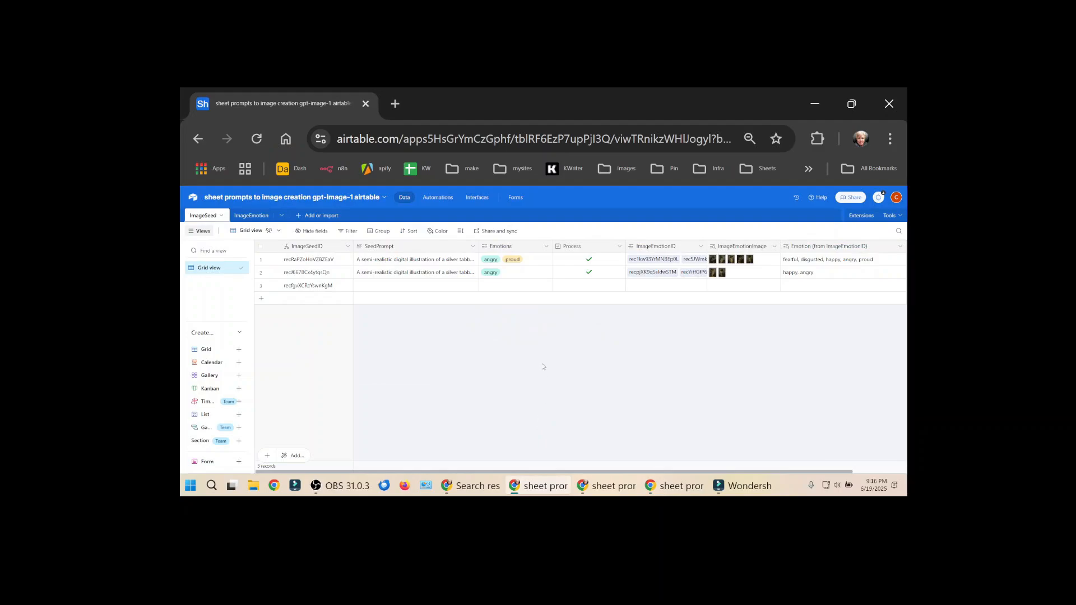
key("ctrl+0")
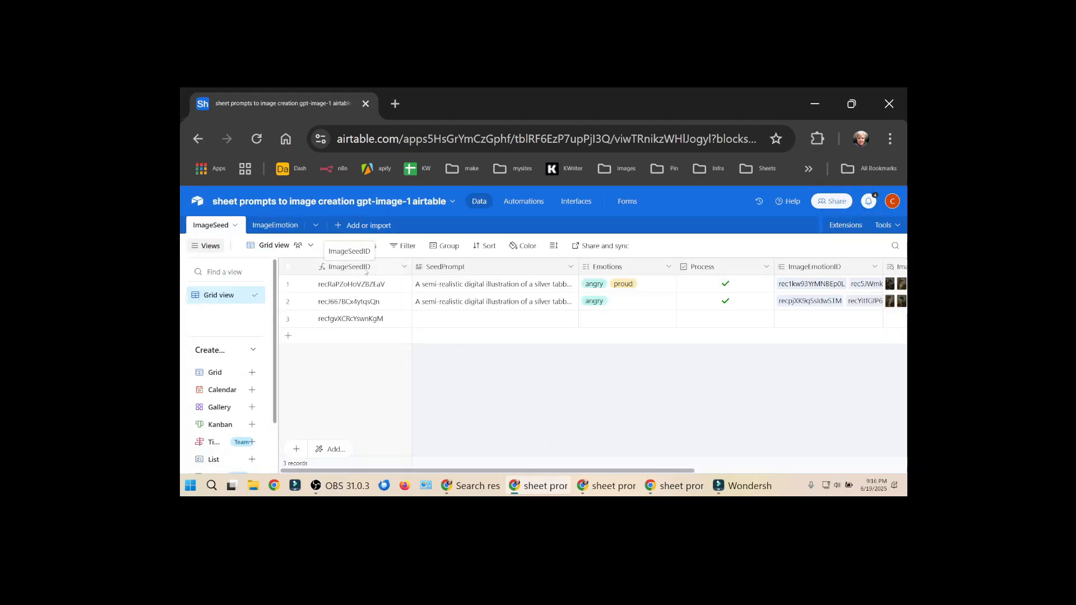
double_click(366, 272)
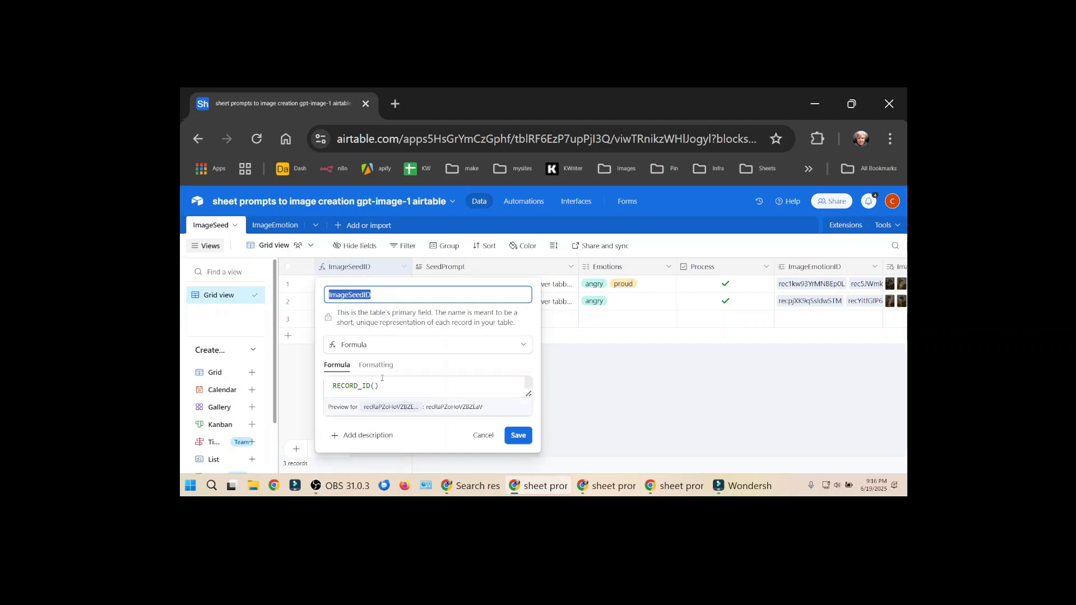
double_click(448, 267)
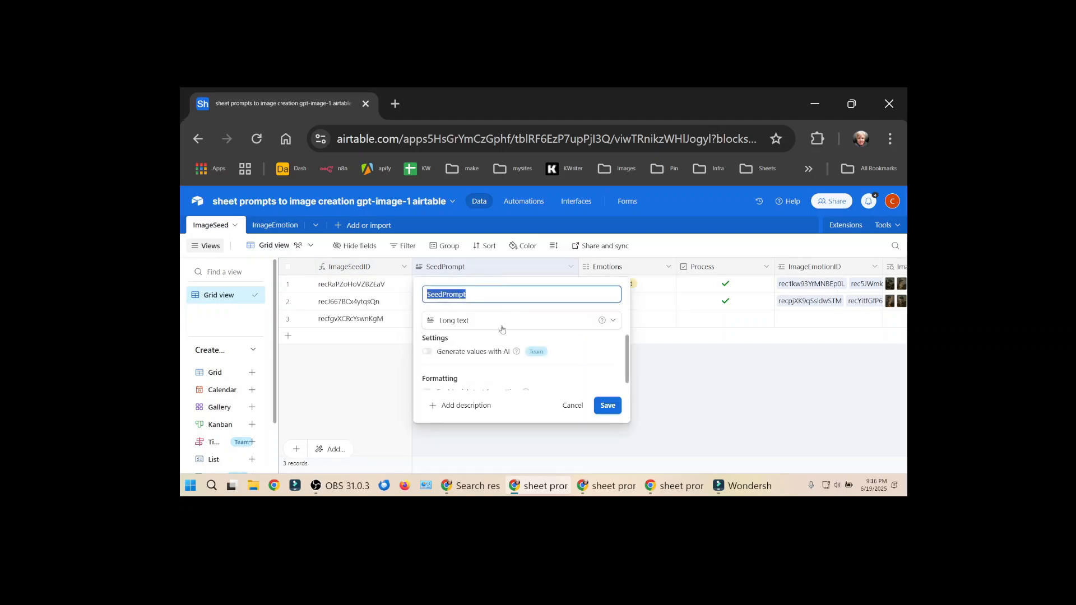
scroll(495, 348, "down", 1)
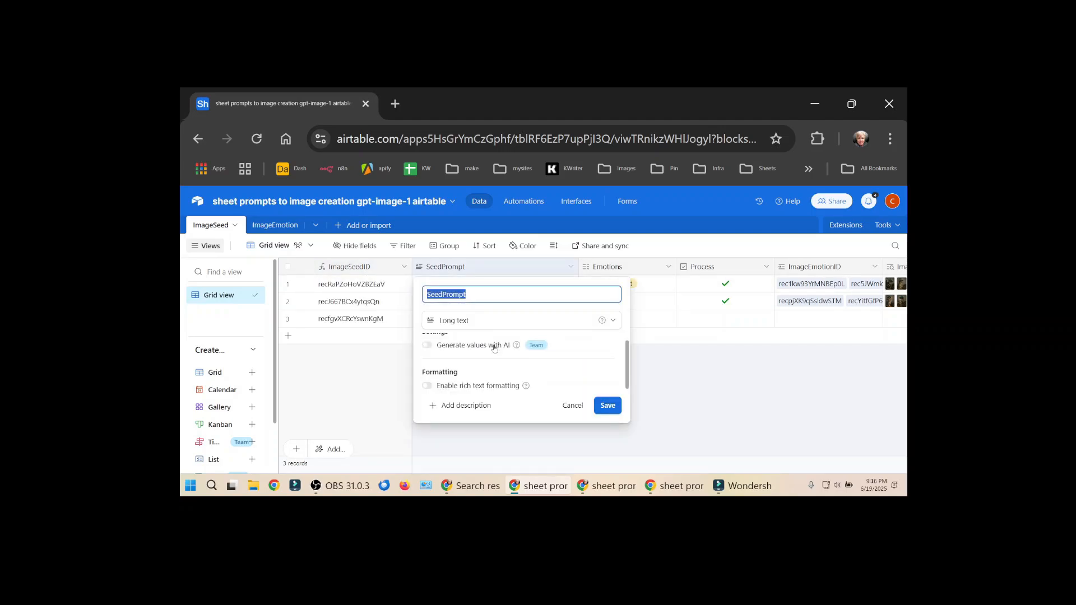
left_click(640, 357)
Read the second record's full seed prompt, and check the SeedPrompt field's configuration again.
double_click(557, 302)
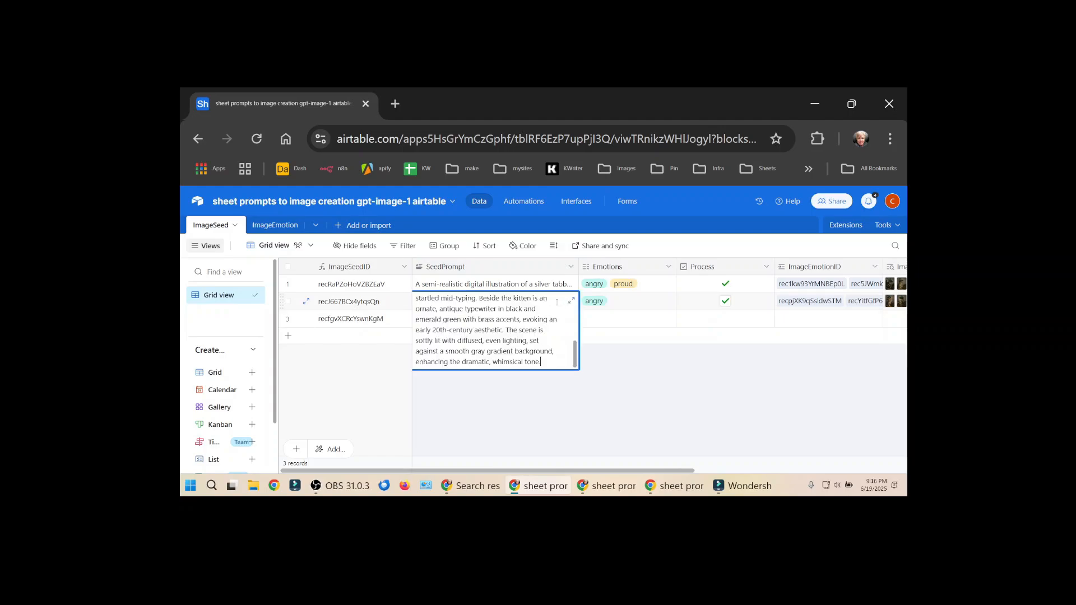
scroll(556, 302, "up", 3)
scroll(557, 302, "down", 3)
left_click(601, 371)
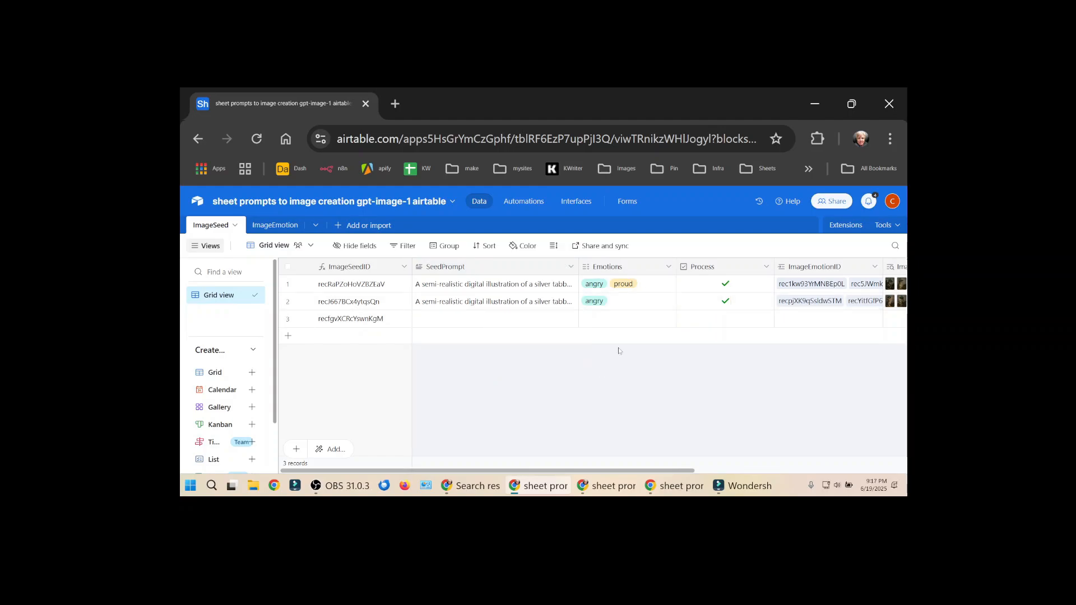
double_click(479, 274)
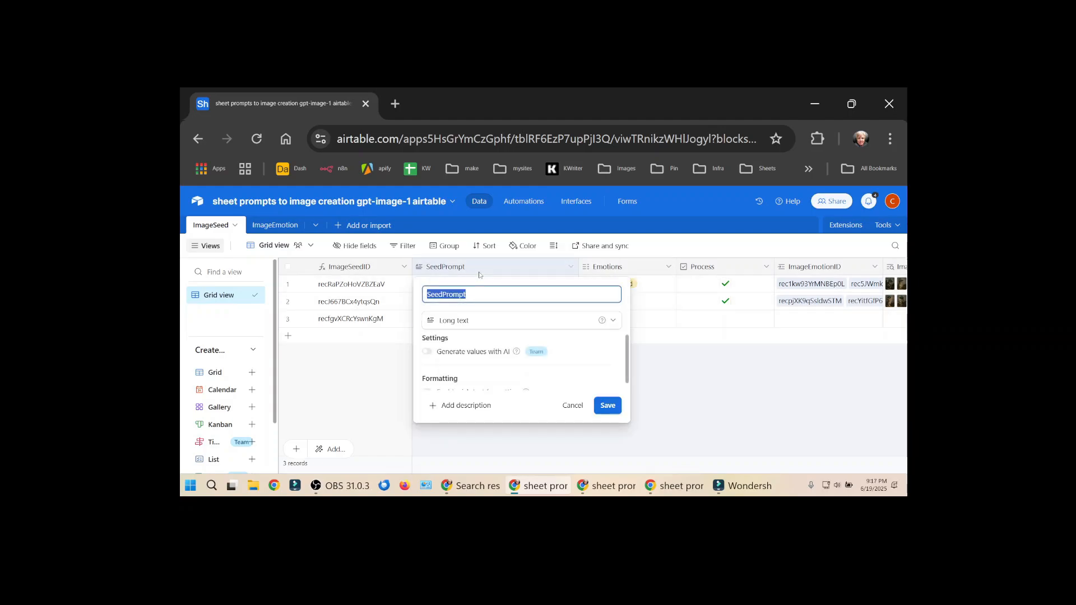
left_click(662, 362)
Review the Emotions field's multiple-select options in Airtable and return to the Google Sheets spreadsheet.
double_click(607, 266)
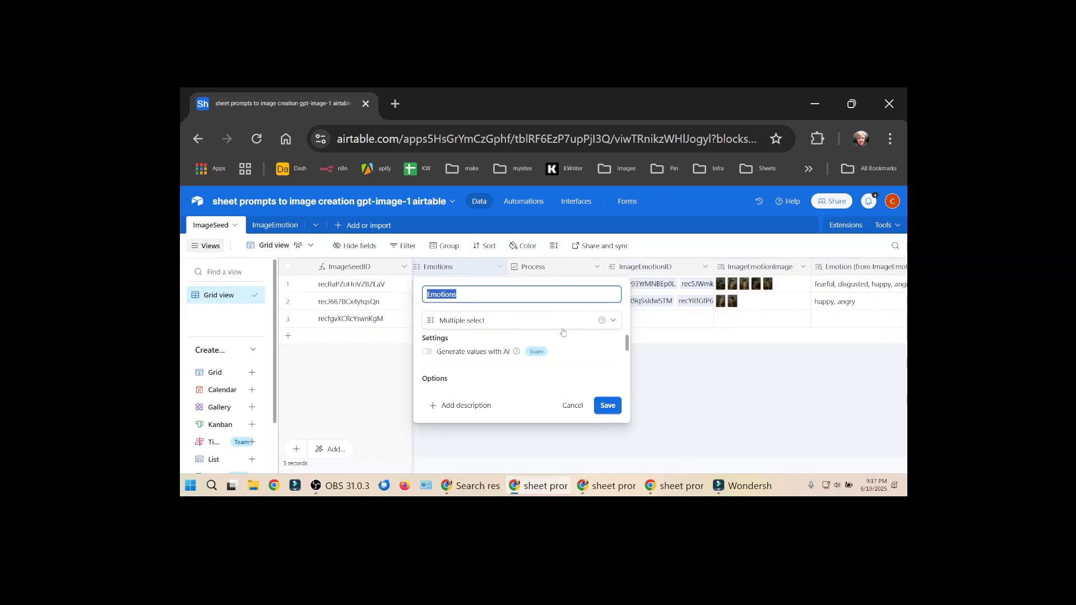
scroll(553, 349, "down", 5)
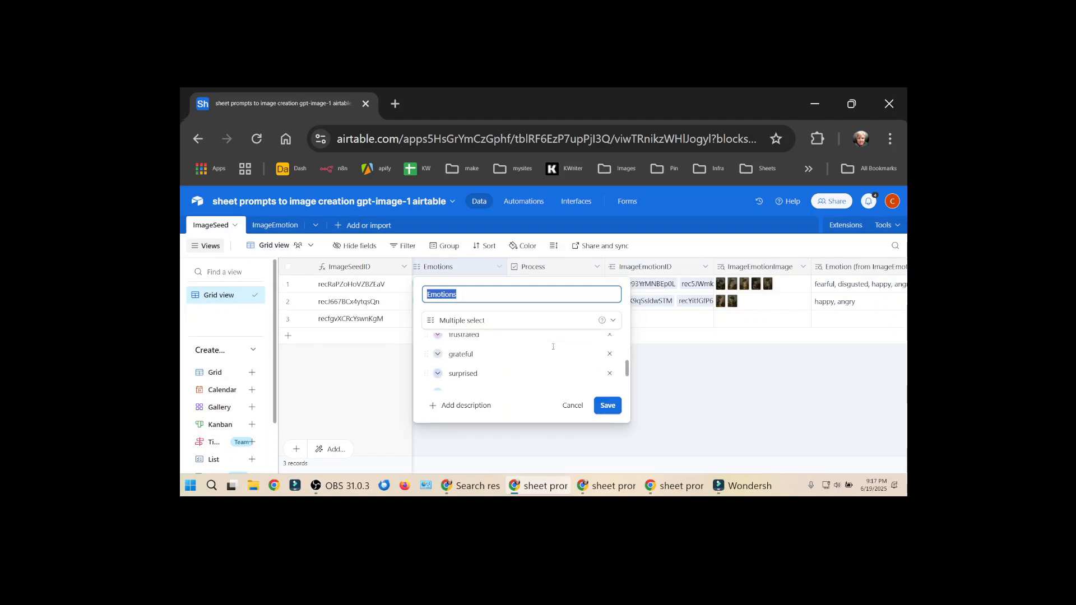
scroll(553, 347, "up", 5)
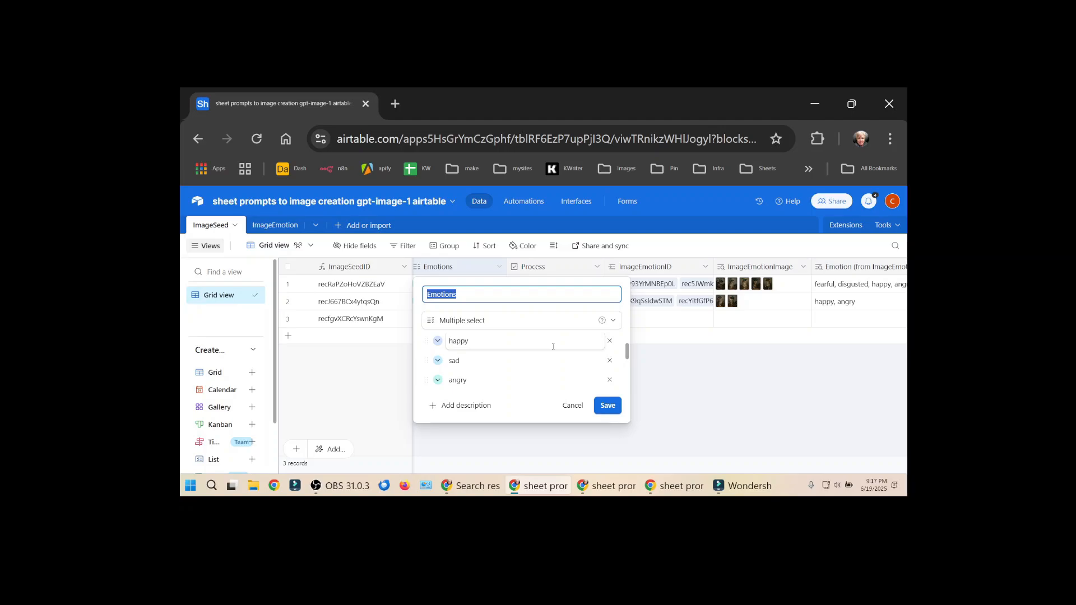
key("alt+Tab")
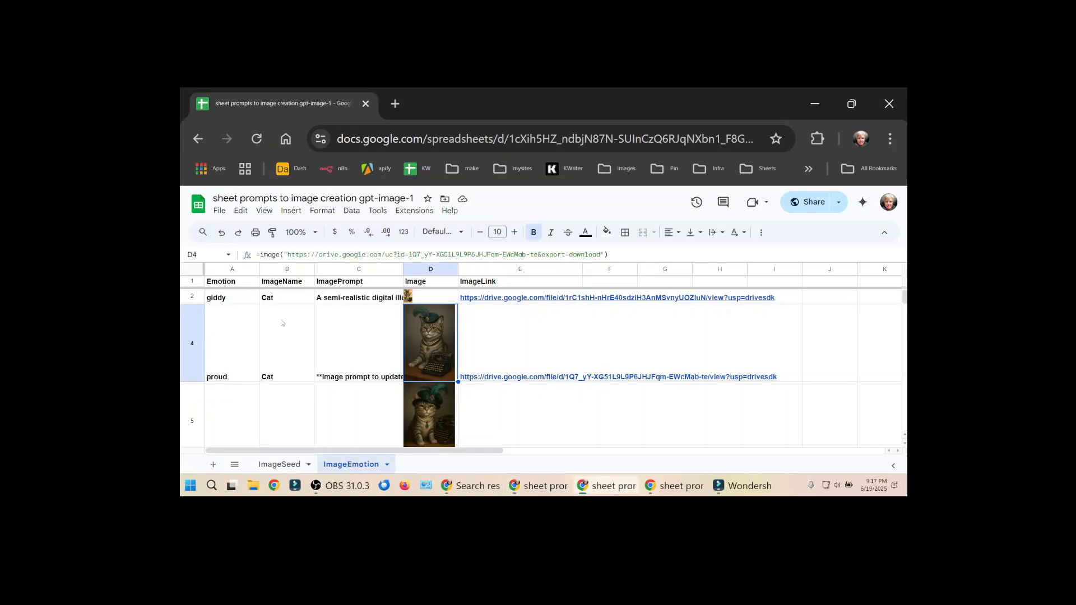
Check the giddy entry in the ImageEmotion sheet, return to Airtable, and close the Emotions field configuration without changes.
left_click(289, 313)
left_click(230, 302)
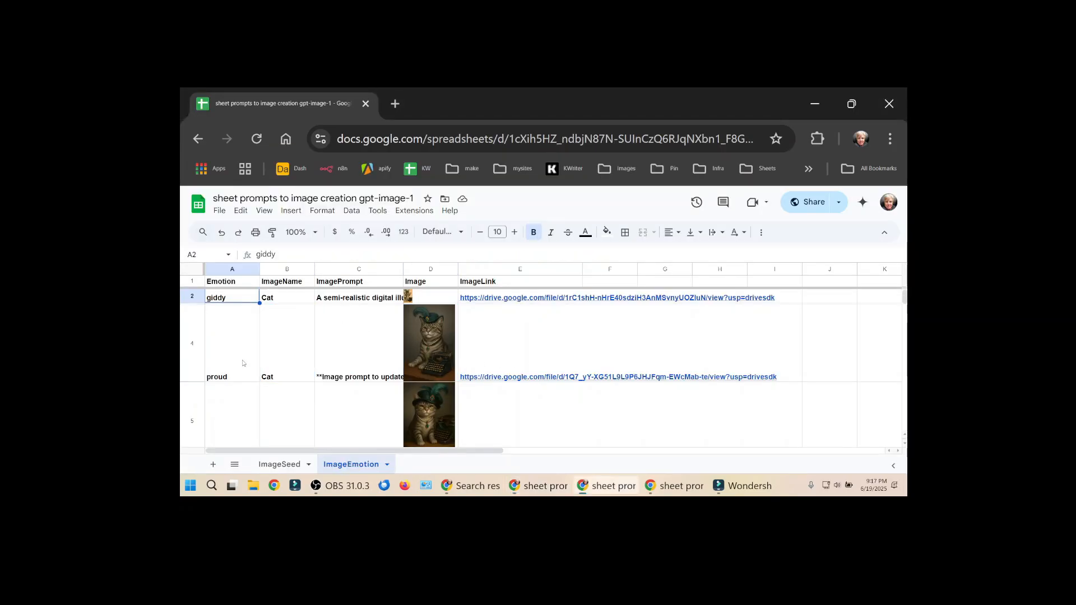
key("alt+Tab")
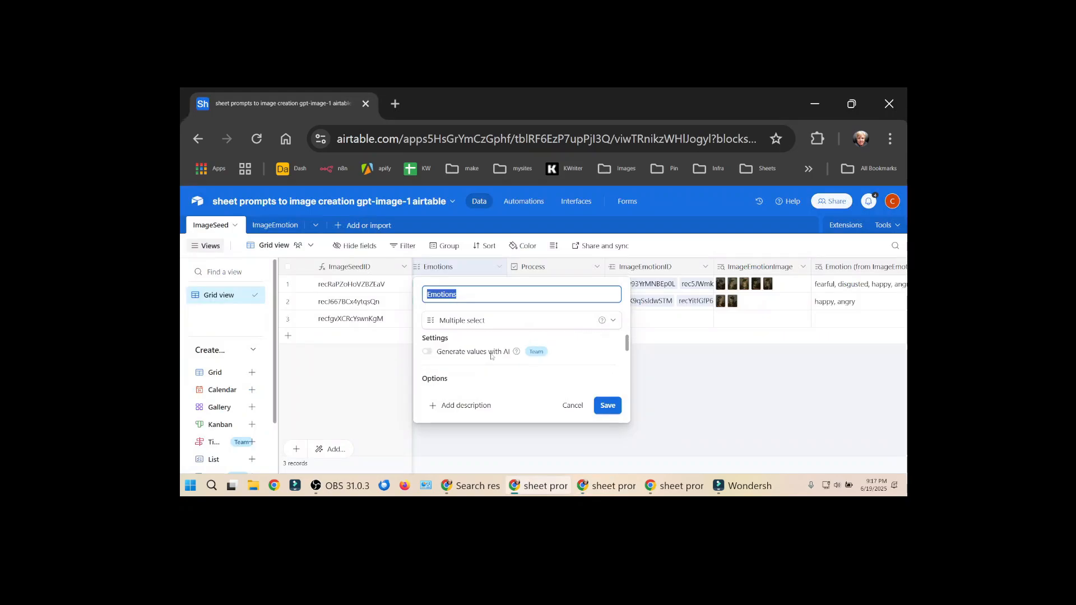
scroll(491, 356, "down", 2)
left_click(710, 359)
Add the happy and lonely options to the Emotions field of the first ImageSeed record.
left_click(470, 288)
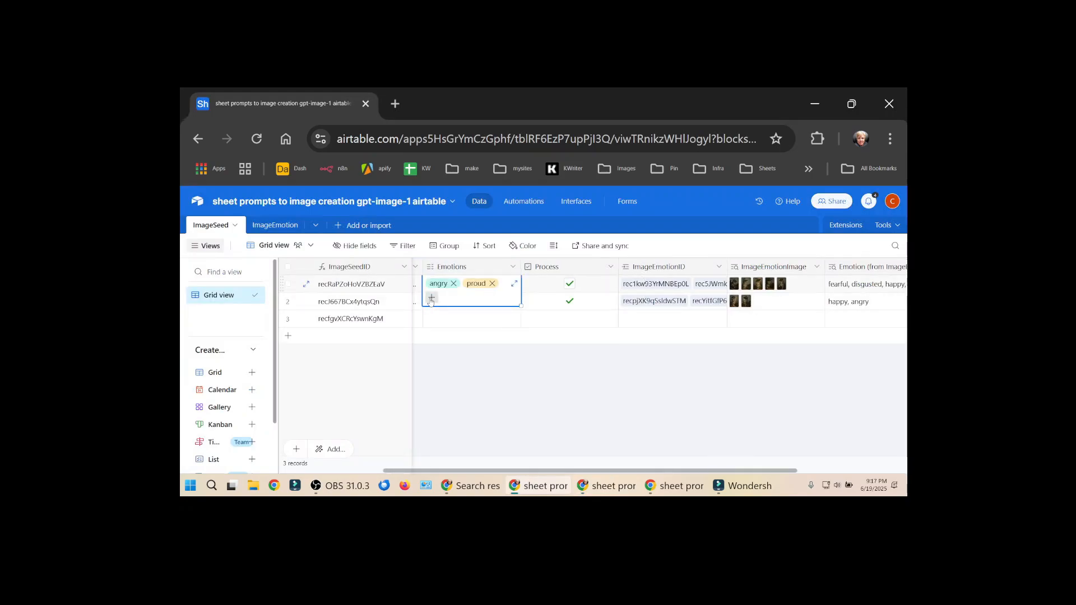
left_click(431, 301)
left_click(438, 333)
left_click(471, 298)
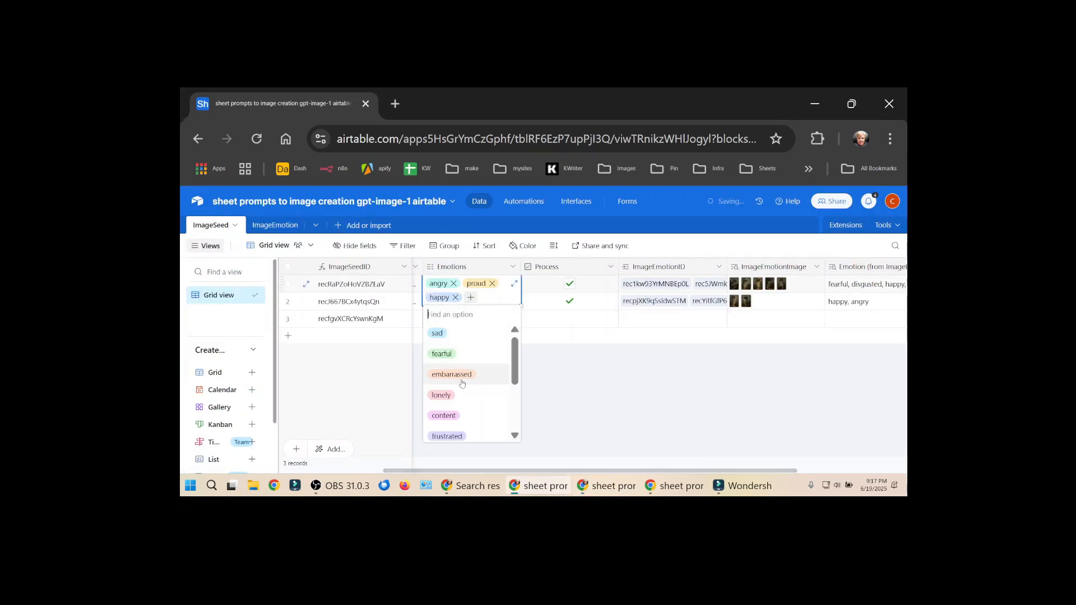
left_click(441, 396)
left_click(516, 377)
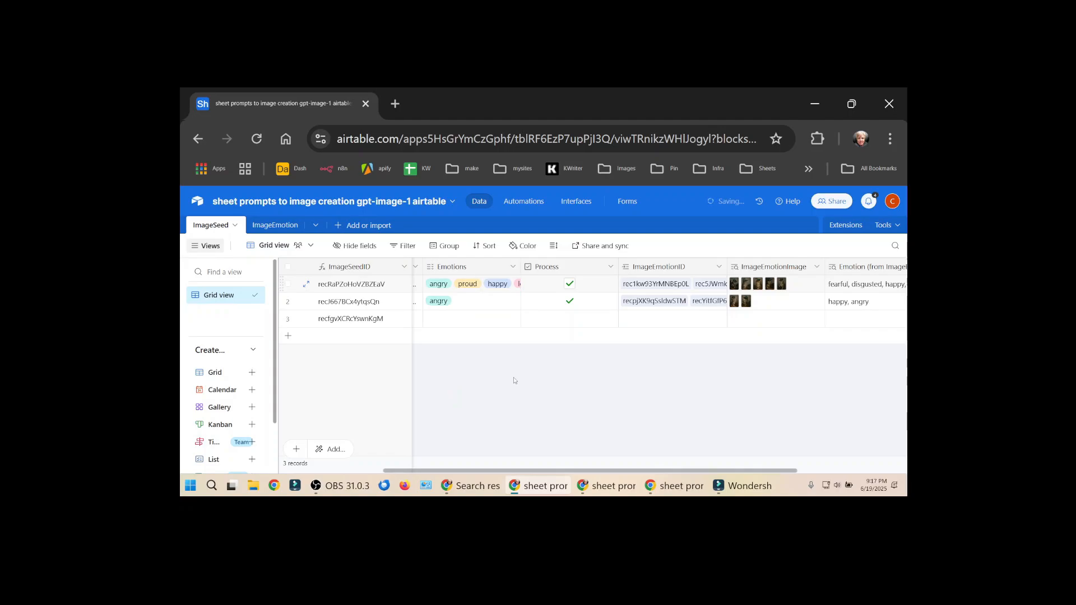
Examine how the ImageEmotion records link to the ImageSeed records by comparing the linked record IDs in both tables.
left_click(265, 225)
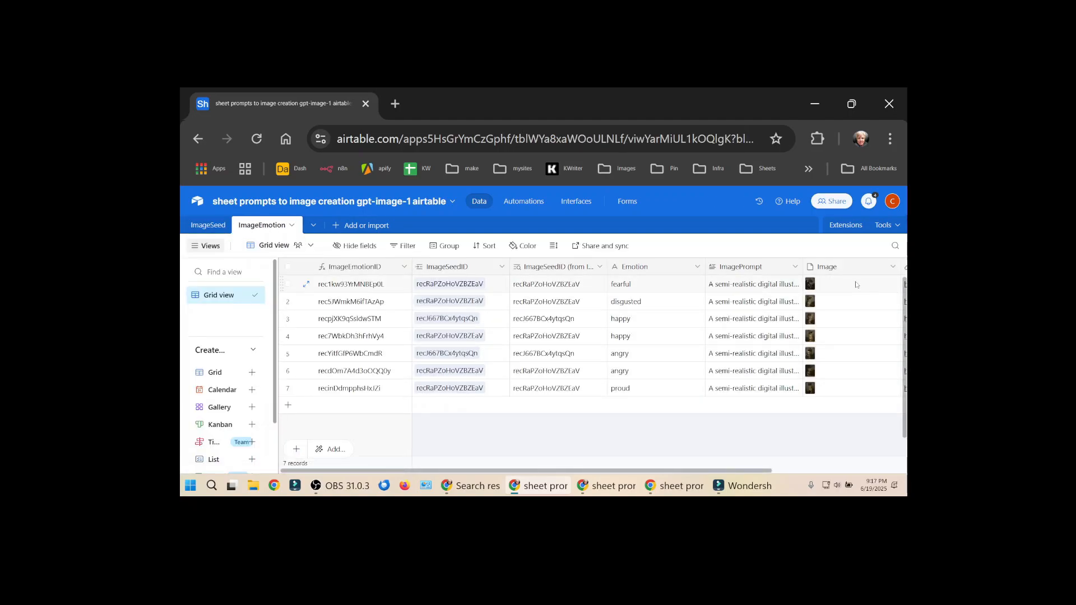
left_click(875, 291)
left_click(894, 285)
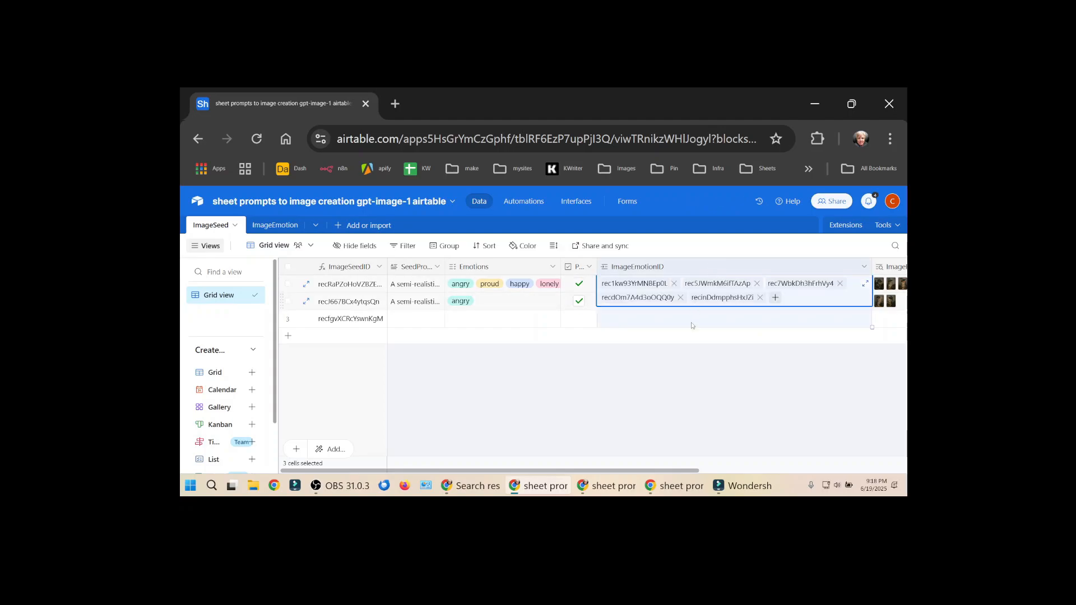
left_click(505, 301)
left_click(762, 305)
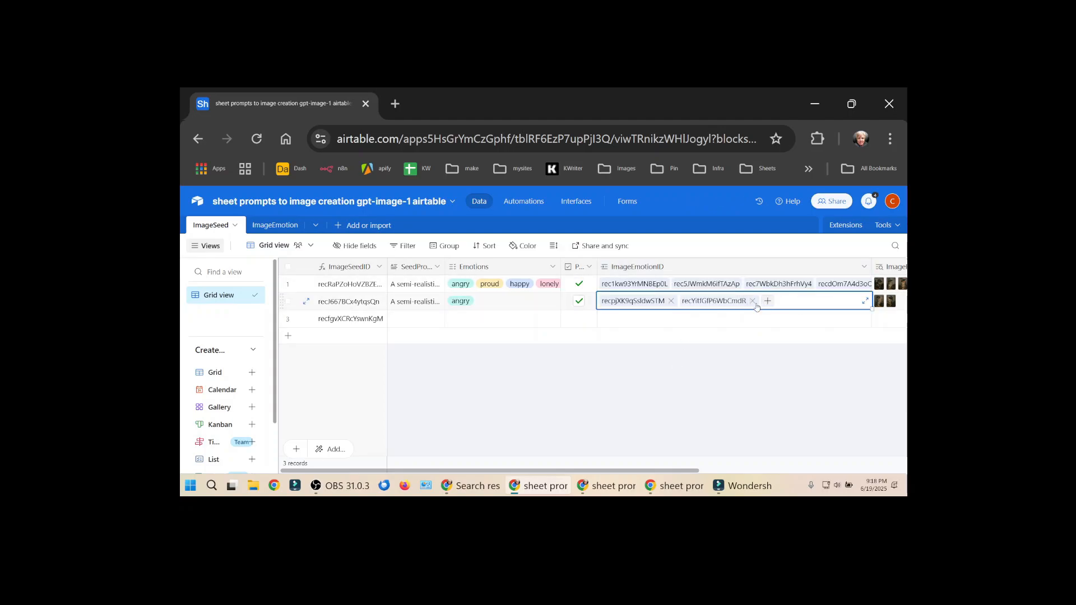
left_click(678, 344)
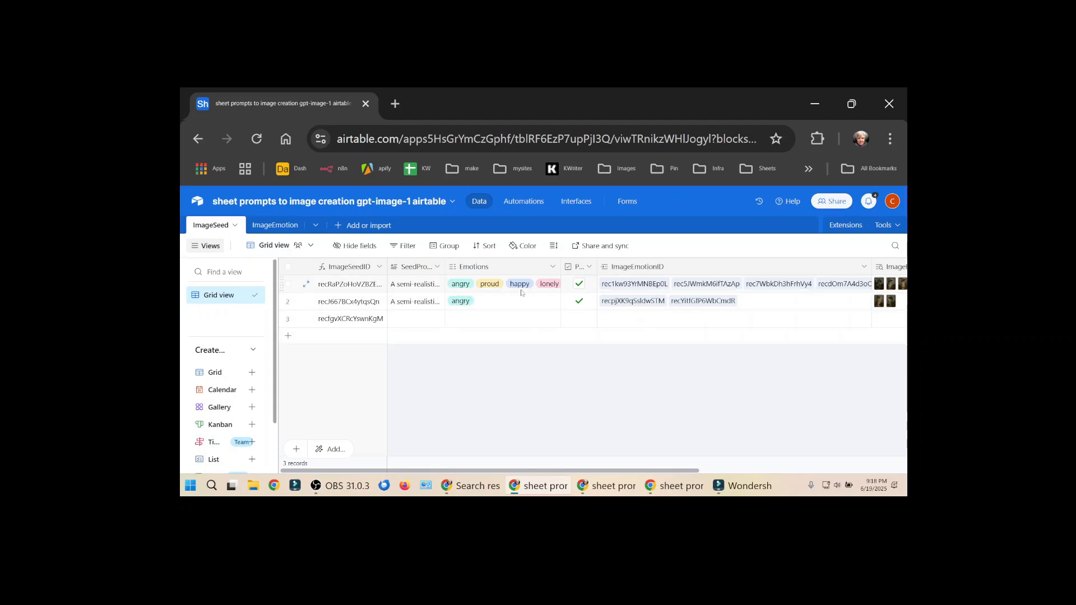
left_click(263, 225)
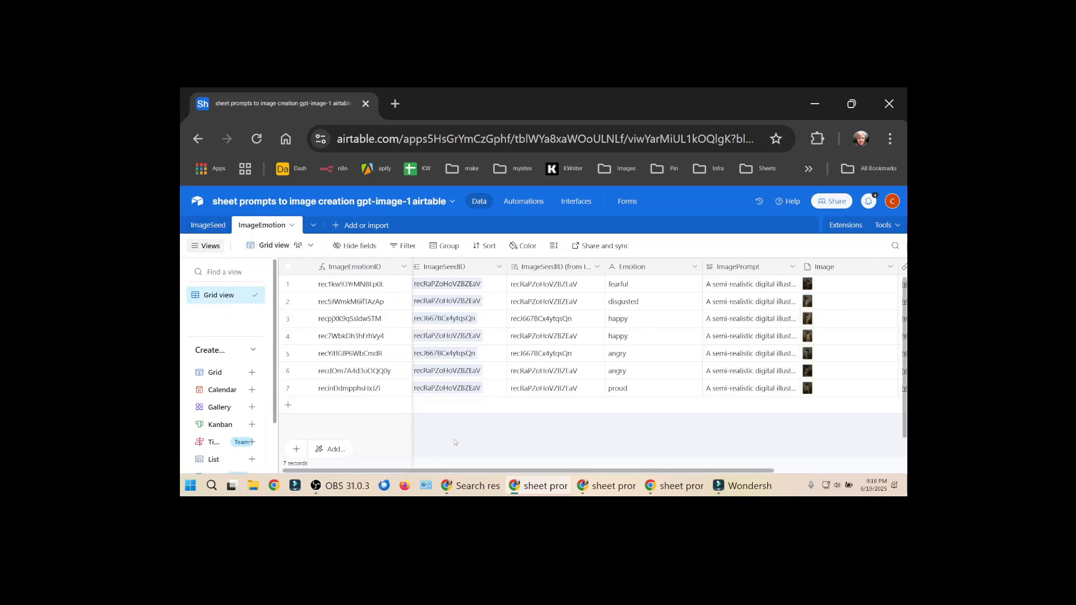
left_click(208, 225)
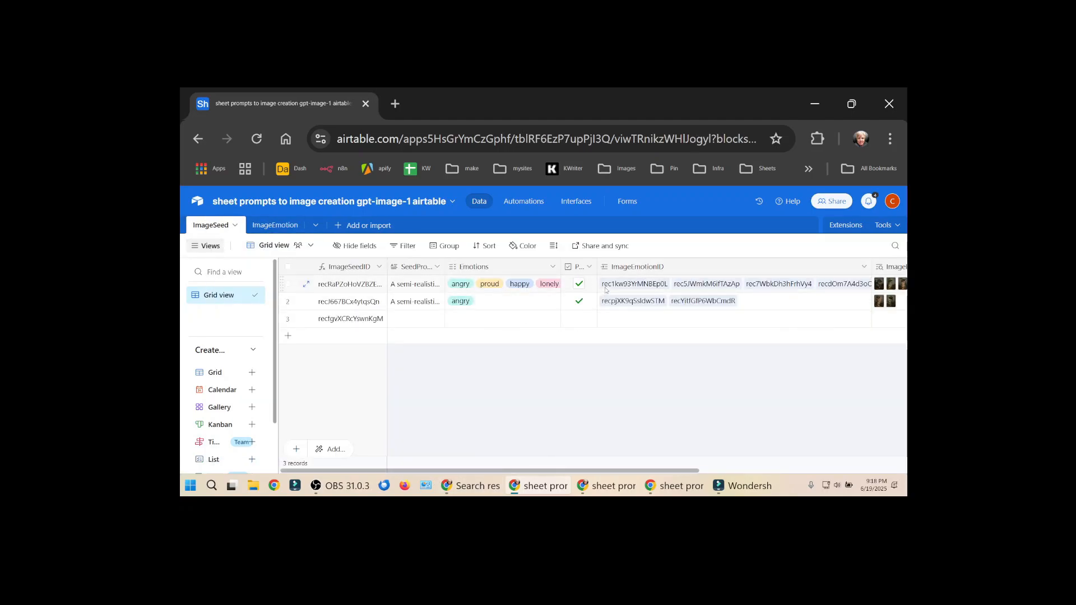
Copy the first ImageSeed record's ImageSeedID and search the ImageEmotion table for it.
left_click(345, 290)
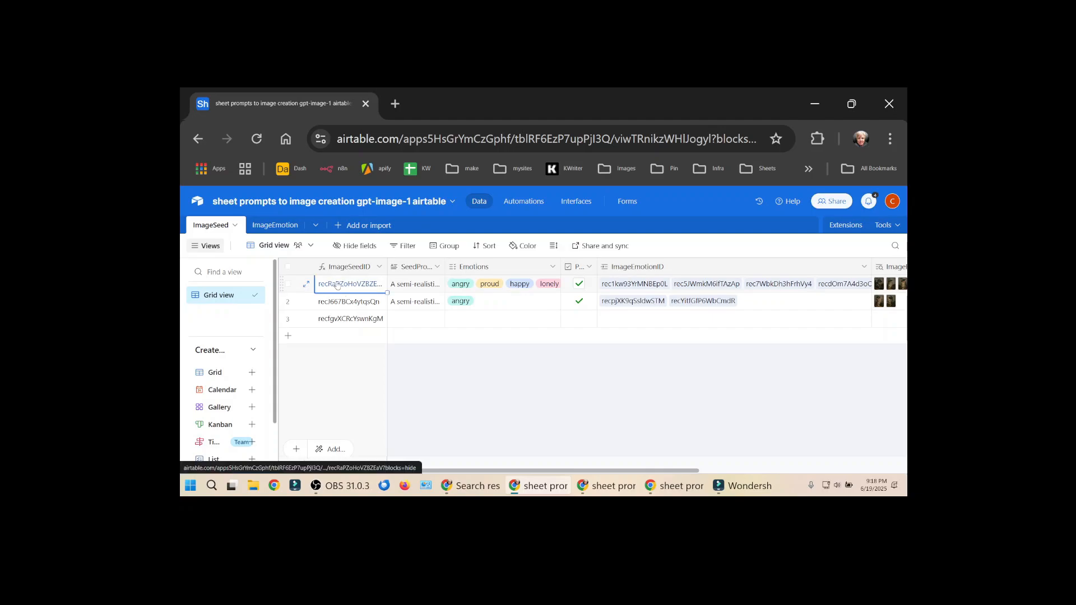
key("ctrl+c")
left_click(275, 225)
key("ctrl+f")
key("ctrl+v")
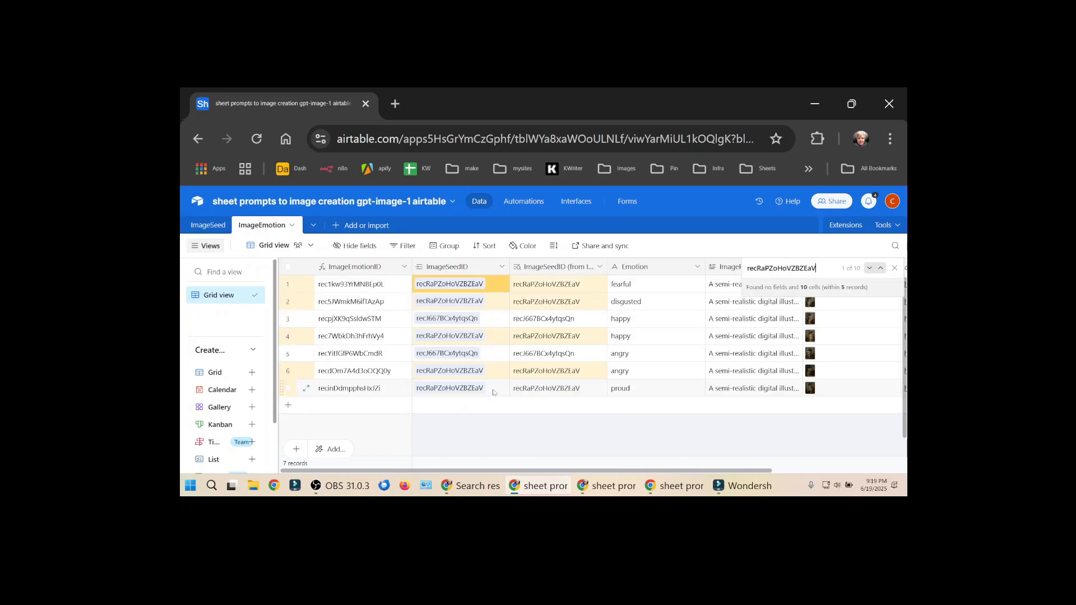
In the ImageSeed table, narrow the ImageEmotionID column and view the first two records' linked images and the first record's linked emotions.
left_click(208, 225)
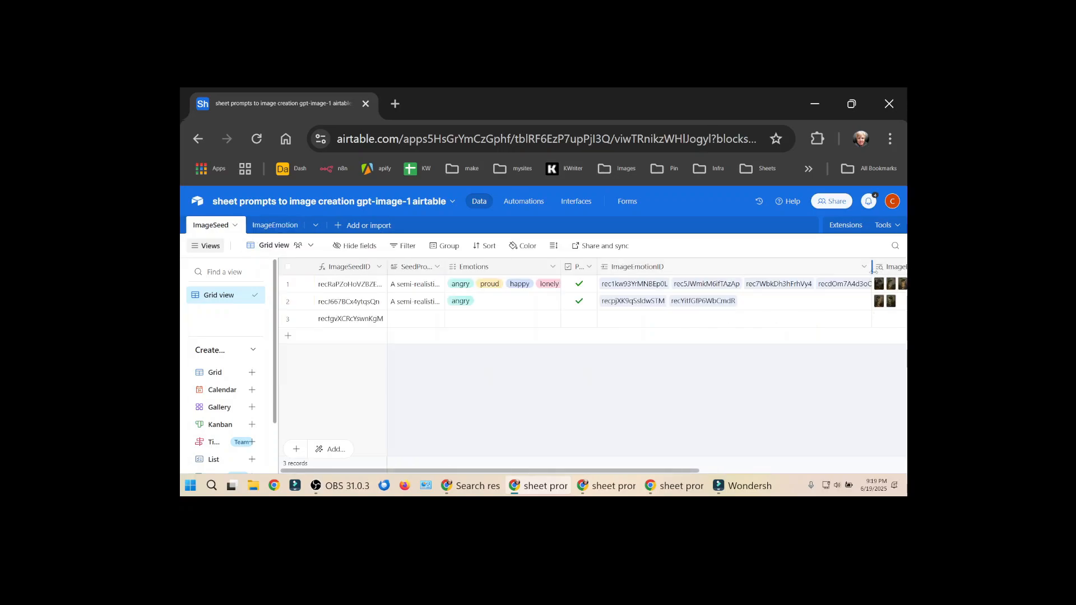
left_click(708, 285)
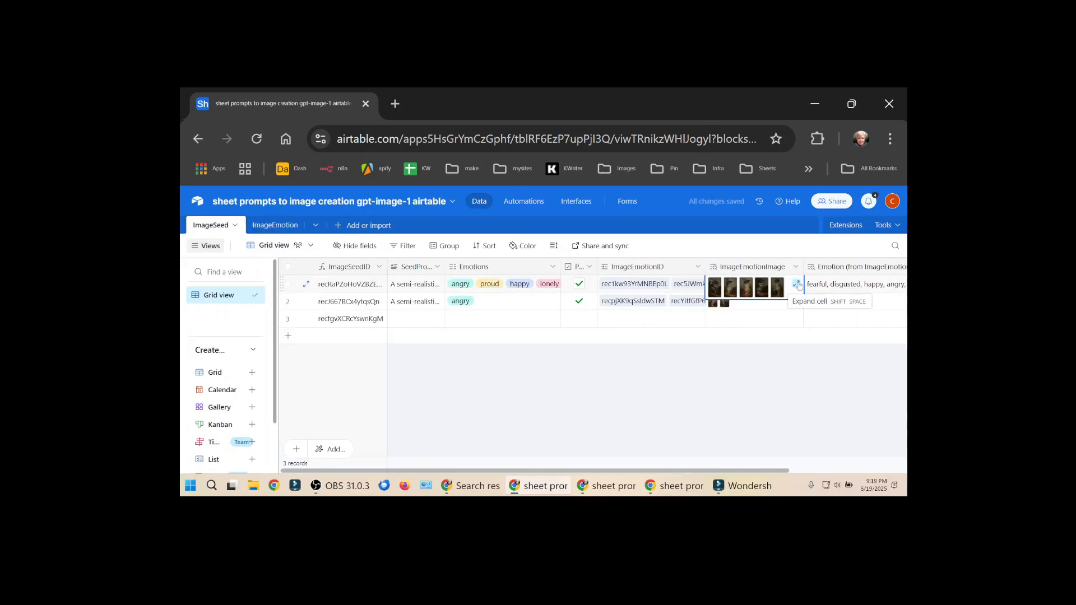
left_click(797, 284)
scroll(604, 363, "down", 3)
scroll(604, 362, "up", 5)
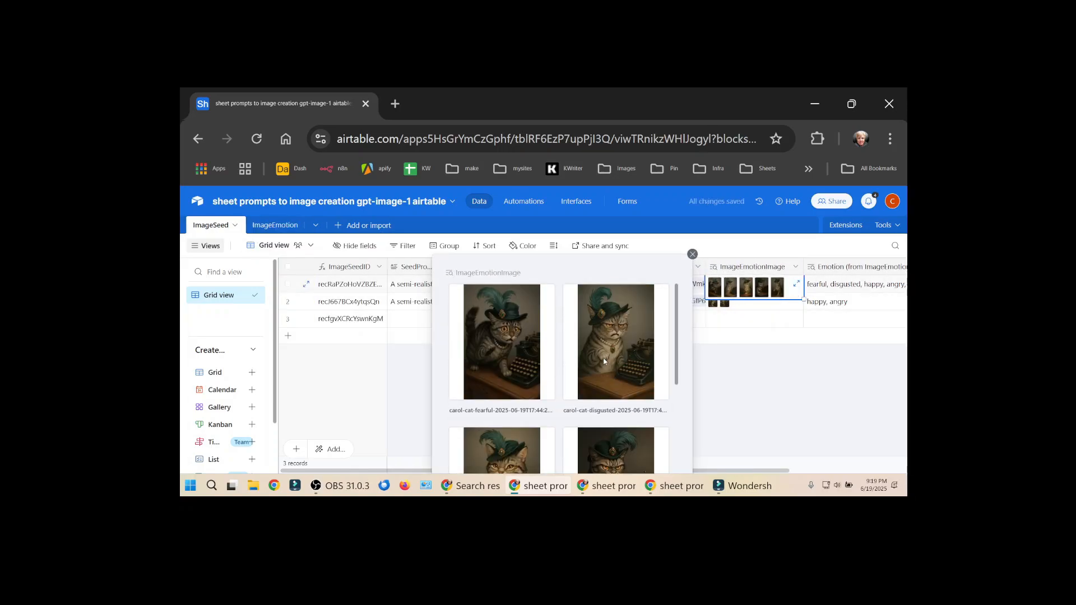
left_click(792, 304)
left_click(797, 297)
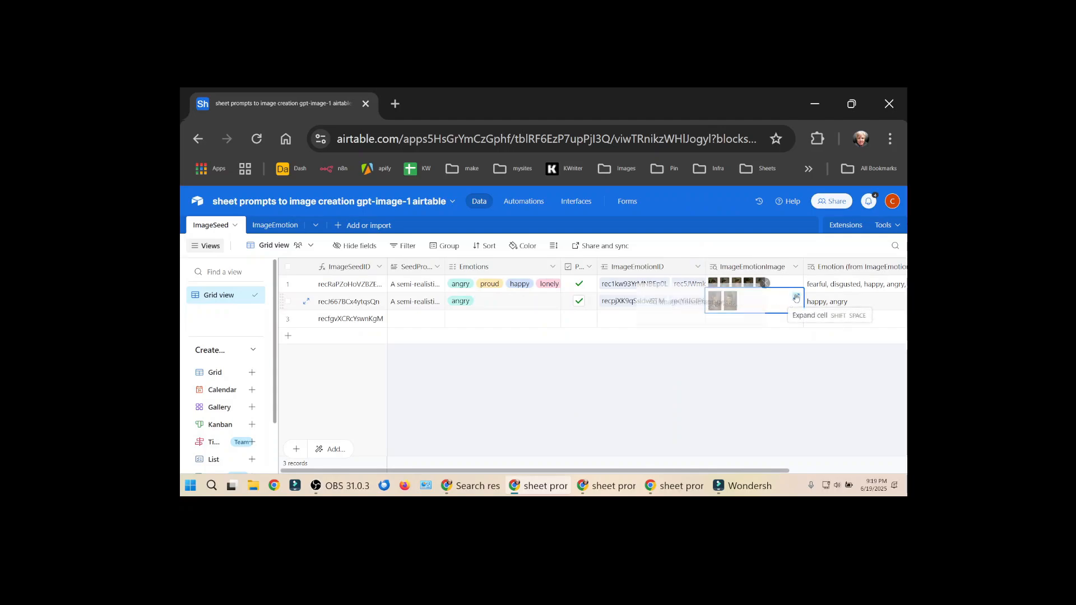
left_click(753, 366)
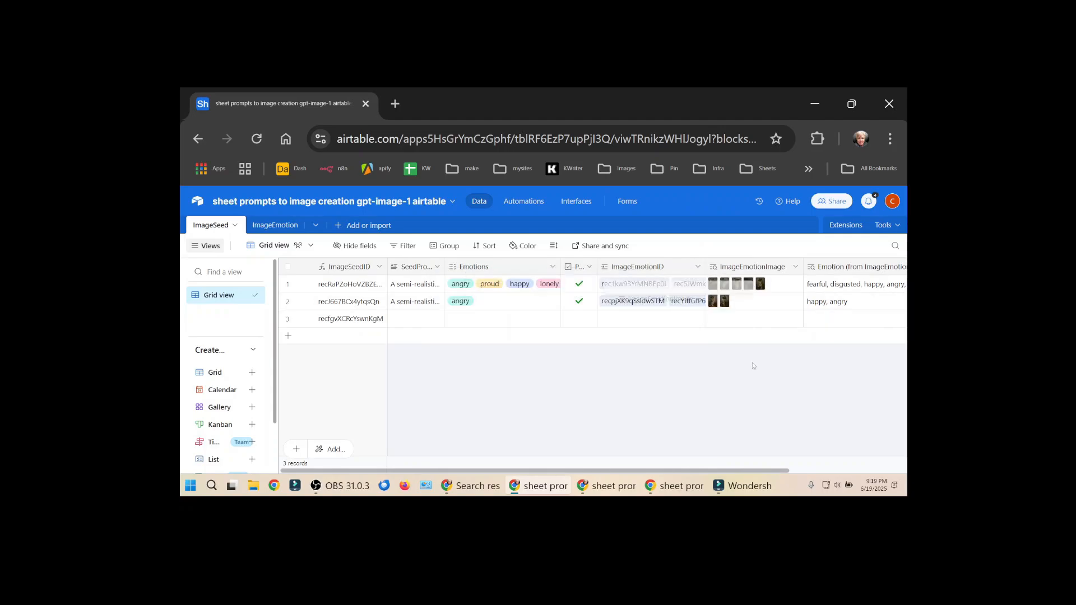
left_click(831, 284)
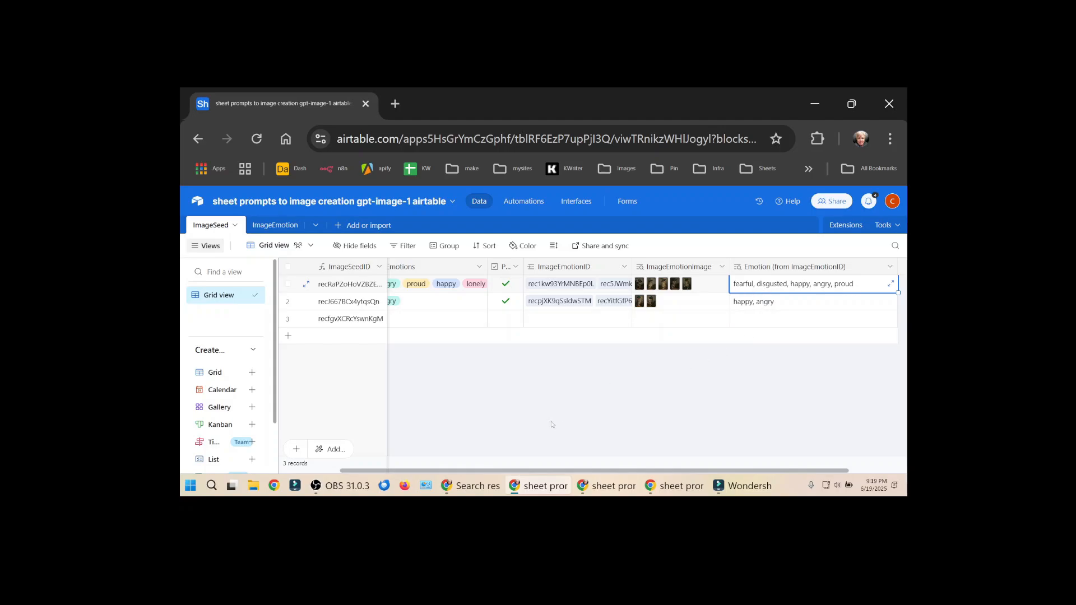
In the first ImageSeed record's Emotions field, remove angry, proud and happy, and add sad.
left_click_drag(495, 471, 469, 471)
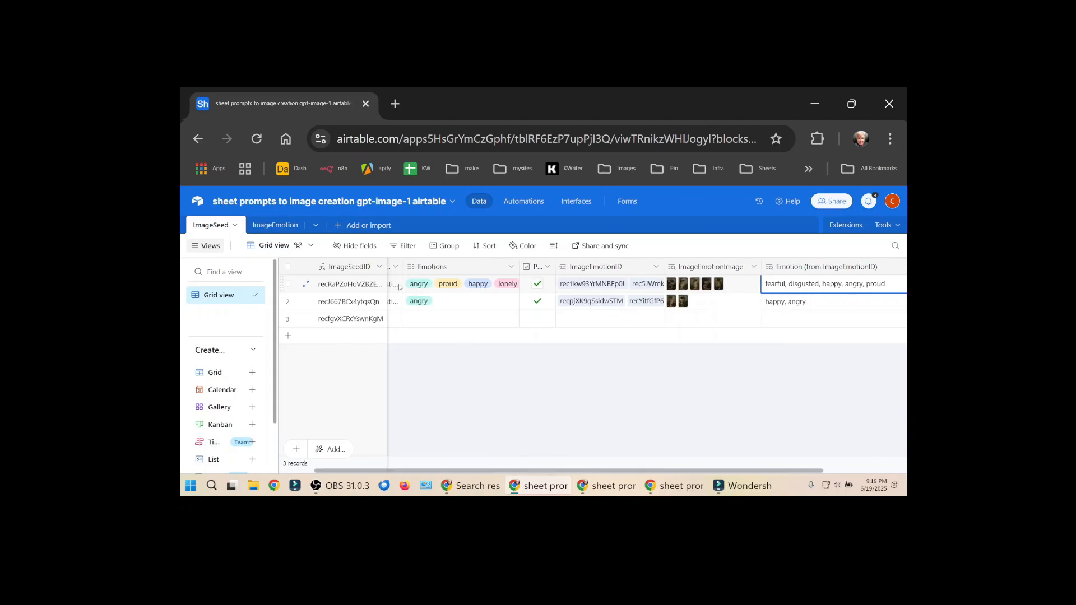
left_click(424, 285)
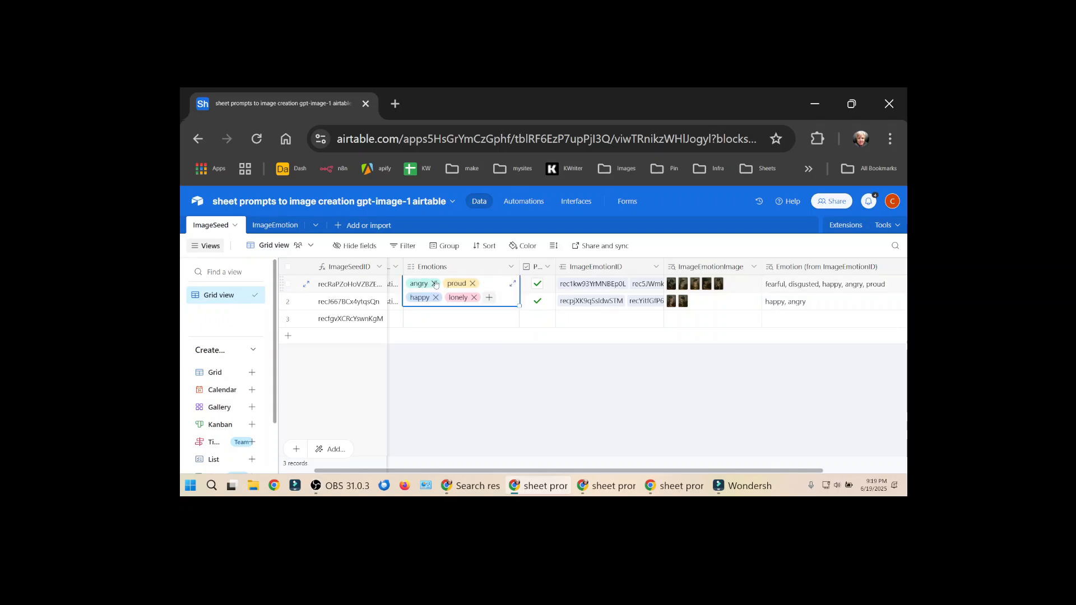
left_click(435, 283)
left_click(435, 284)
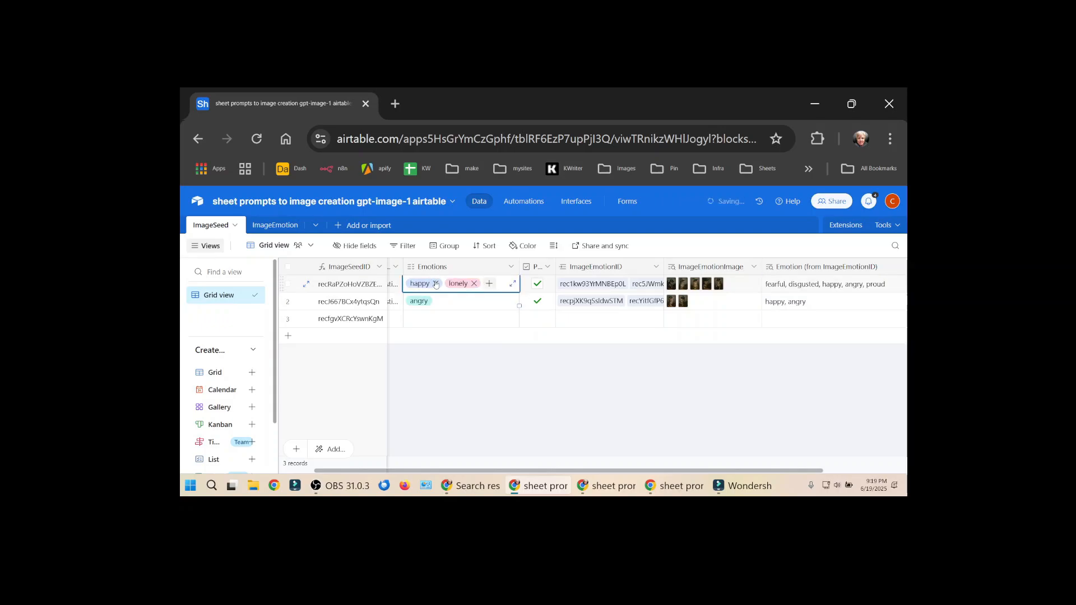
left_click(435, 284)
left_click(450, 283)
left_click(445, 342)
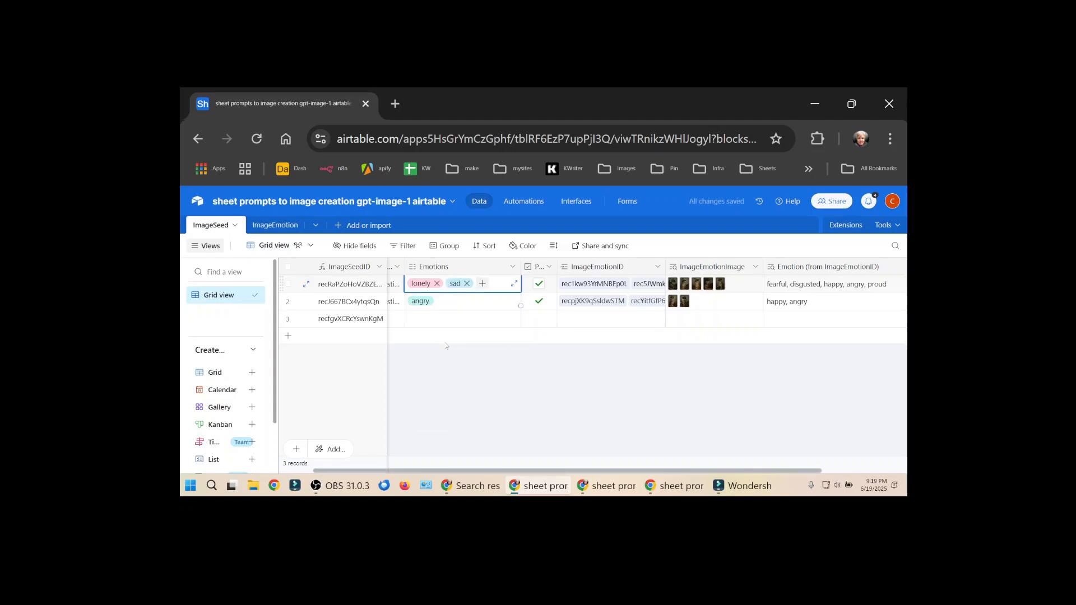
Replace angry with confused and embarrassed in the second ImageSeed record's Emotions field.
left_click(429, 305)
left_click(435, 302)
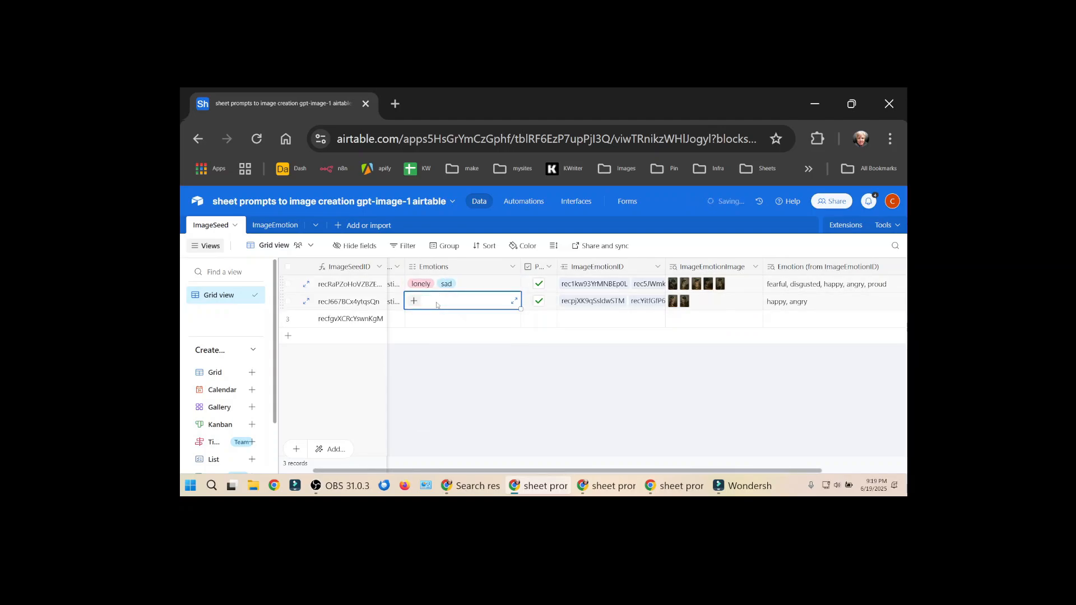
left_click(415, 302)
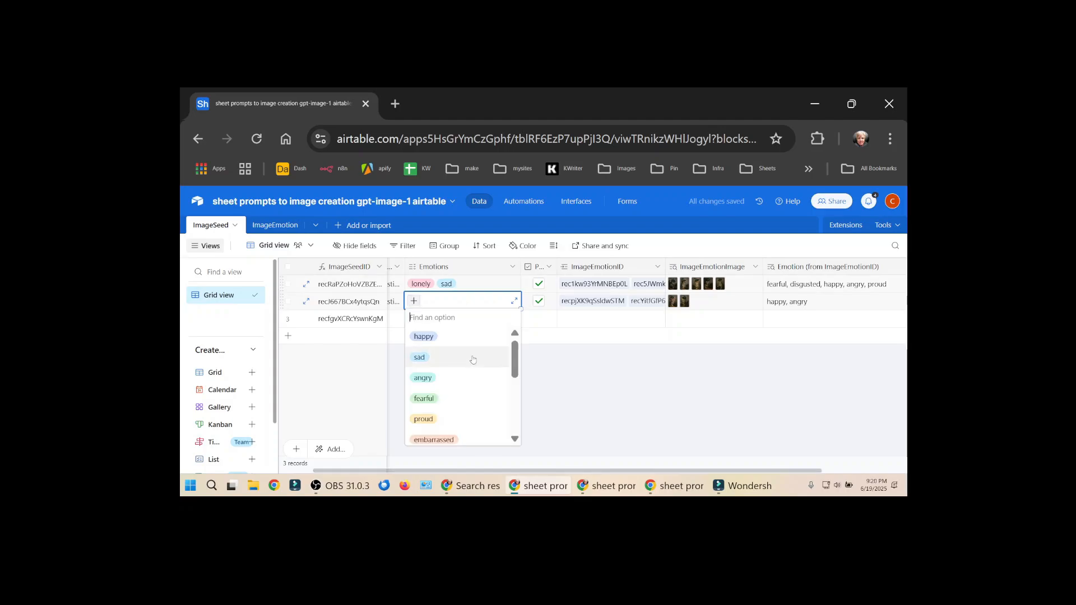
scroll(474, 359, "down", 3)
left_click(429, 421)
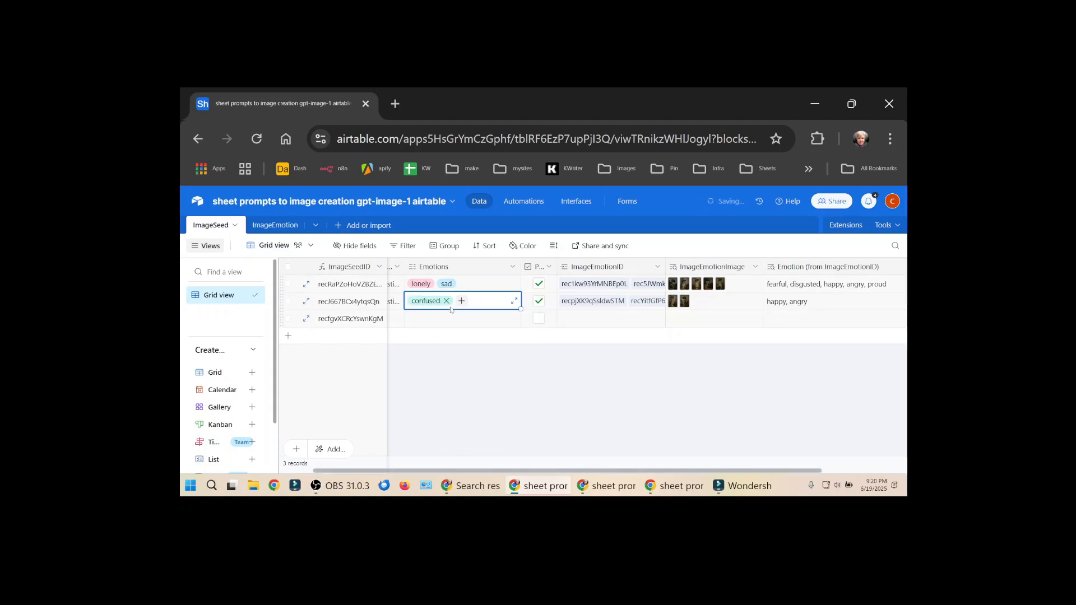
left_click(462, 301)
left_click(440, 439)
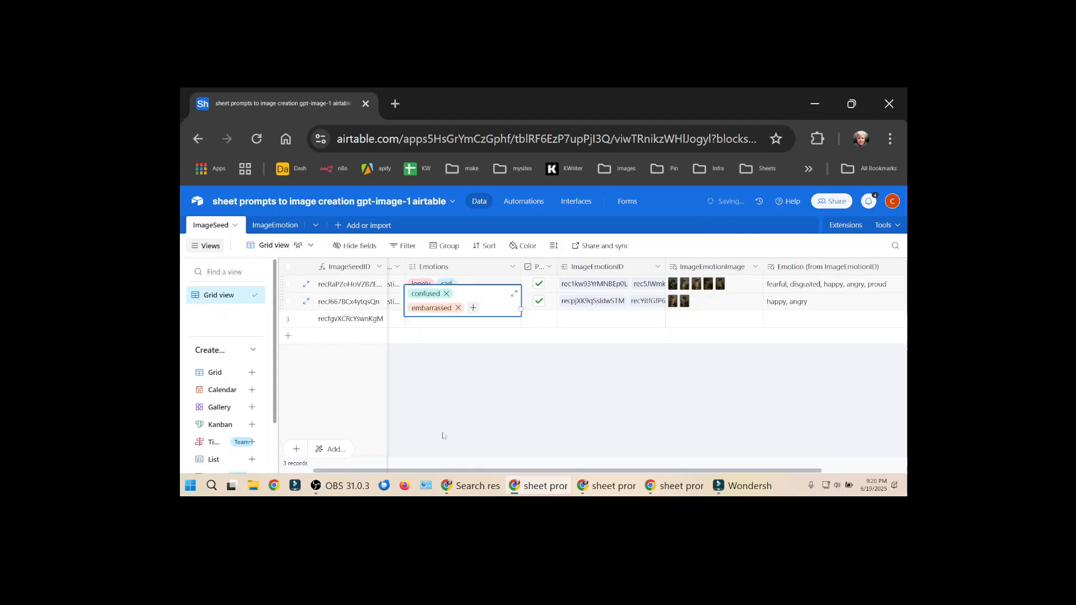
left_click(613, 372)
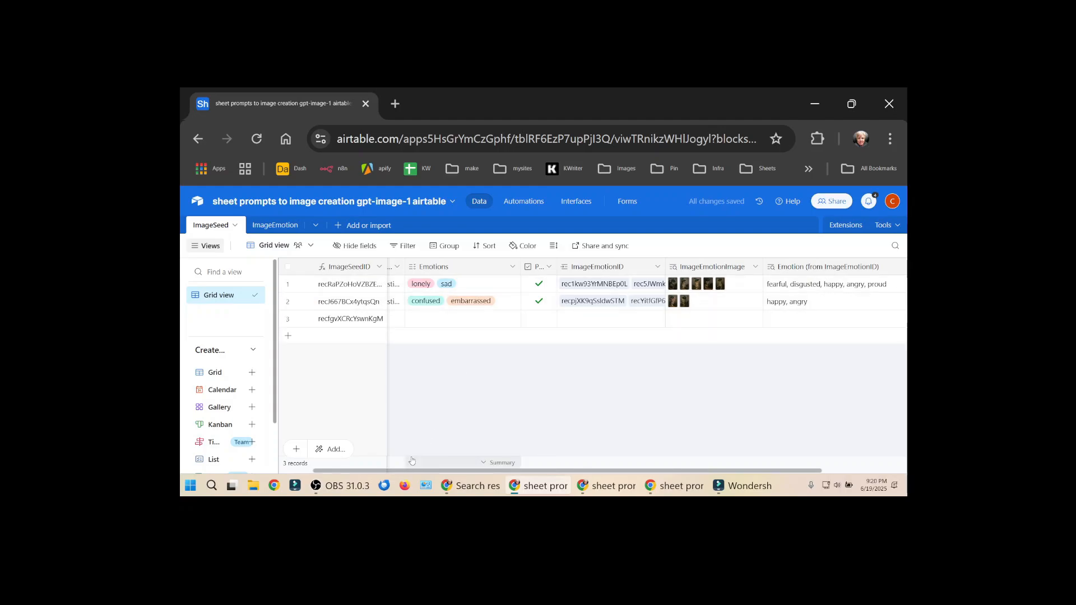
Widen the Process column to read its full heading, and narrow the column again.
left_click_drag(385, 472, 351, 473)
left_click_drag(596, 267, 656, 266)
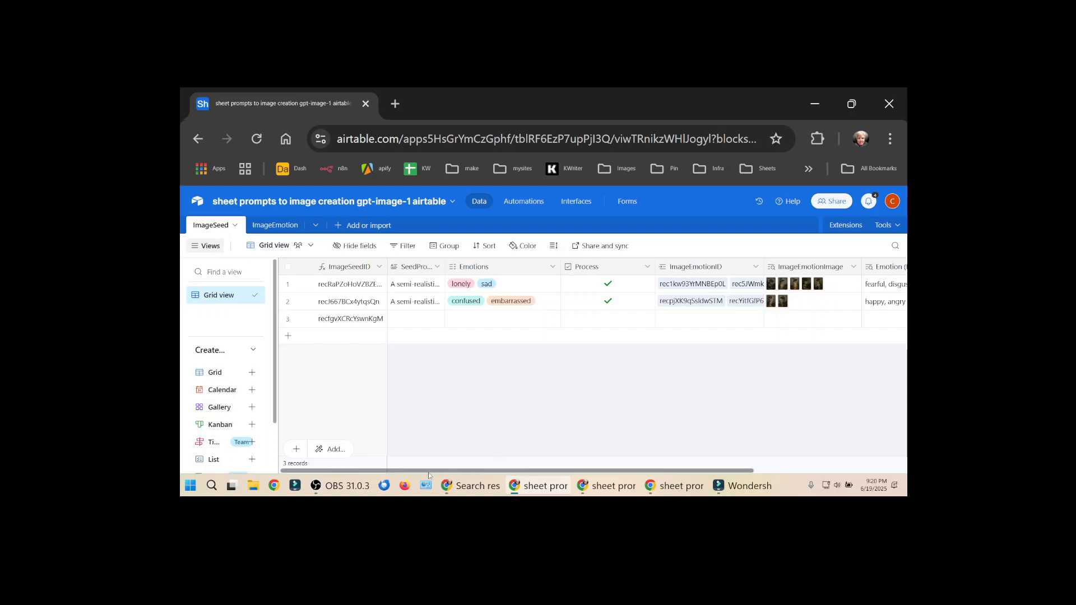
left_click_drag(656, 267, 593, 267)
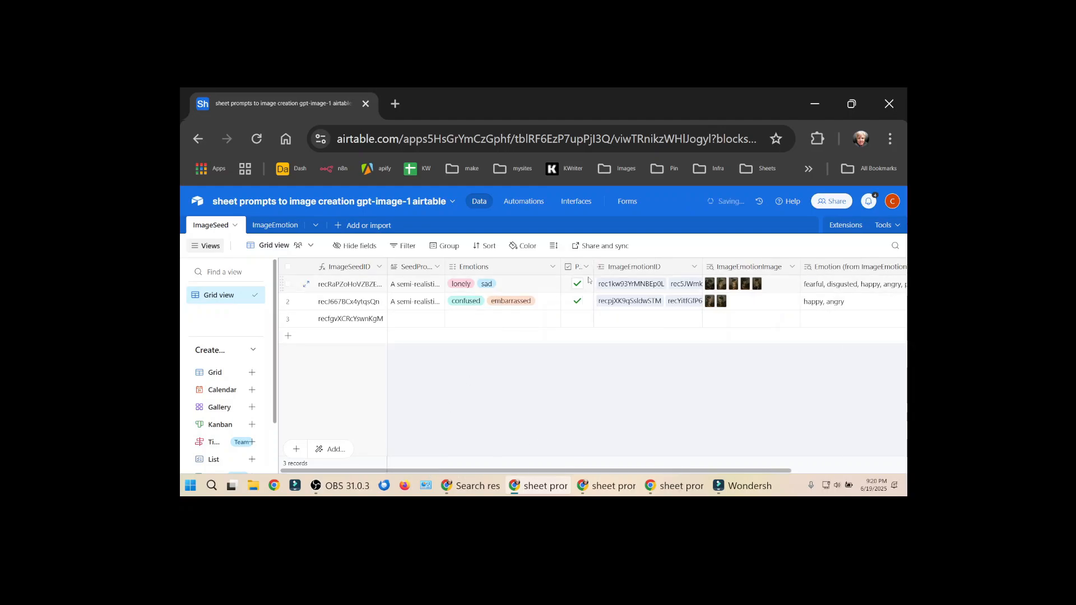
left_click_drag(395, 470, 438, 460)
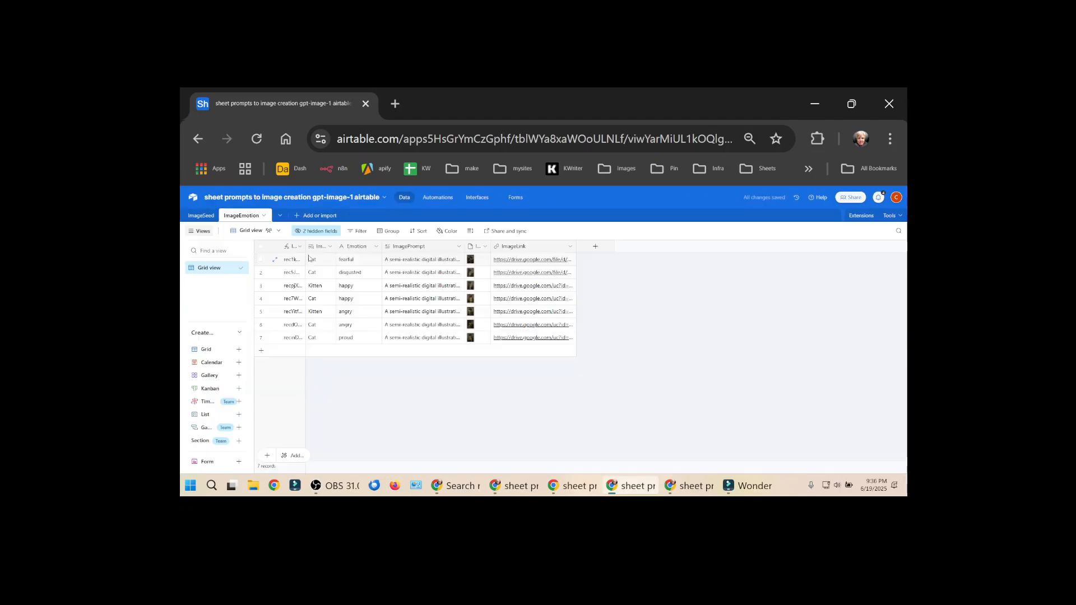
Duplicate the ImageSeed table together with its records.
left_click(200, 217)
left_click(200, 217)
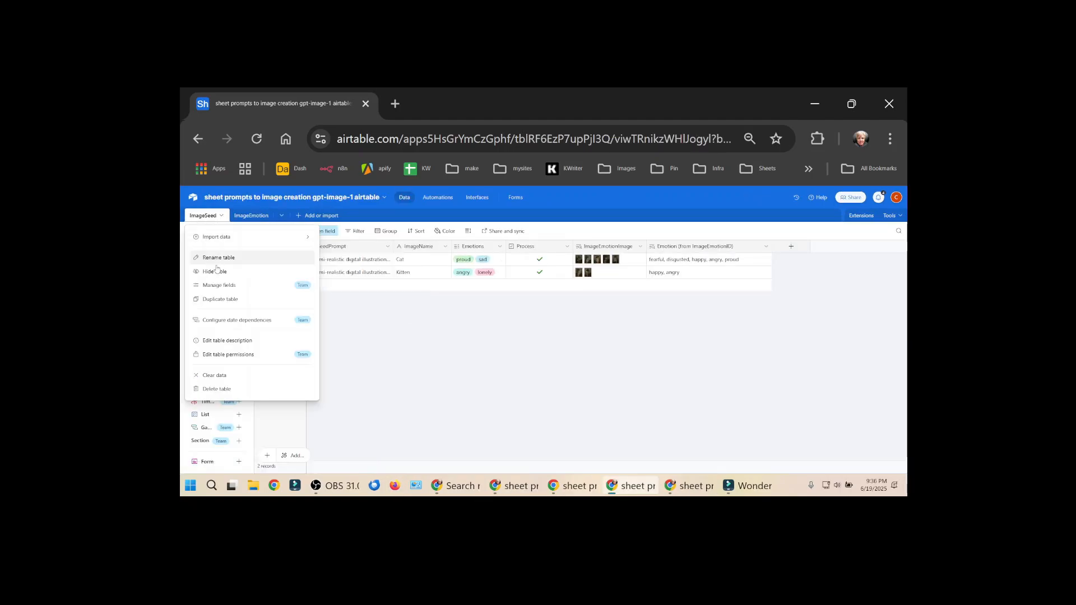
left_click(221, 299)
left_click(604, 349)
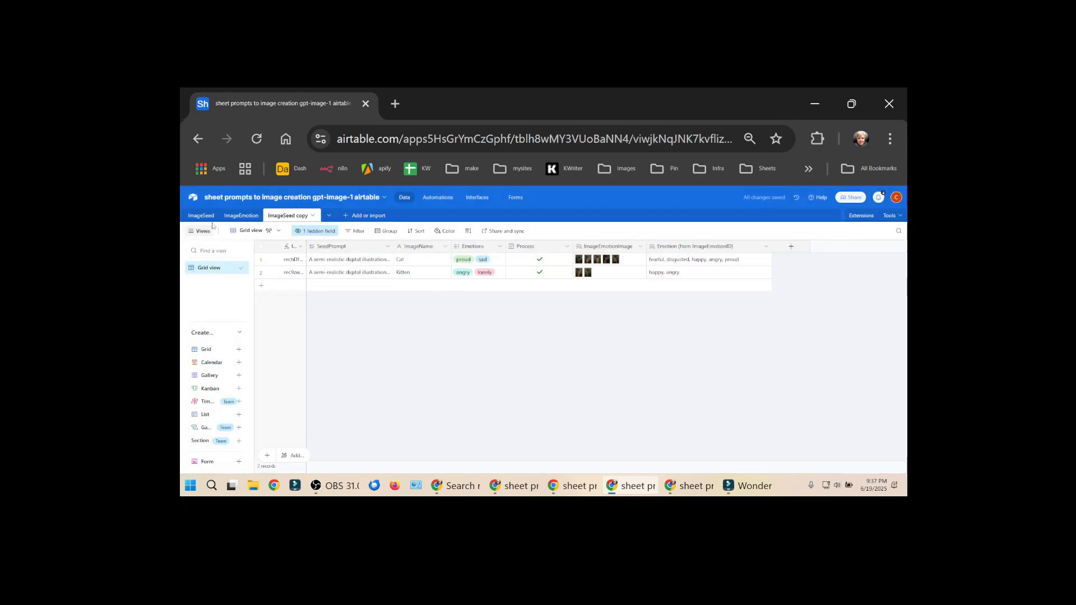
Duplicate the ImageEmotion table together with its records.
left_click(280, 215)
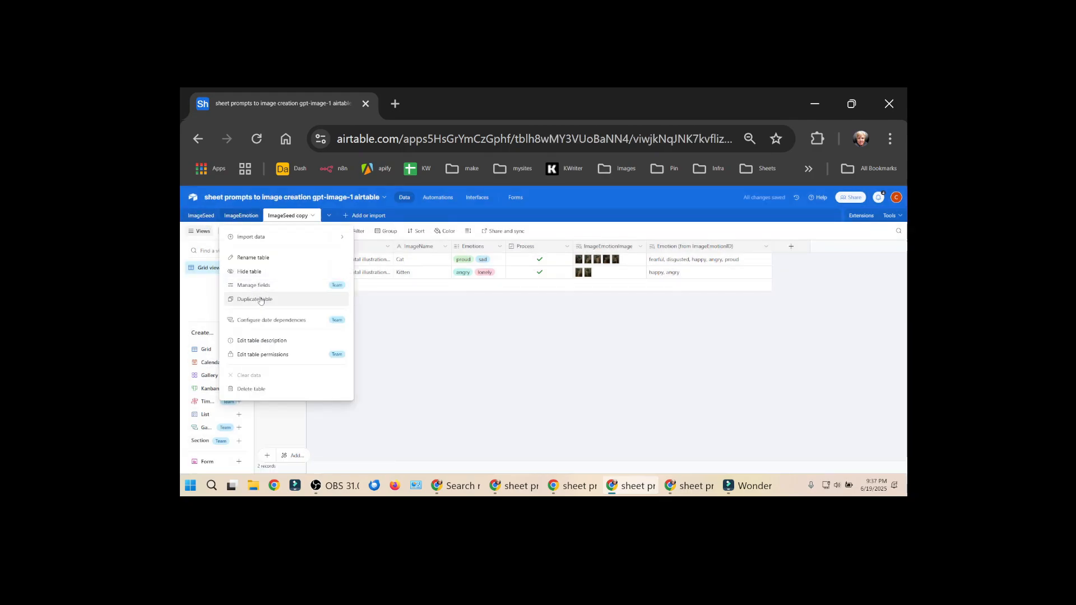
left_click(260, 301)
left_click(577, 348)
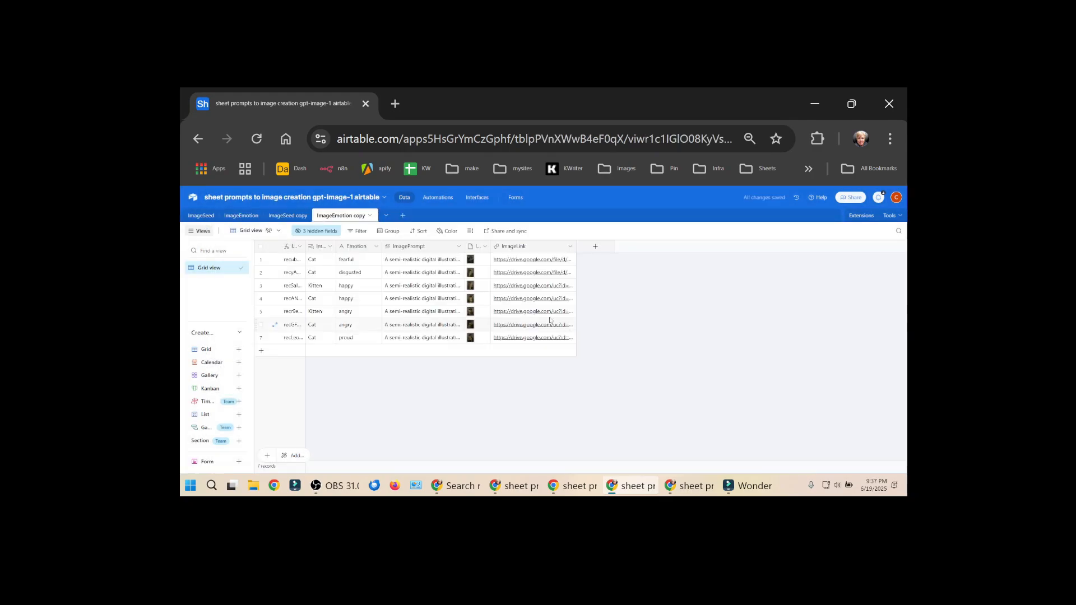
Reveal the hidden fields in ImageSeed copy and delete ImageEmotionID, ImageEmotionImage, Emotion (from ImageEmotionID) and ImageEmotion copy.
left_click(285, 217)
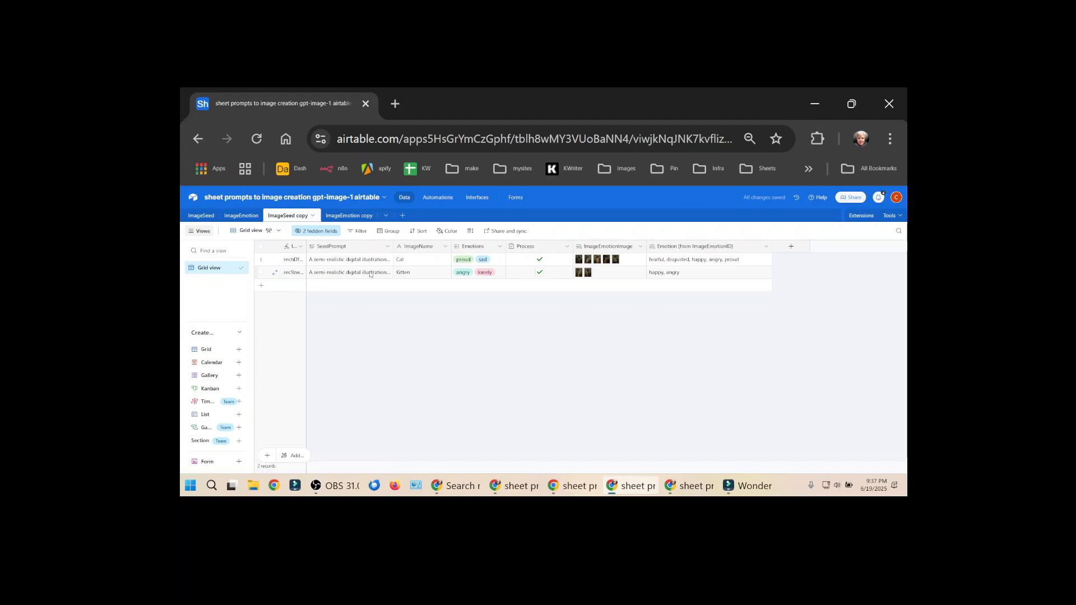
left_click(307, 230)
left_click(386, 355)
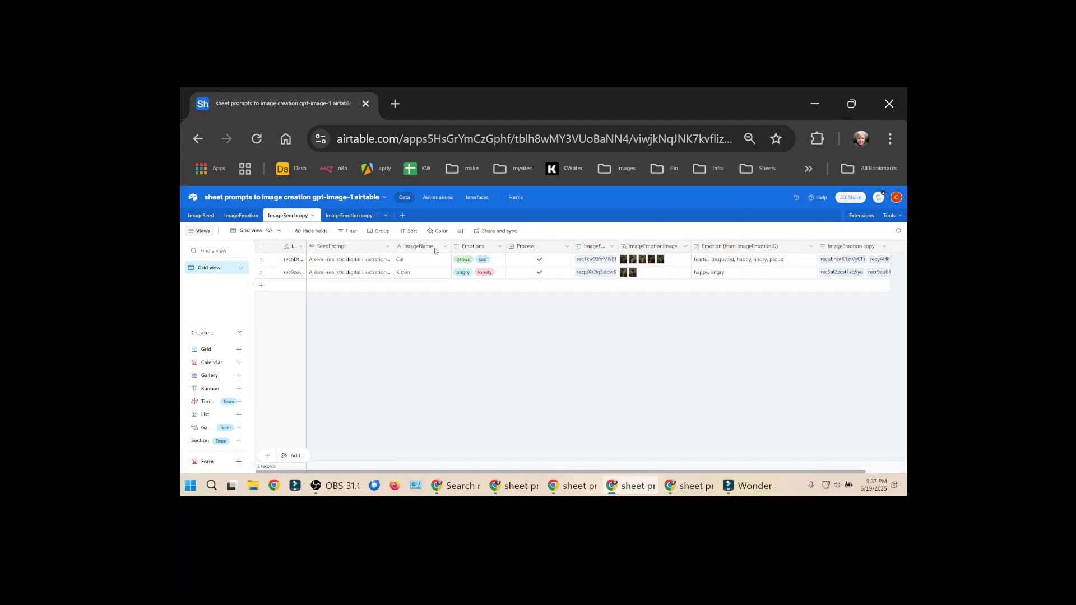
left_click(592, 249)
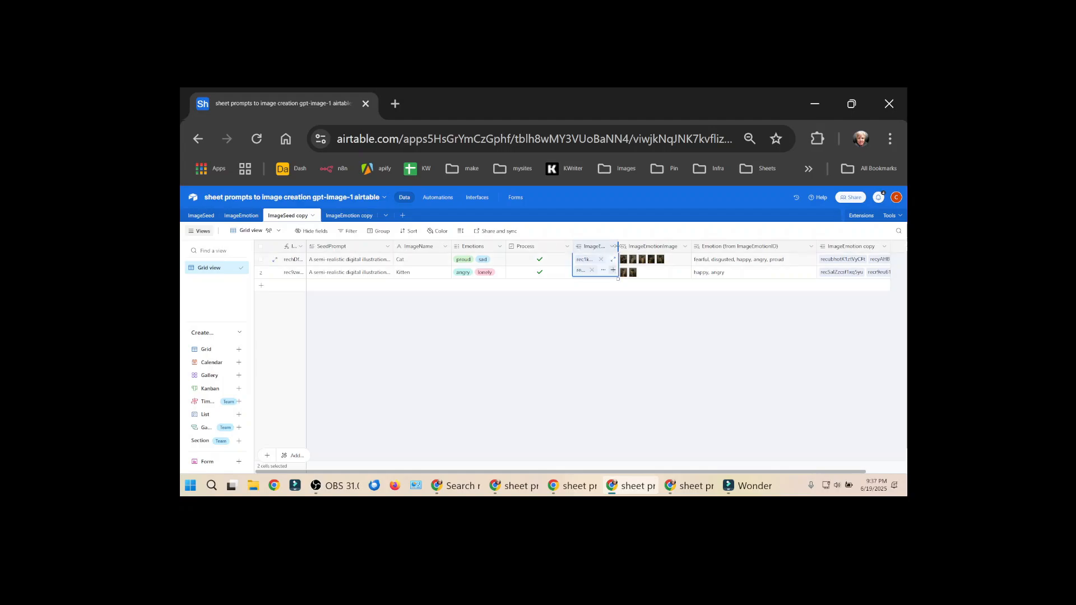
left_click_drag(617, 246, 647, 247)
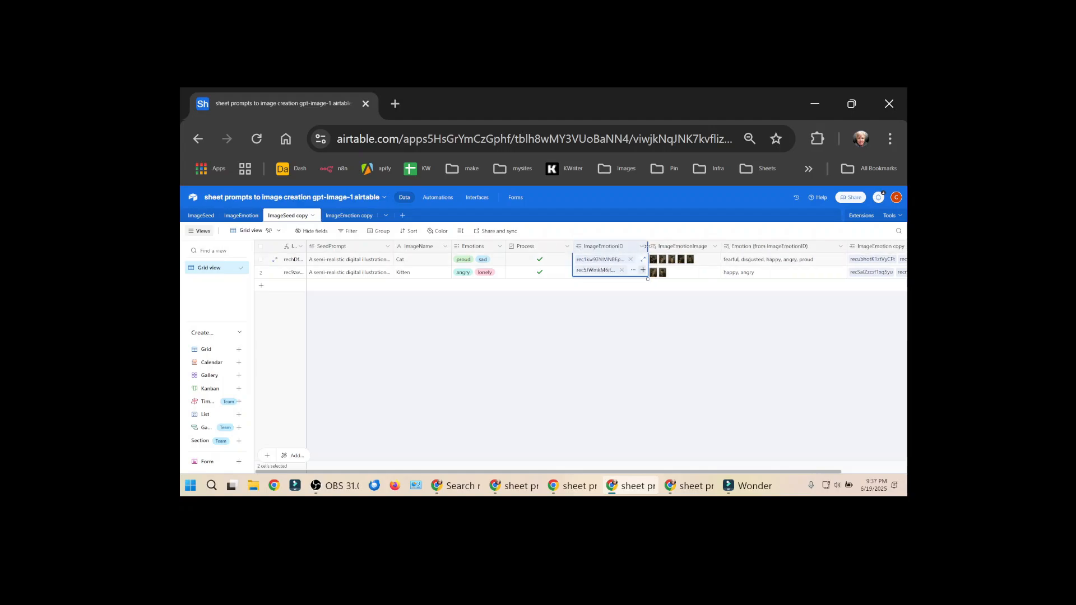
left_click(692, 250, "shift")
left_click(804, 250, "shift")
right_click(855, 250)
left_click(771, 337)
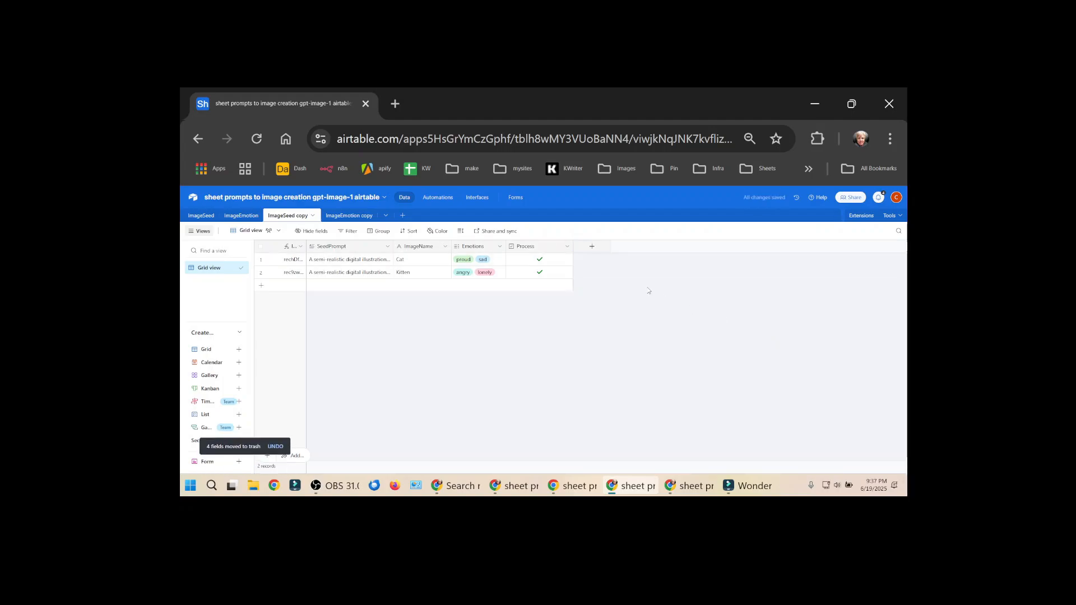
Reveal the hidden fields in ImageEmotion copy and delete the ImageName (from ImageSeedID) field.
left_click(338, 217)
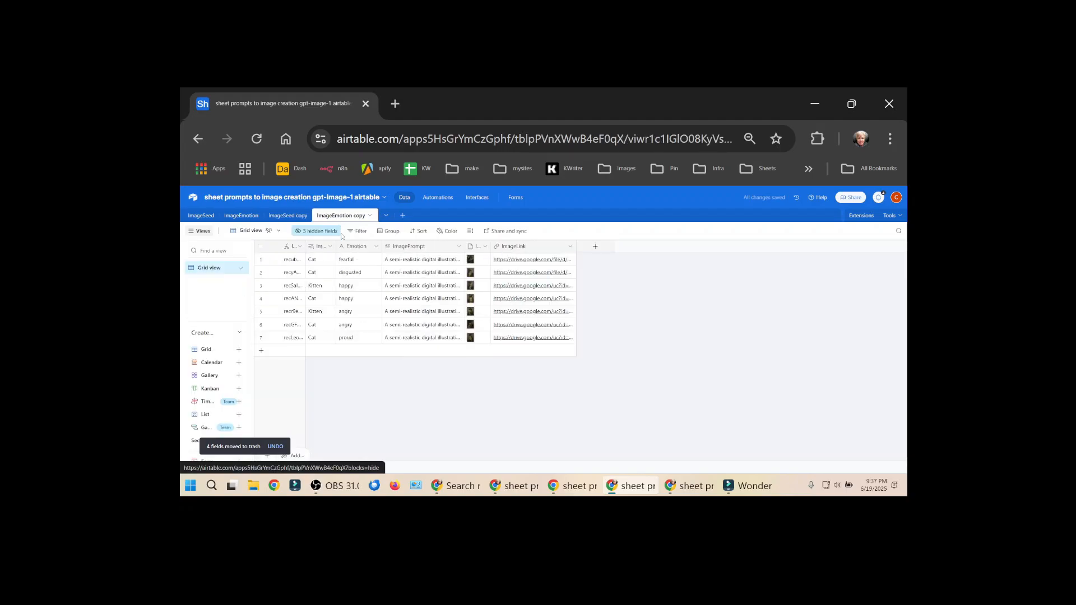
left_click(307, 235)
left_click(329, 286)
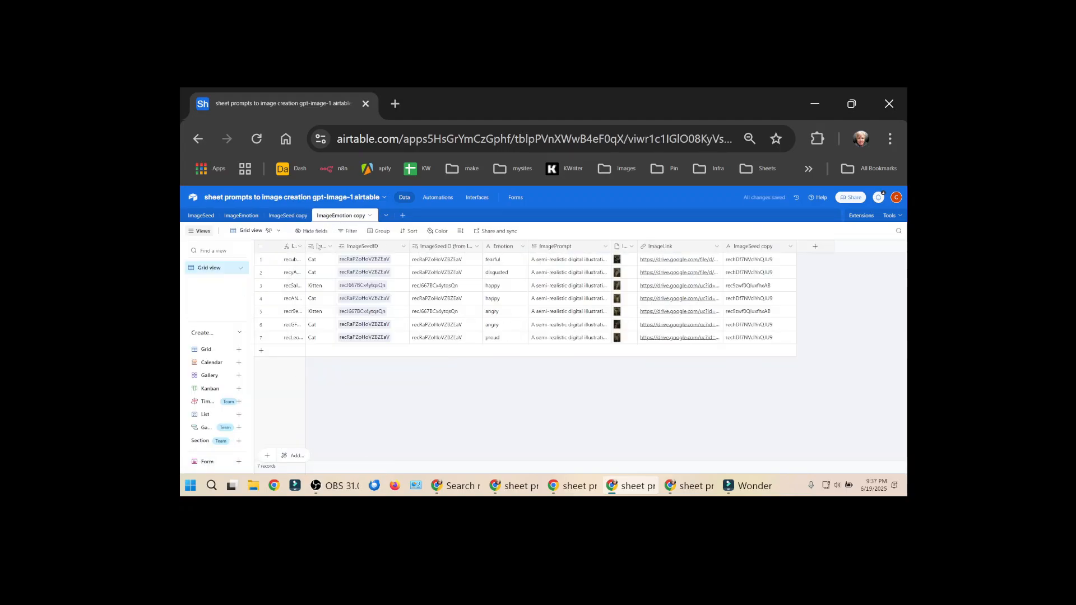
left_click(319, 247)
left_click_drag(337, 247, 433, 247)
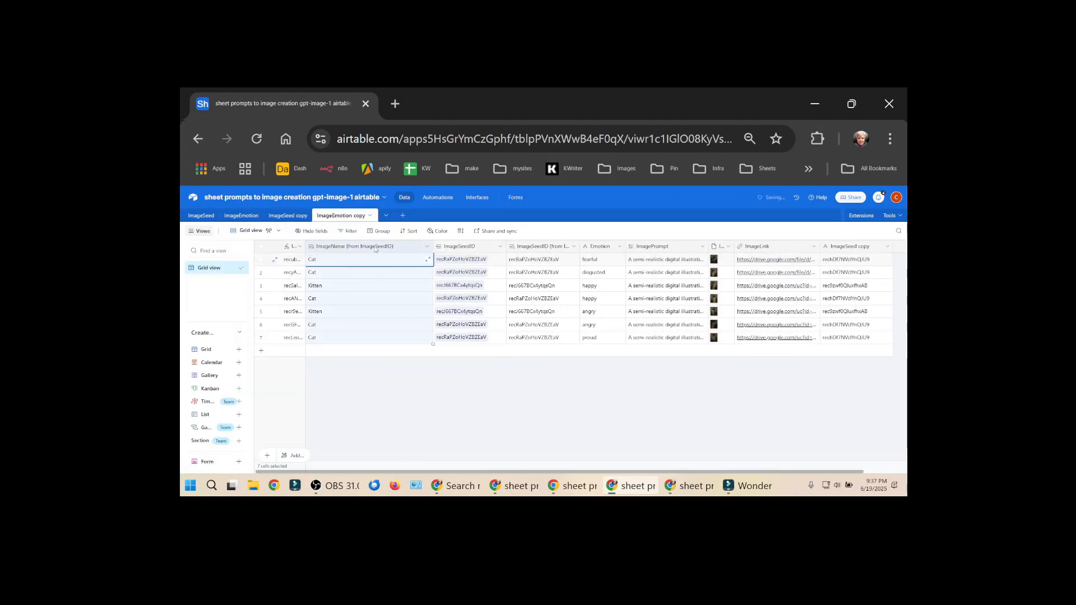
right_click(375, 249)
scroll(368, 438, "down", 1)
left_click(367, 457)
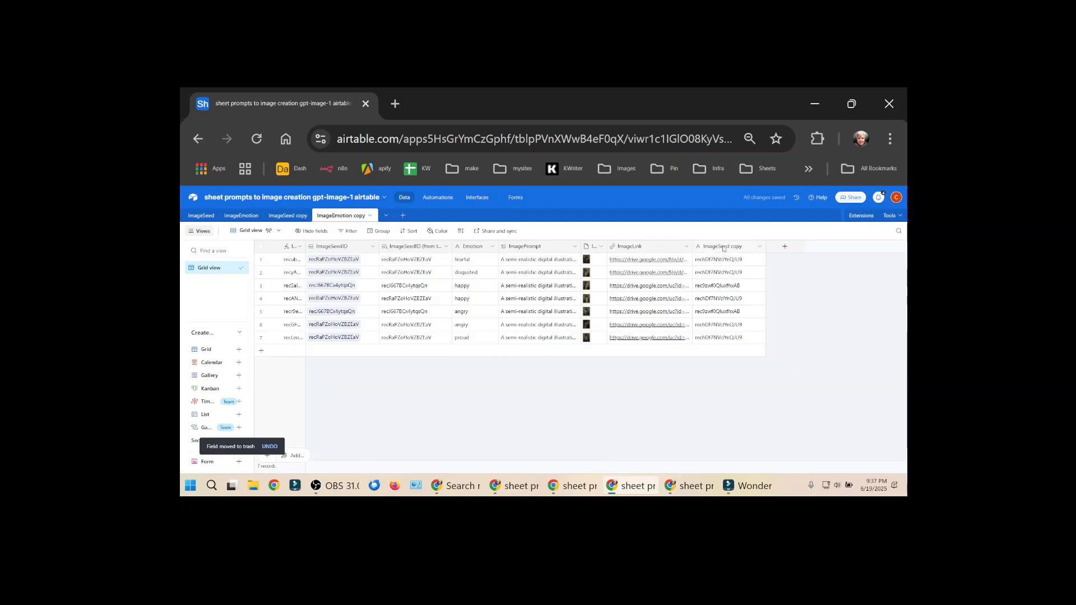
Delete the ImageSeedID link field and its neighbouring ImageSeedID lookup field from ImageEmotion copy.
left_click(415, 247)
left_click(336, 246, "shift")
right_click(342, 250)
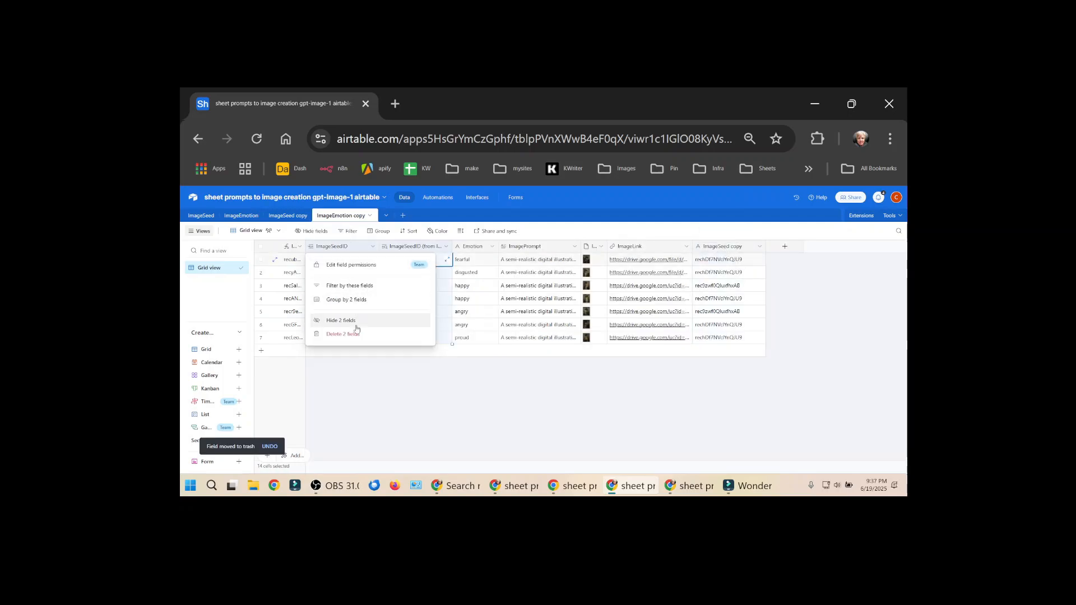
left_click(356, 333)
left_click(288, 217)
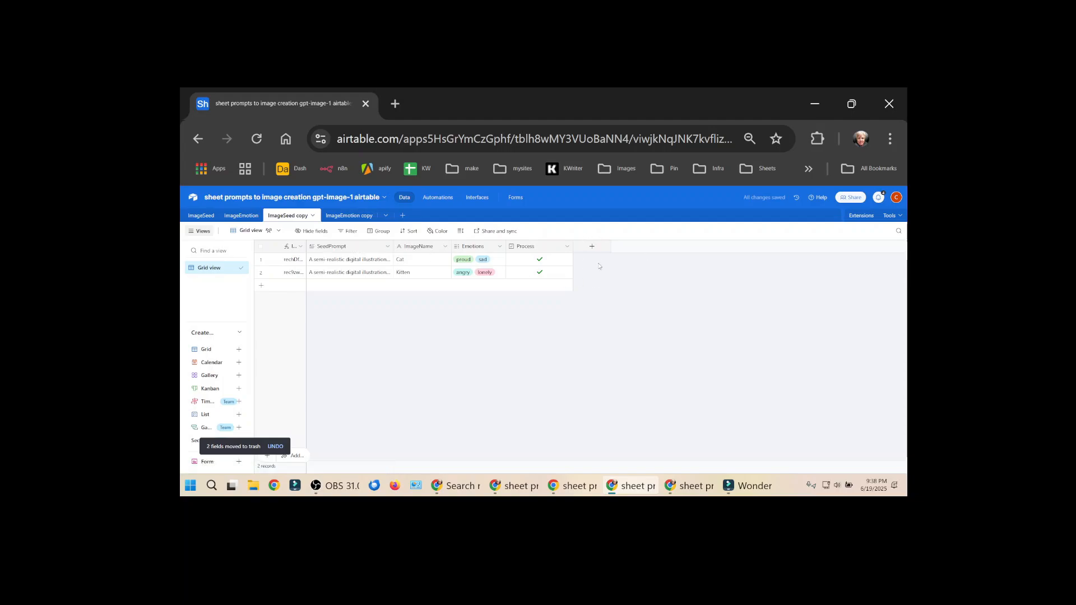
left_click(592, 248)
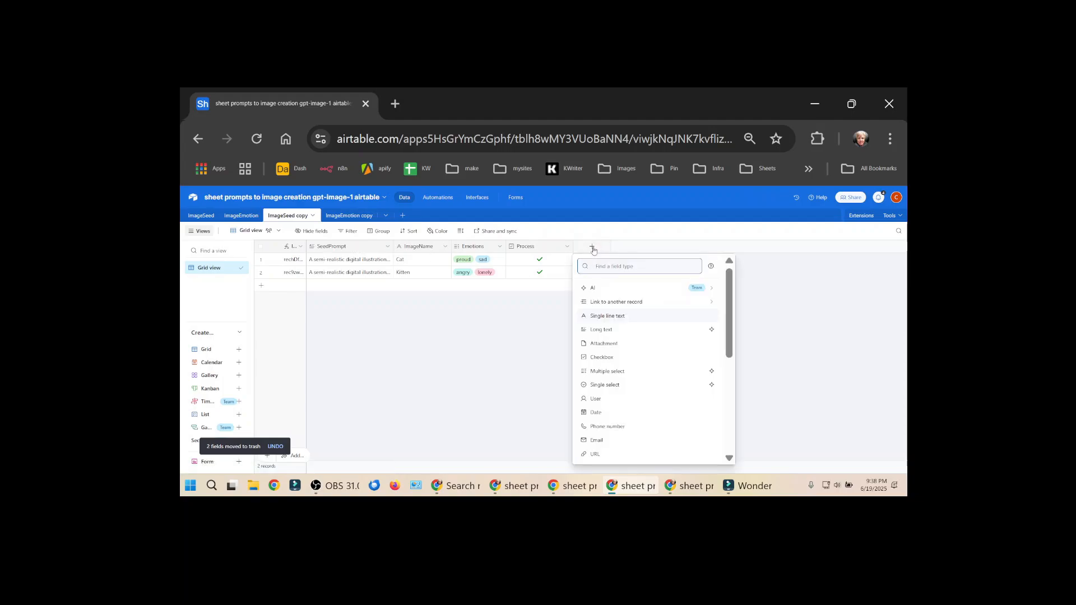
type("loo")
left_click_drag(604, 267, 591, 272)
key("BackSpace")
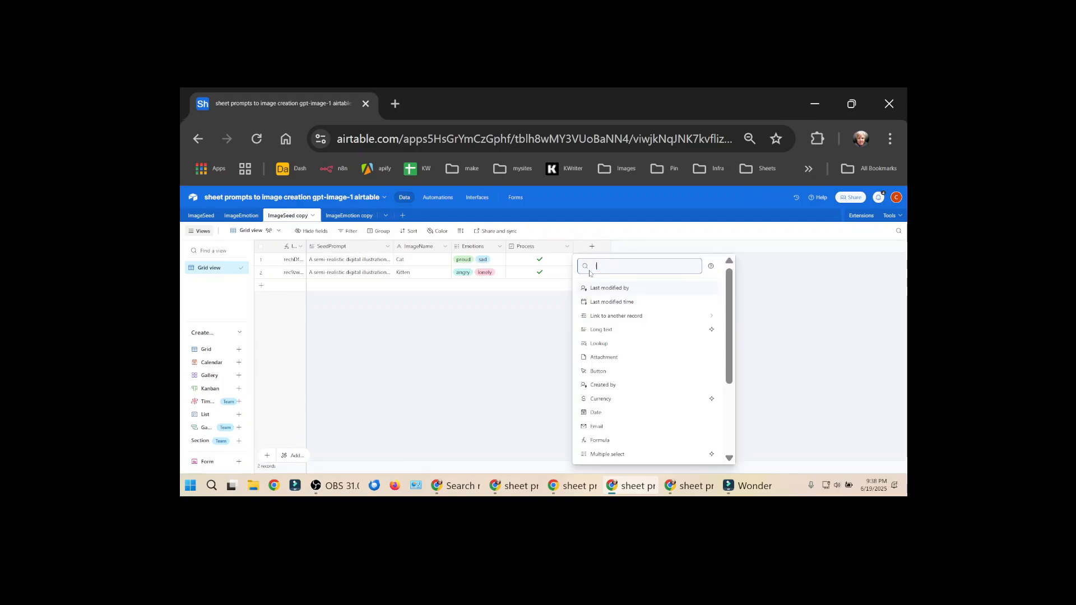
left_click(622, 293)
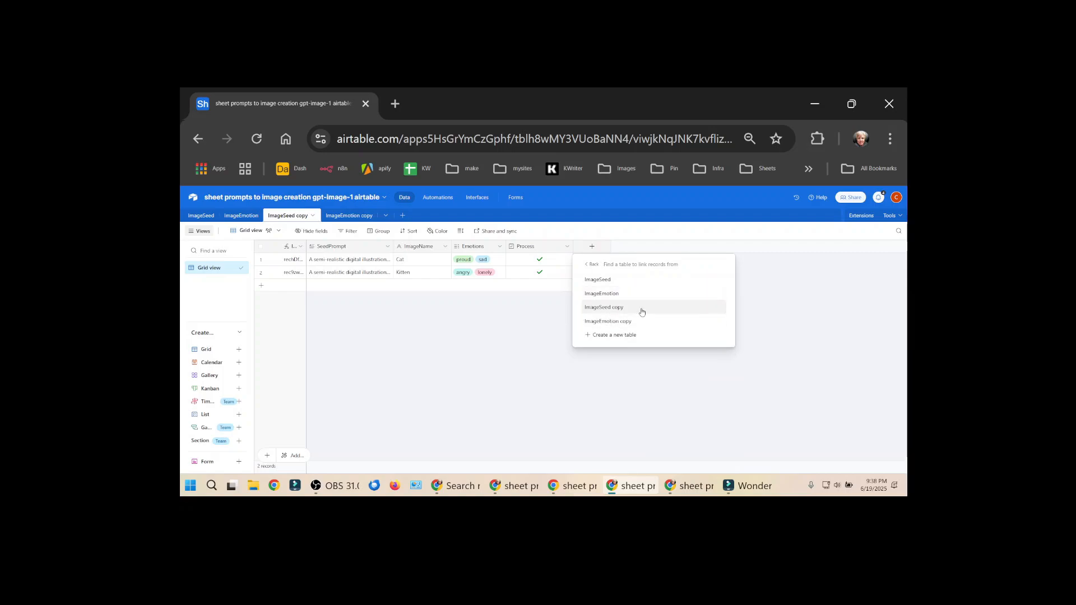
key("Escape")
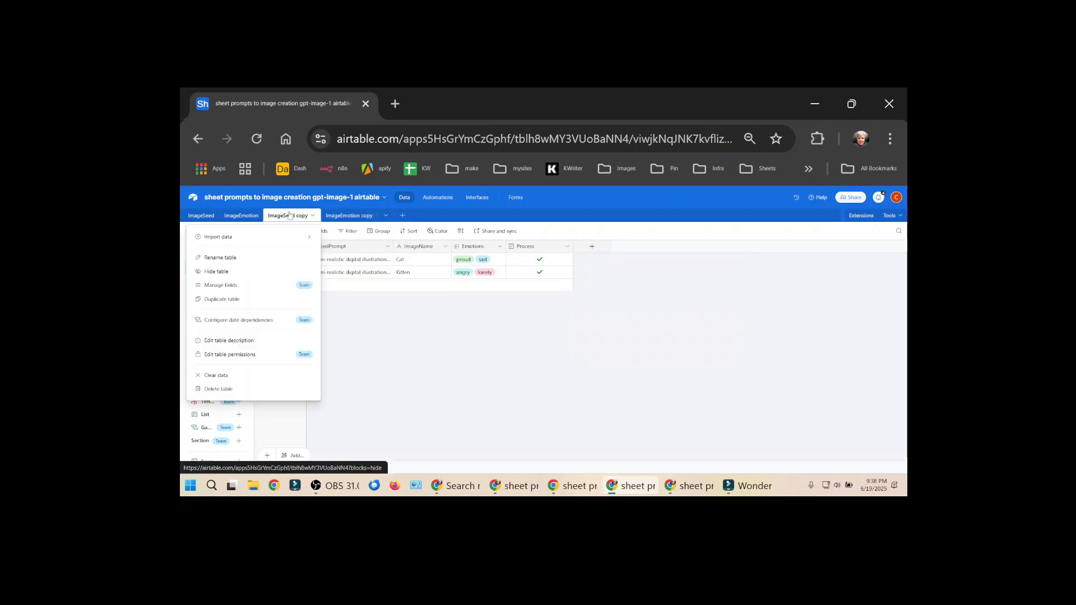
Rename the ImageSeed copy table as Primary and the ImageEmotion copy table as Secondary.
double_click(289, 215)
type("Primary")
key("Return")
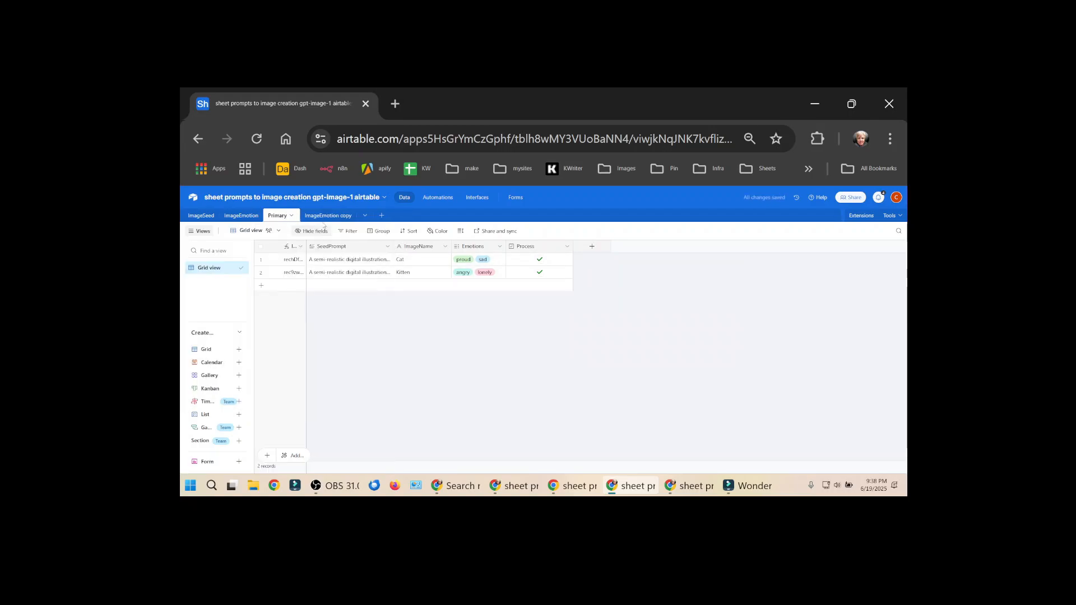
left_click(319, 215)
double_click(319, 216)
type("Secondary")
key("Return")
Add a field to the Primary table that links to Secondary records and allows linking to multiple records.
left_click(277, 215)
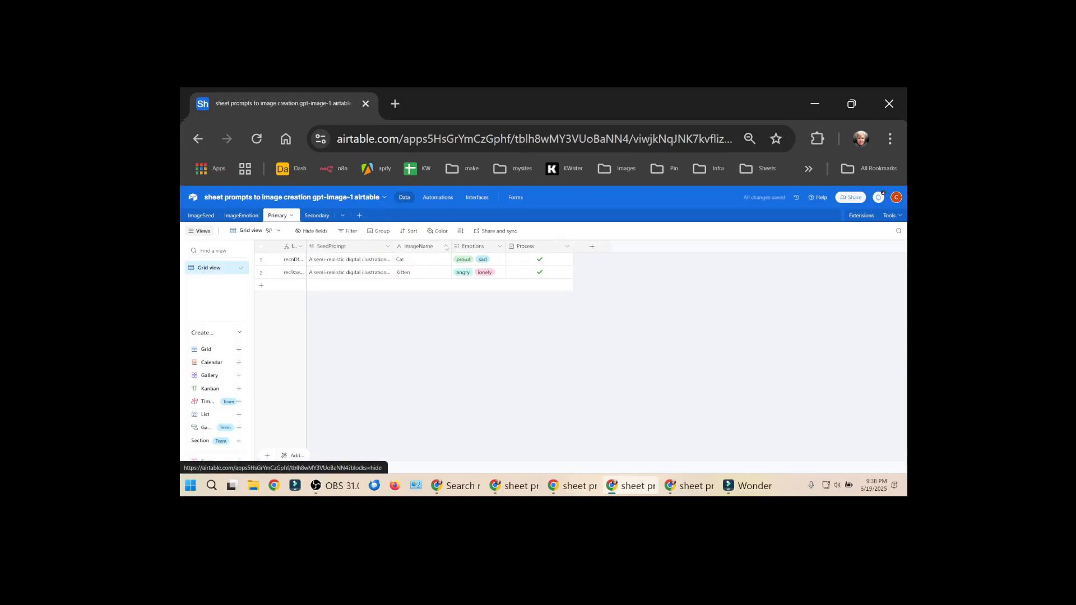
left_click(593, 247)
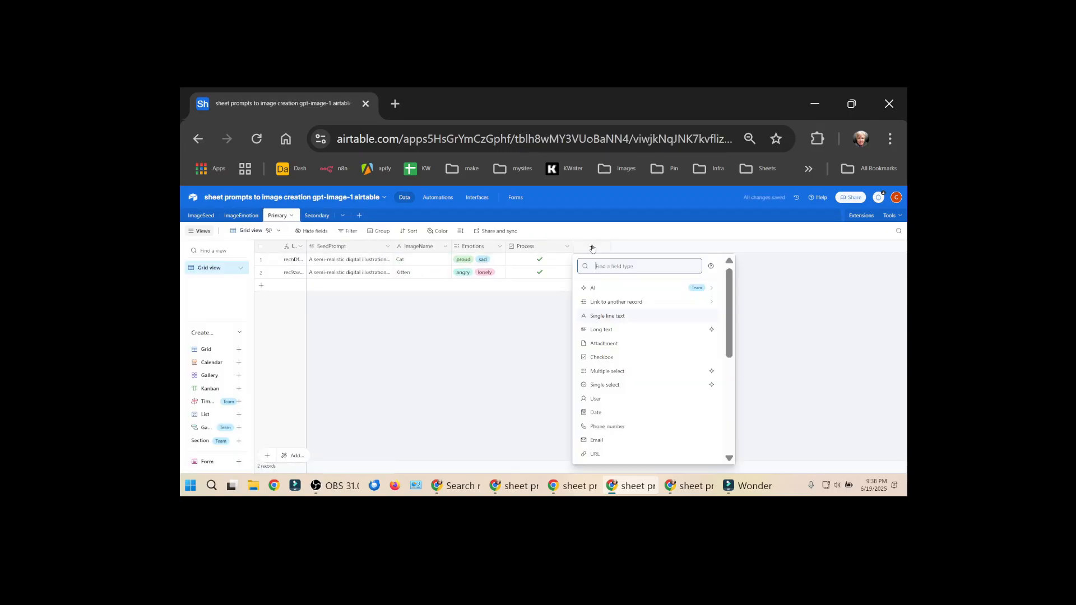
left_click(618, 303)
left_click(606, 323)
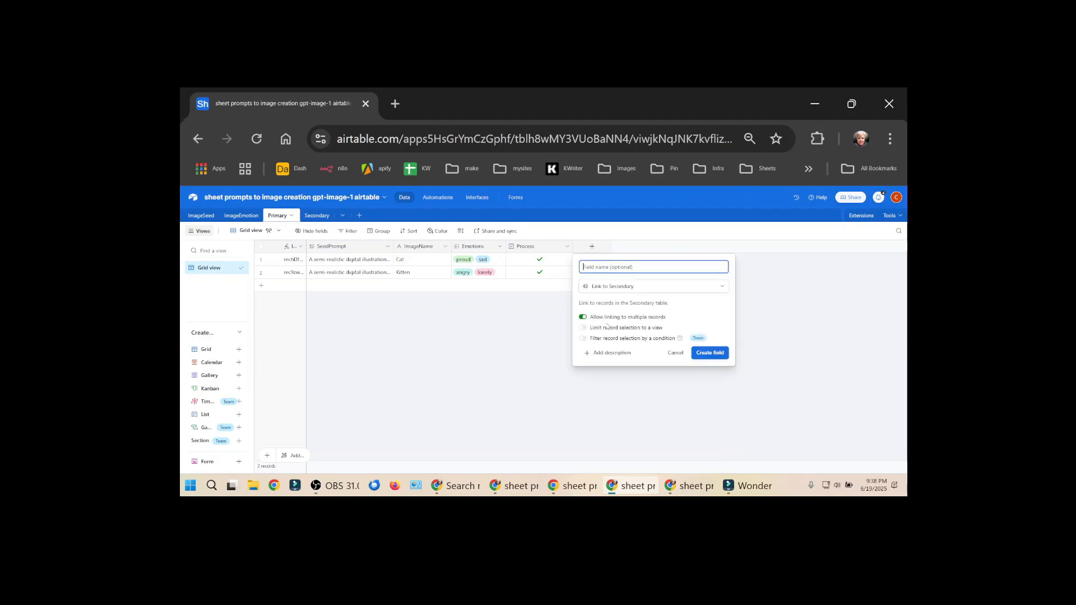
left_click(612, 291)
left_click(621, 303)
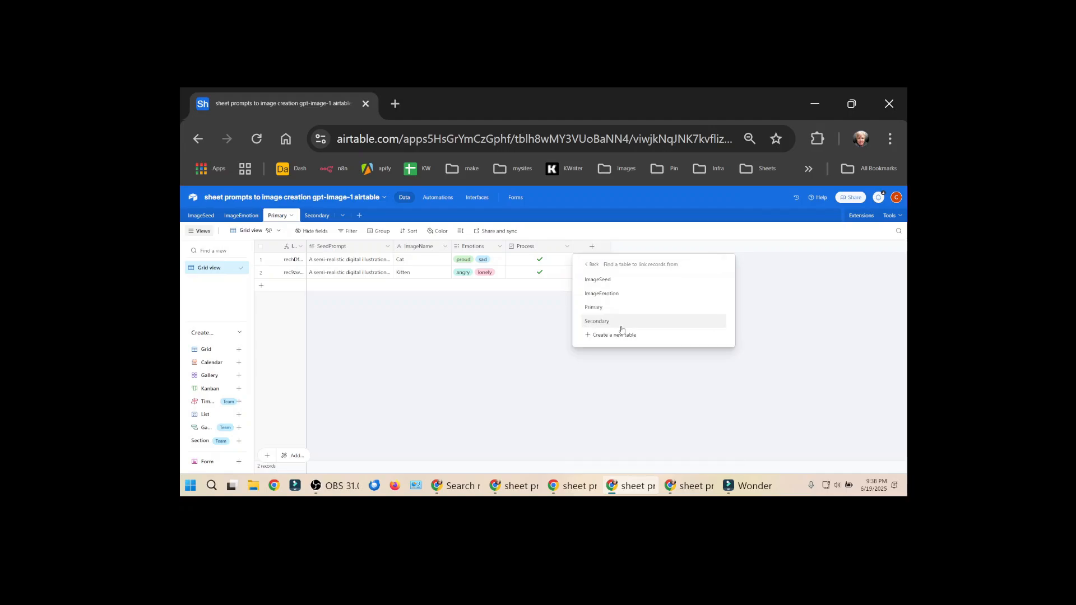
left_click(620, 327)
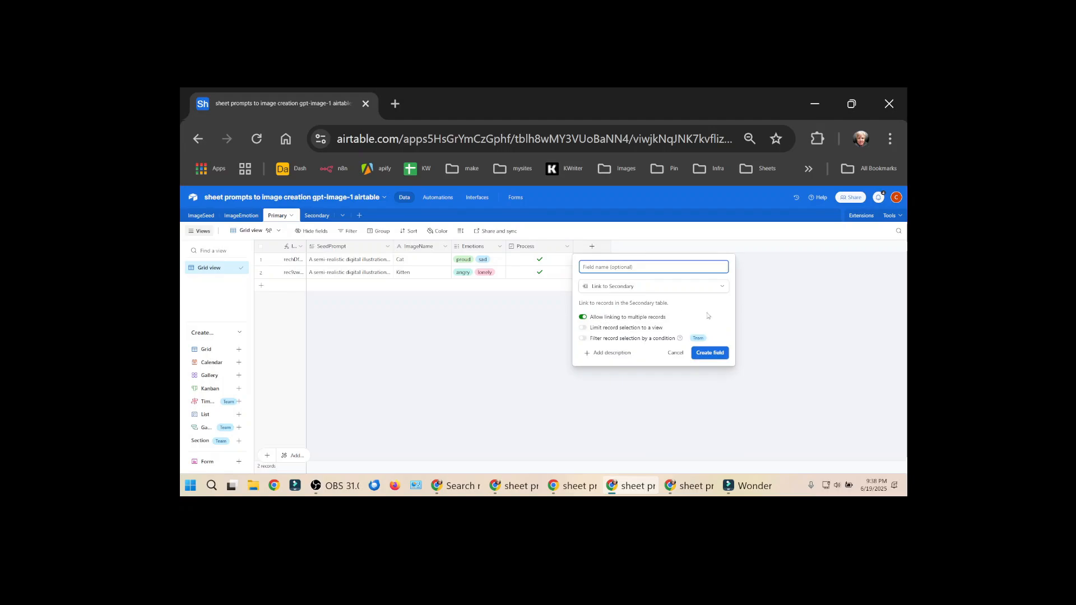
left_click(704, 354)
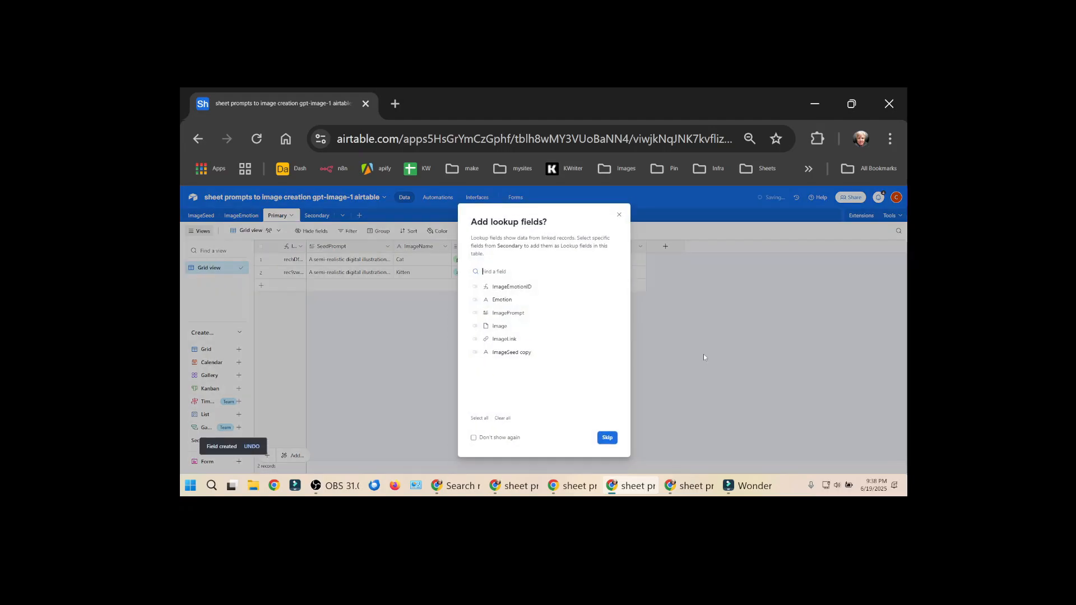
Add Secondary's ImageEmotionID as a lookup field in Primary and narrow its column.
left_click(495, 289)
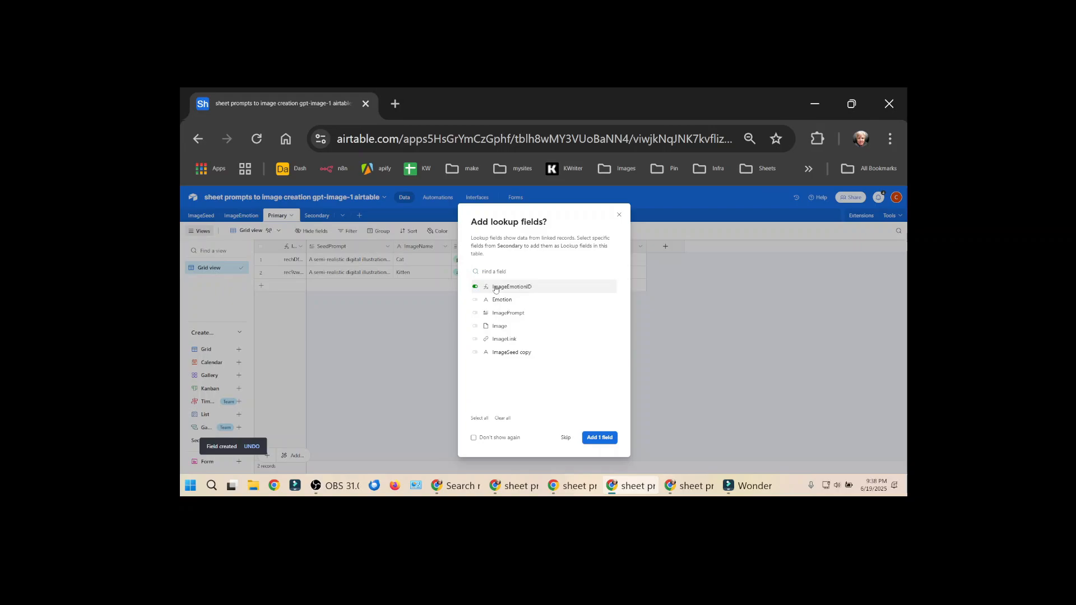
left_click(599, 438)
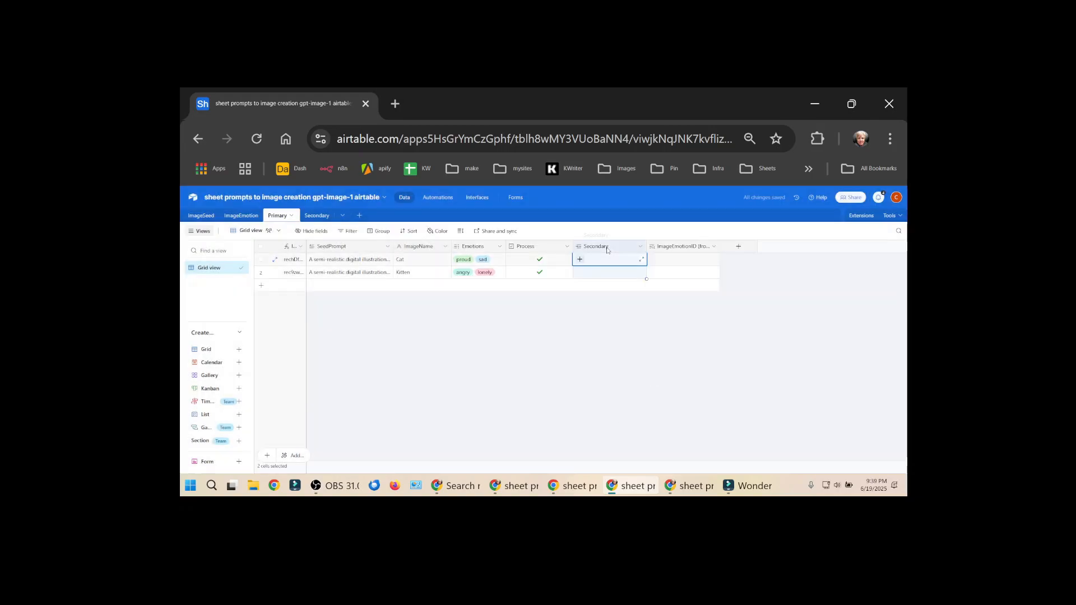
left_click_drag(719, 247, 766, 247)
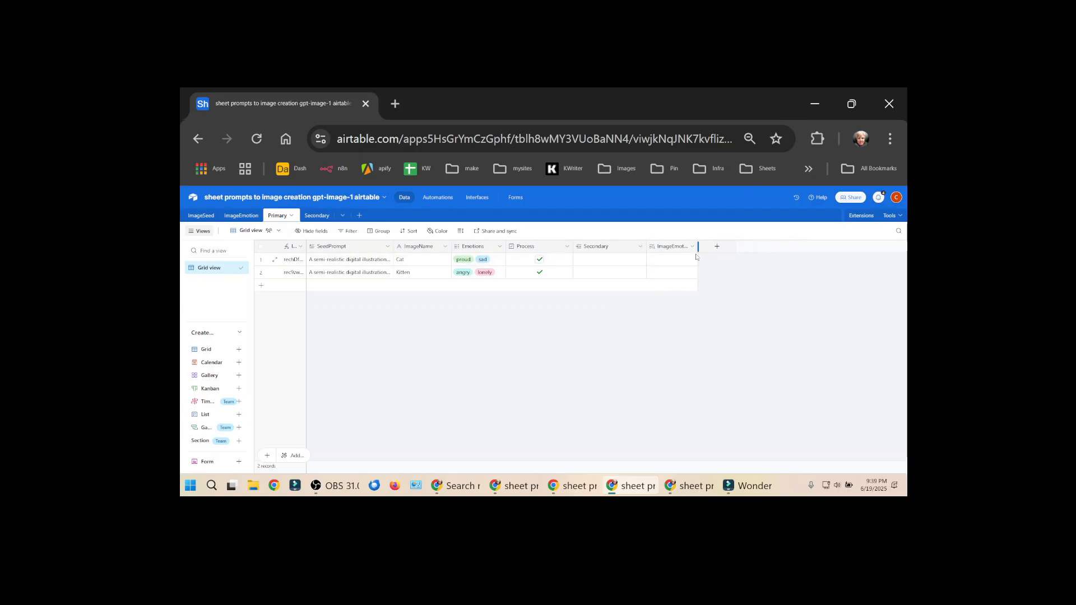
Insert a lookup field before ImagePrompt in the Secondary table that shows ImageName from the linked Primary records.
left_click(316, 217)
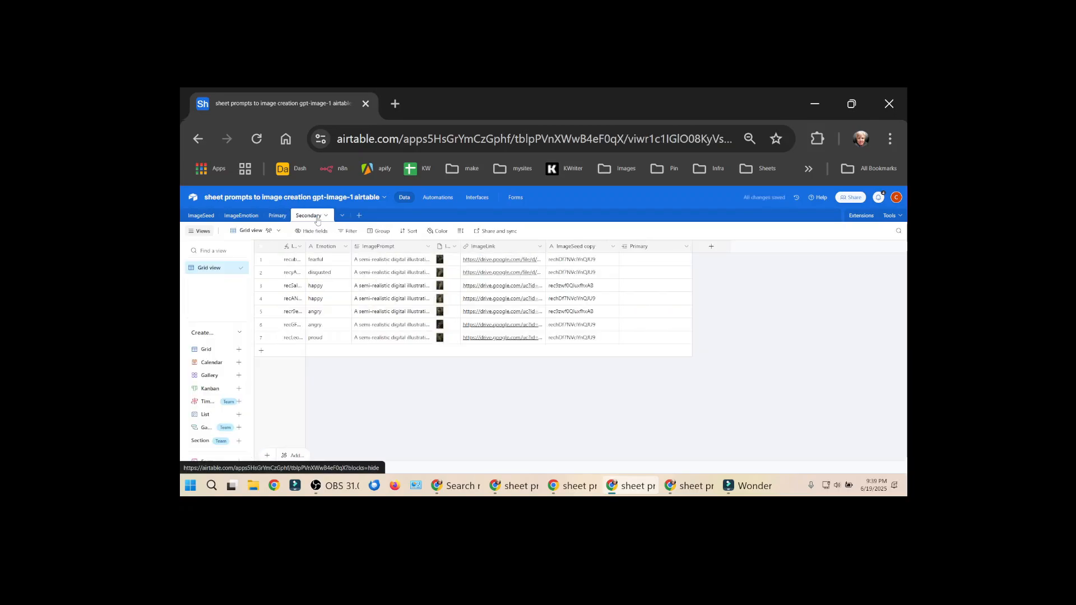
left_click(428, 246)
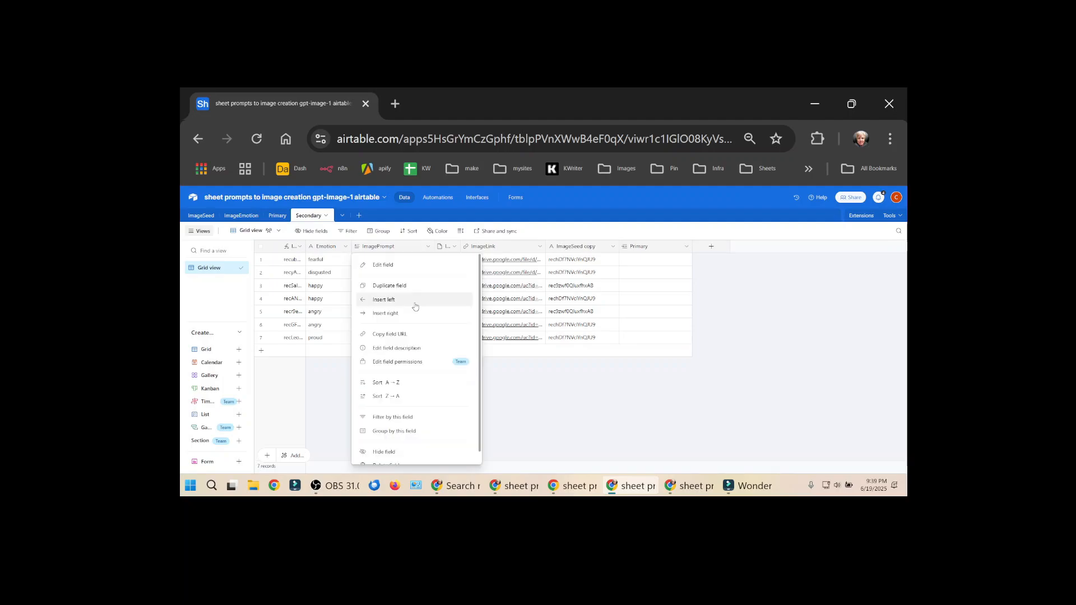
left_click(415, 306)
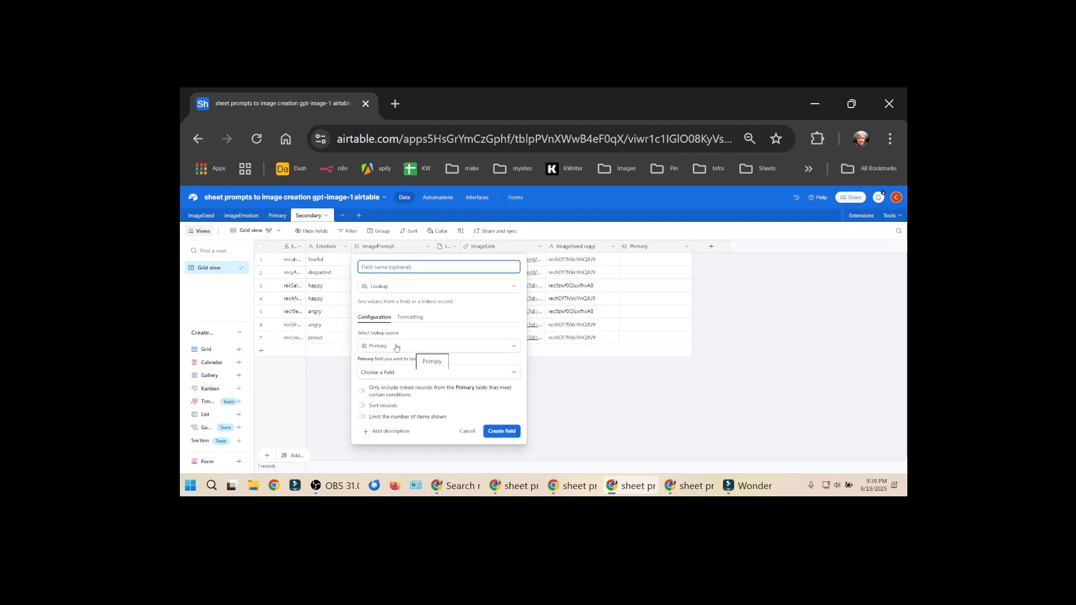
left_click(406, 376)
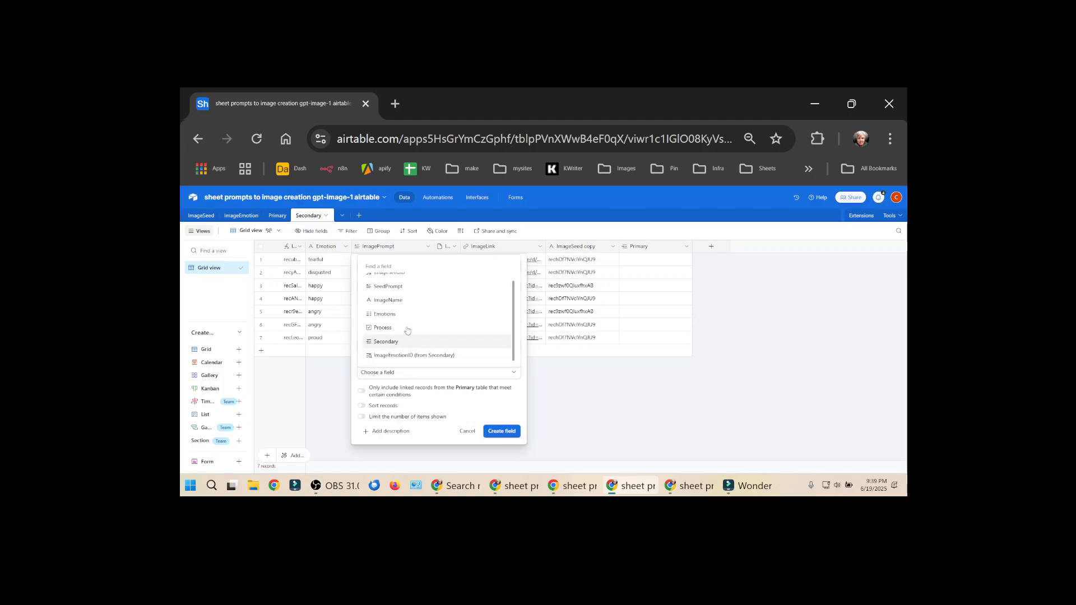
left_click(408, 306)
left_click(502, 431)
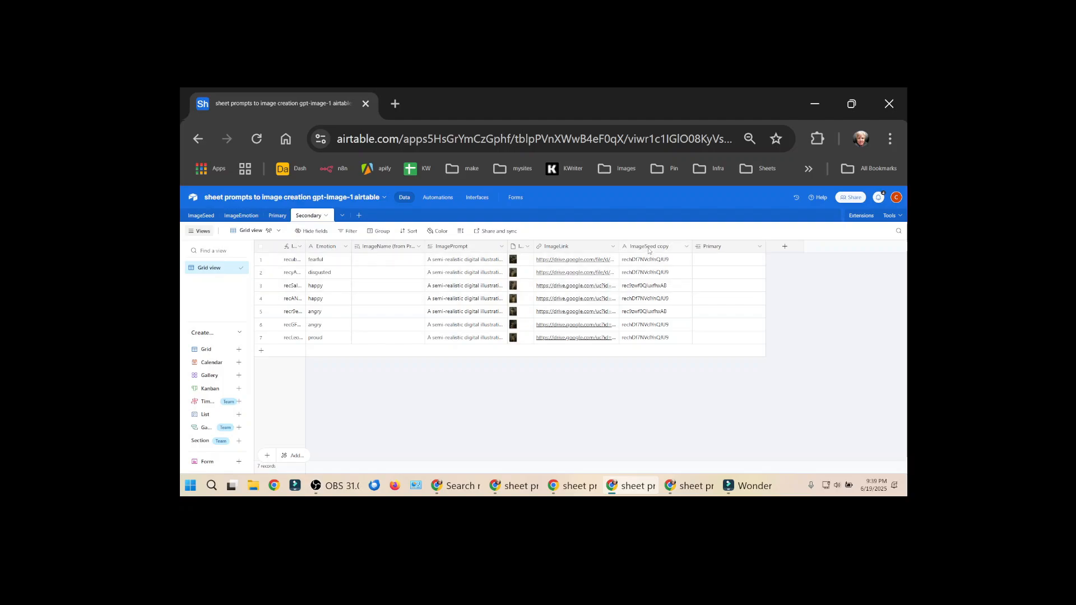
Delete all existing records from the Secondary table and add one empty record.
left_click_drag(651, 259, 649, 338)
right_click(650, 344)
left_click(597, 373)
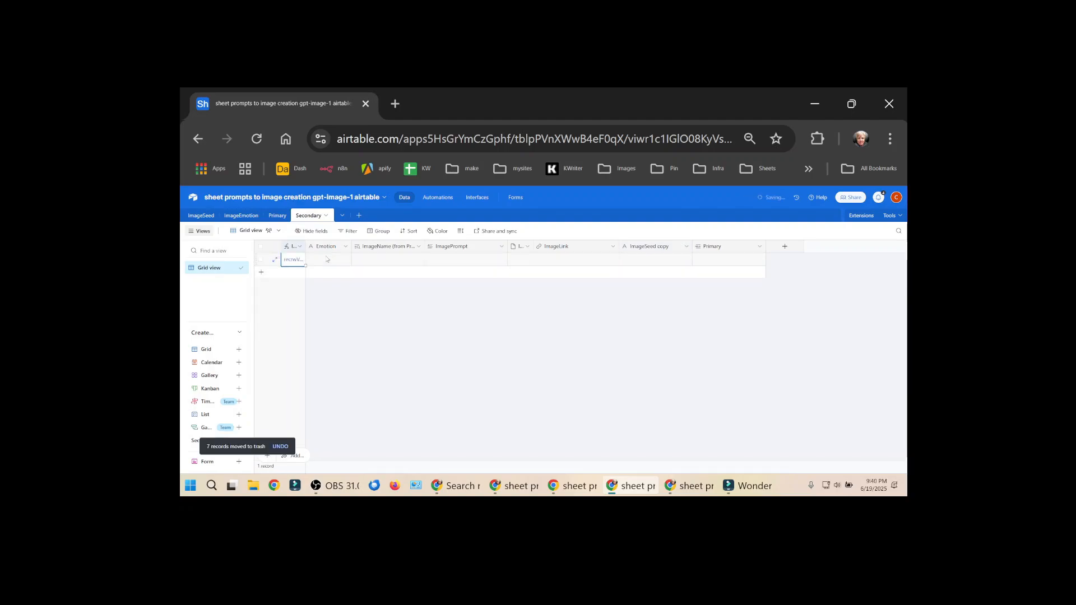
Copy the Cat record's ImageSeedID from the Primary table into the Secondary record's ImageSeed copy and Primary fields, widening the ID columns.
left_click(281, 216)
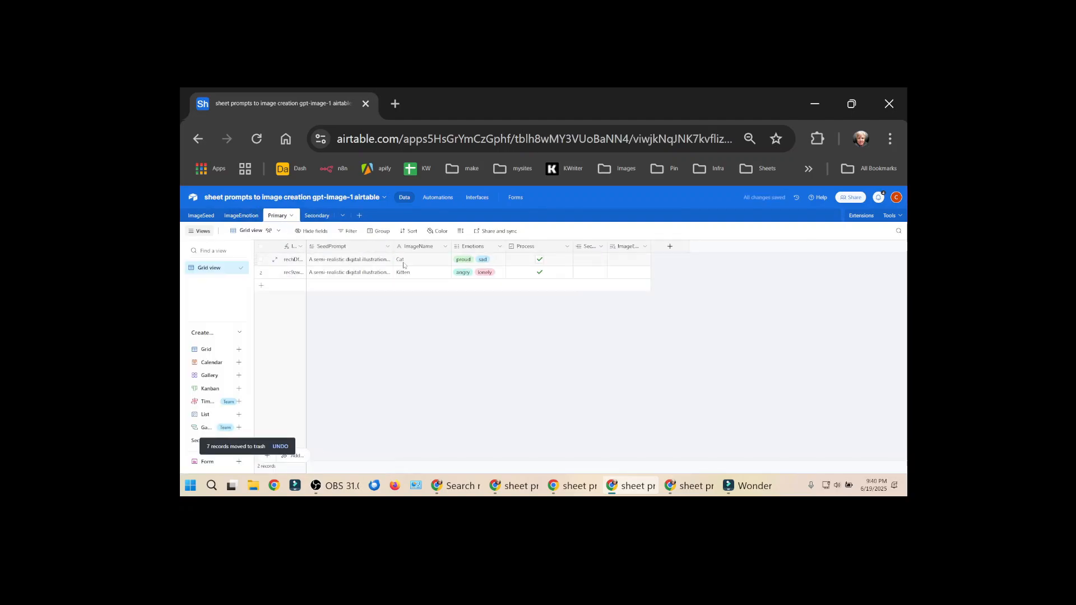
left_click_drag(306, 247, 385, 246)
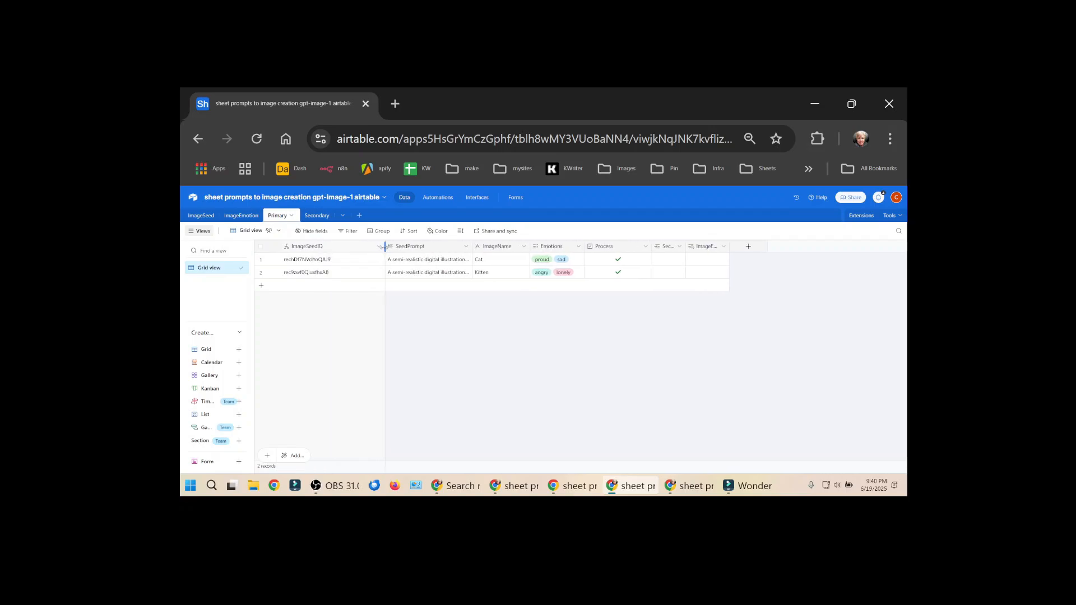
left_click(323, 260)
key("ctrl+c")
left_click(317, 216)
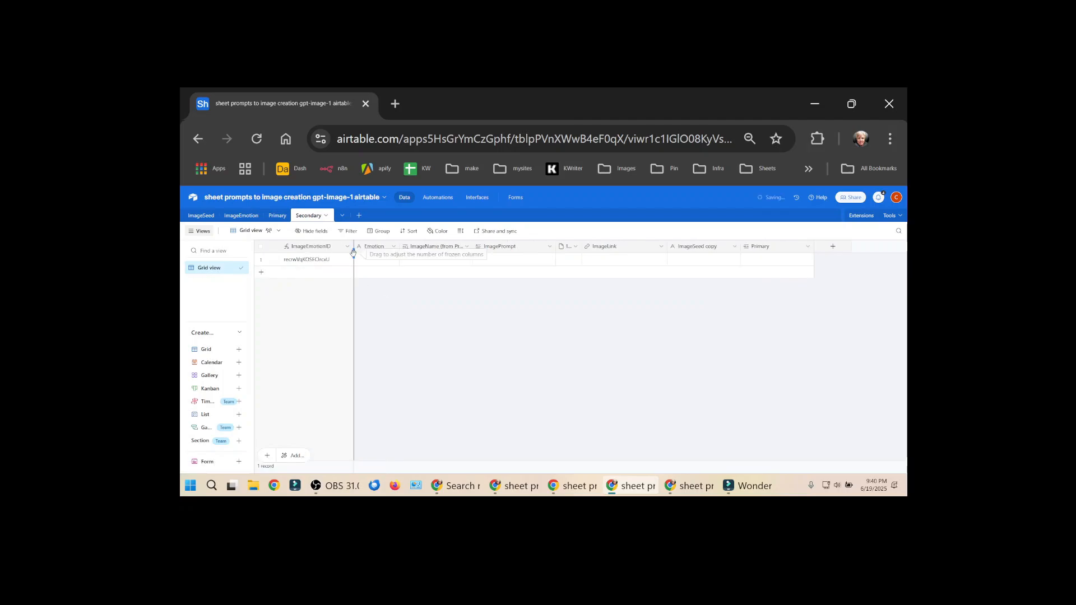
left_click(698, 260)
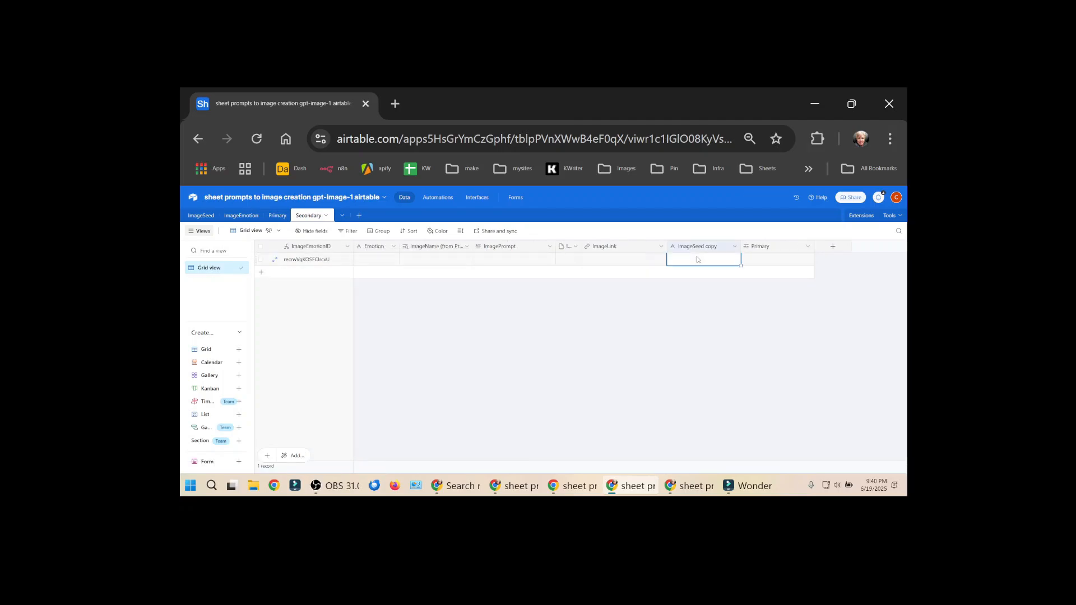
key("ctrl+v")
left_click(781, 259)
key("ctrl+v")
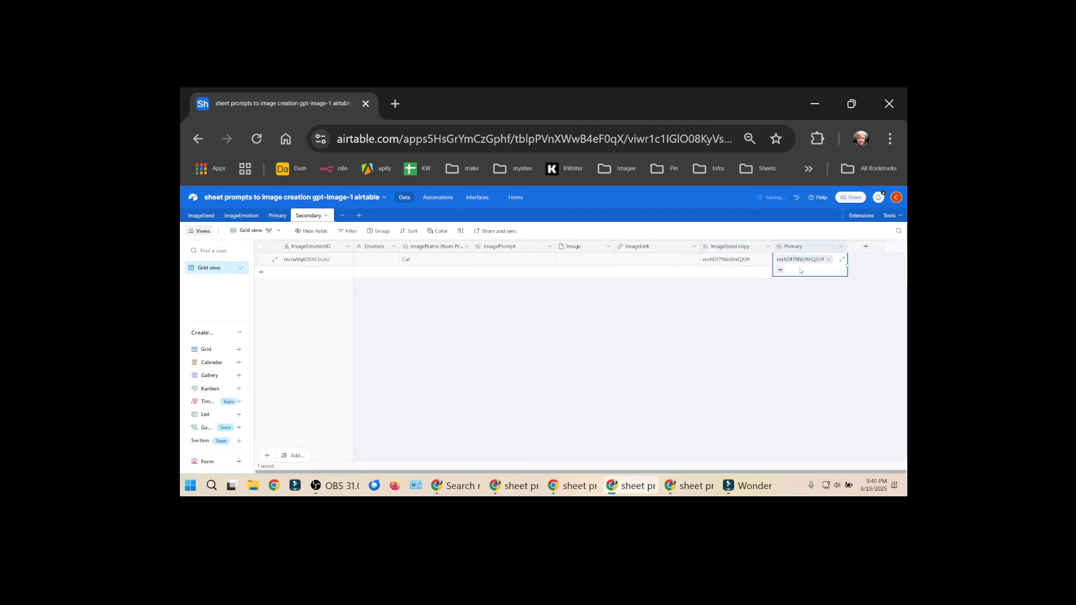
Clear the Secondary record's Primary and ImageSeed copy cells and paste the Cat record's ID into the Primary link field only.
key("Delete")
left_click(748, 258)
key("Delete")
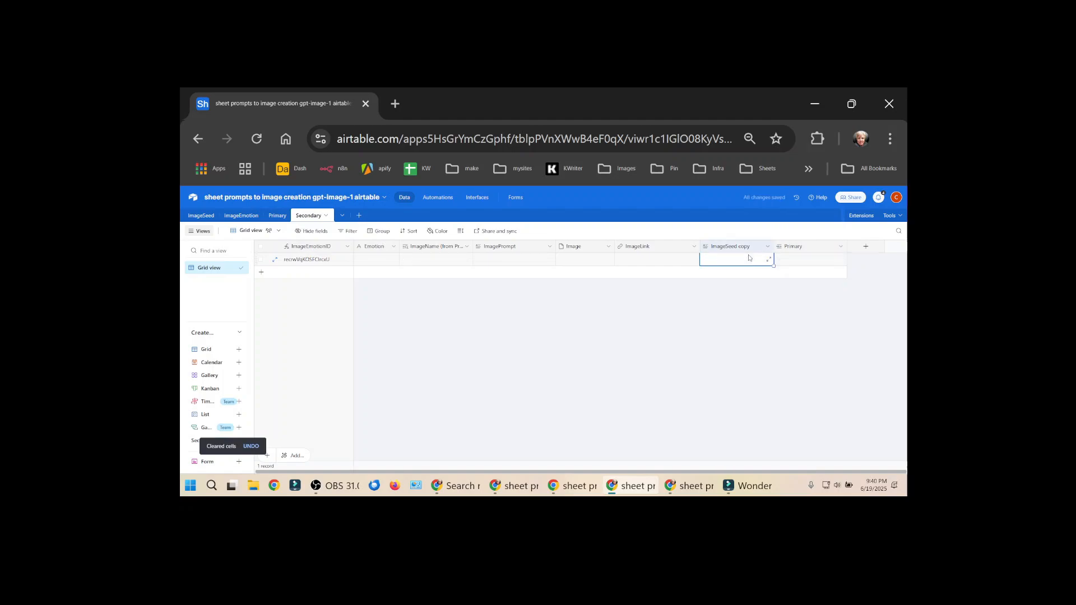
left_click(809, 264)
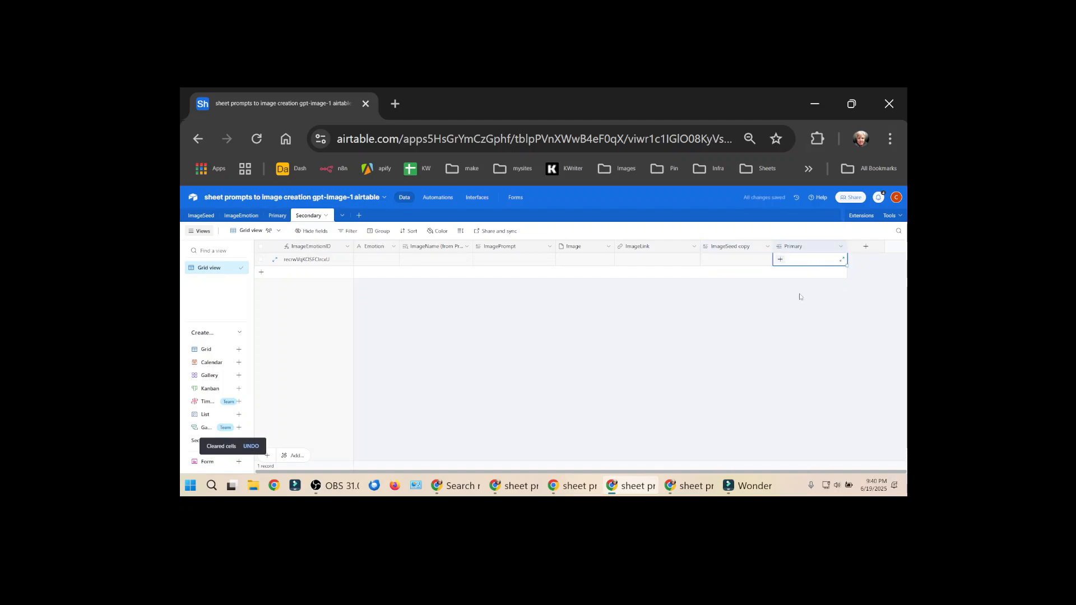
key("ctrl+v")
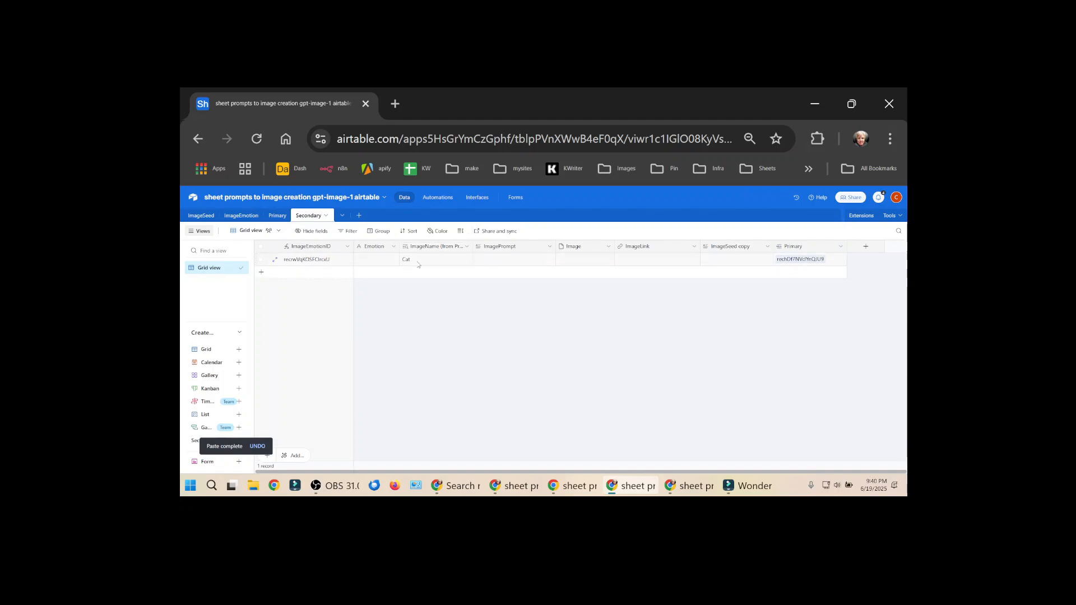
Add a lookup field to the Primary table that shows Image from the linked Secondary records.
left_click(276, 216)
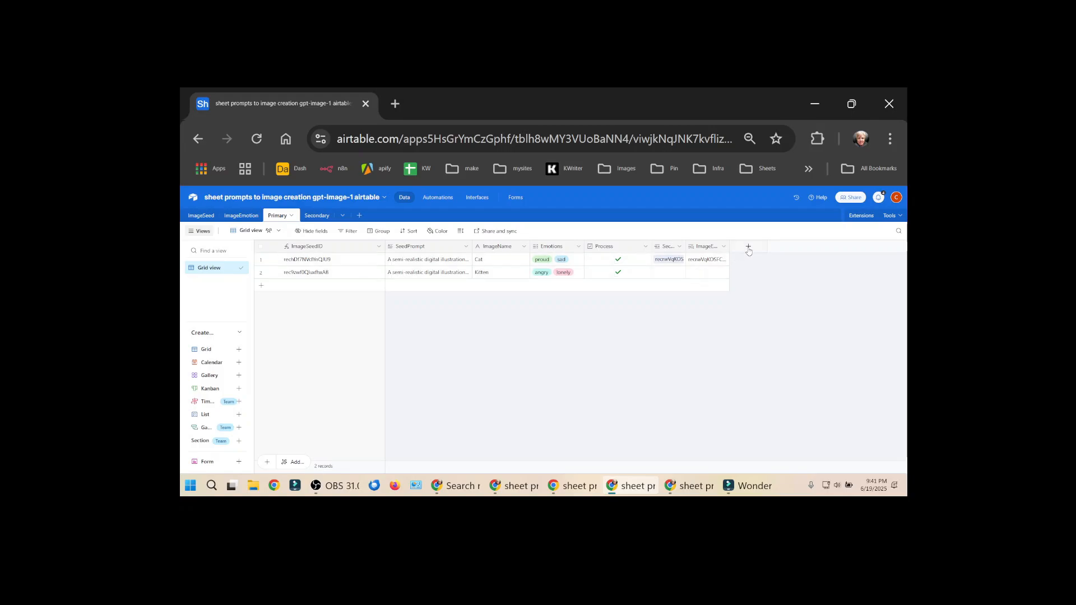
left_click(749, 247)
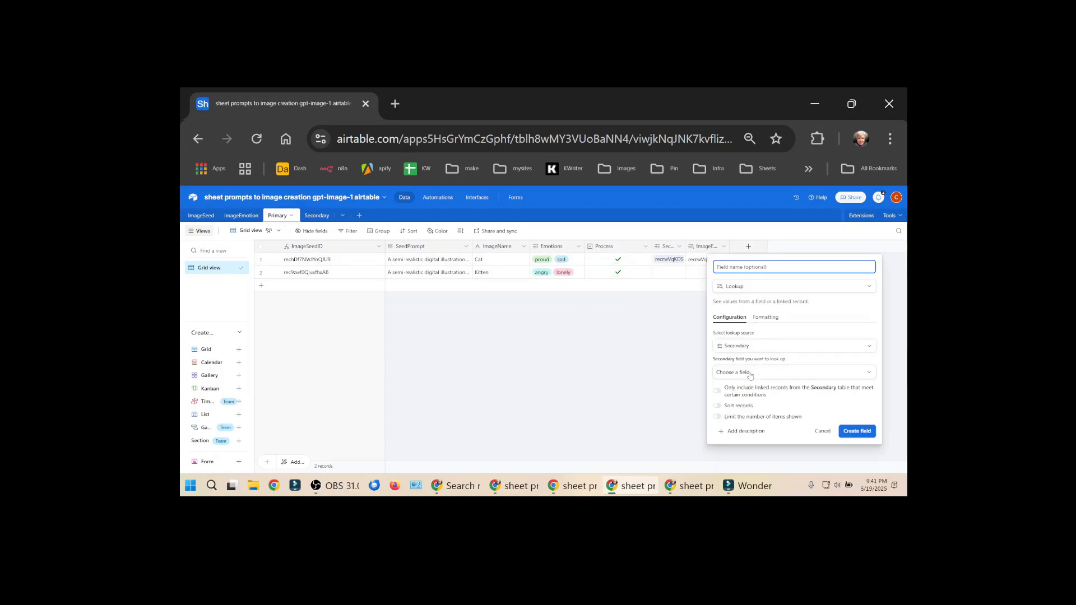
left_click(750, 373)
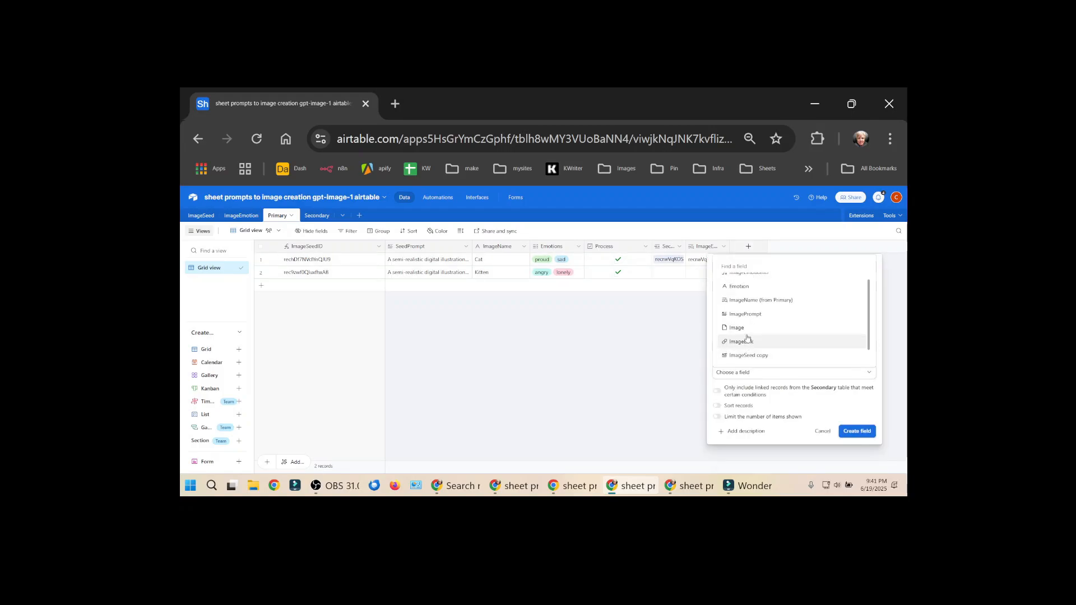
left_click(739, 339)
left_click(858, 431)
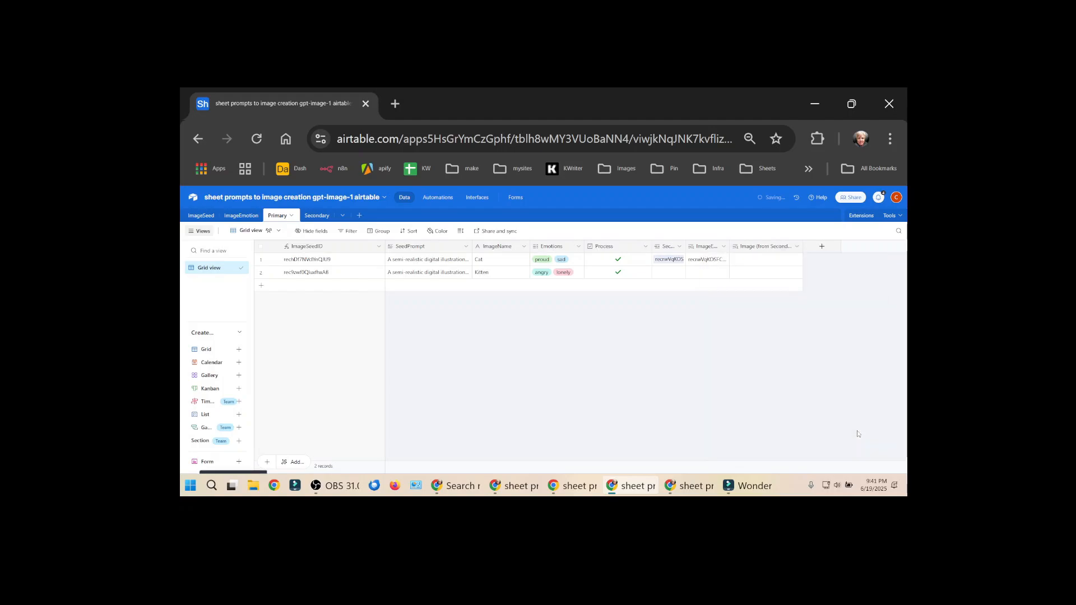
Paste the cat image into the Secondary record's Image field and check the image lookup in the Primary table.
left_click(312, 216)
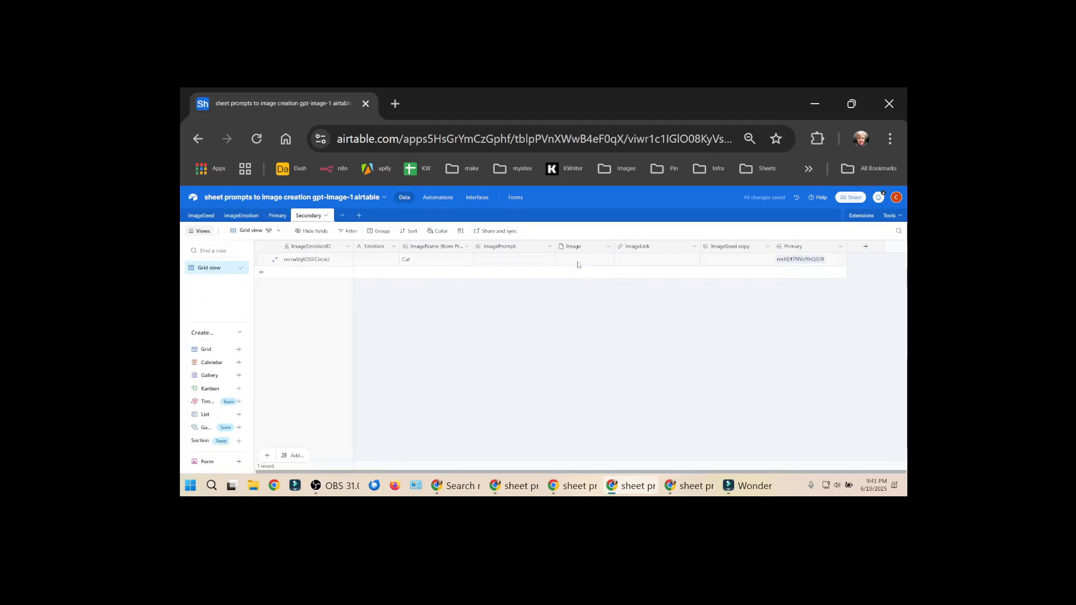
left_click(575, 261)
key("ctrl+v")
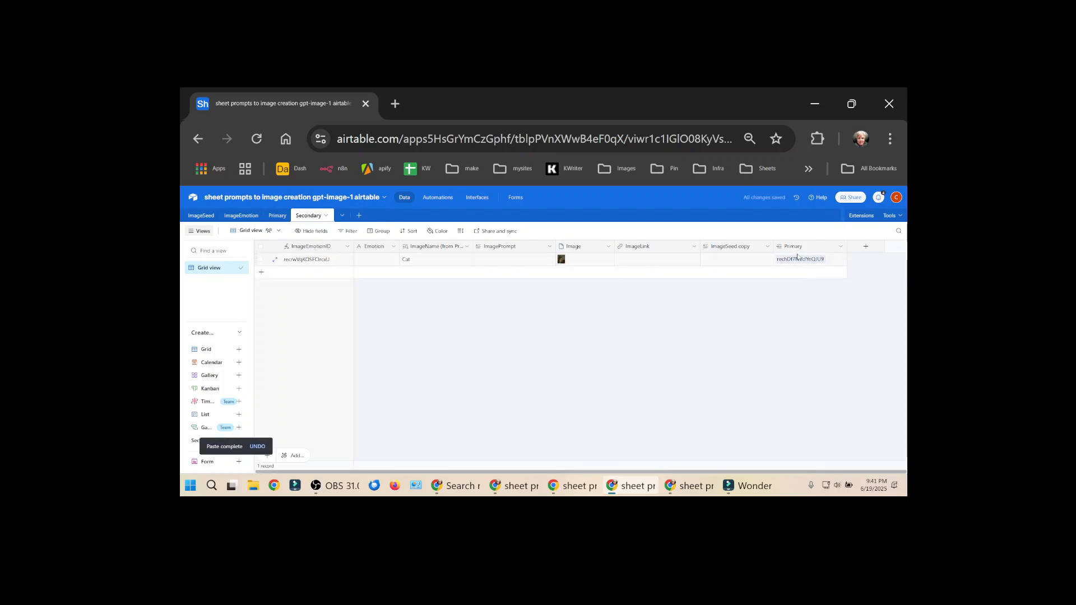
left_click(274, 216)
double_click(798, 262)
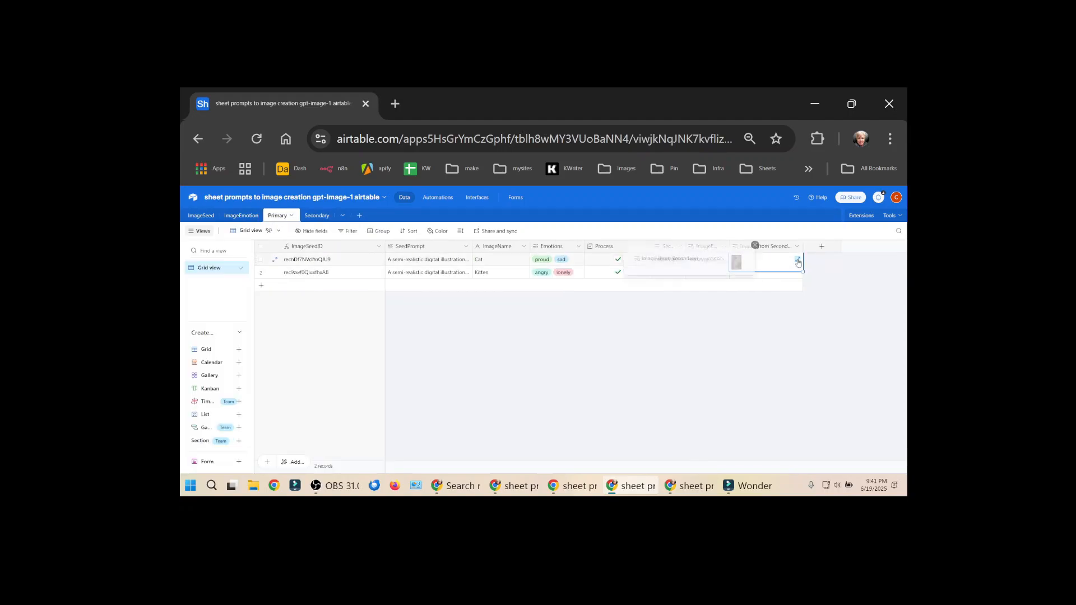
left_click(742, 337)
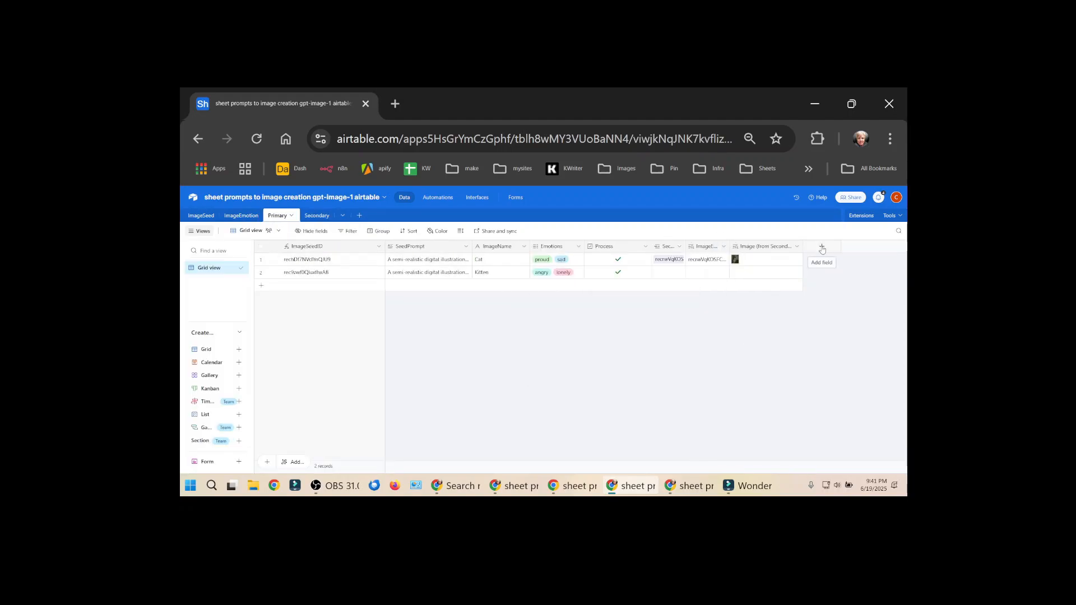
Set the Secondary record's Emotion to fear.
left_click(317, 216)
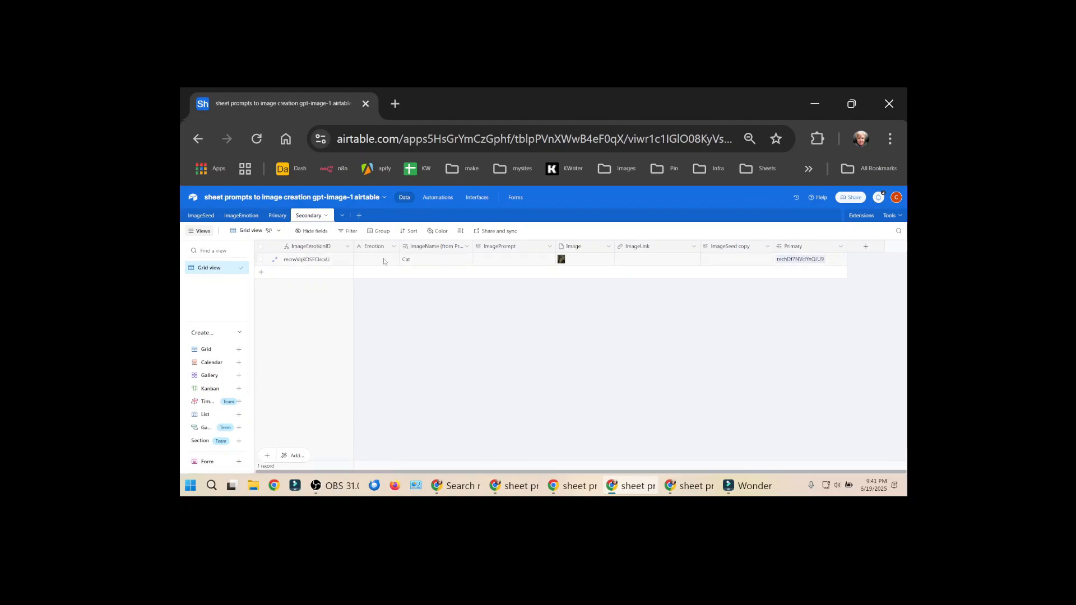
left_click(384, 262)
type("fear")
left_click(443, 365)
Add a lookup field to the Primary table that shows Emotion from the linked Secondary records.
left_click(277, 217)
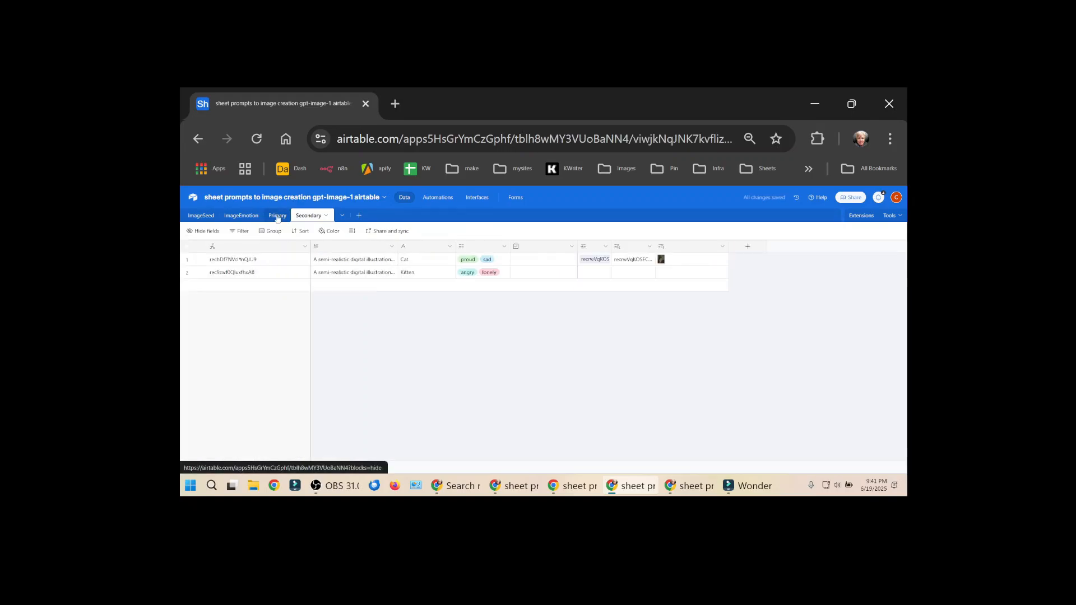
left_click(818, 247)
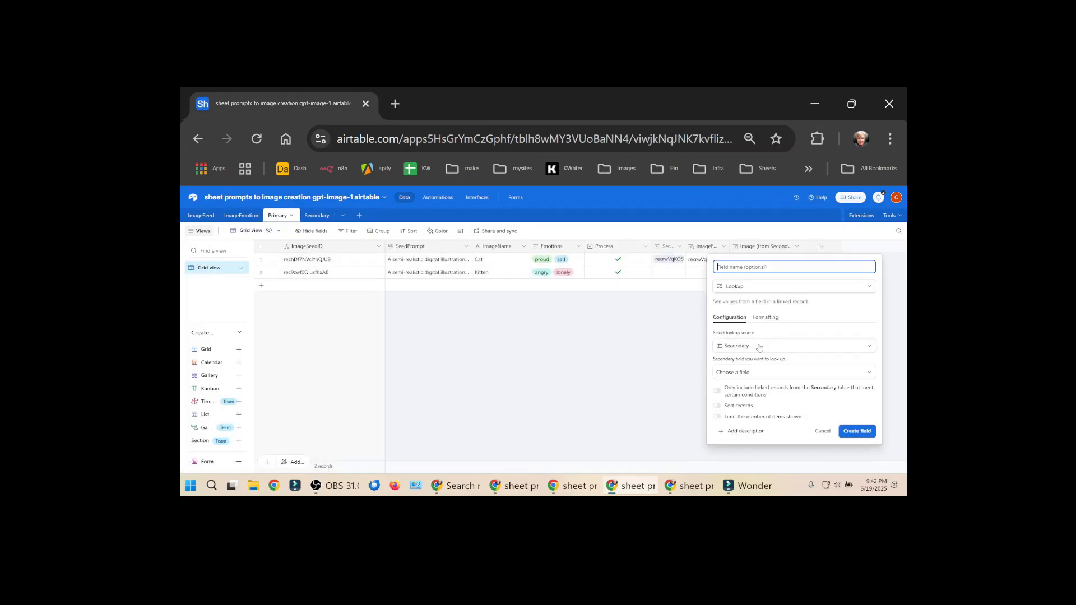
left_click(765, 373)
left_click(743, 294)
left_click(857, 432)
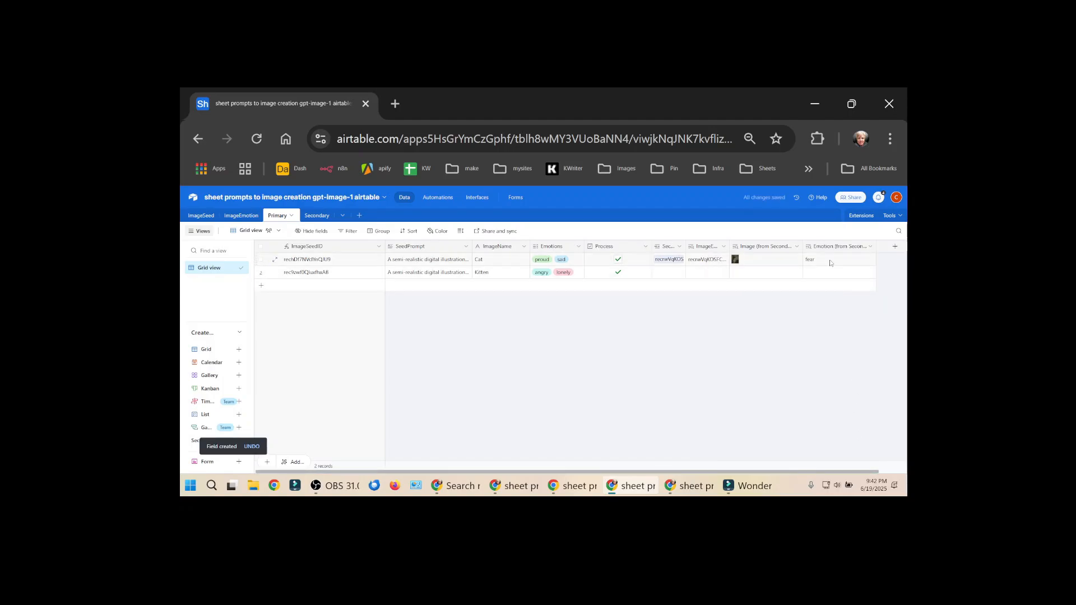
Change the Secondary record's Emotion to abcd and check the emotion lookup of the Cat record in the Primary table.
left_click(314, 217)
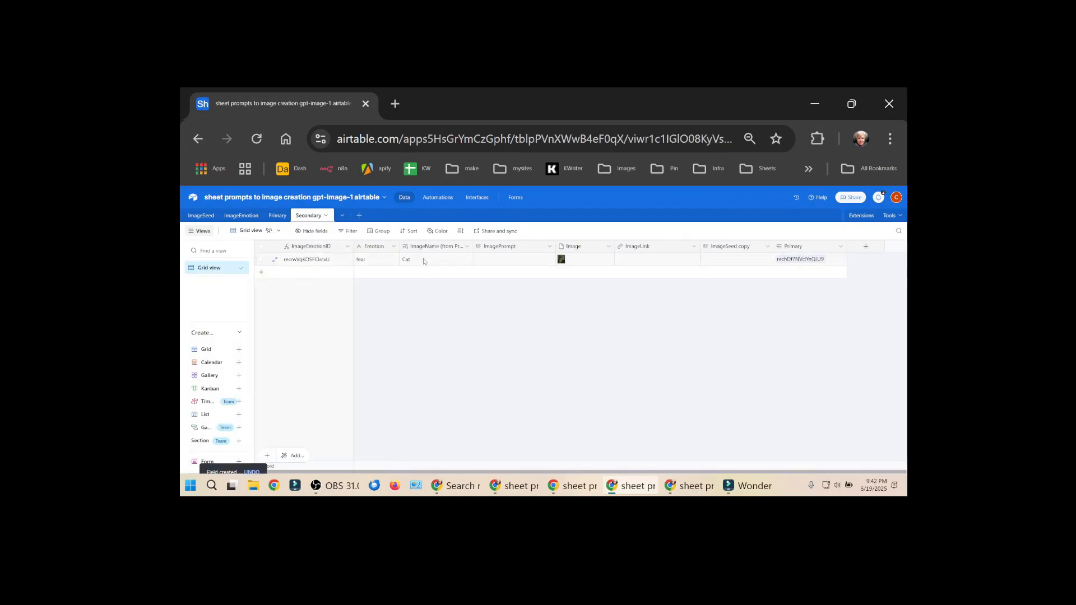
left_click(276, 217)
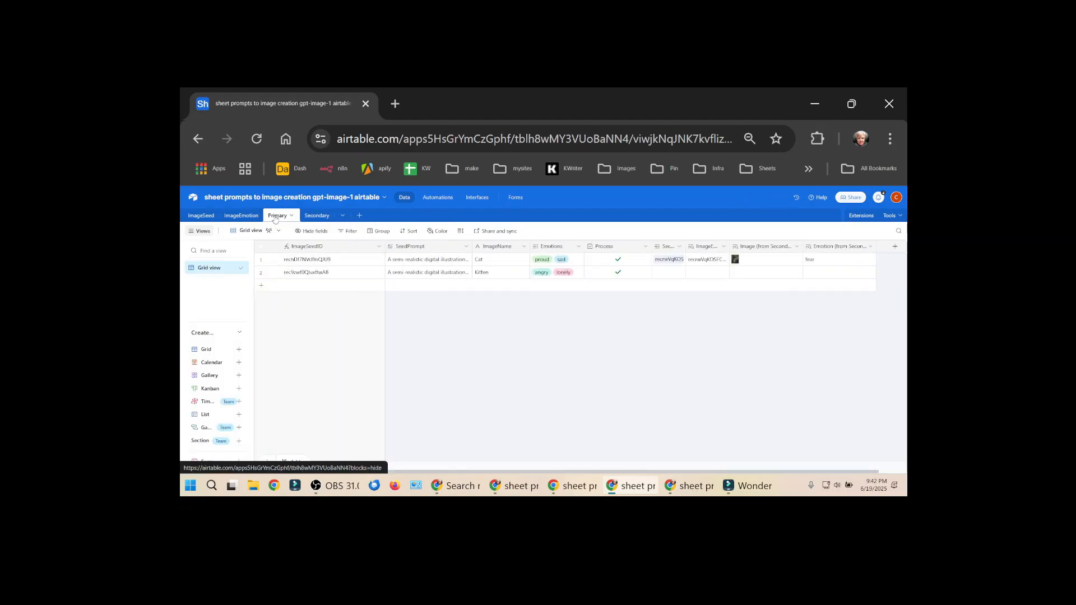
left_click(314, 217)
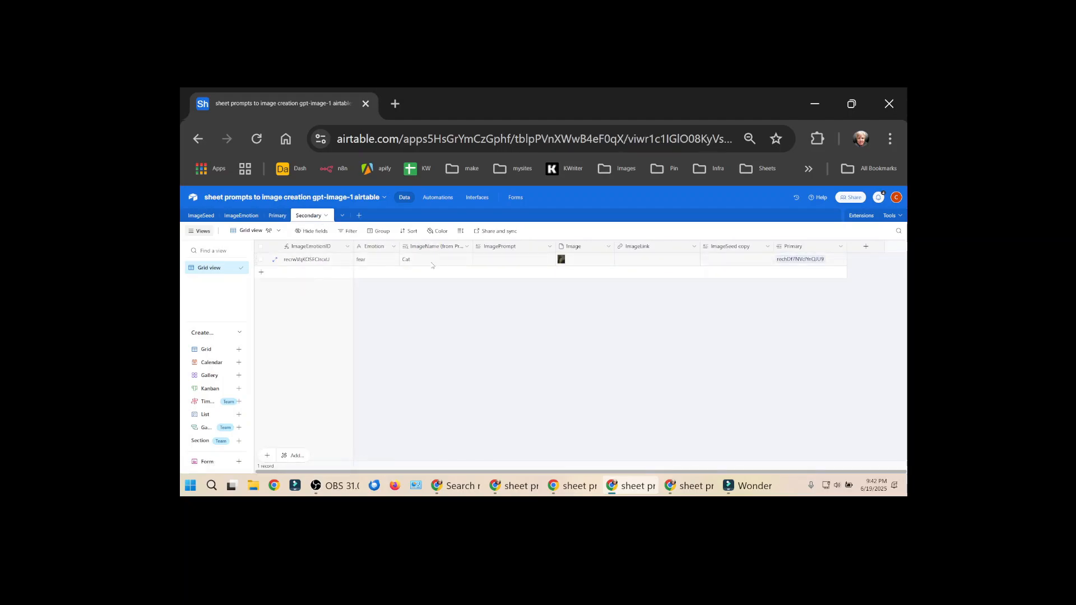
double_click(361, 259)
type("abcd")
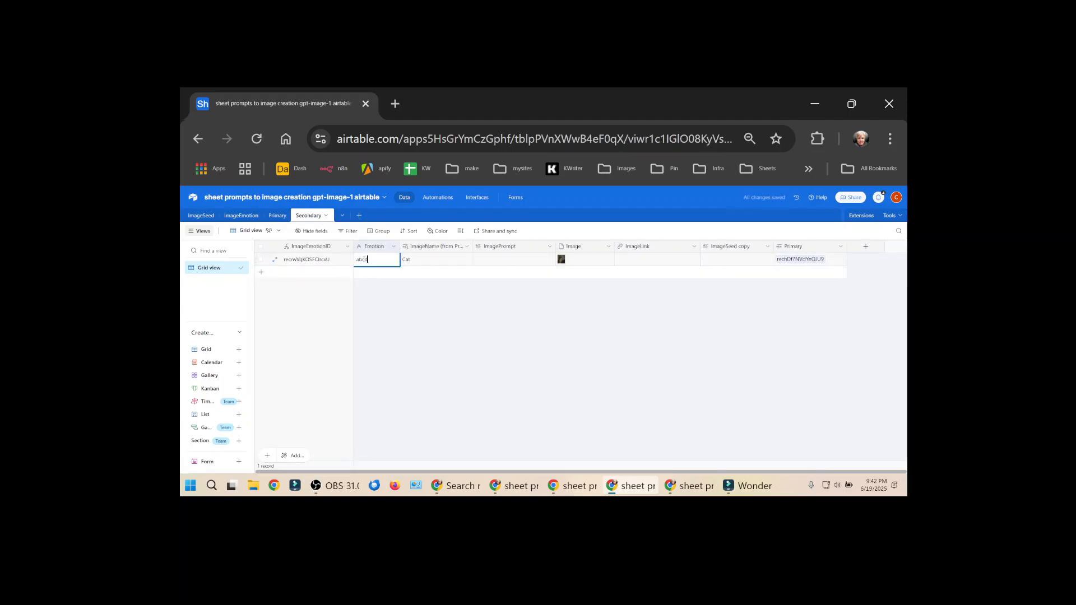
left_click(438, 312)
left_click(284, 219)
left_click(833, 260)
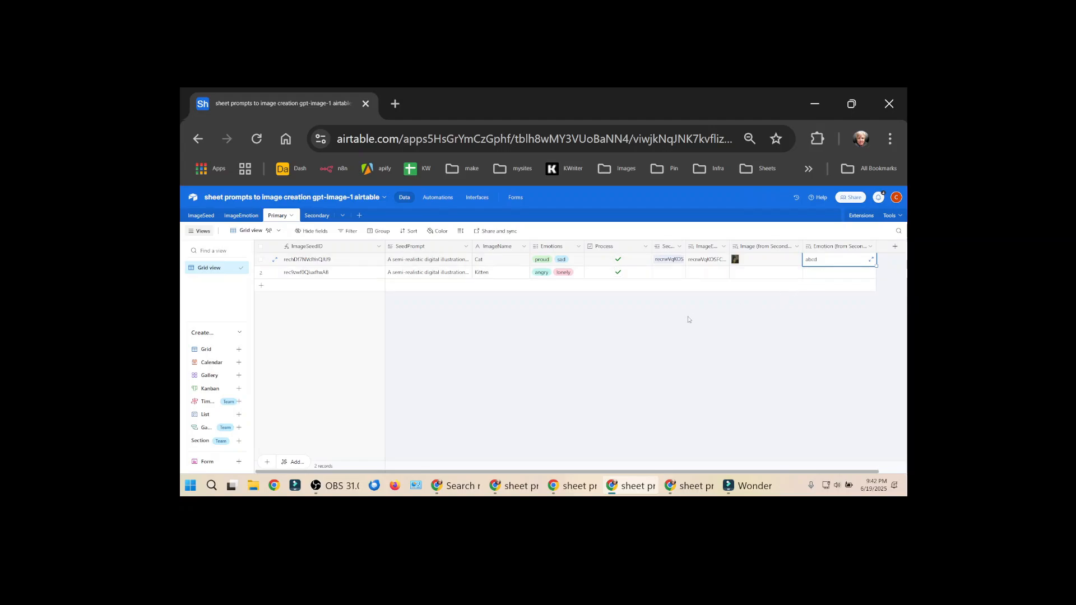
Switch to Make, open the sheet prompts to image creation gpt-image-1 airtable scenario, and replace the API key after Bearer in the Auth variable.
key("alt+Tab")
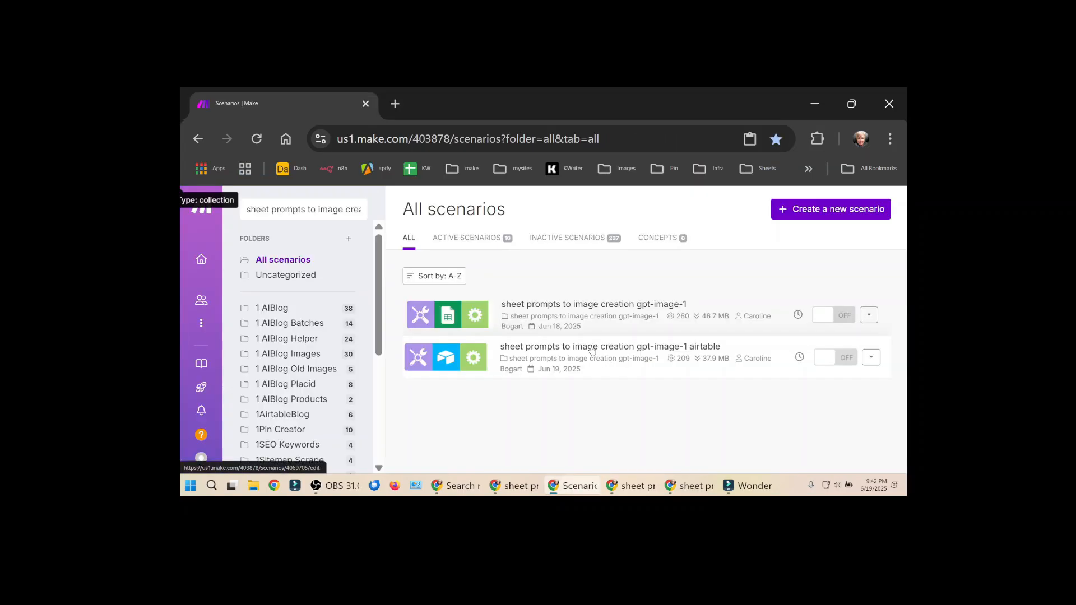
left_click(592, 351)
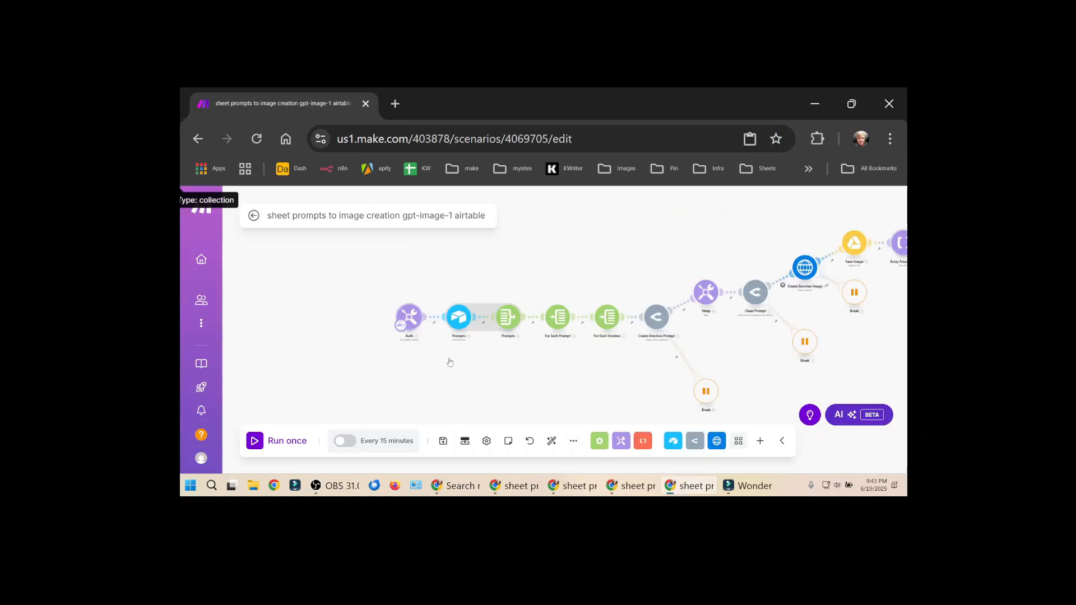
left_click(410, 318)
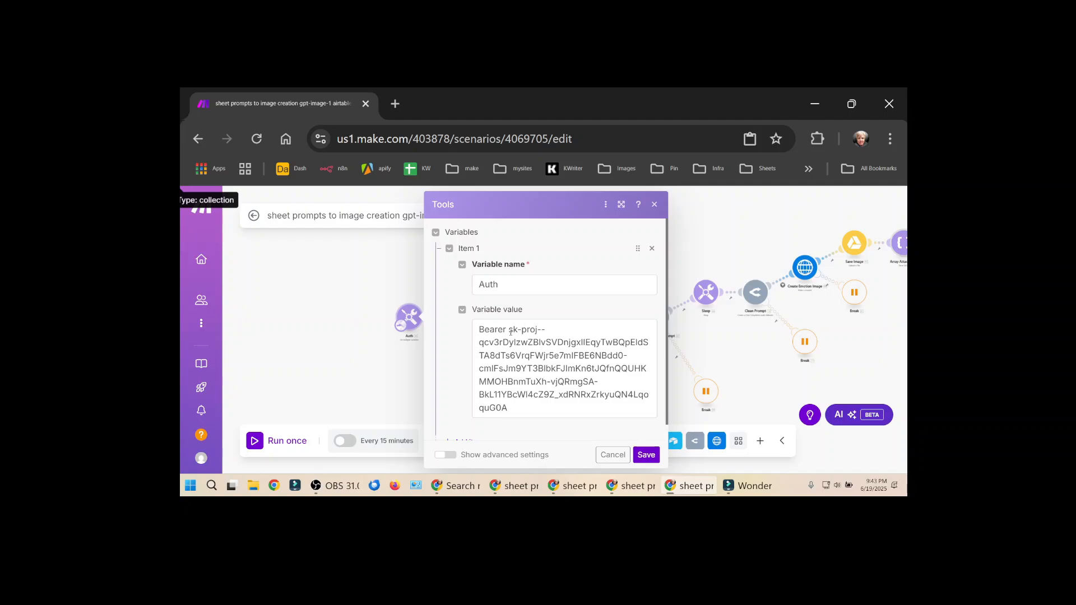
left_click_drag(511, 332, 528, 412)
key("BackSpace")
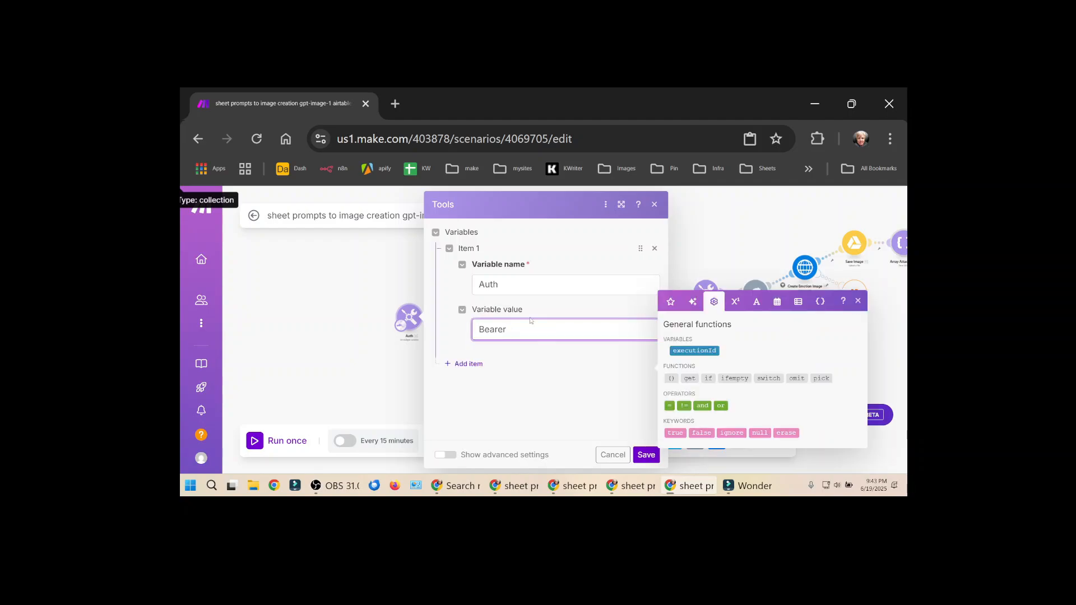
type("sdfsdfsdf")
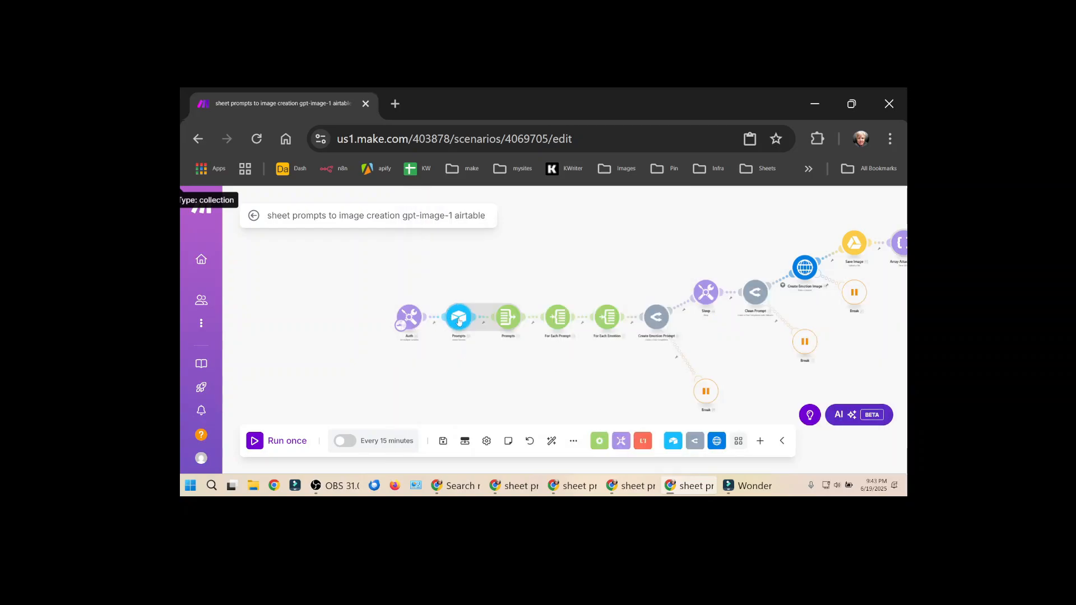
Review the Airtable Prompts module's output fields and filter formula against Airtable's ImageSeed table, and save the module.
left_click(459, 319)
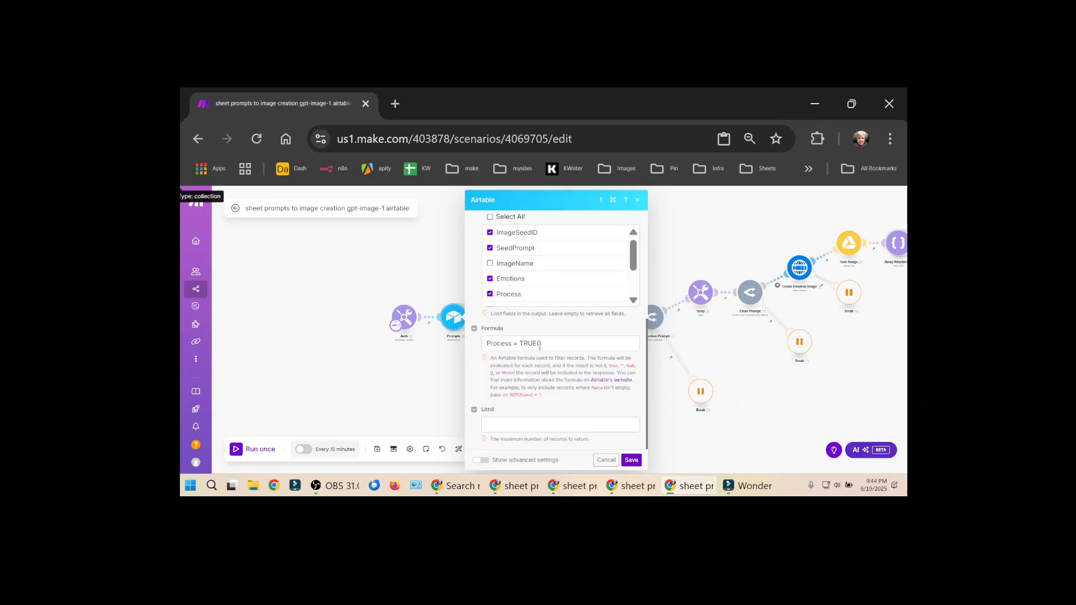
key("alt+Tab")
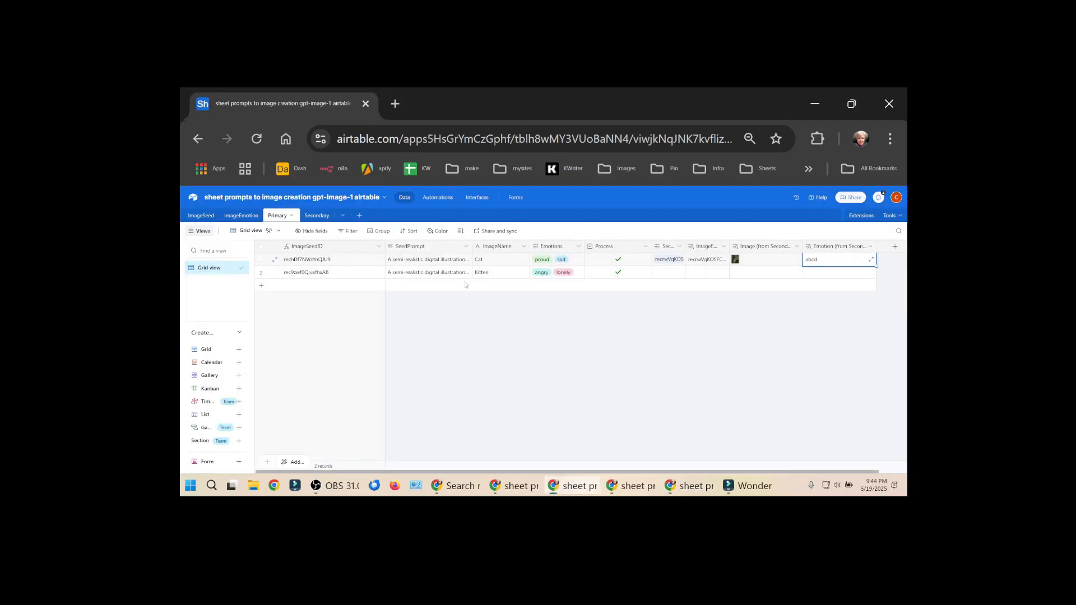
left_click(195, 215)
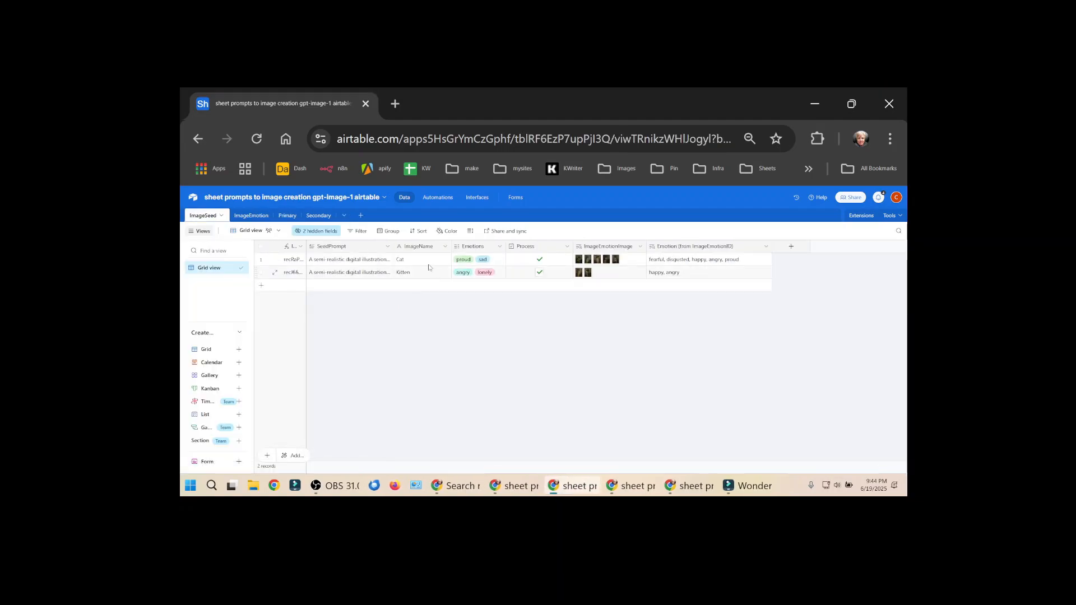
key("alt+Tab")
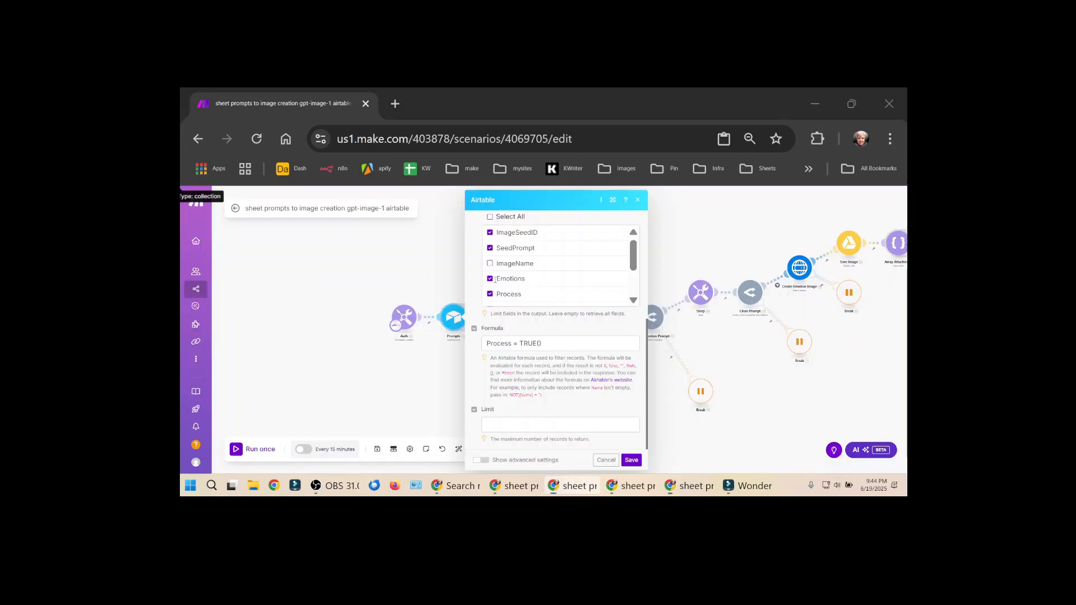
left_click(631, 461)
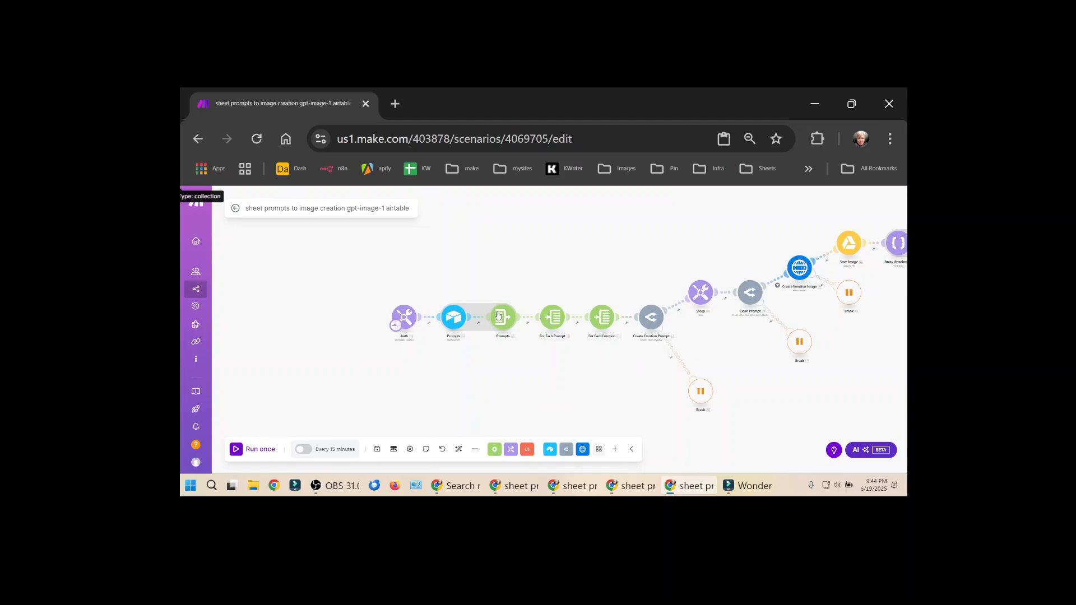
Review the source module and aggregated fields of the Prompts array aggregator, and save the module.
left_click(497, 316)
scroll(647, 362, "down", 1)
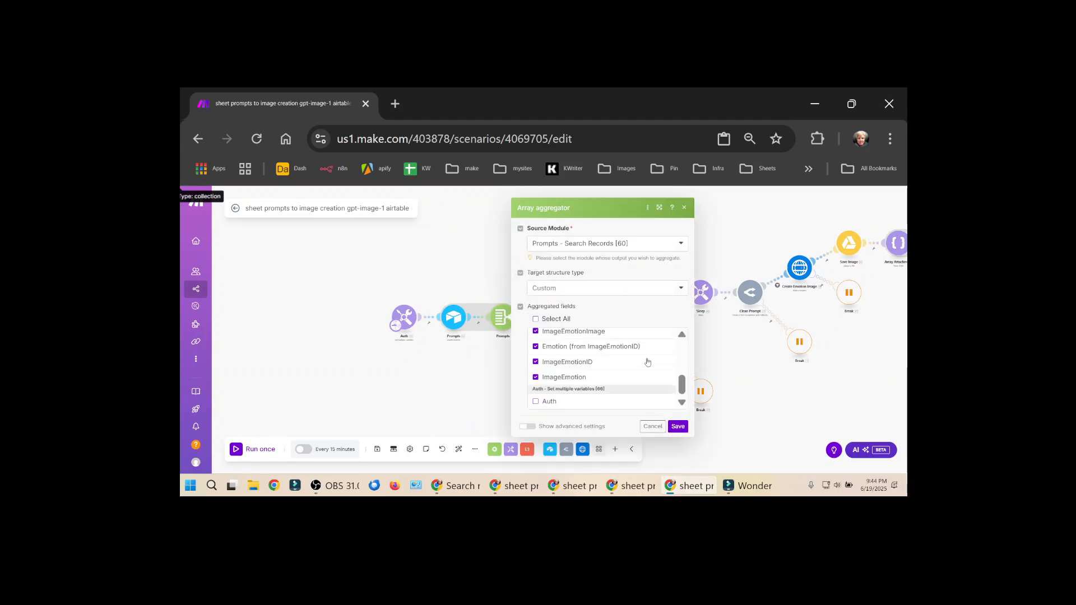
scroll(648, 362, "up", 5)
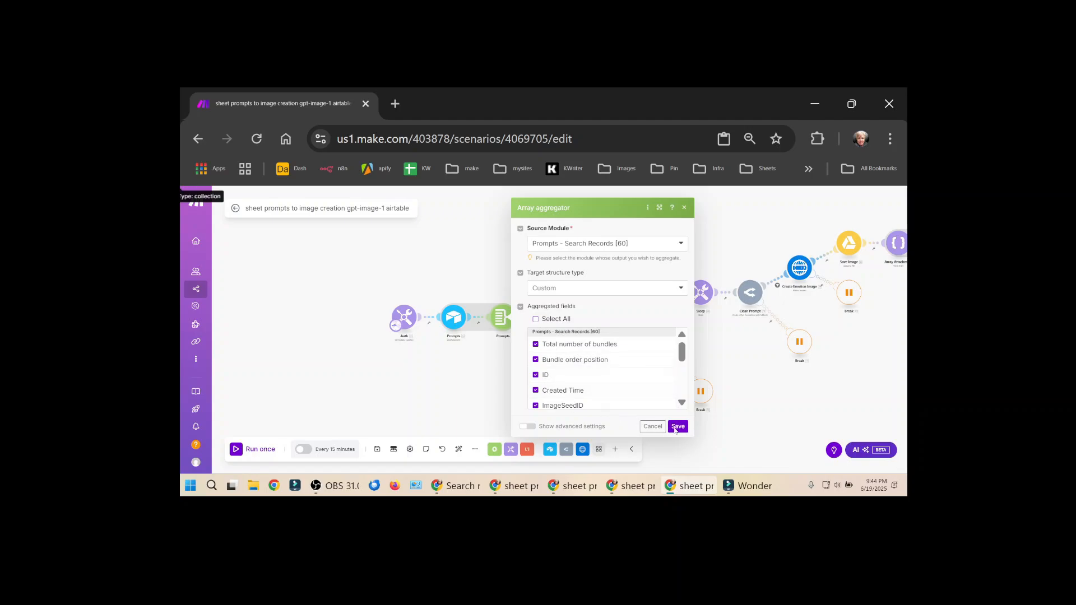
left_click(676, 427)
Check the For Each Prompt iterator's array mapping against the ImageSeed records in Airtable, and close the module.
left_click(552, 318)
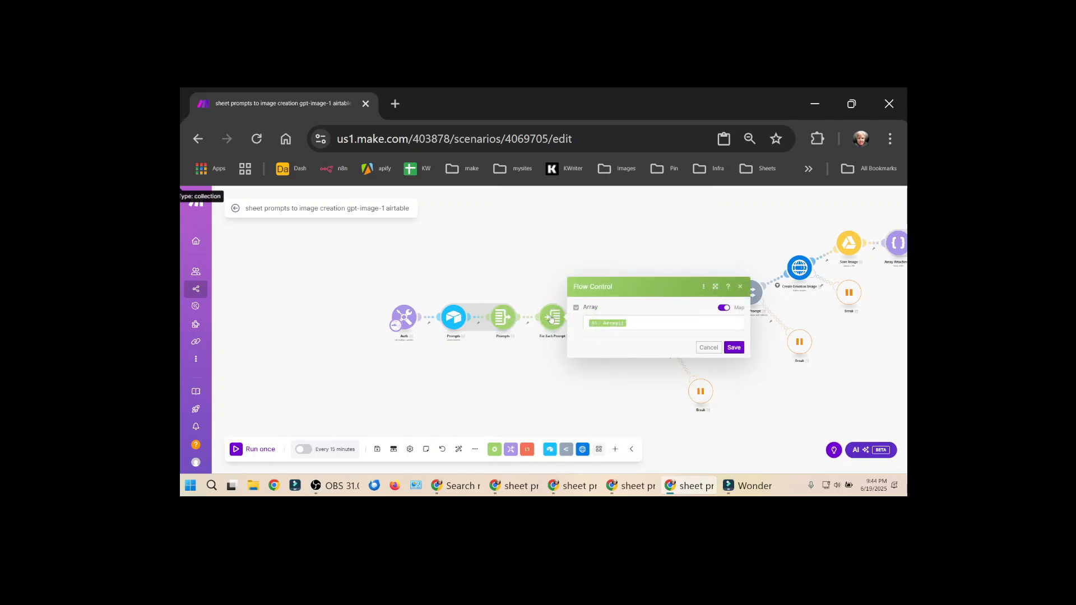
key("alt+Tab")
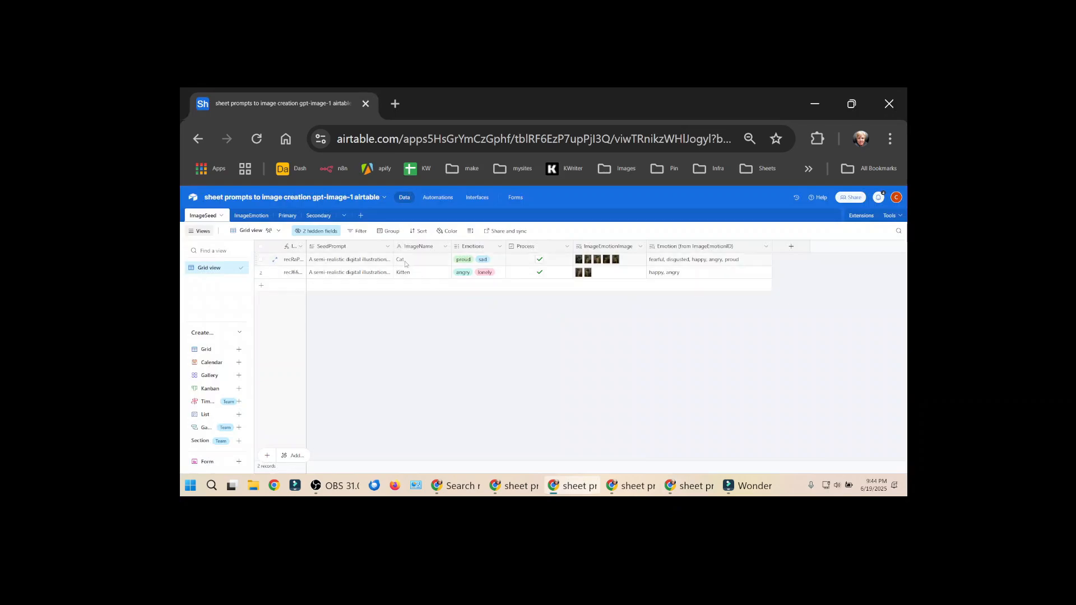
key("alt+Tab")
left_click(591, 375)
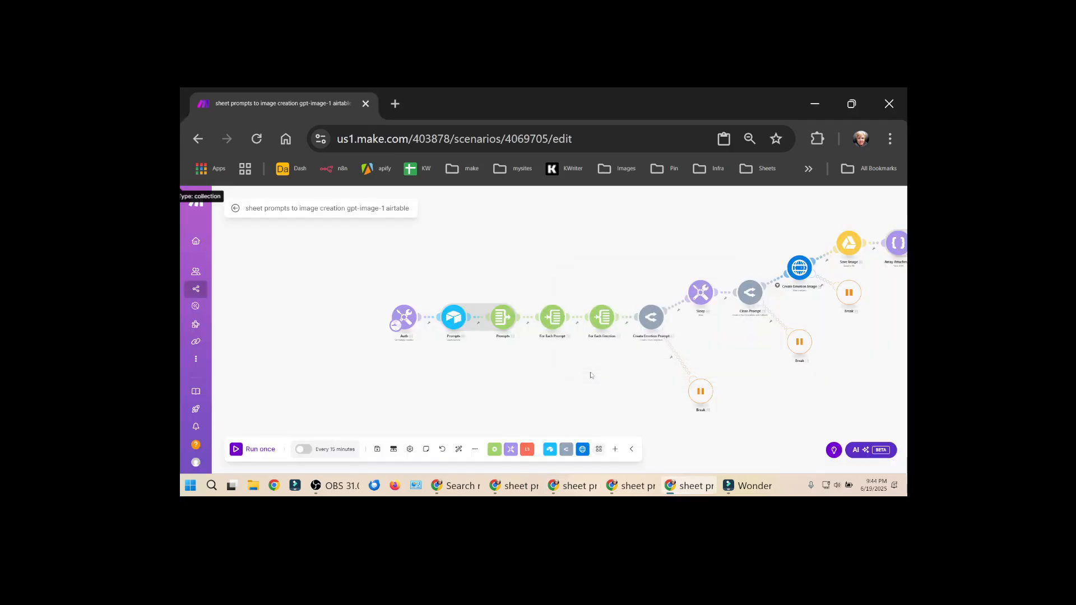
Compare the For Each Emotion iterator's Emotions array with the Emotions column of the ImageSeed table, and close the module without saving.
left_click(601, 319)
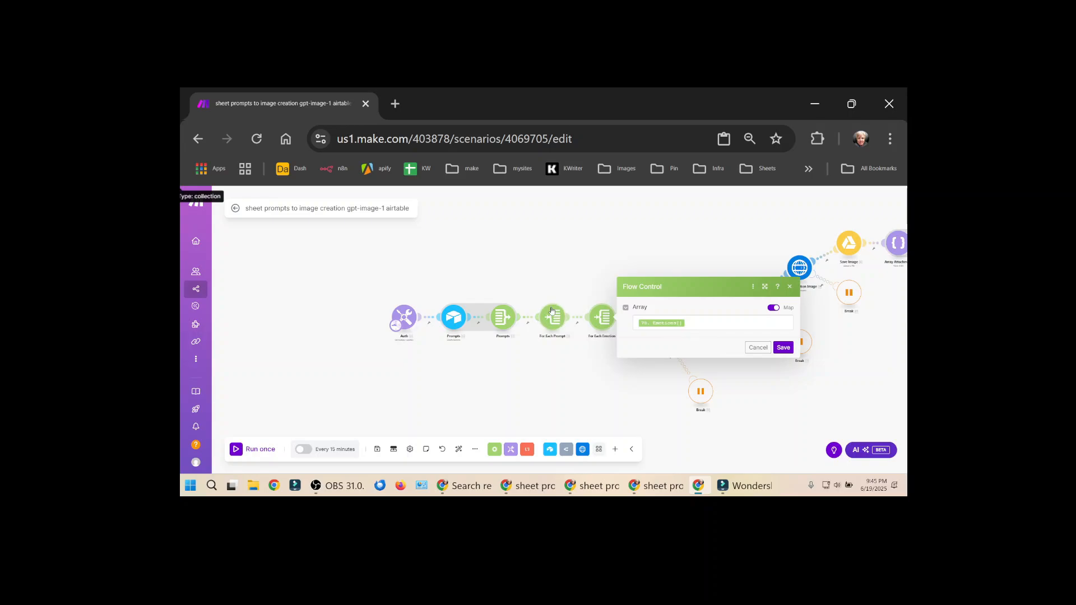
key("alt+Tab")
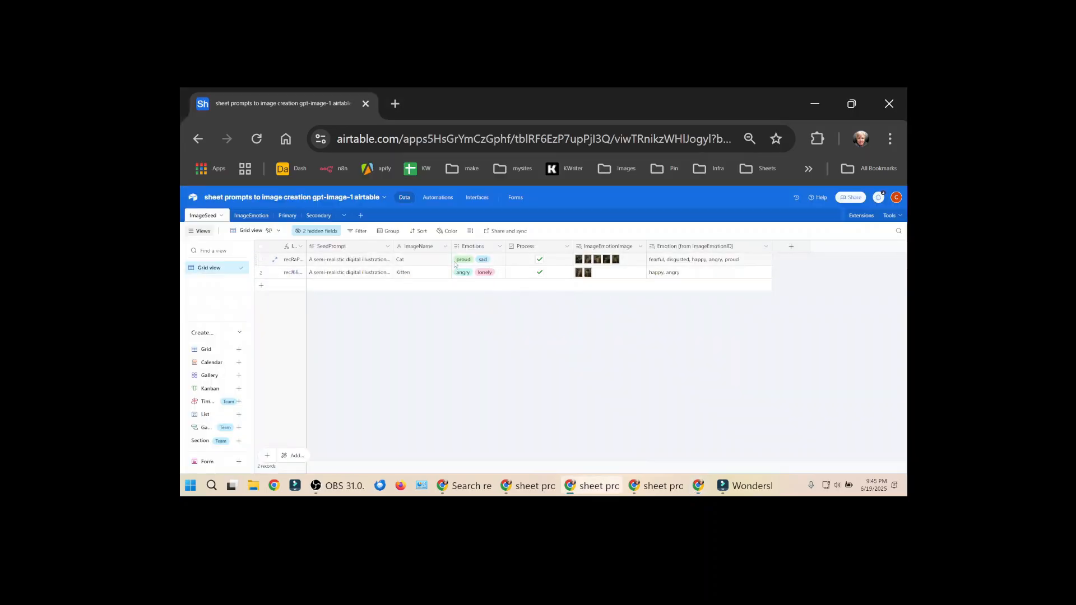
key("alt+Tab")
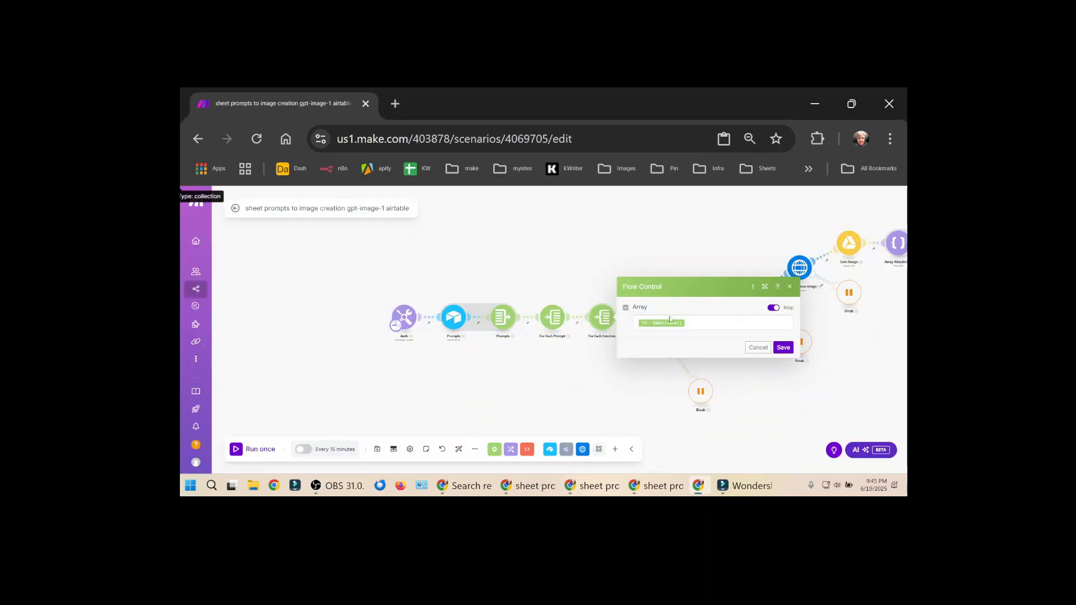
key("alt+Tab")
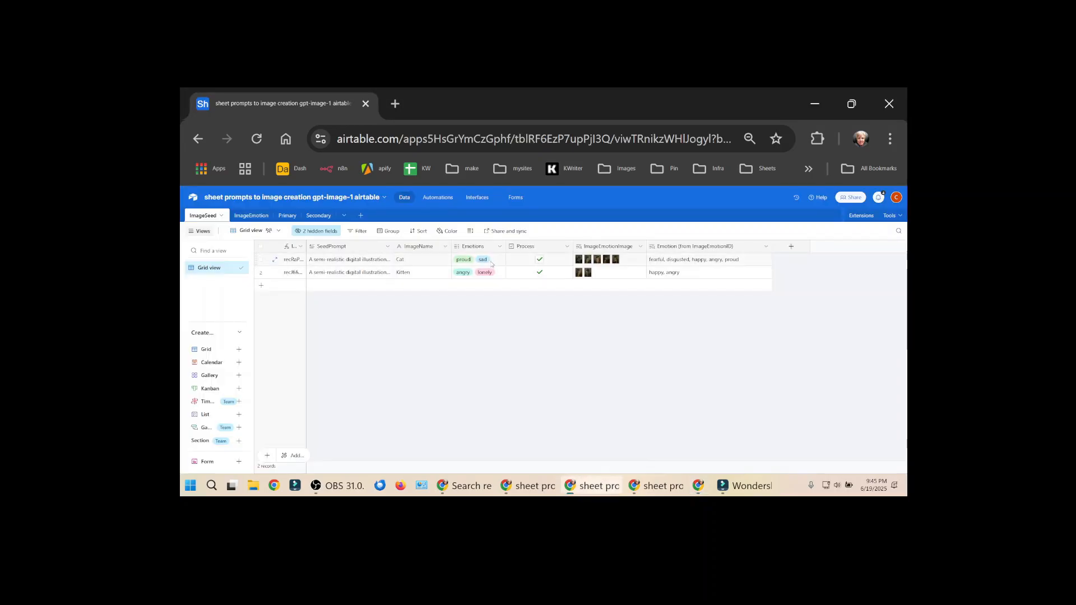
key("alt+Tab")
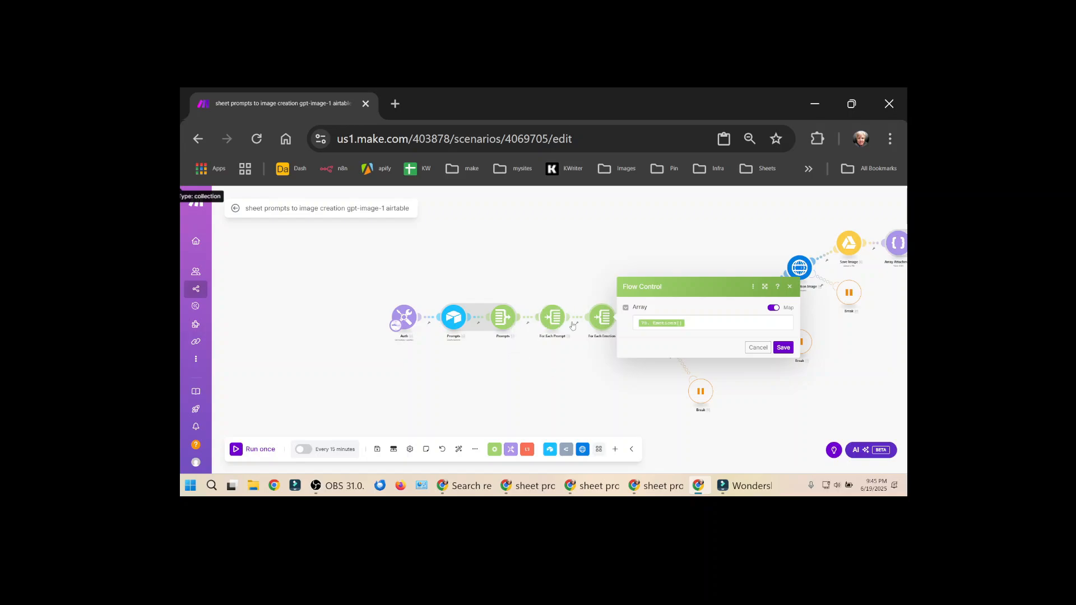
key("alt+Tab")
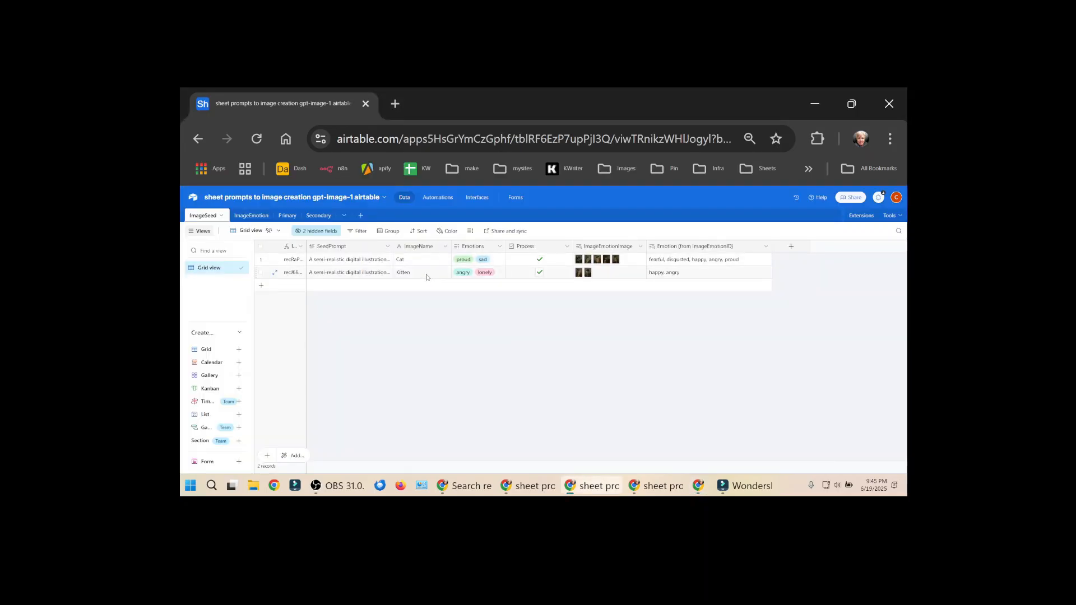
key("alt+Tab")
key("alt+Tab")
key("alt+Tab")
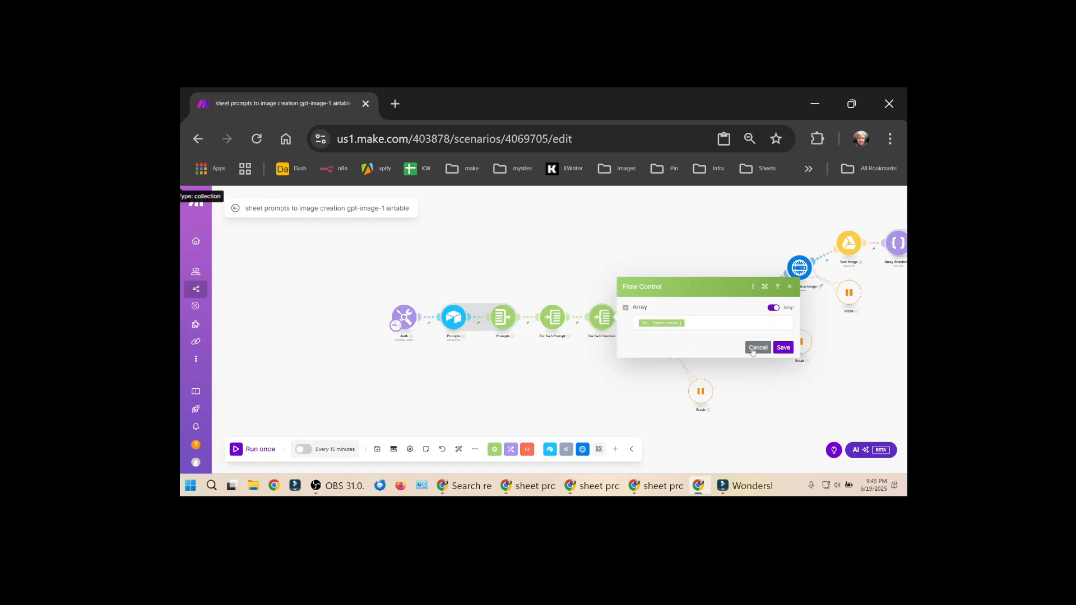
left_click(759, 347)
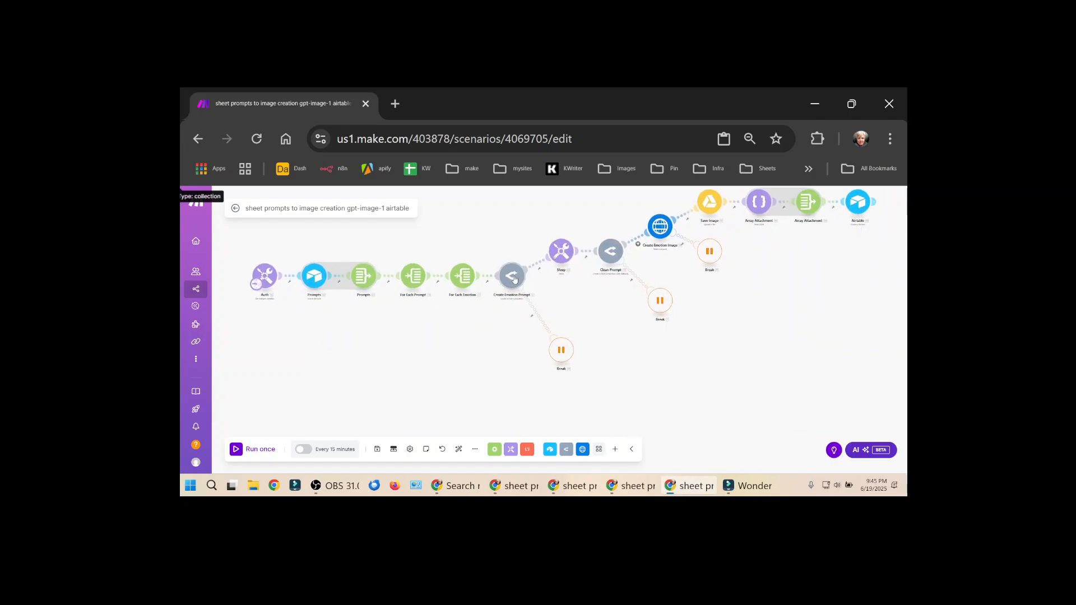
Review the message items, mapped emotion and seed prompt, roles and model in the Create Emotion Prompt module.
left_click(515, 279)
scroll(685, 289, "down", 3)
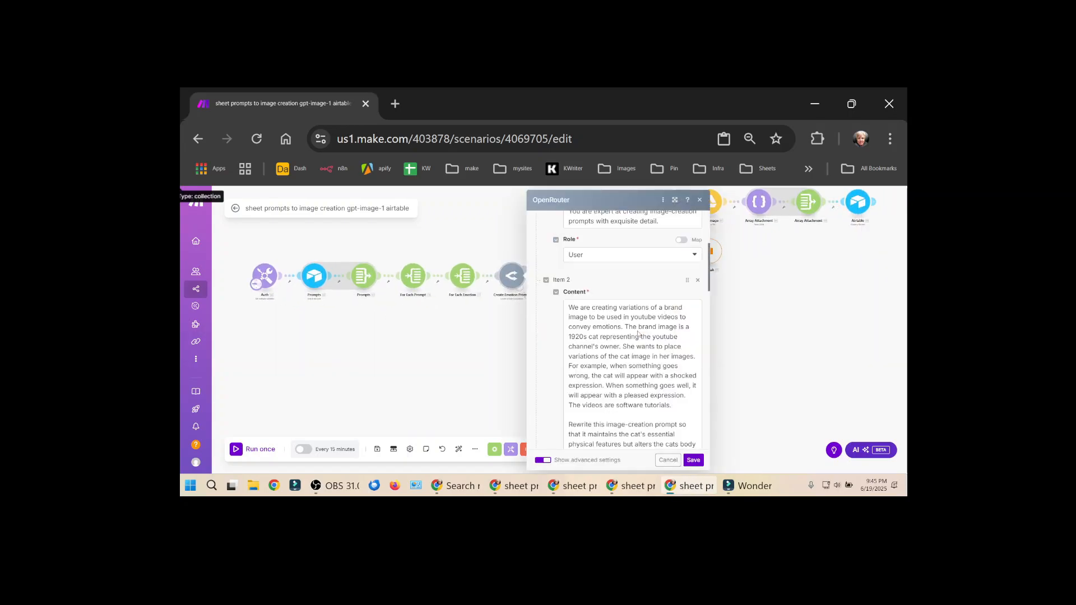
scroll(644, 258, "up", 1)
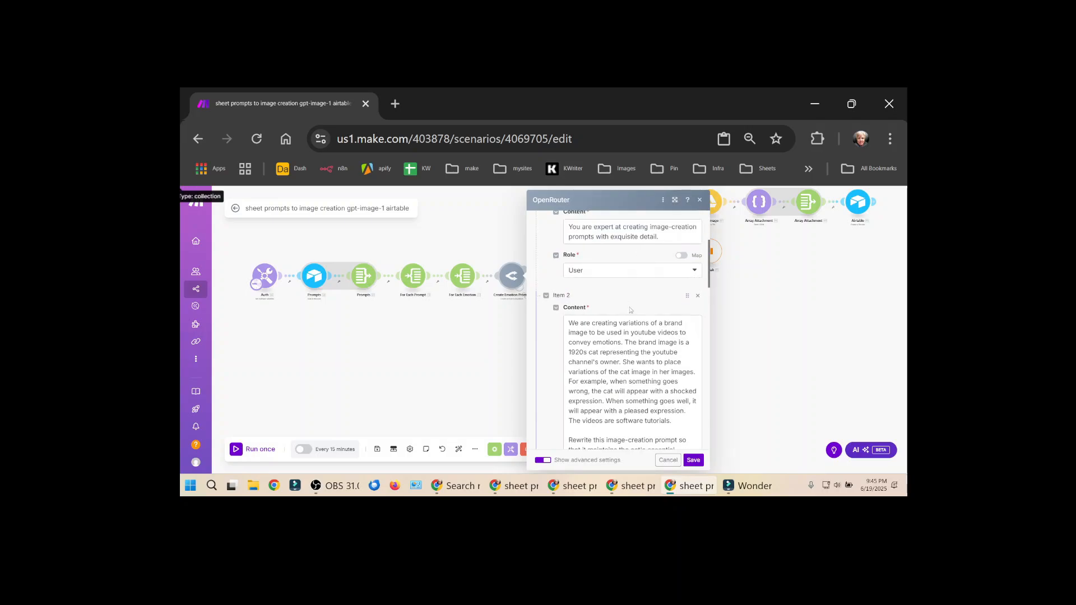
scroll(643, 348, "down", 3)
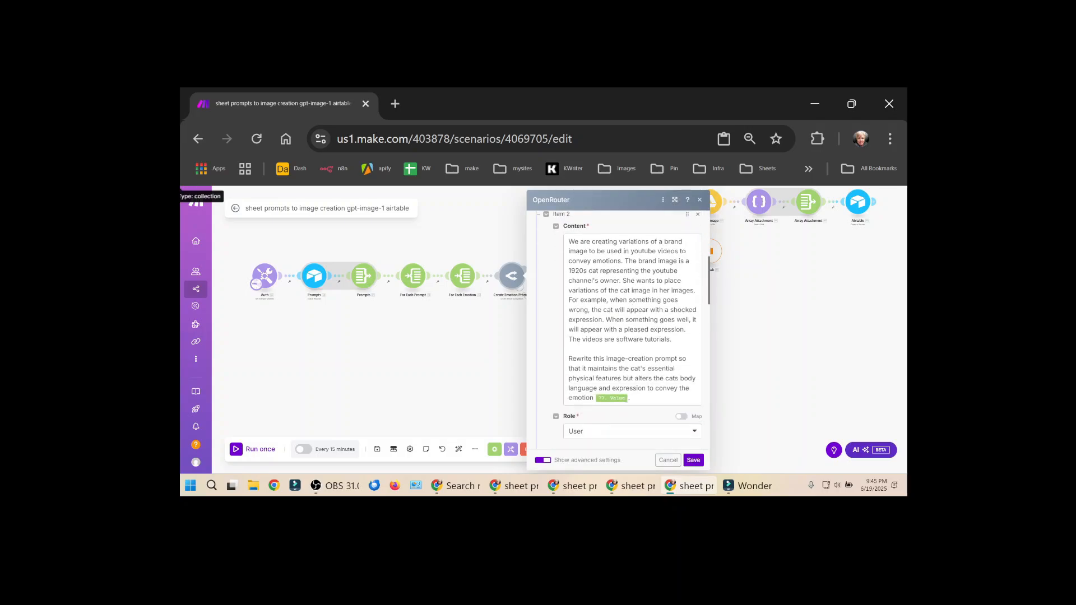
left_click(634, 398)
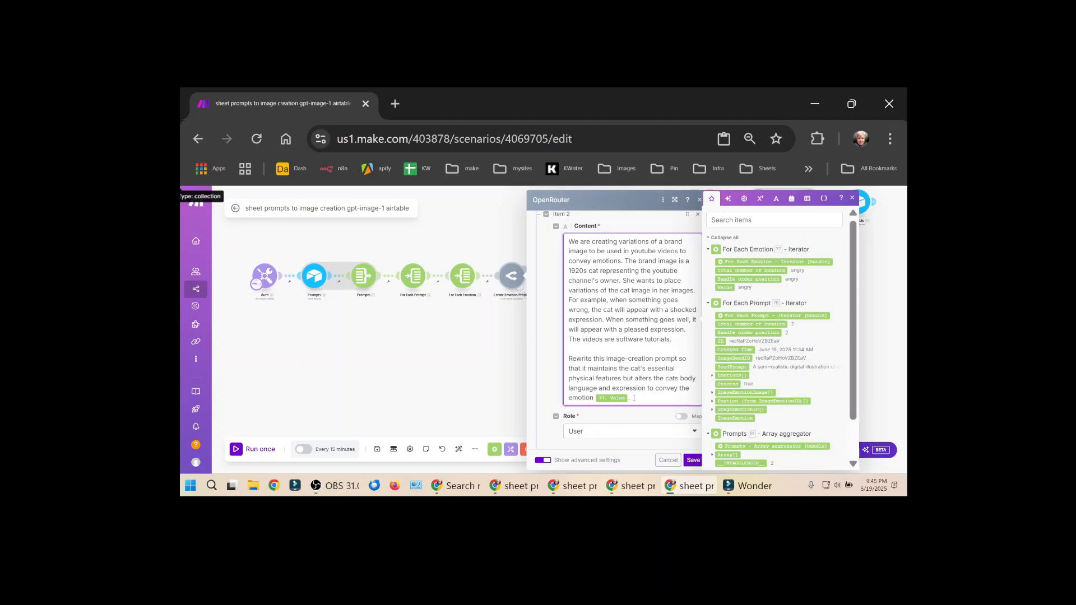
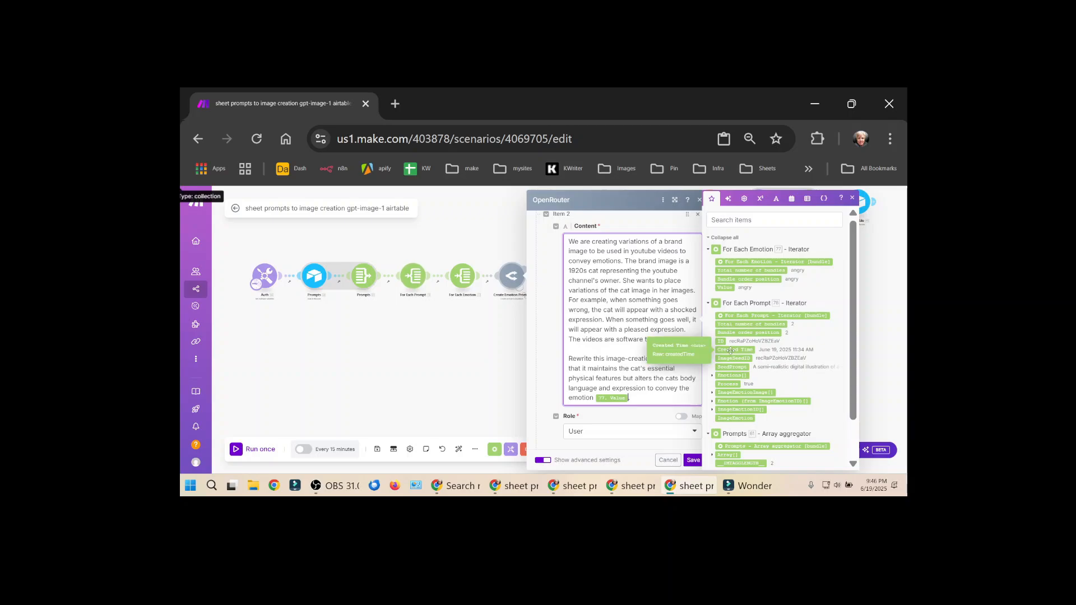
left_click(557, 392)
scroll(558, 393, "down", 3)
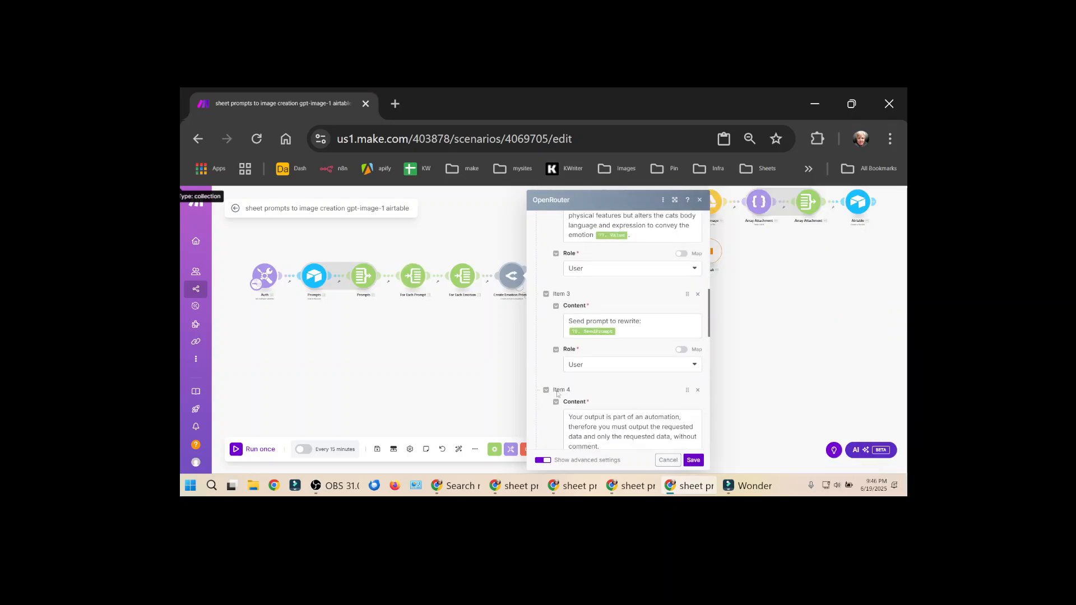
scroll(631, 329, "down", 2)
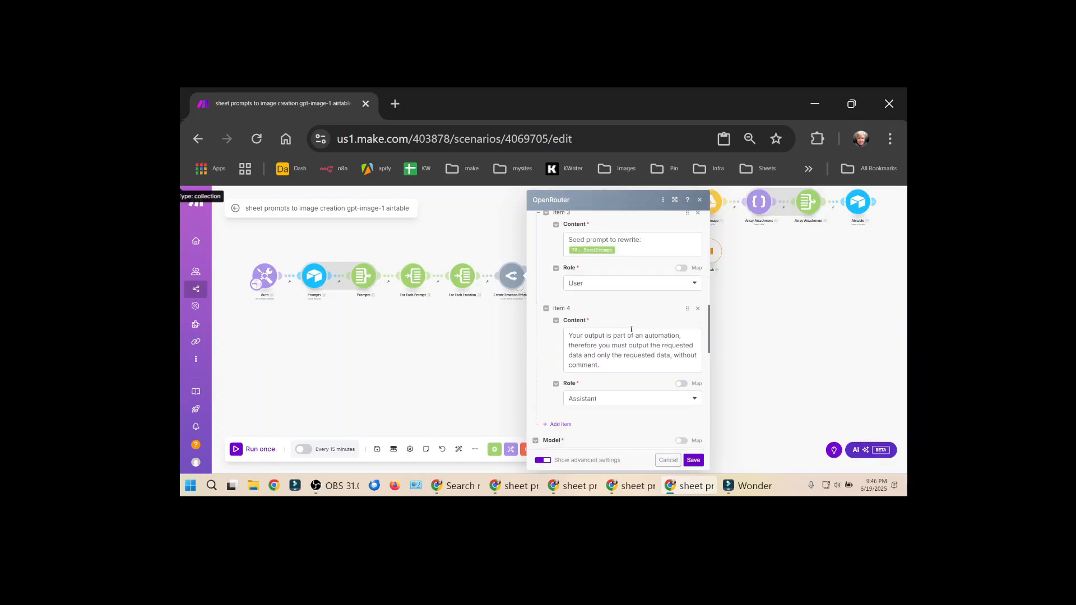
scroll(616, 345, "down", 3)
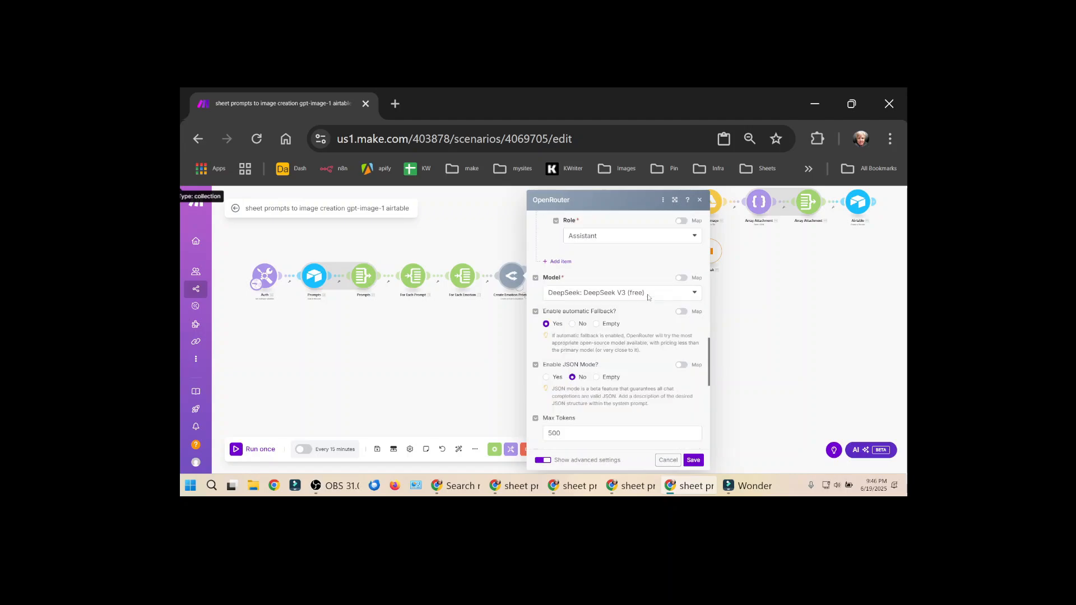
Set Max Tokens of the Create Emotion Prompt module to 4096 and save the module.
scroll(617, 336, "down", 2)
left_click(569, 349)
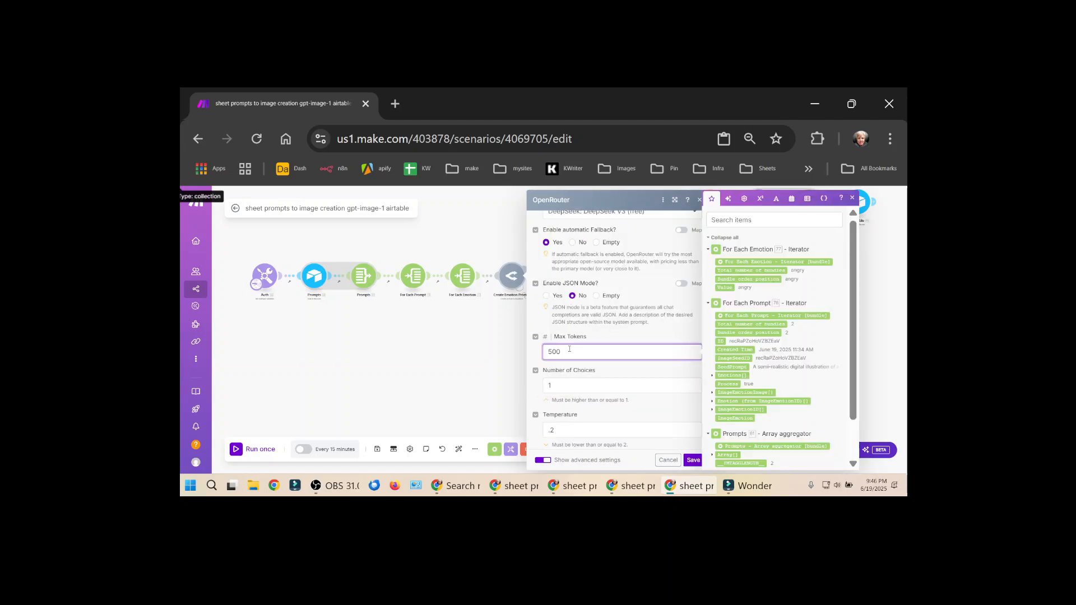
double_click(569, 348)
type("4096")
scroll(586, 363, "down", 2)
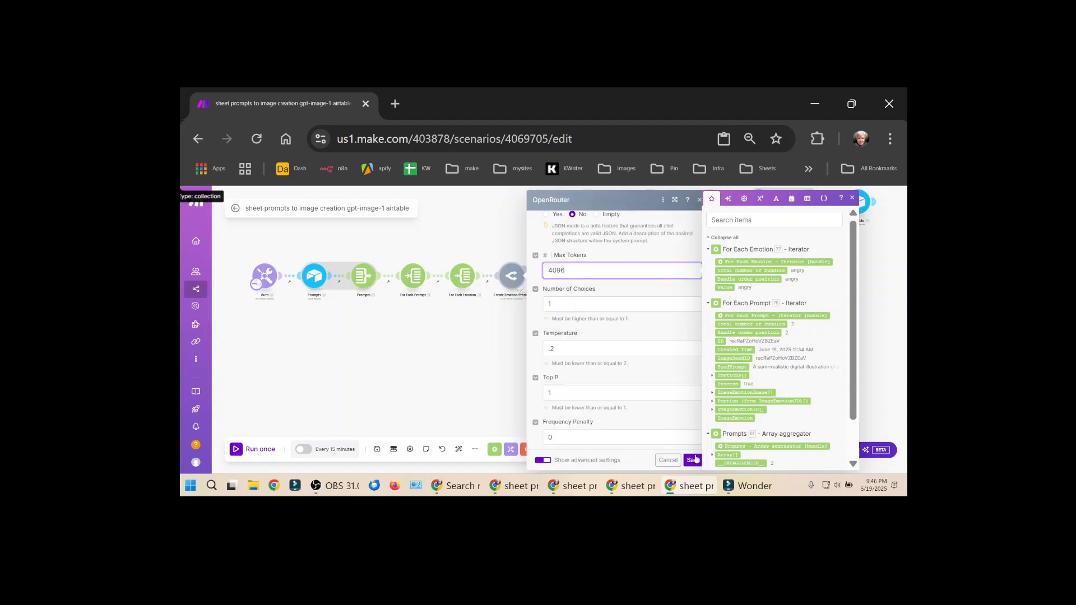
left_click(693, 460)
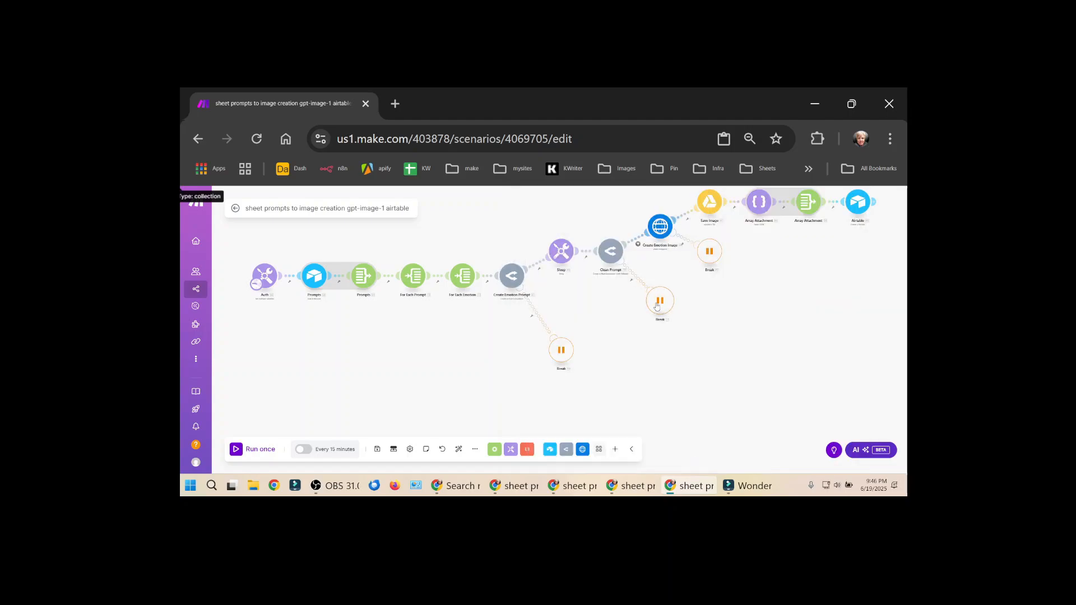
Check the retry options for automatic completion in Clean Prompt's Break handler, and save it with automatic completion set back to No.
left_click(659, 303)
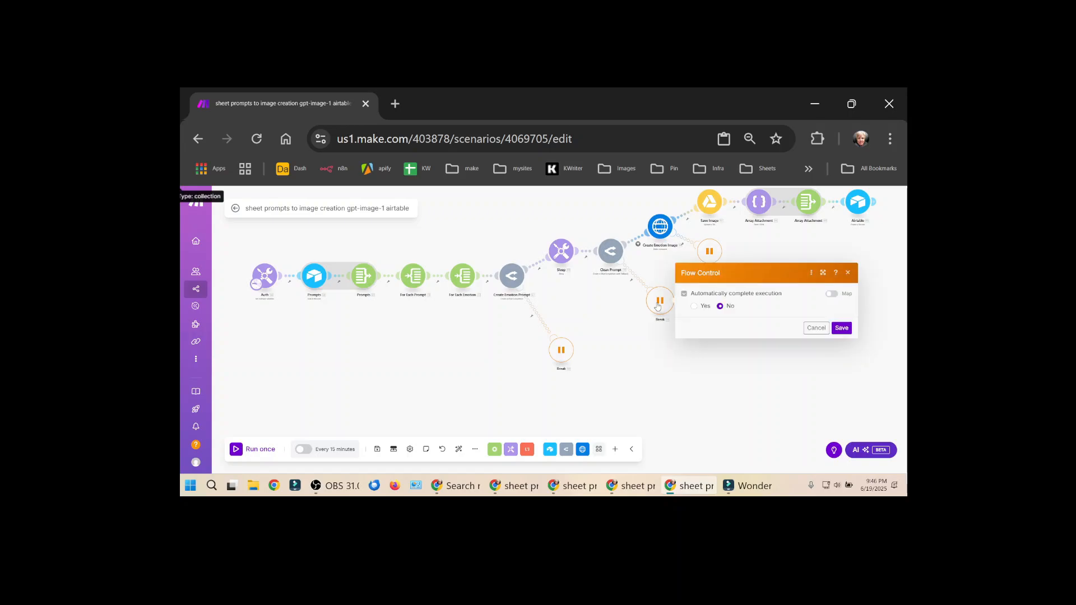
left_click(695, 308)
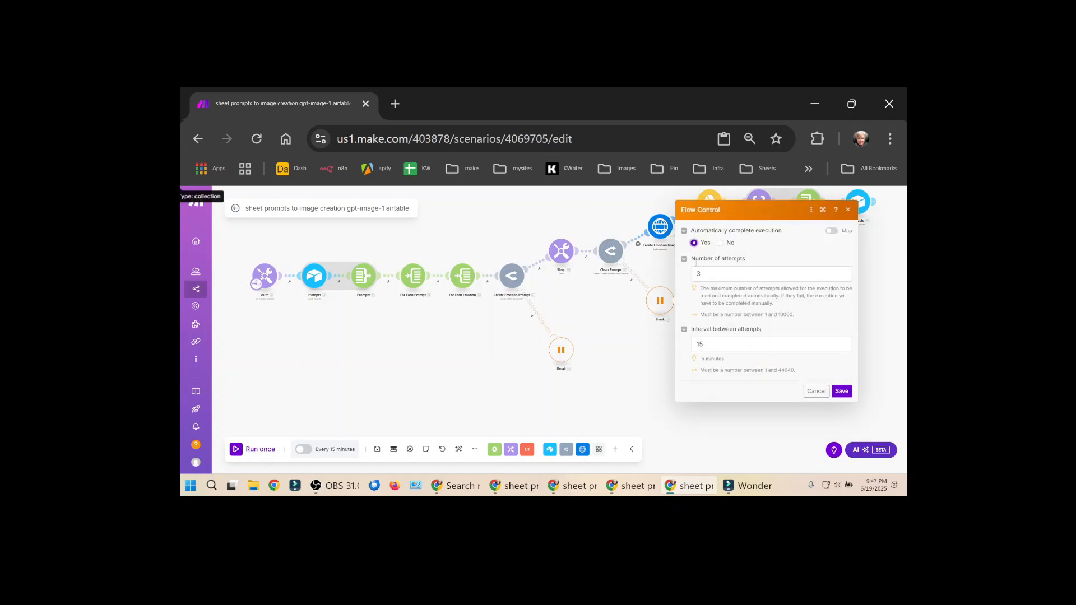
left_click(720, 244)
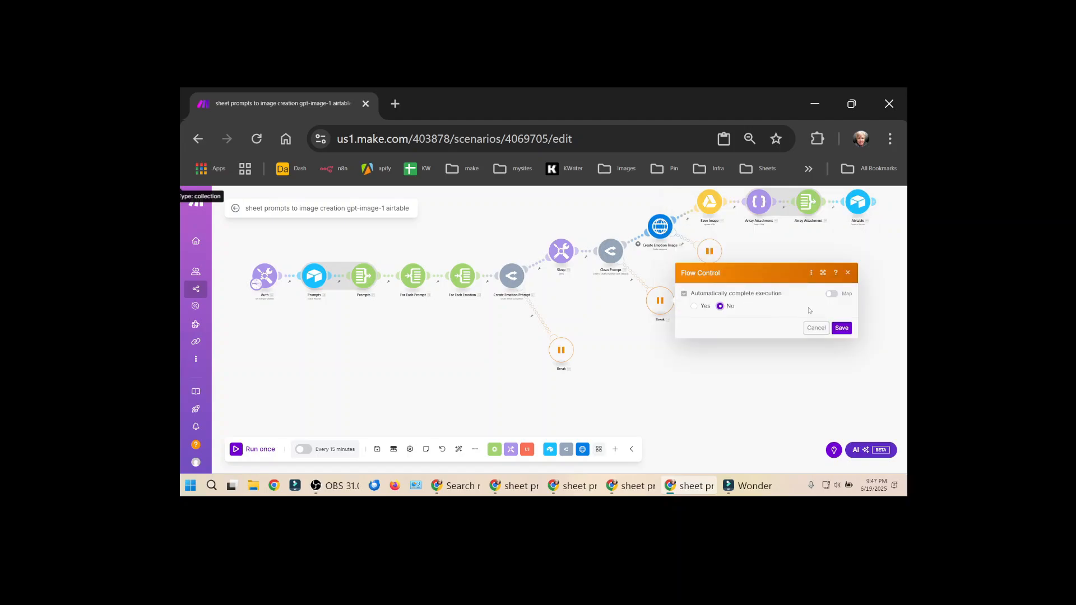
left_click(842, 328)
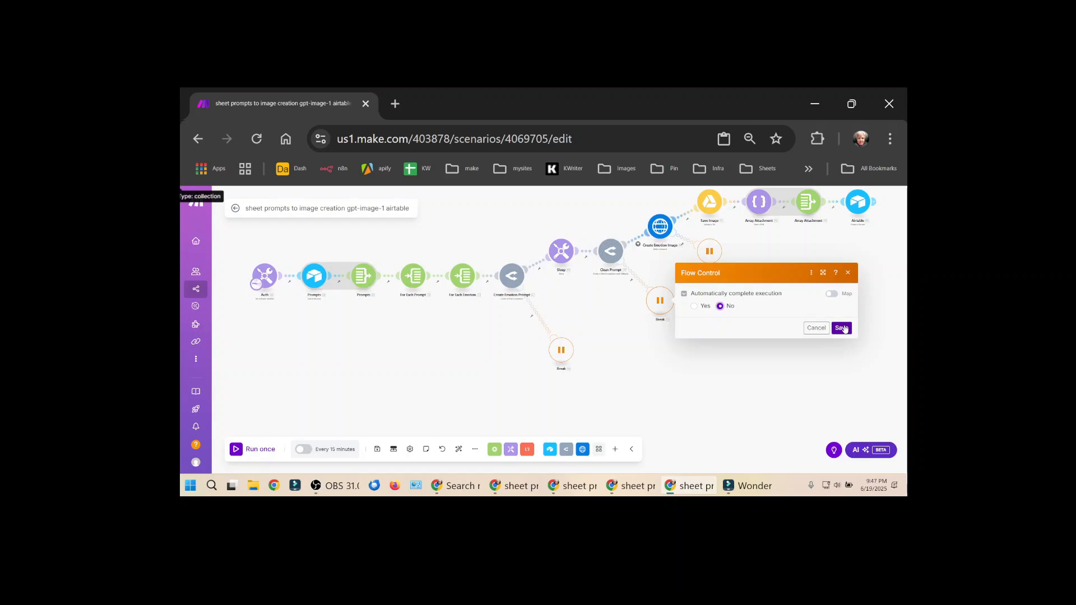
Review the filter before Create Emotion Image, and examine the HTTP module's URL, method, and authorization and content-type headers.
left_click(637, 243)
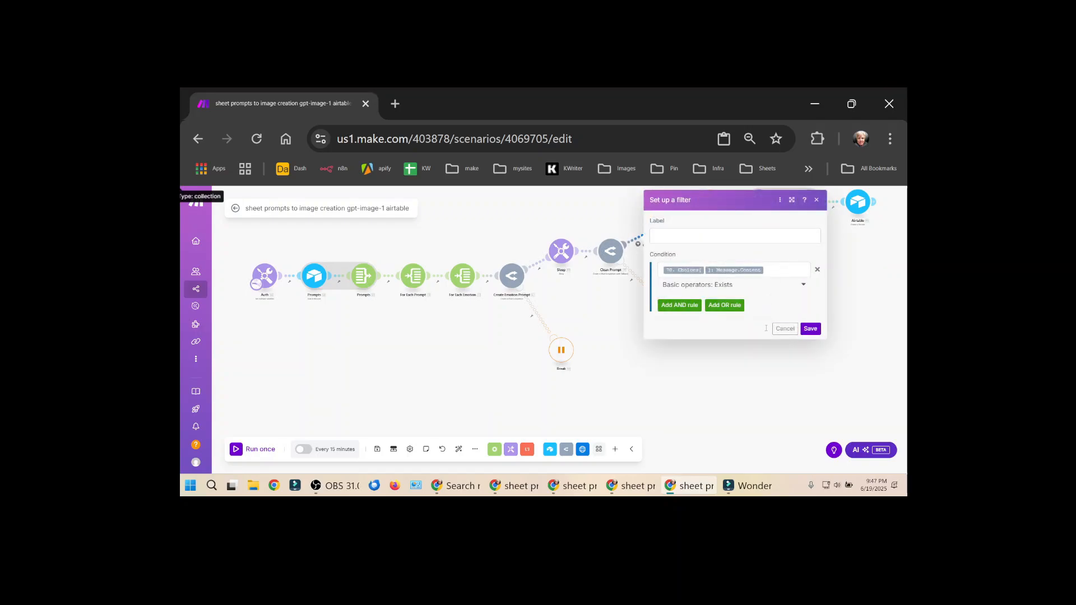
left_click(785, 329)
left_click(661, 226)
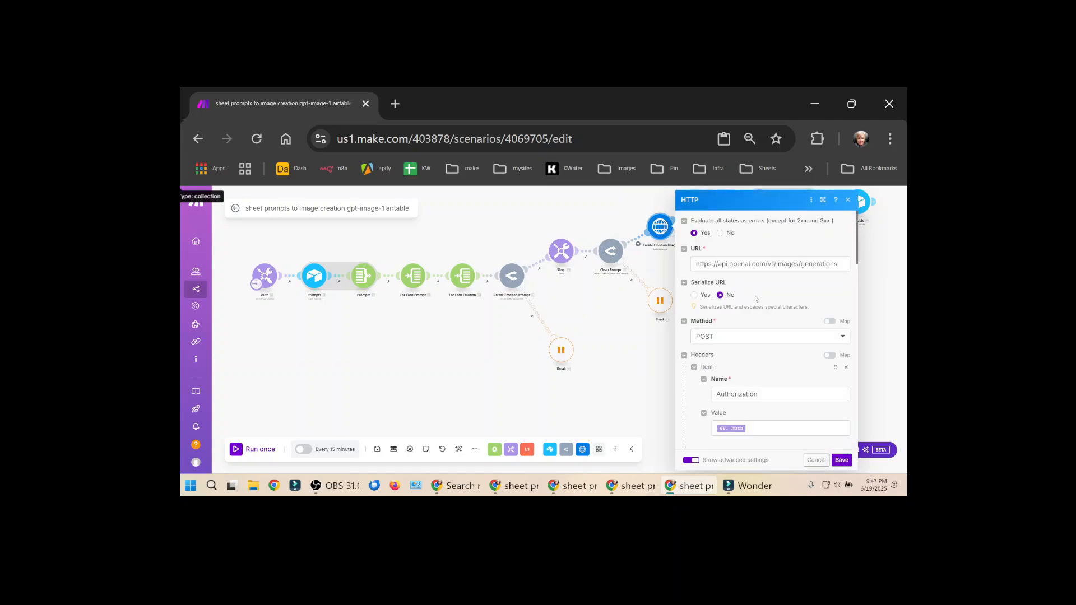
scroll(757, 300, "down", 3)
scroll(751, 280, "up", 3)
left_click(779, 261)
scroll(755, 271, "down", 2)
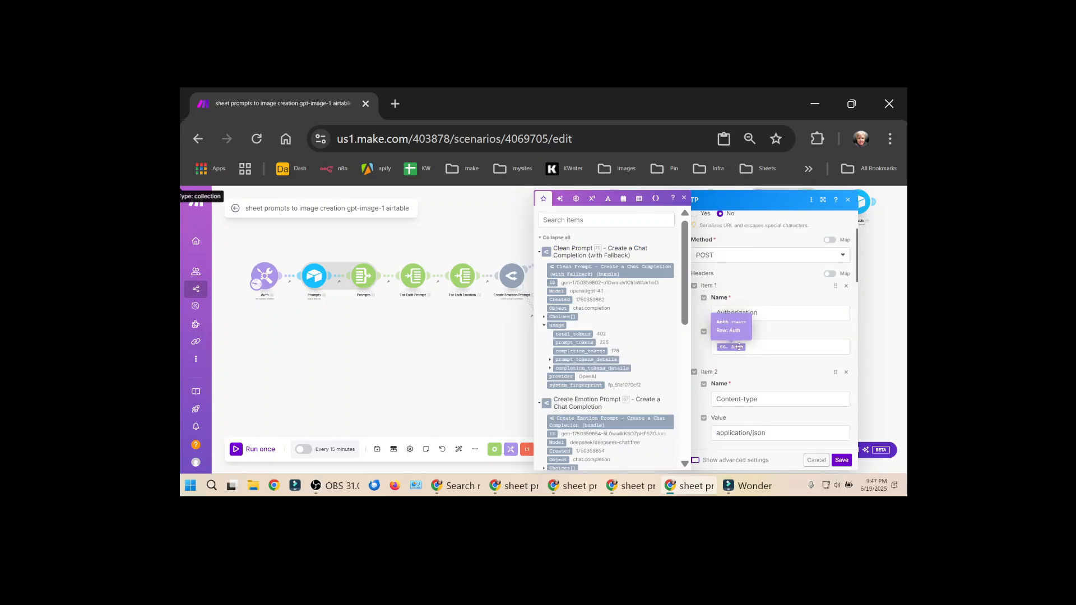
scroll(768, 383, "down", 2)
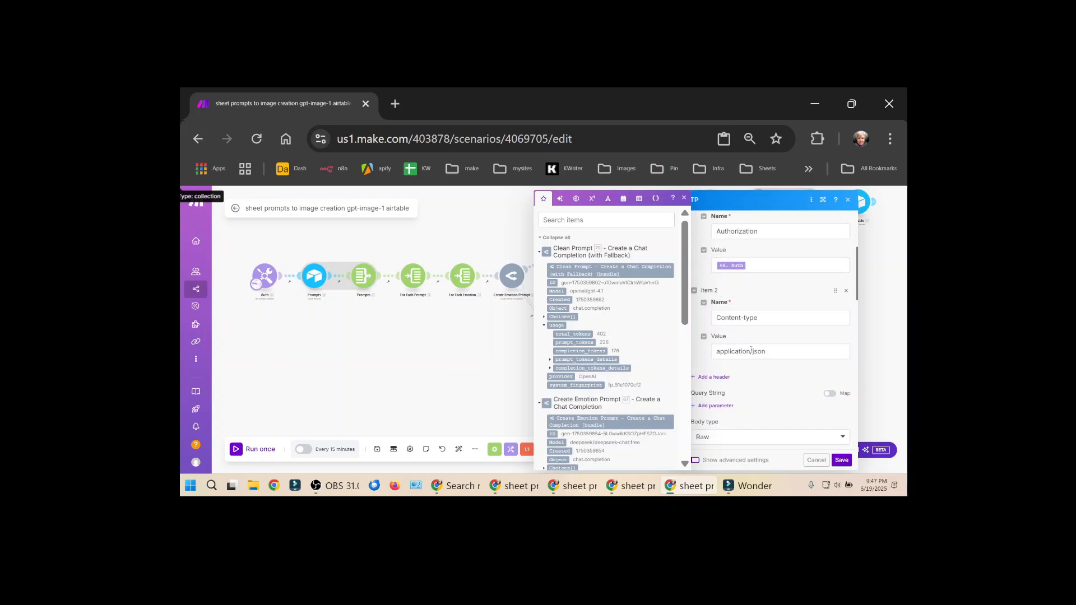
Review the body type, content type and JSON request content of the Create Emotion Image module, and close its settings.
scroll(751, 350, "down", 4)
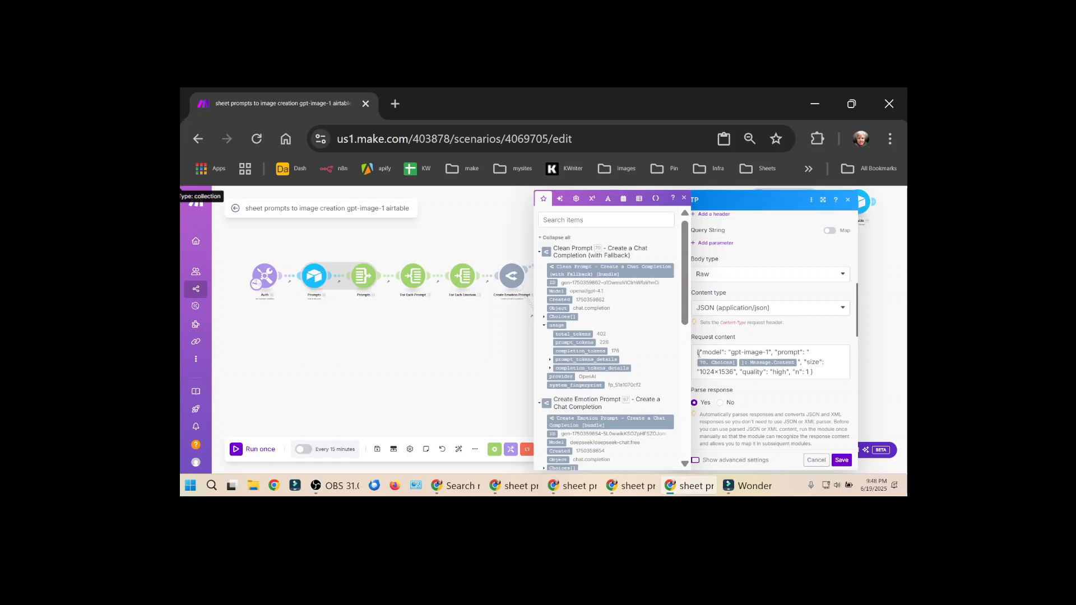
triple_click(713, 355)
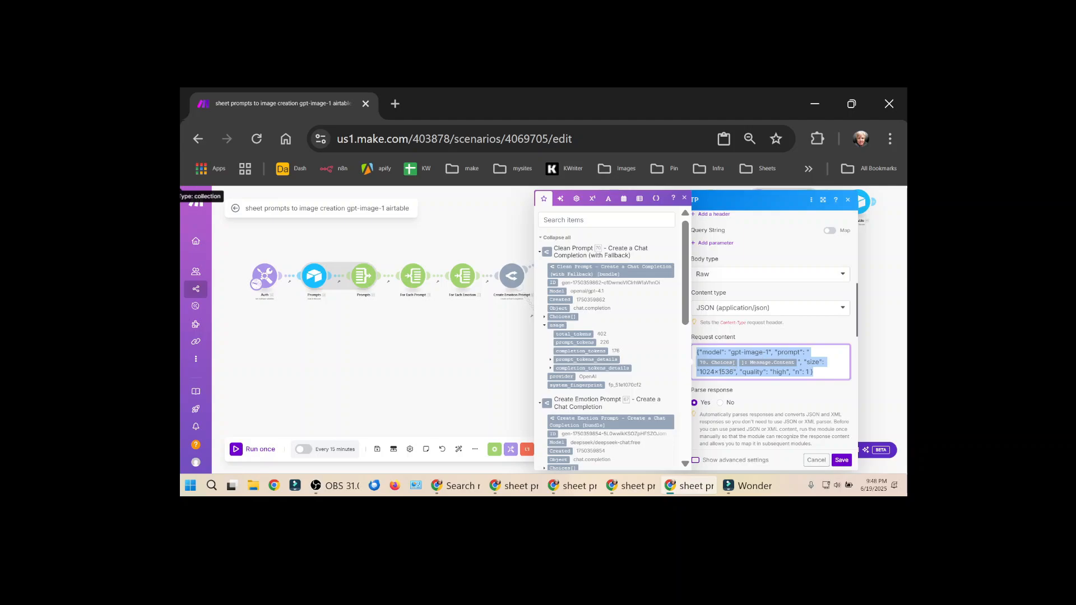
left_click(730, 375)
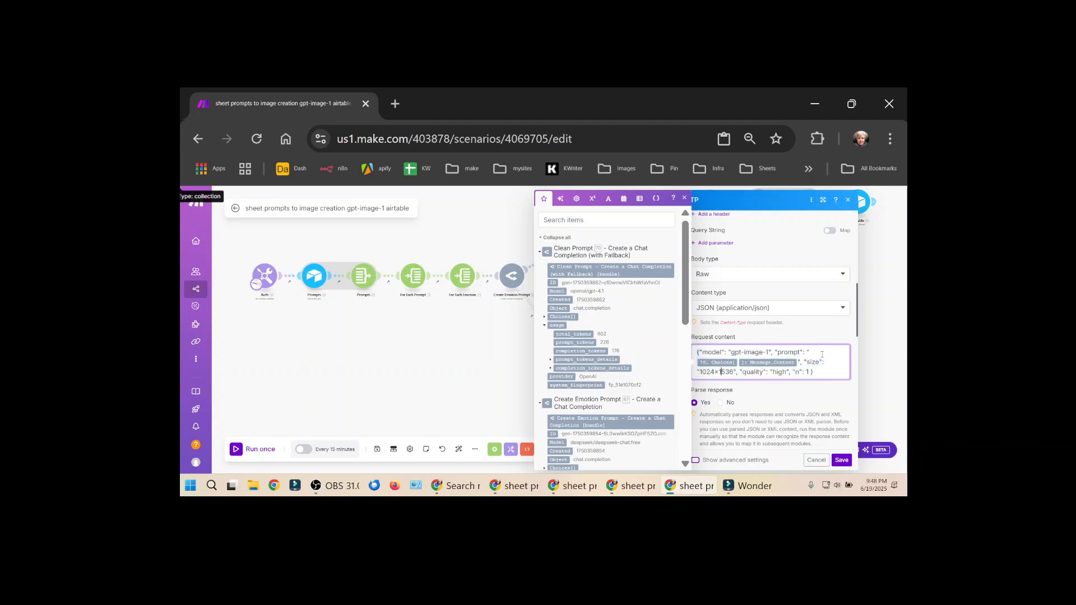
scroll(822, 354, "down", 2)
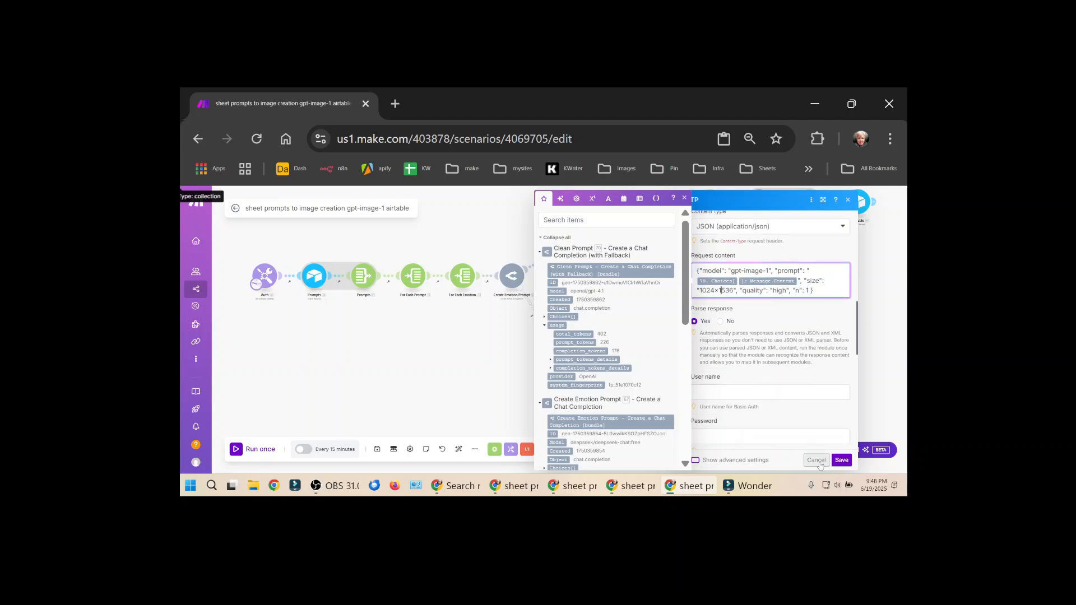
left_click(842, 460)
In the Save Image module, re-enter the "cat-" part of the file name before the For Each Emotion value, and save the module.
left_click(643, 290)
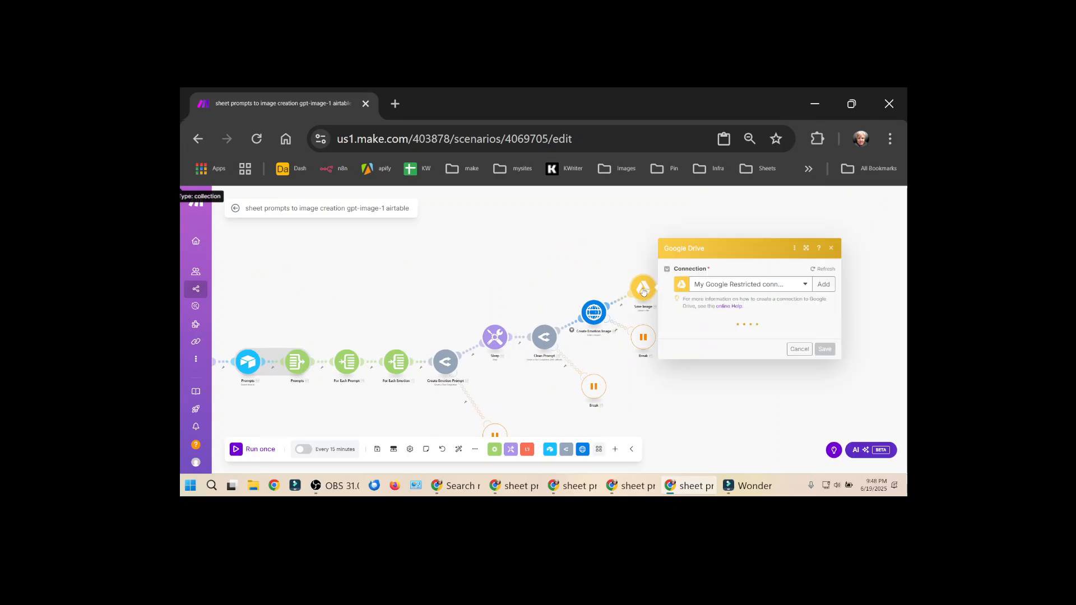
scroll(715, 278, "down", 2)
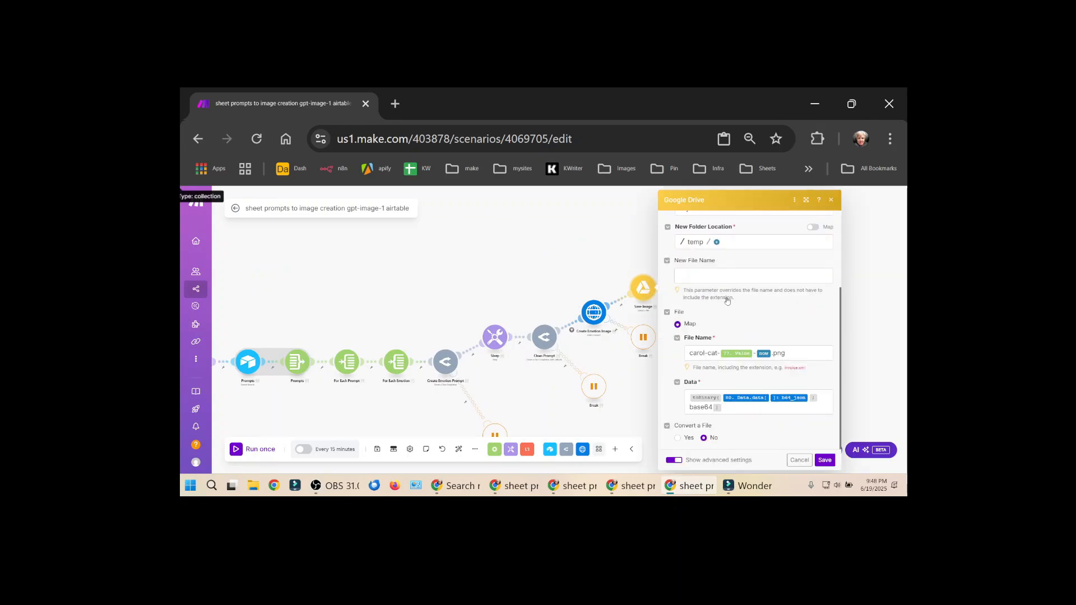
double_click(710, 354)
key("BackSpace")
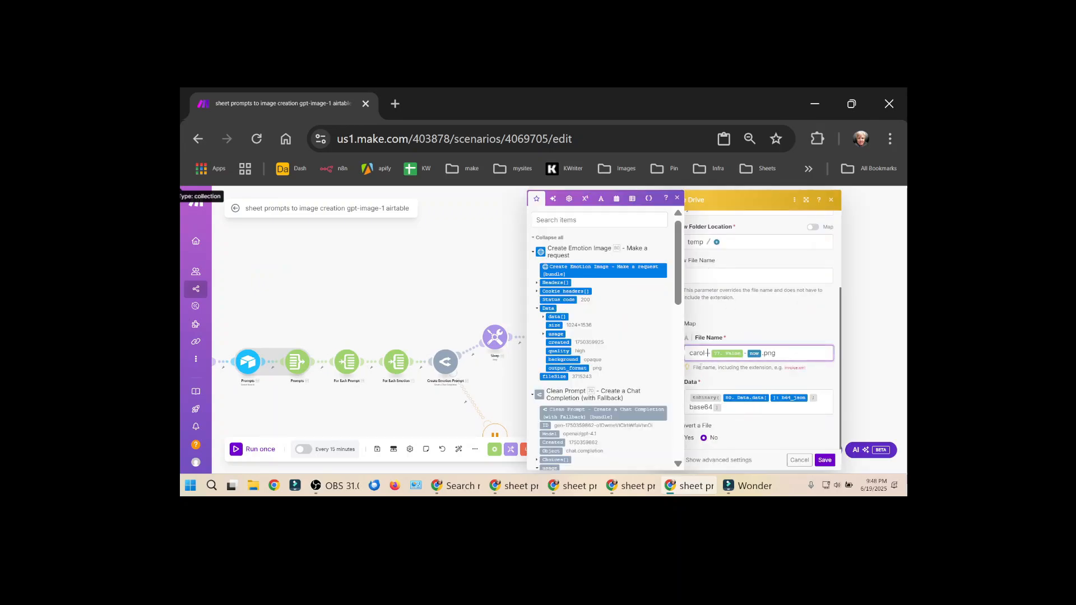
left_click_drag(677, 297, 671, 430)
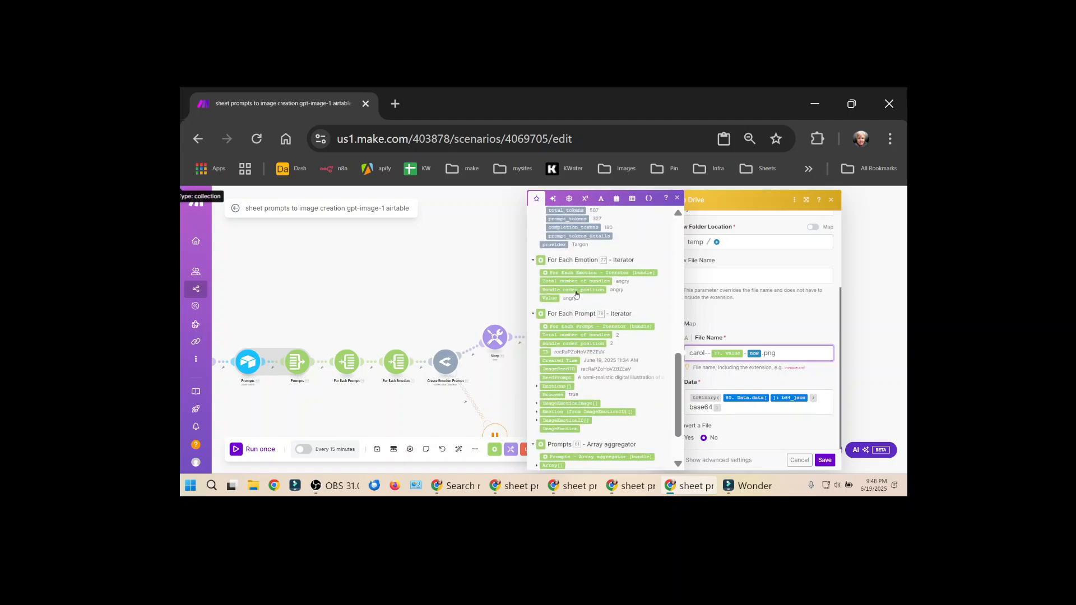
left_click(548, 298)
key("BackSpace")
type("-")
type("cat-")
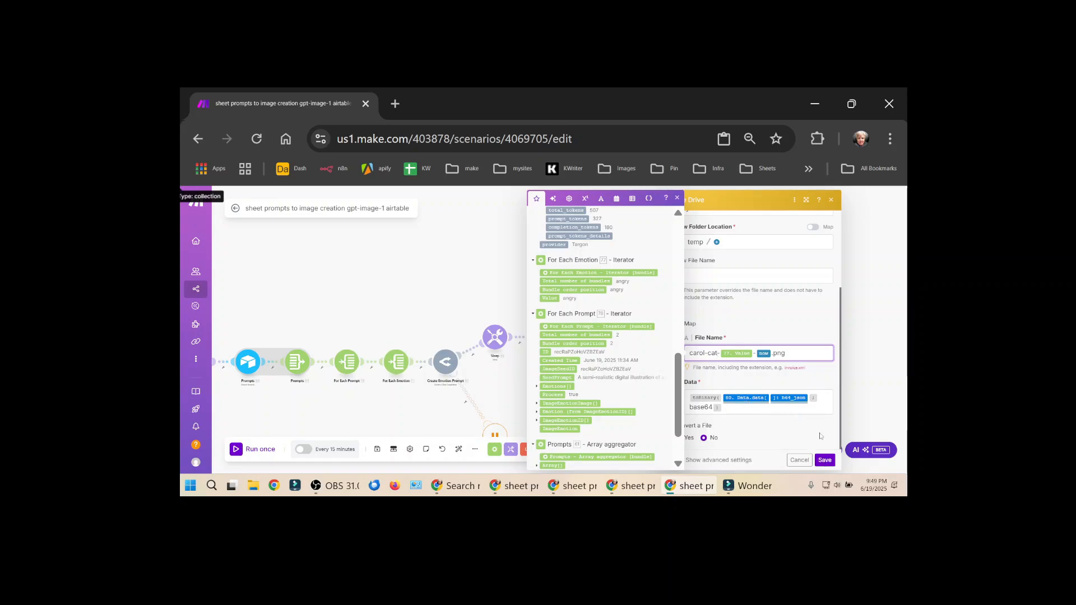
left_click(825, 460)
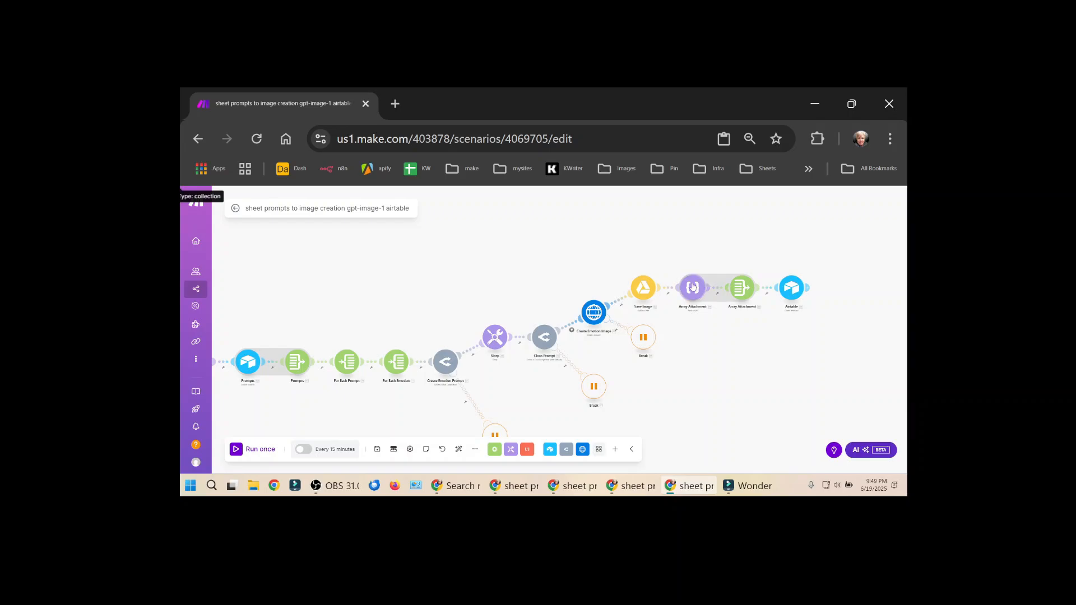
Switch to Airtable, inspect the image attachment of the fearful Cat record in the ImageEmotion table, and return to Make.
key("alt+Tab")
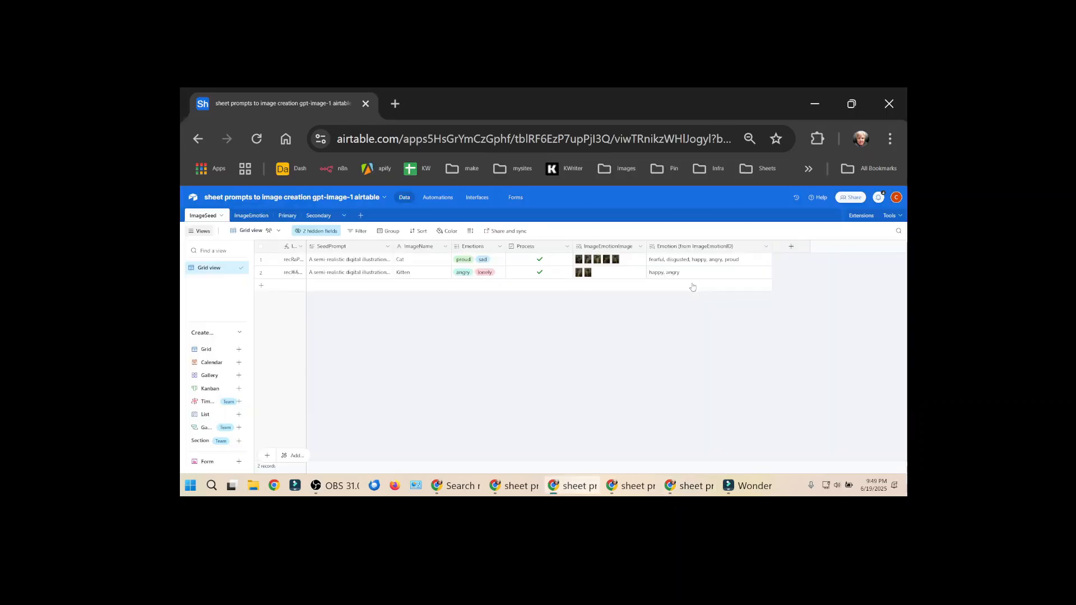
left_click(262, 219)
left_click(480, 261)
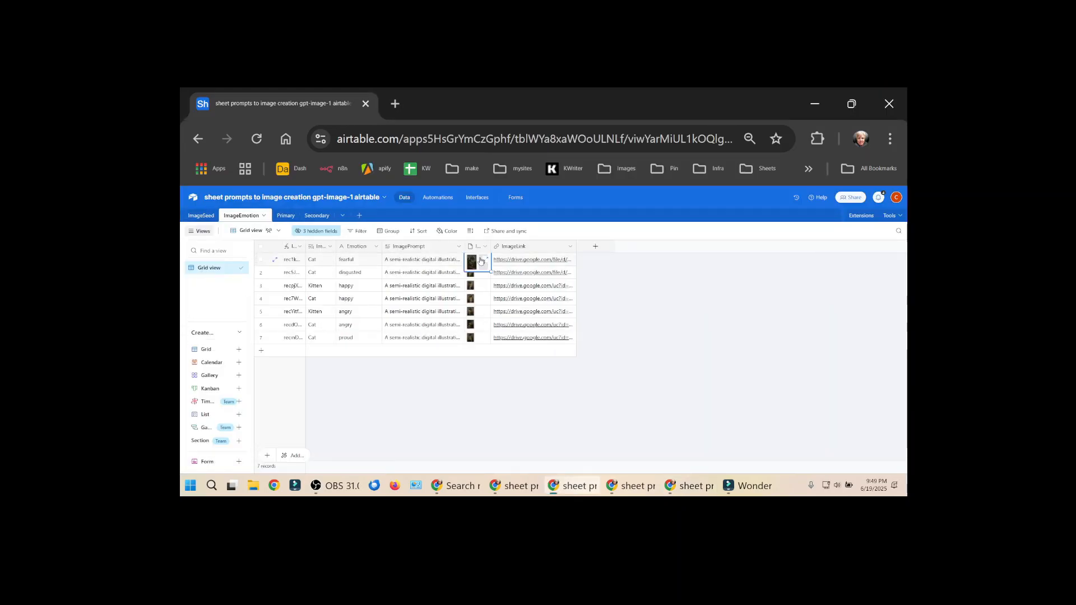
left_click(480, 261)
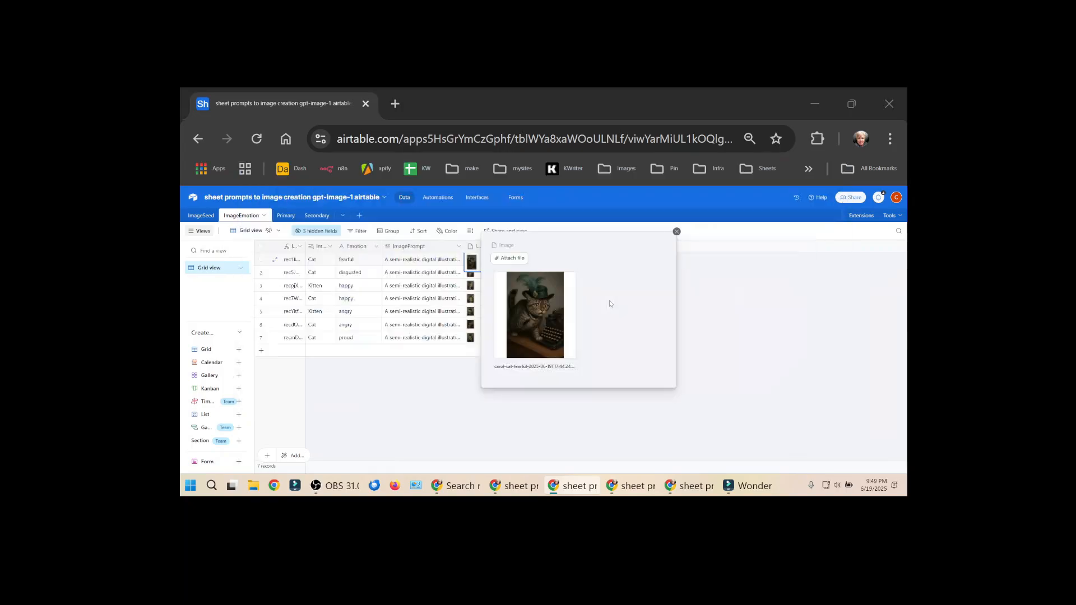
key("alt+Tab")
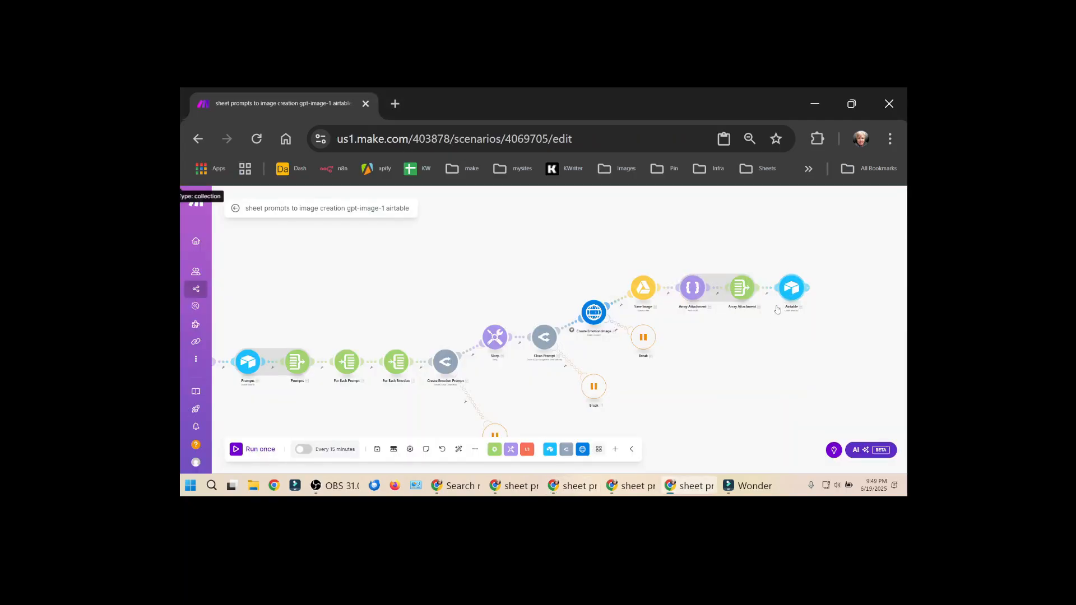
Review the JSON string in the Array Attachment Parse JSON module and the aggregated fields of its array aggregator without changing them.
left_click(687, 292)
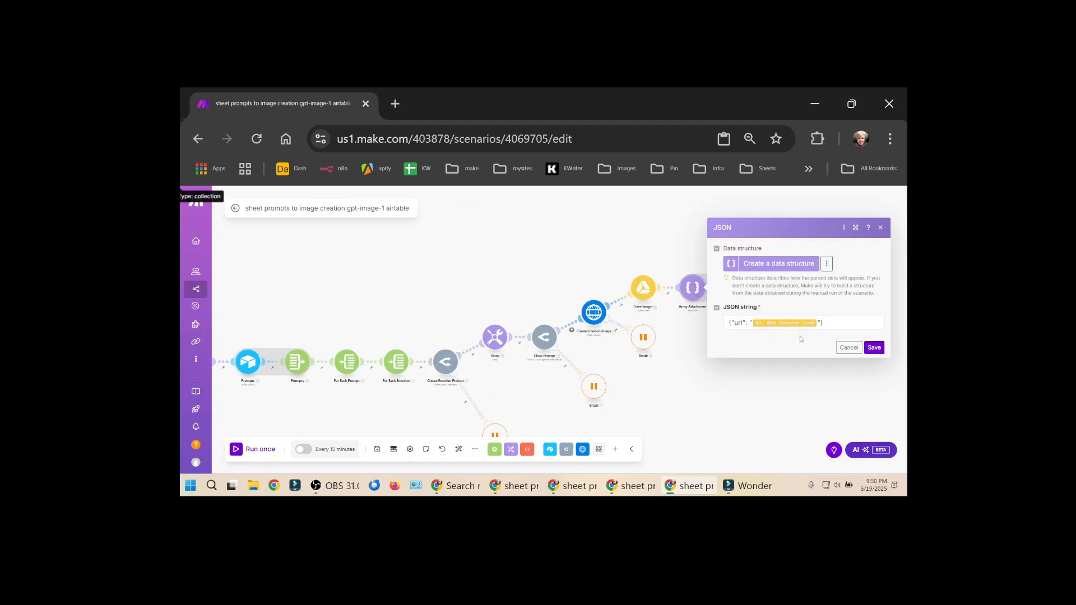
left_click(845, 348)
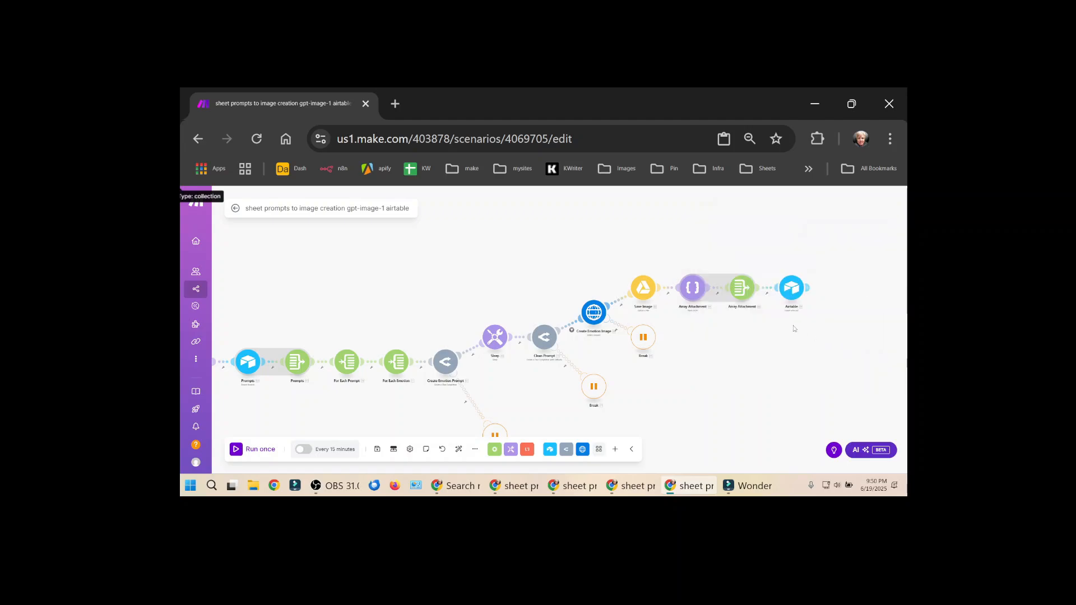
left_click(730, 291)
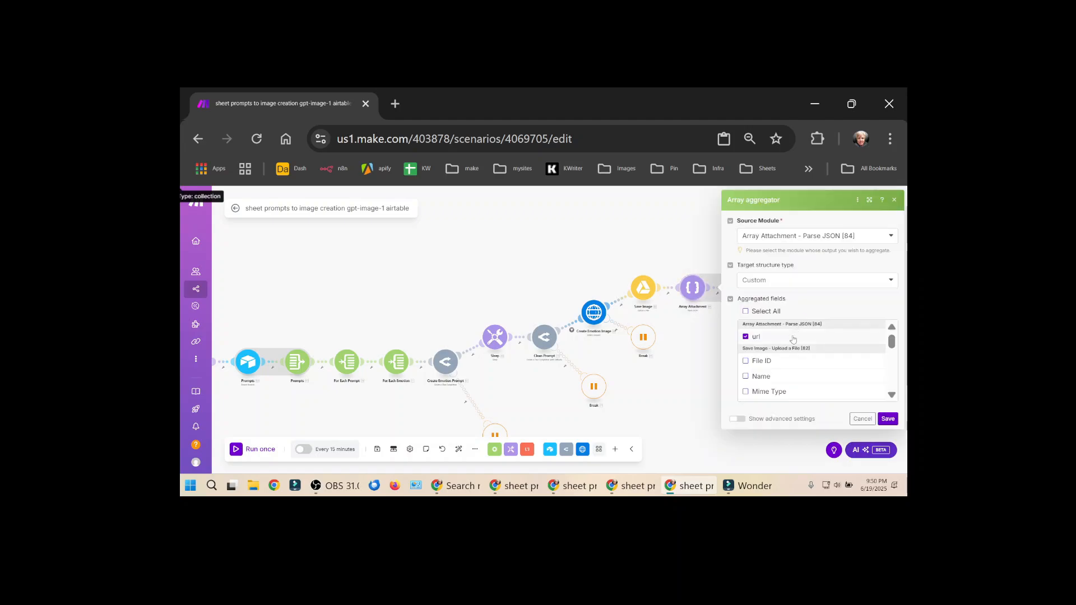
scroll(793, 340, "down", 3)
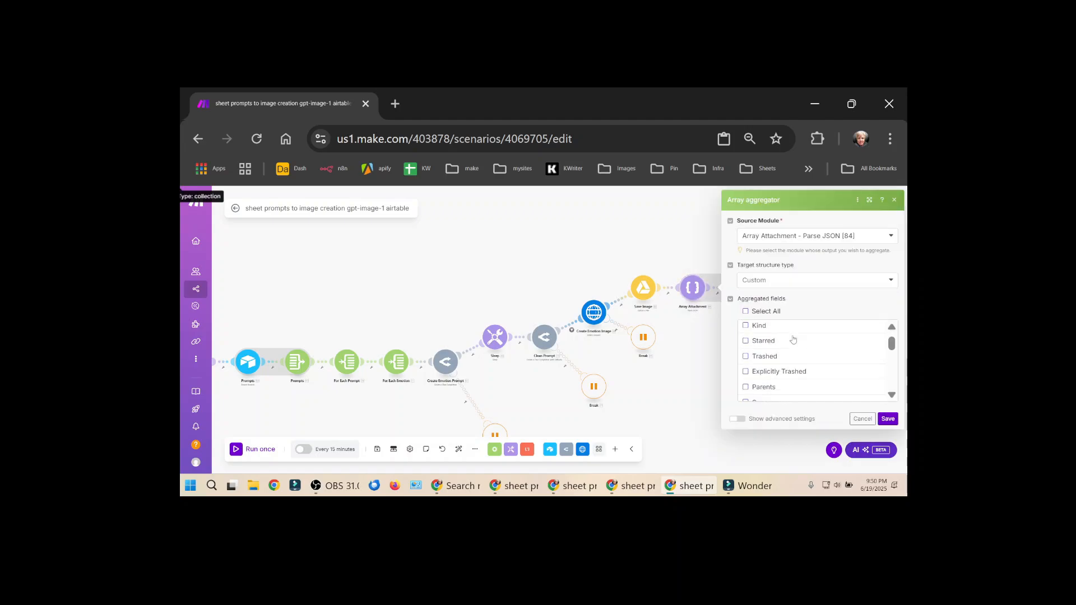
scroll(793, 340, "down", 3)
left_click(862, 419)
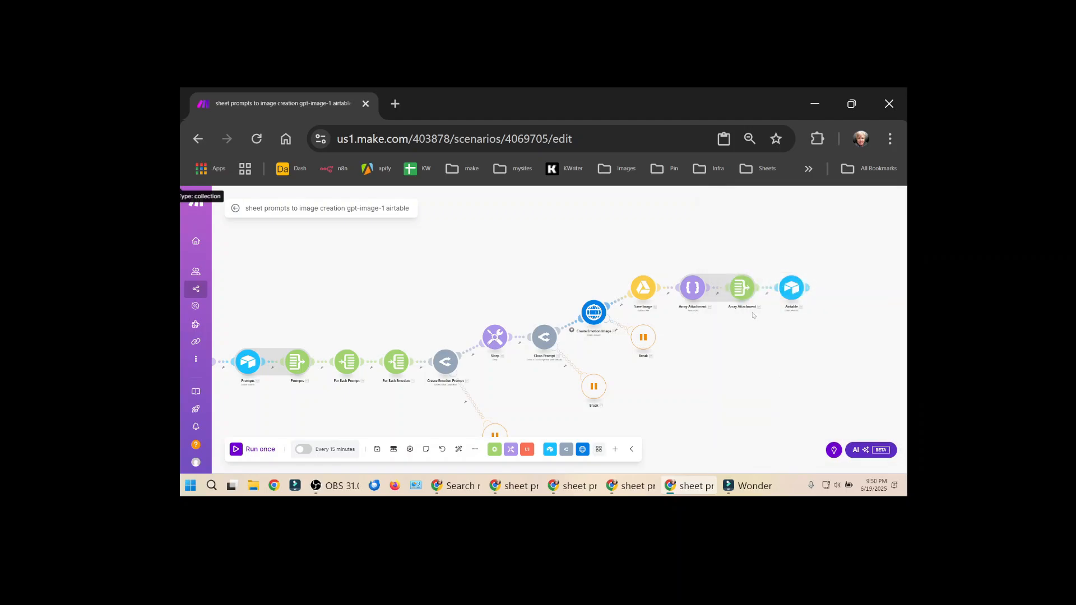
Examine the final Airtable module's ImageEmotion table and its Emotion, ImagePrompt, Image, ImageLink and ImageSeedID mappings.
left_click(792, 289)
key("alt+Tab")
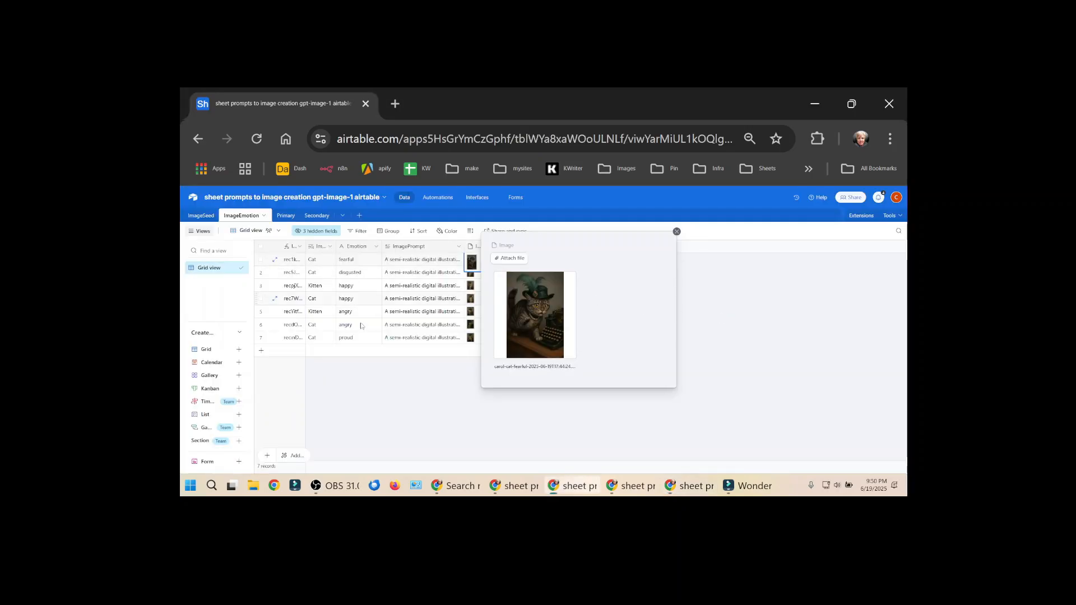
key("alt+Tab")
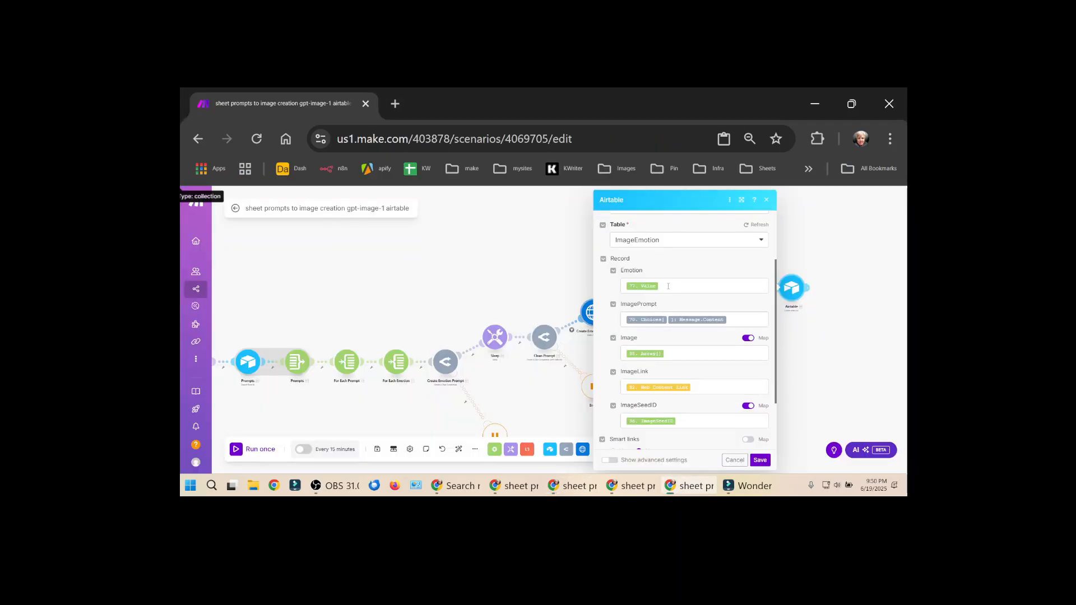
triple_click(666, 320)
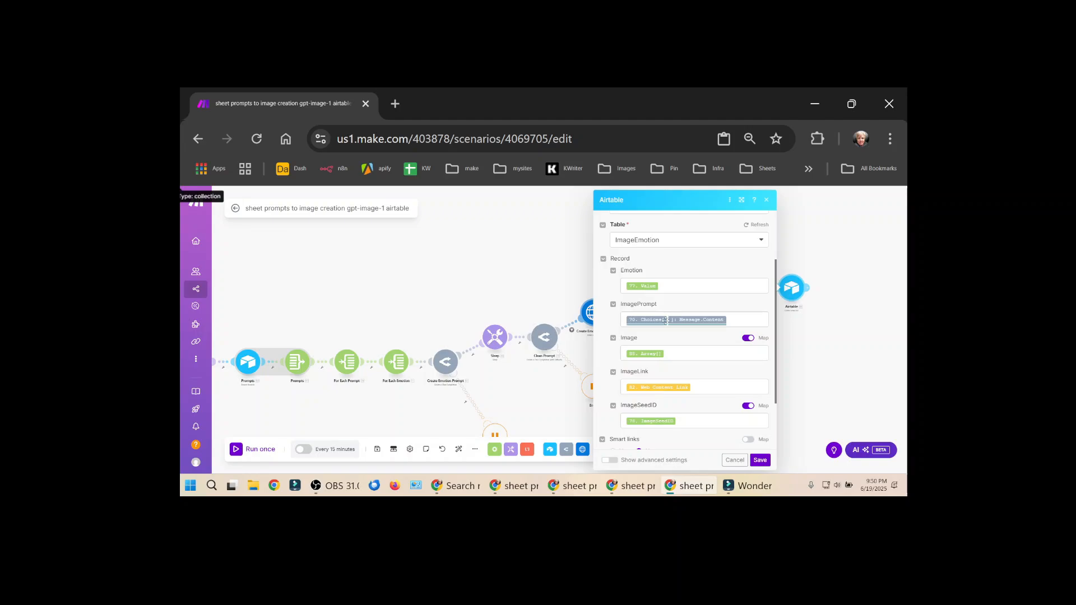
left_click(677, 355)
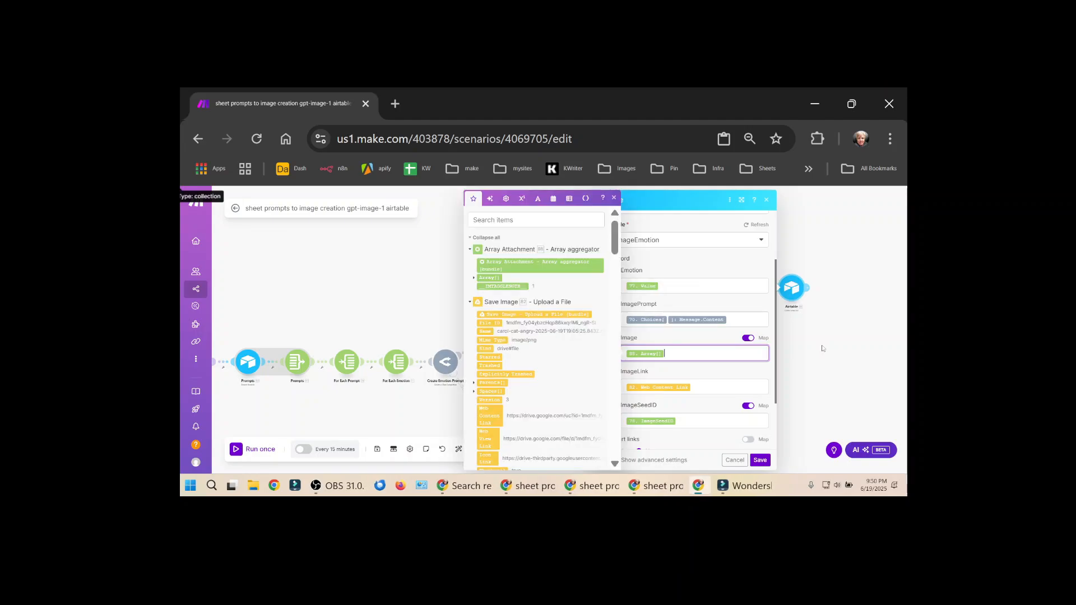
left_click(825, 348)
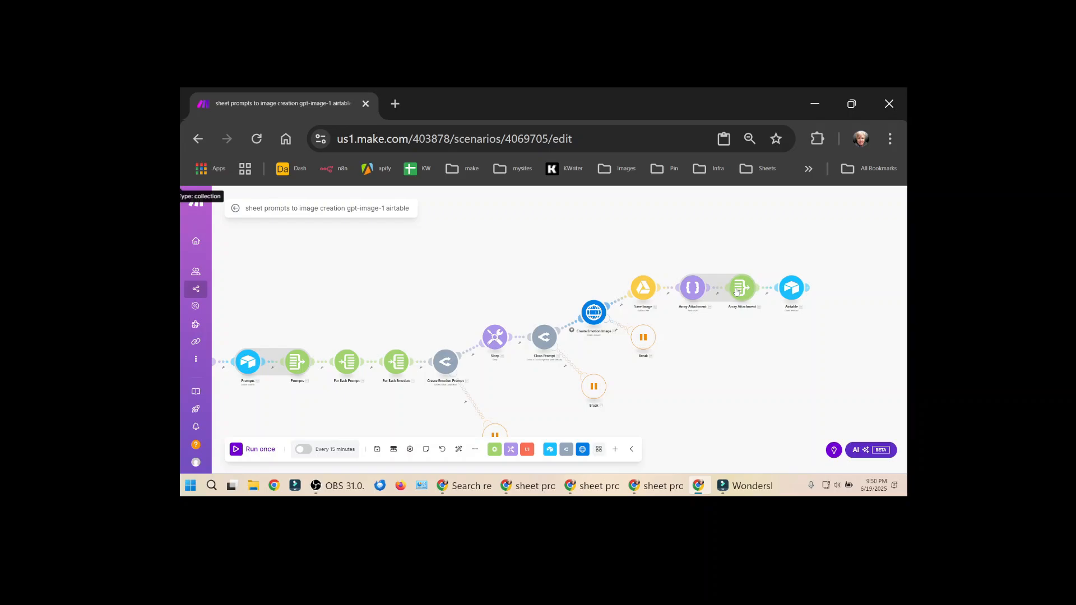
left_click(792, 288)
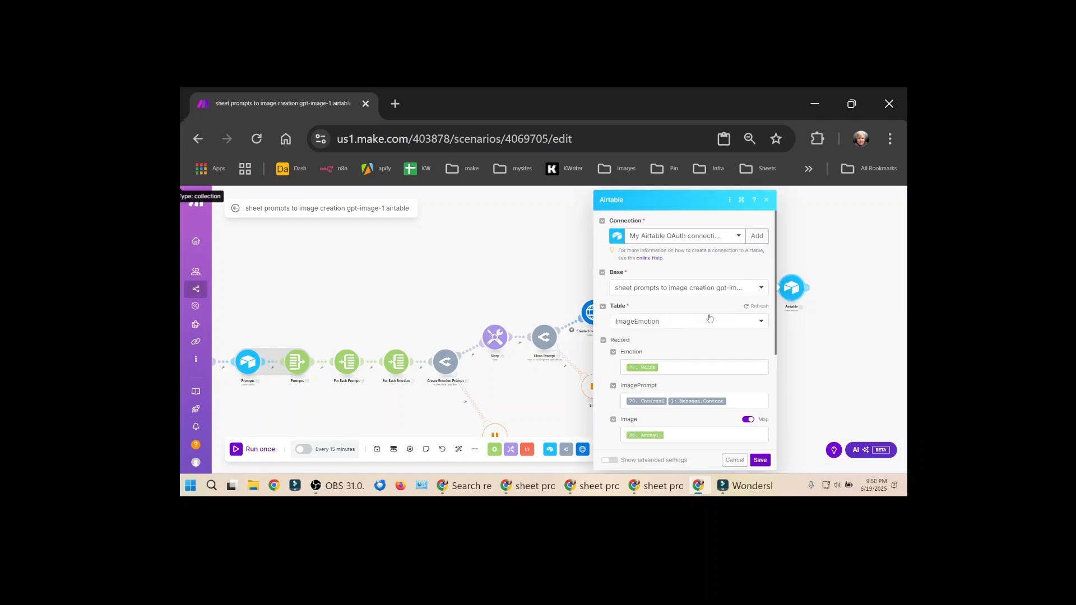
scroll(710, 318, "down", 3)
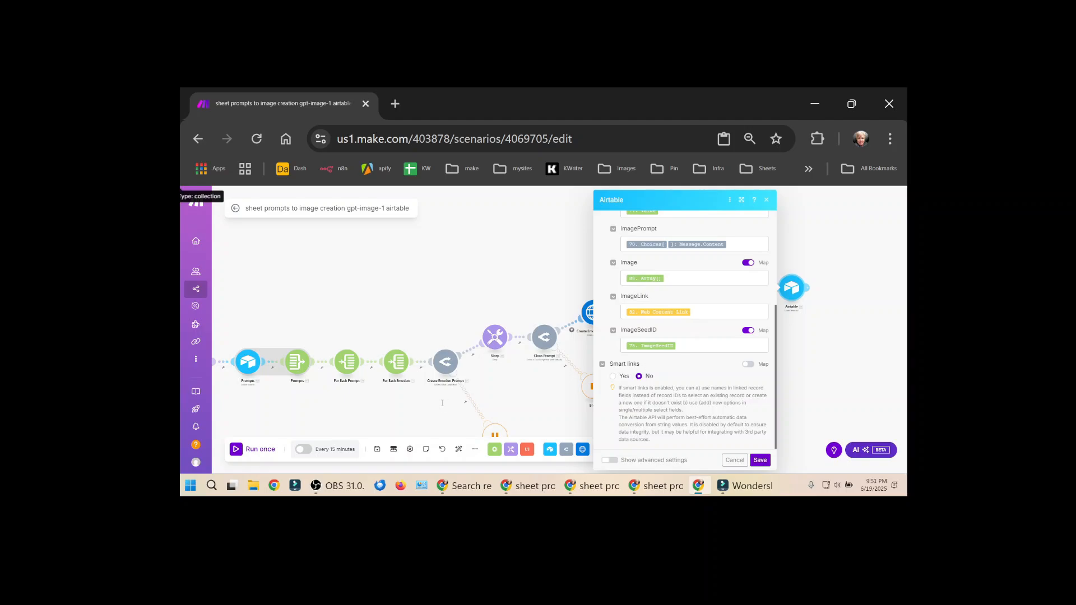
In Airtable, widen the ImageSeedID column of the ImageSeed table and show the ImageSeedID fields in the ImageEmotion table.
key("alt+Tab")
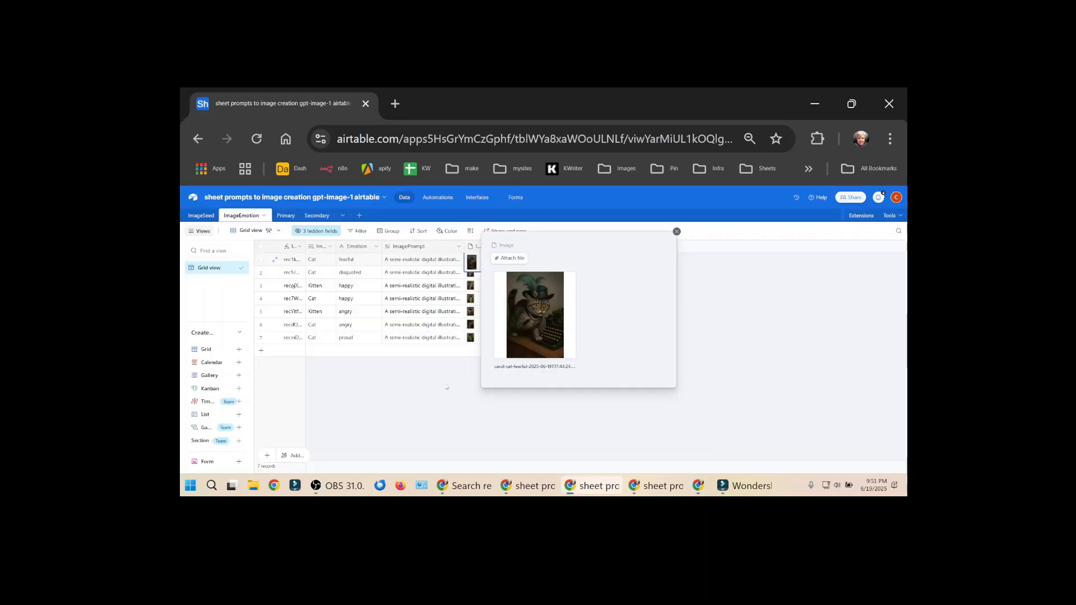
left_click(203, 216)
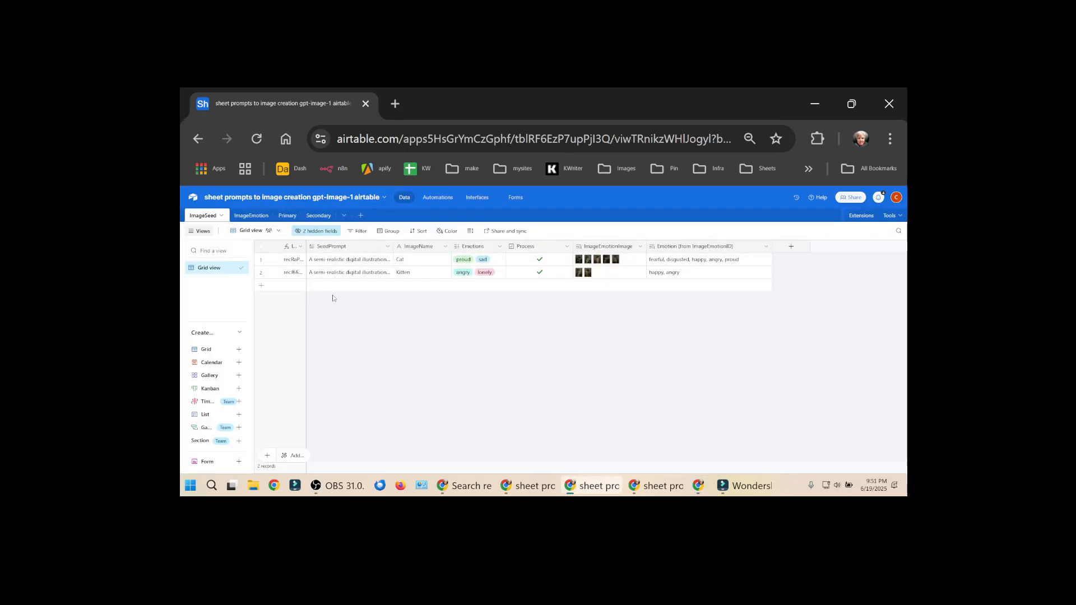
left_click_drag(306, 247, 391, 249)
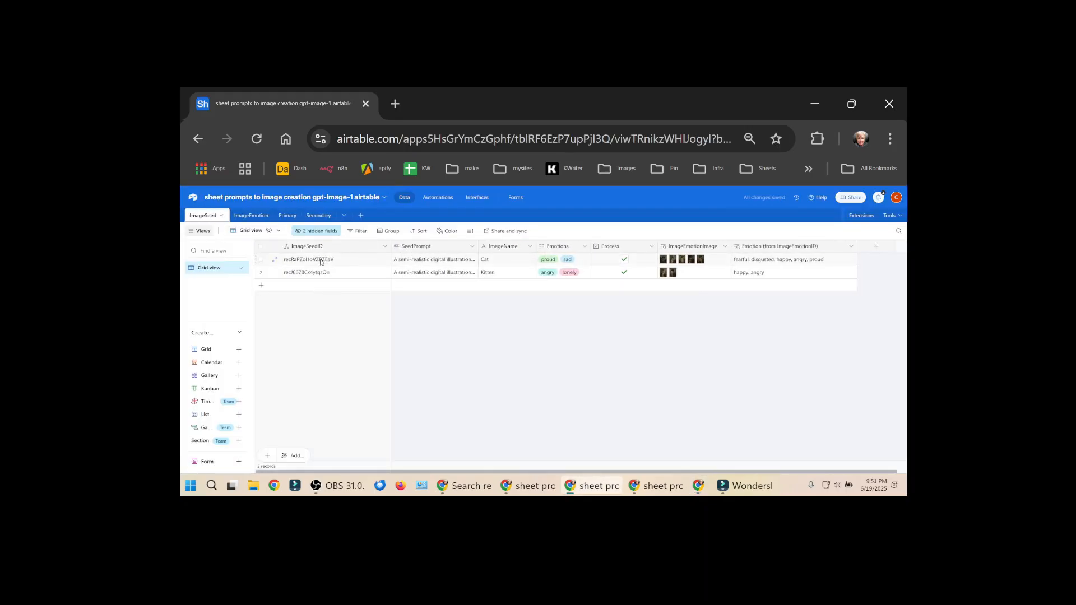
left_click(251, 216)
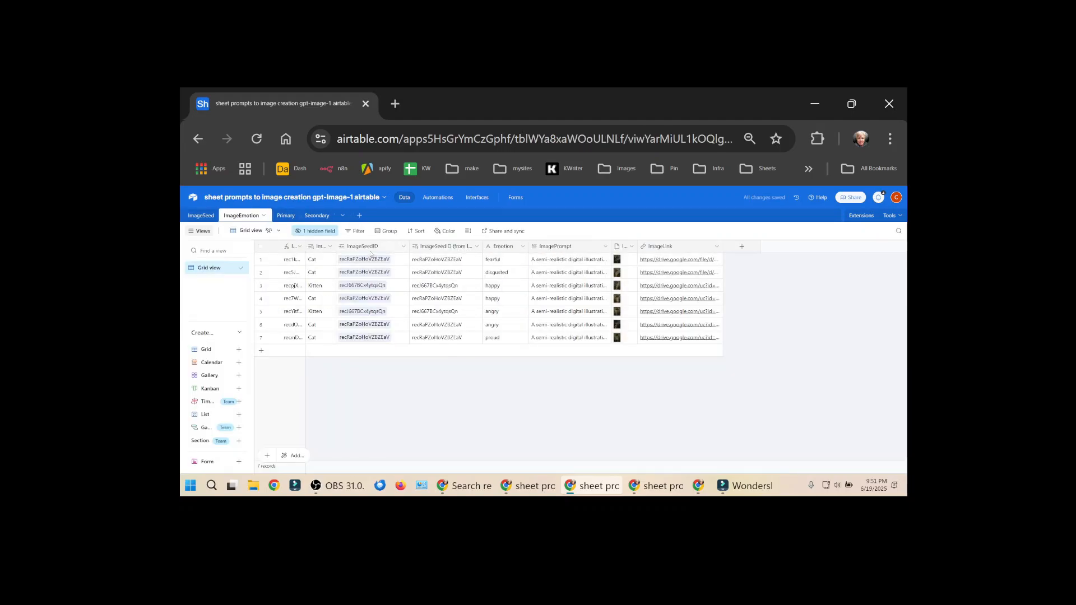
Compare Make's ImageSeedID mapping with the linked images and emotions in Airtable's ImageSeed table, and close the module settings in Make.
key("alt+Tab")
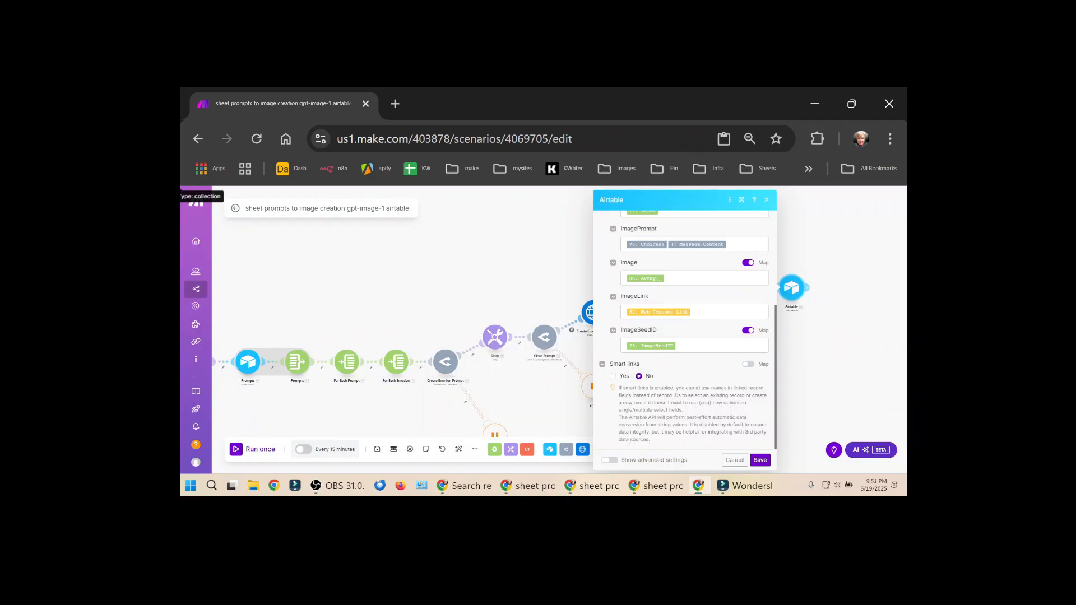
key("alt+Tab")
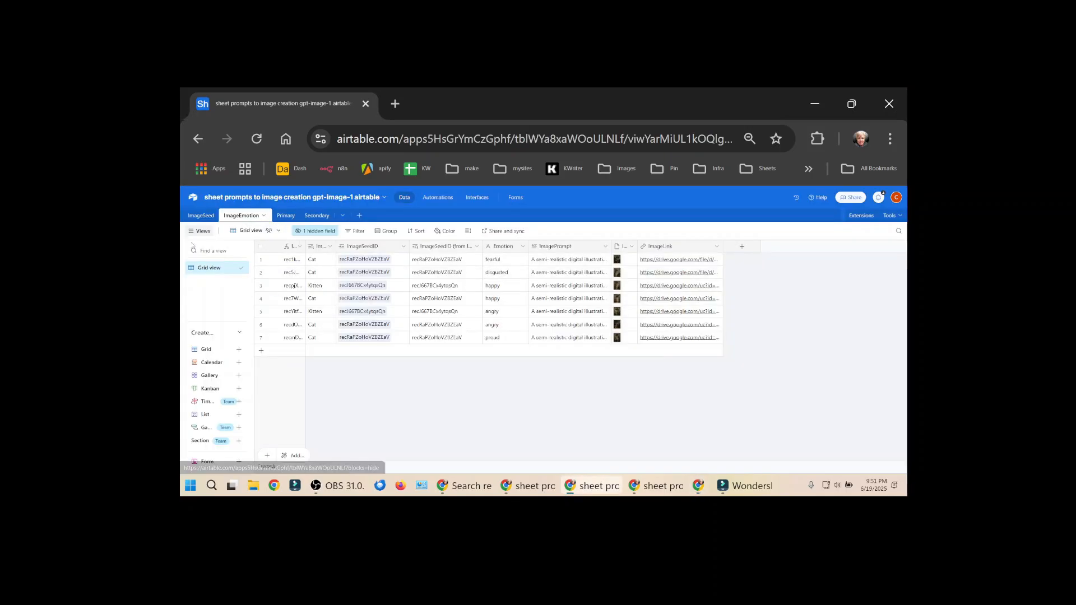
left_click(201, 215)
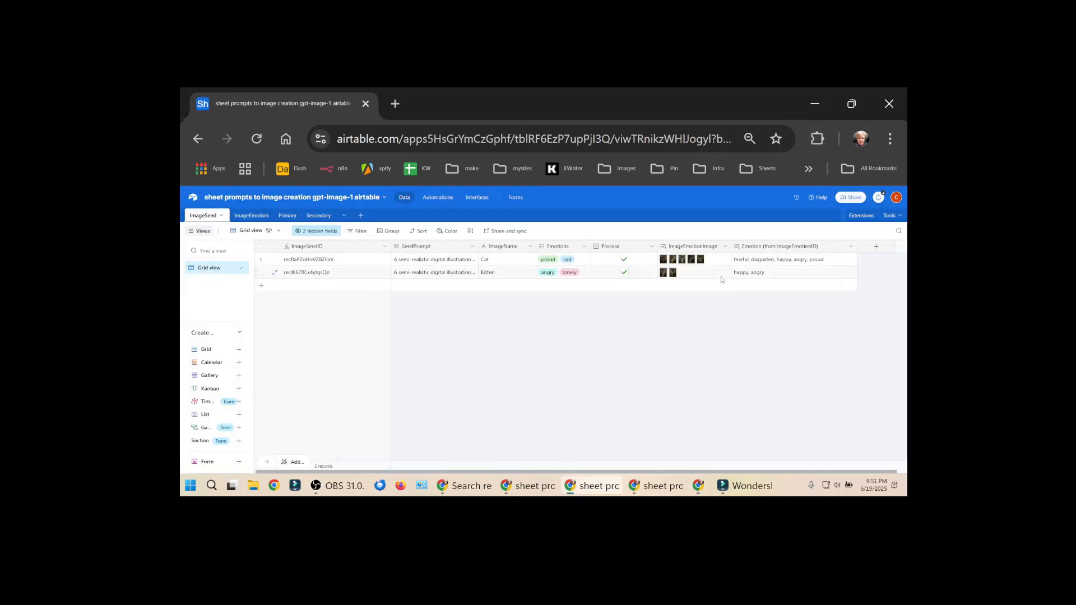
key("alt+Tab")
key("alt+Tab")
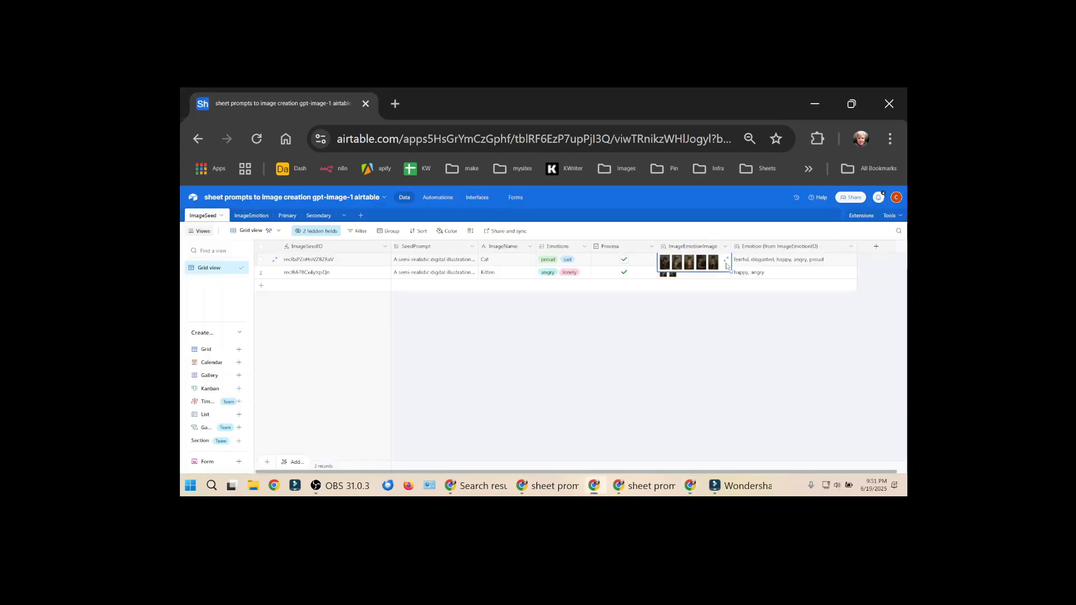
key("alt+Tab")
left_click(427, 433)
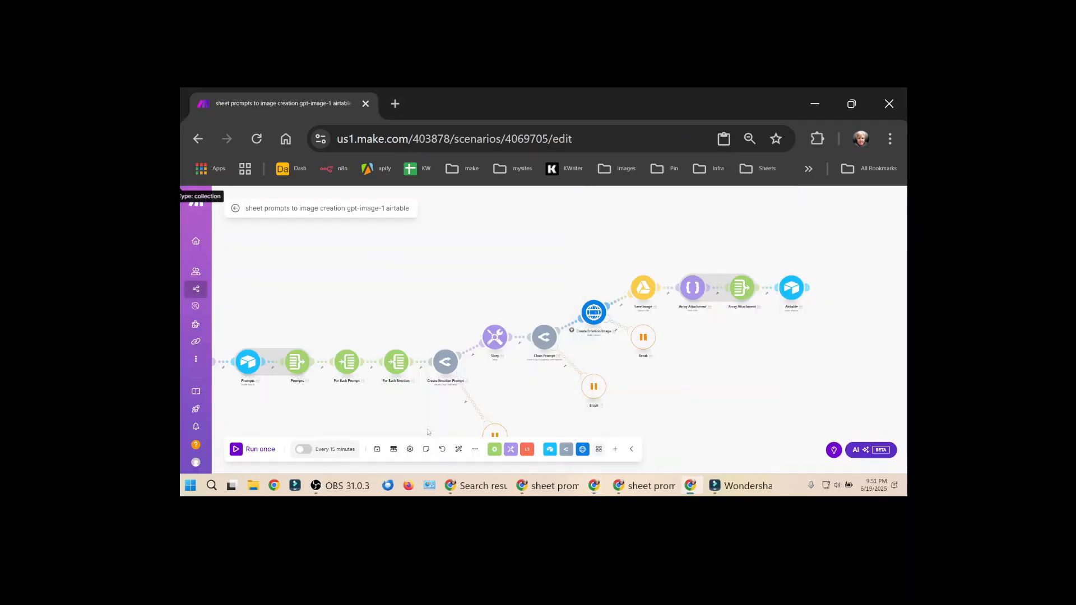
Check the Process settings of the ImageSeed records in Airtable and run the image-creation scenario once in Make.
key("alt+Tab")
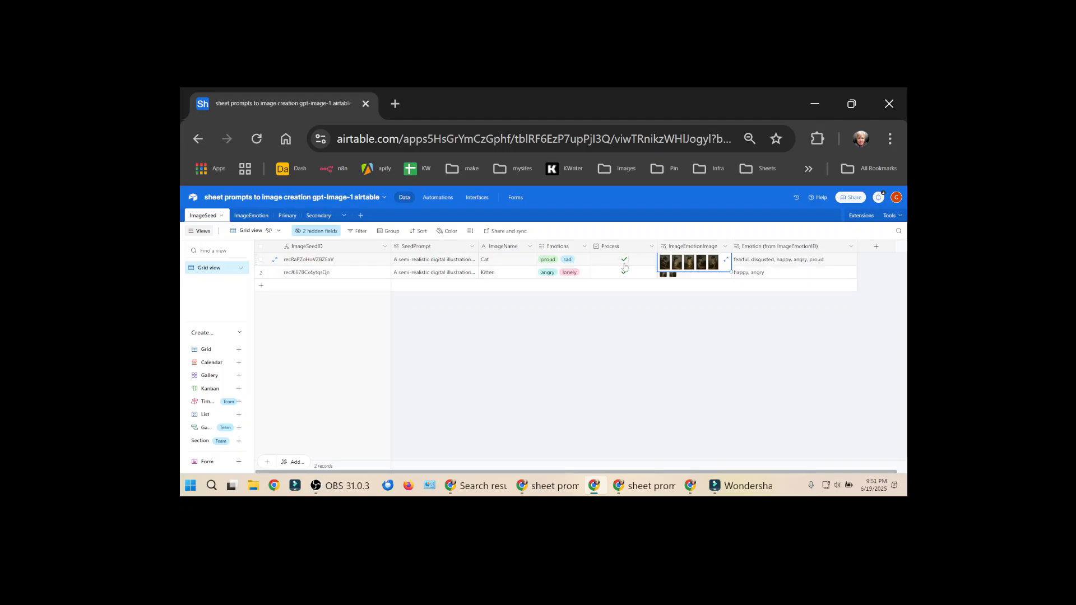
key("alt+Tab")
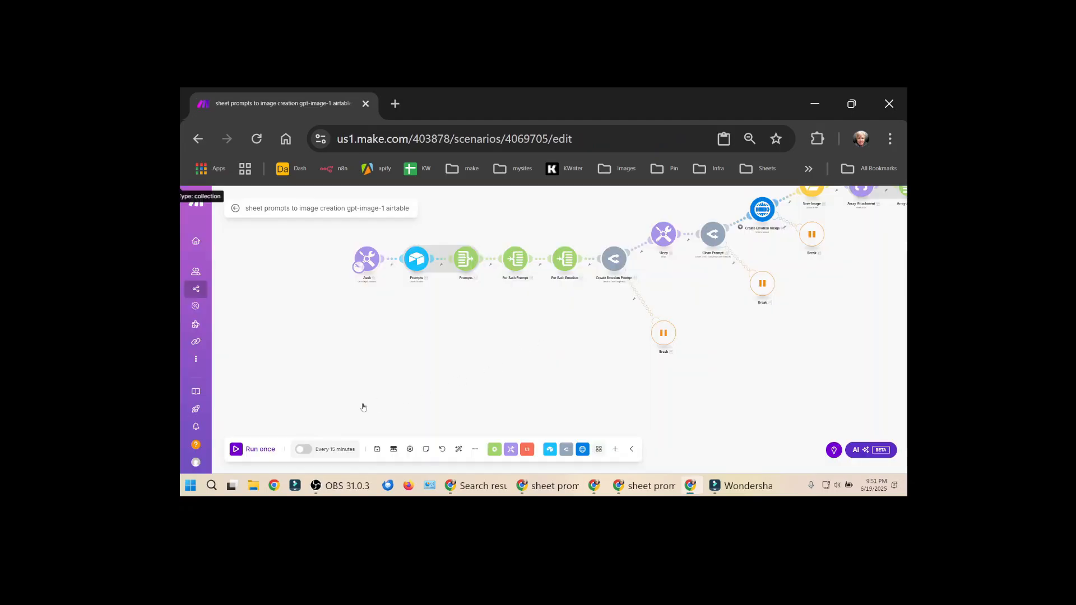
left_click(259, 452)
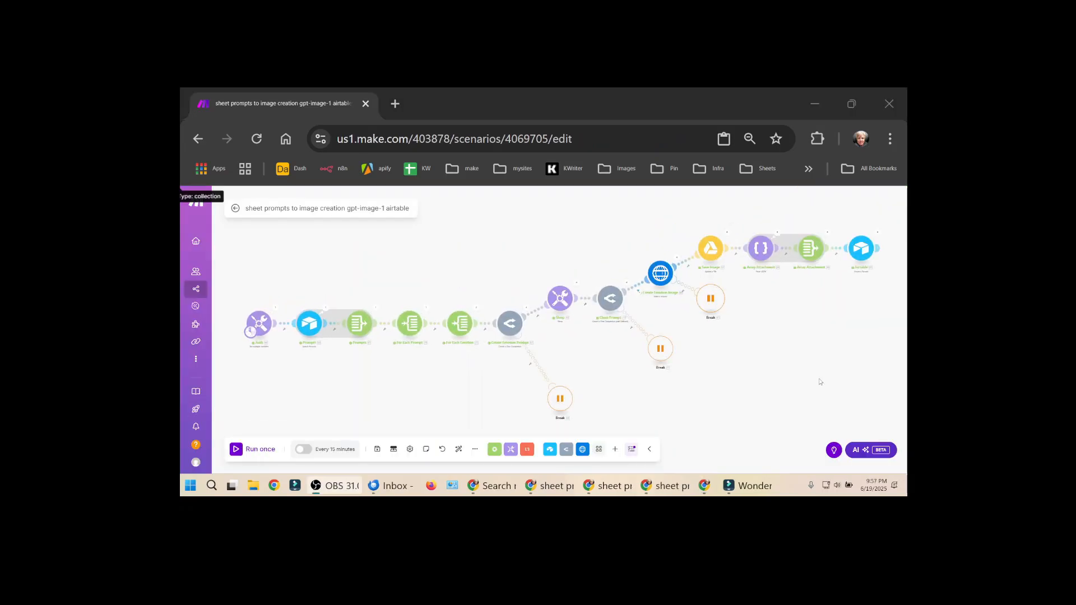
Switch to Airtable's ImageSeed table and look through the Cat record's images in the ImageEmotionImage field, down to the last one.
key("alt+Tab")
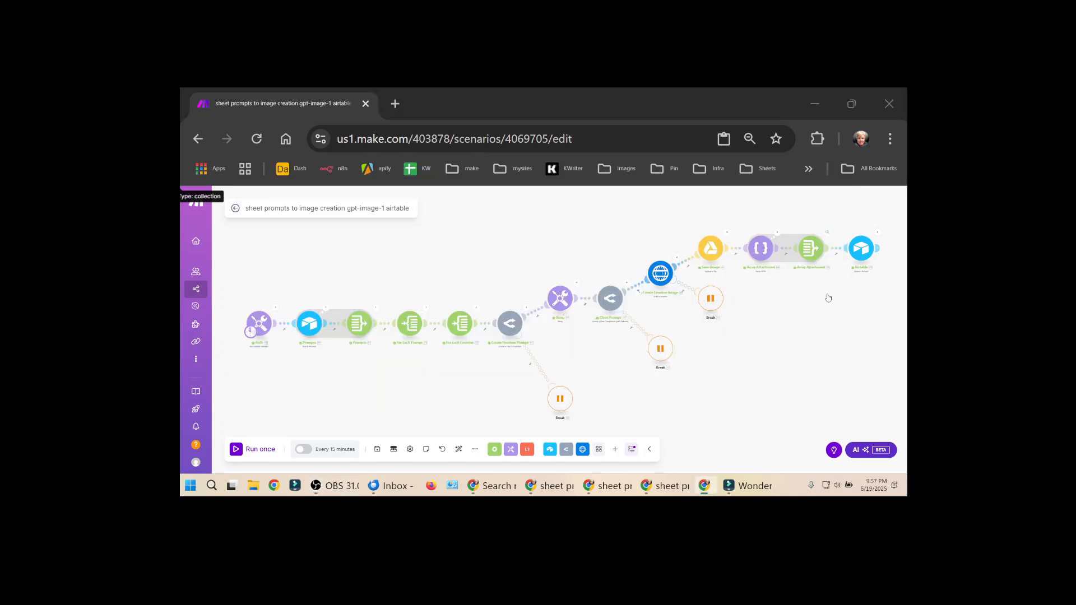
key("alt+Tab")
key("Tab")
key("Tab")
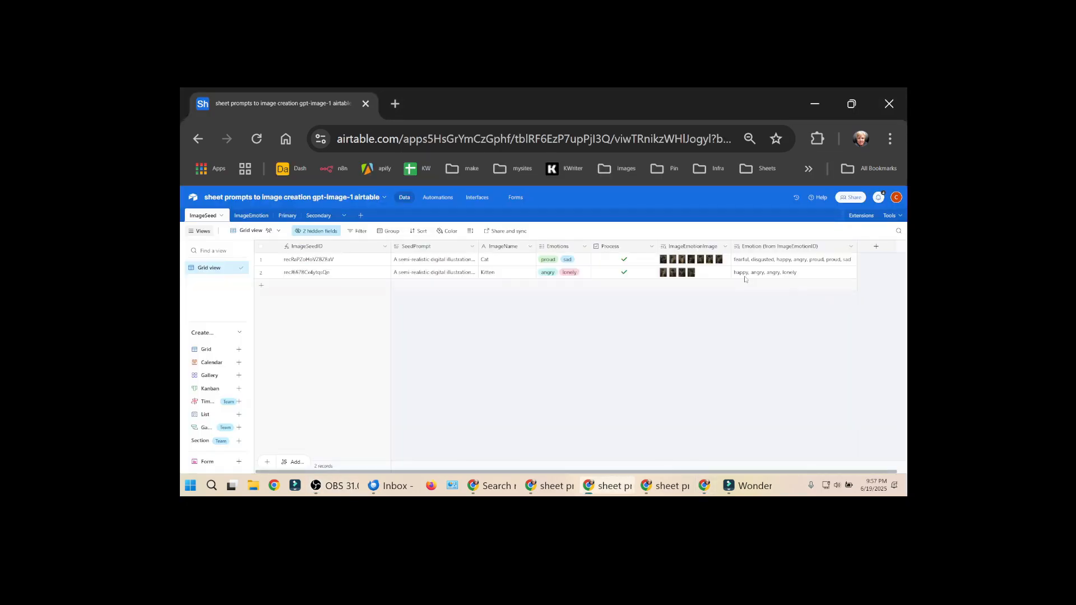
left_click(718, 259)
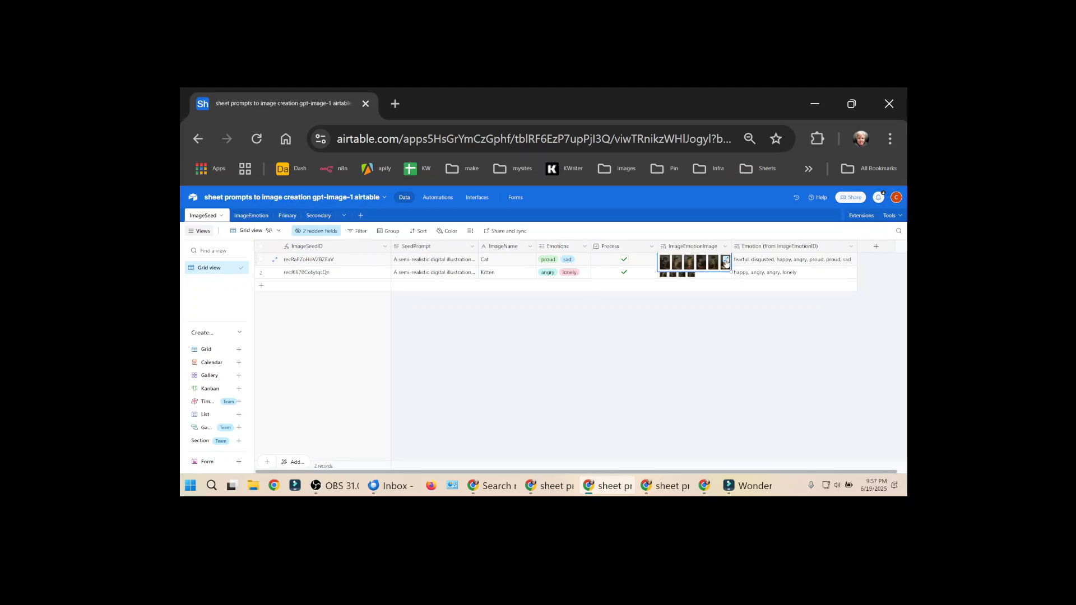
left_click(726, 260)
scroll(571, 350, "down", 4)
scroll(597, 359, "up", 2)
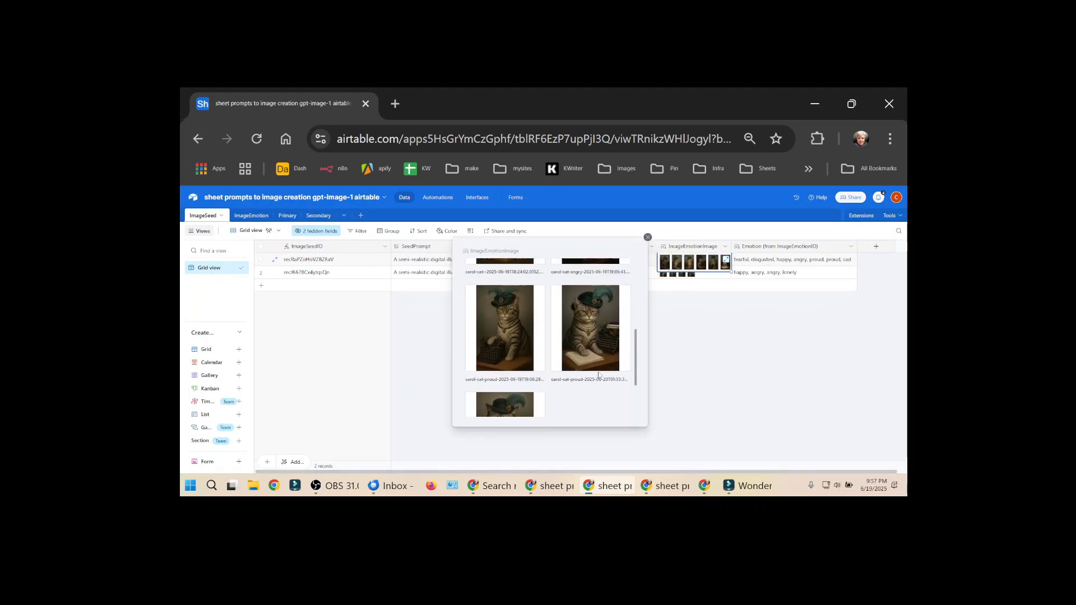
scroll(572, 336, "up", 1)
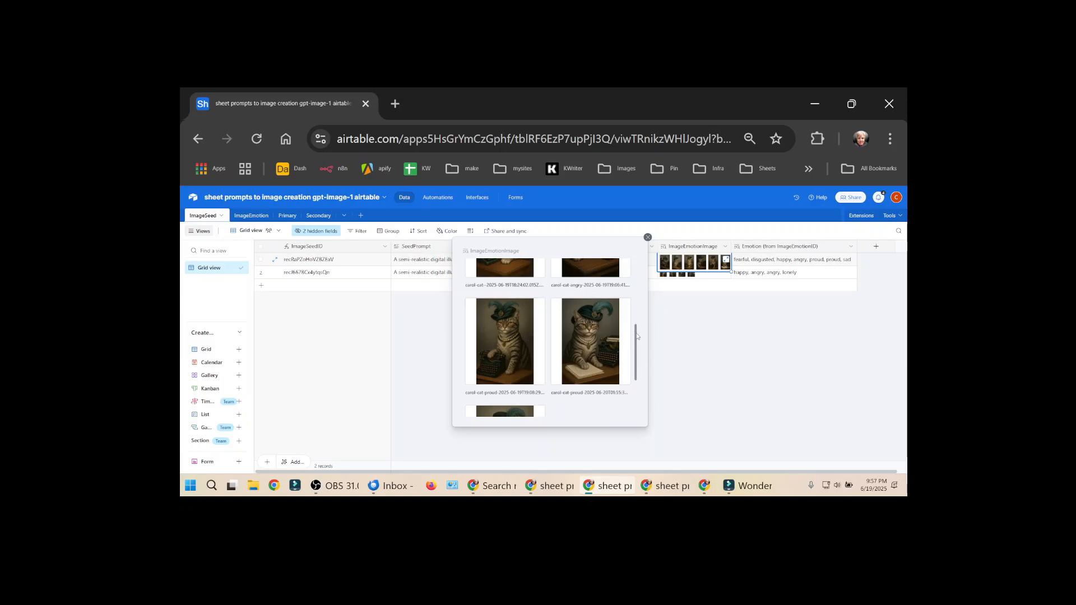
left_click_drag(637, 337, 634, 376)
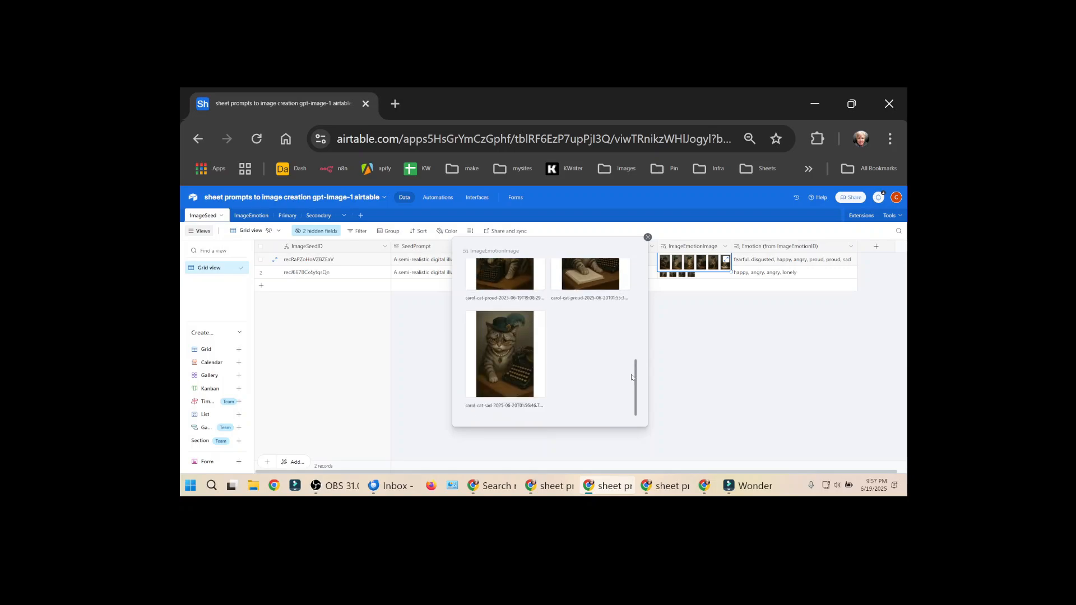
Look through the Kitten record's images in the ImageEmotionImage field, close them and show the ImageEmotion table.
left_click(715, 272)
left_click(725, 270)
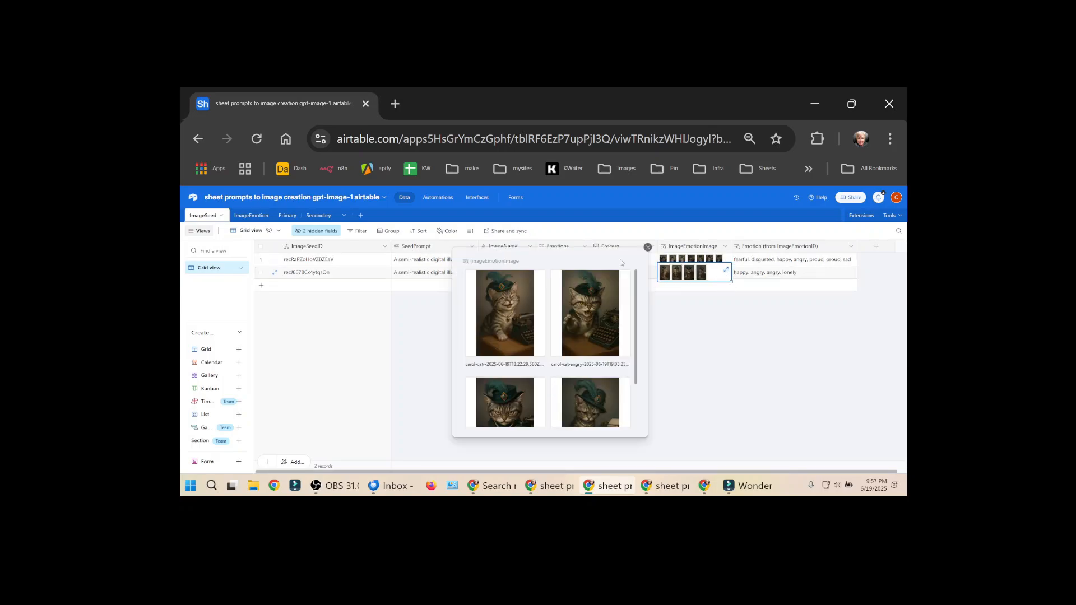
left_click(693, 309)
left_click(726, 271)
scroll(529, 381, "down", 1)
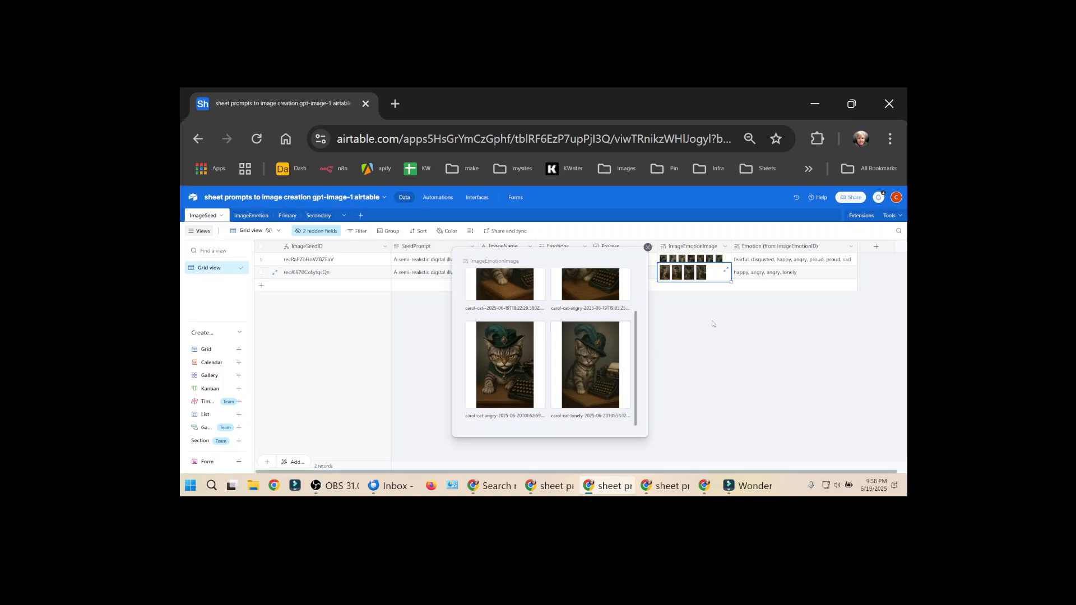
left_click(689, 311)
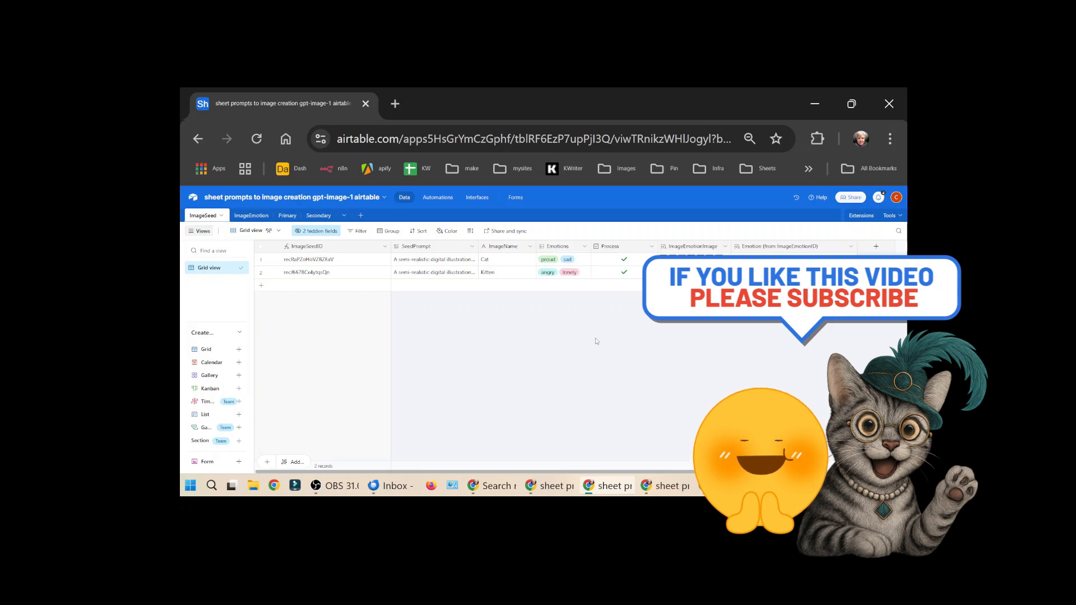
left_click(251, 216)
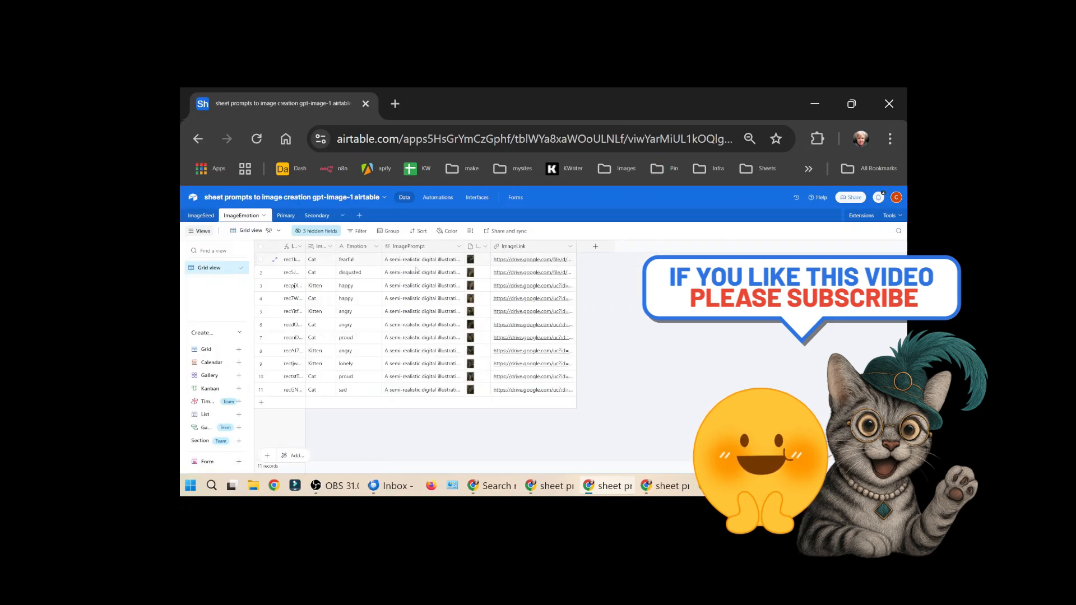